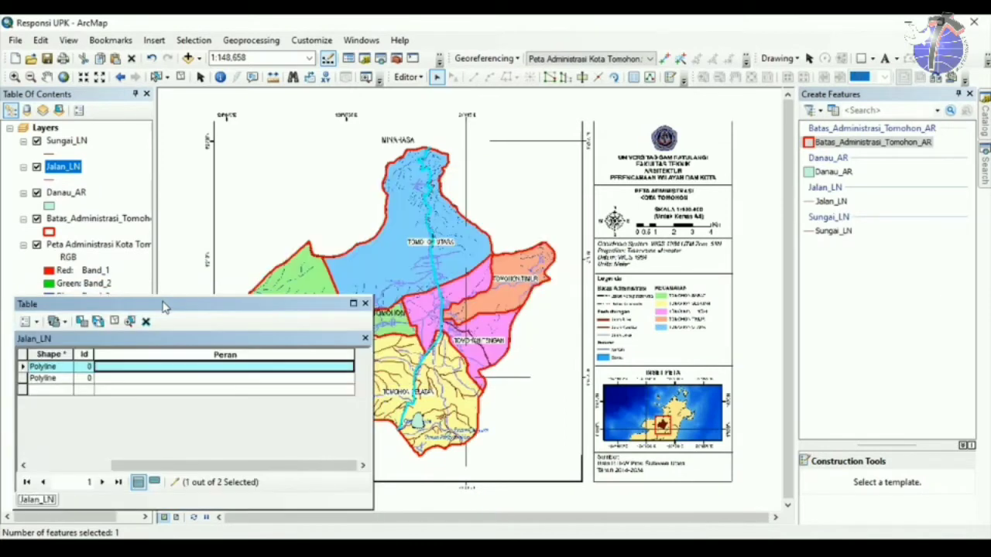
Zoom into the roads and toggle the Jalan_LN and boundary layers to identify each road.
{"action": "left_click", "coordinate": [14, 77]}
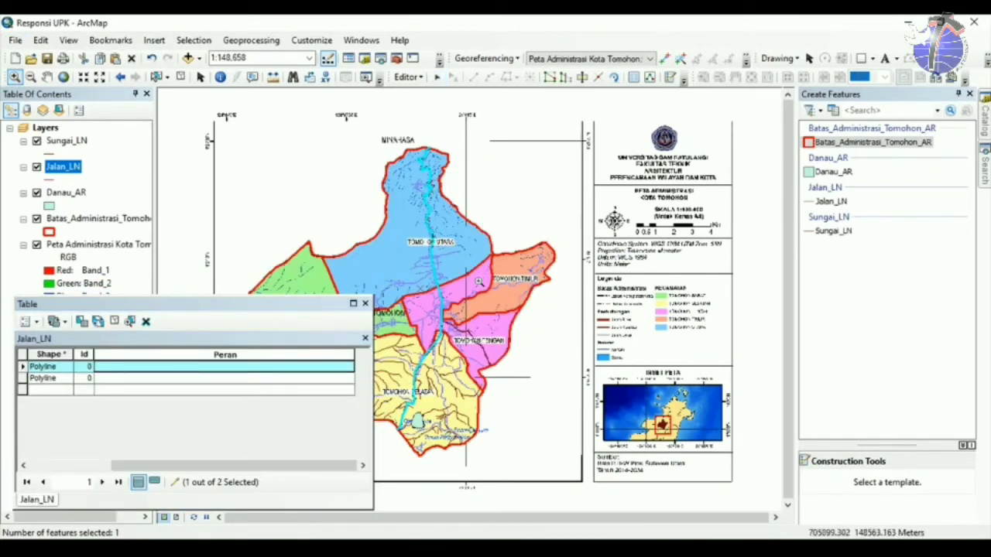
{"action": "left_click_drag", "start_coordinate": [387, 166], "coordinate": [488, 290]}
{"action": "scroll", "coordinate": [437, 273], "scroll_direction": "down", "scroll_amount": 2}
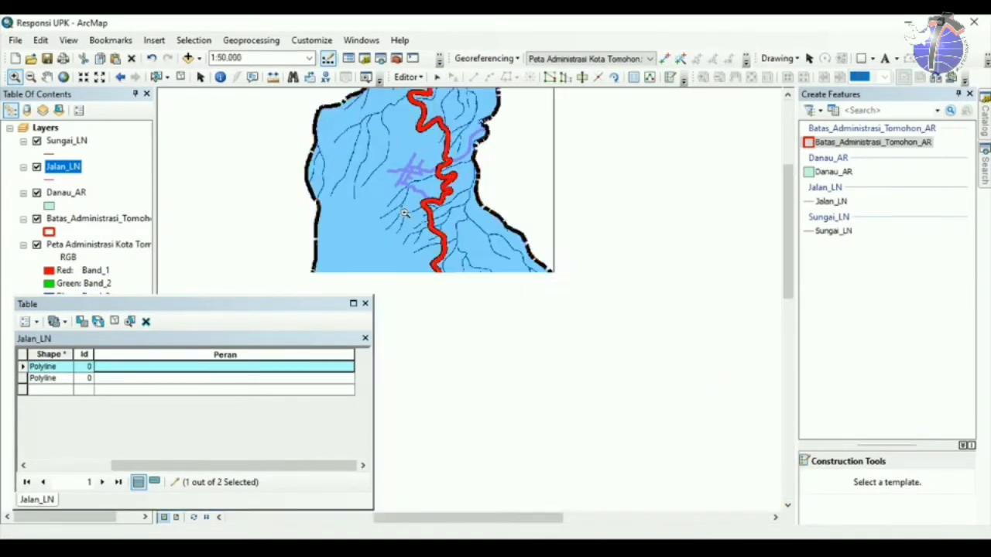
{"action": "left_click", "coordinate": [36, 167]}
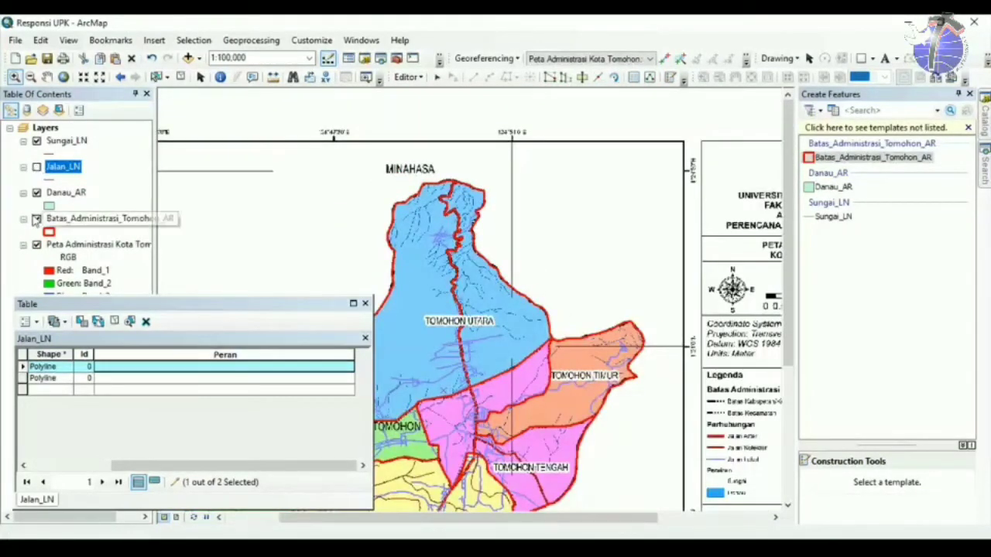
{"action": "left_click", "coordinate": [36, 219]}
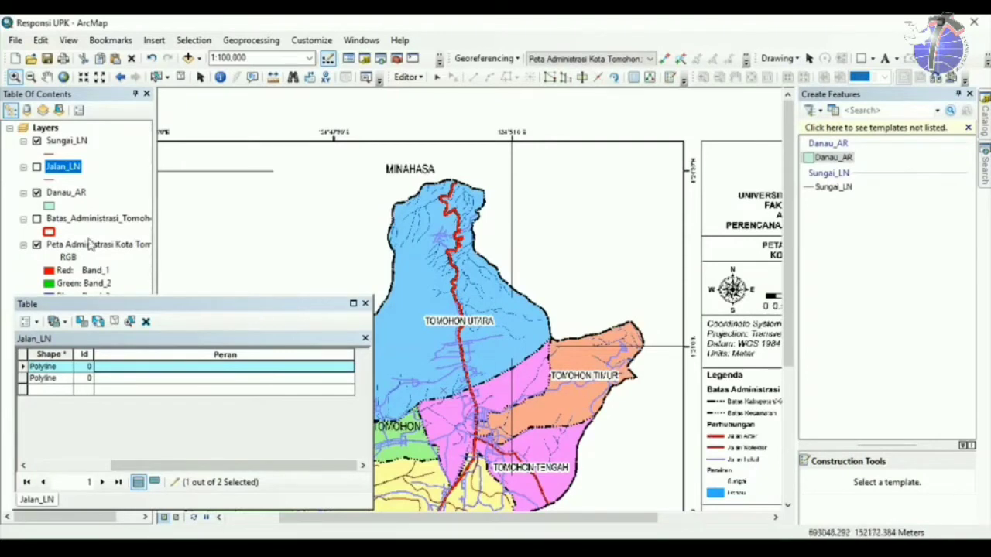
{"action": "left_click", "coordinate": [36, 167]}
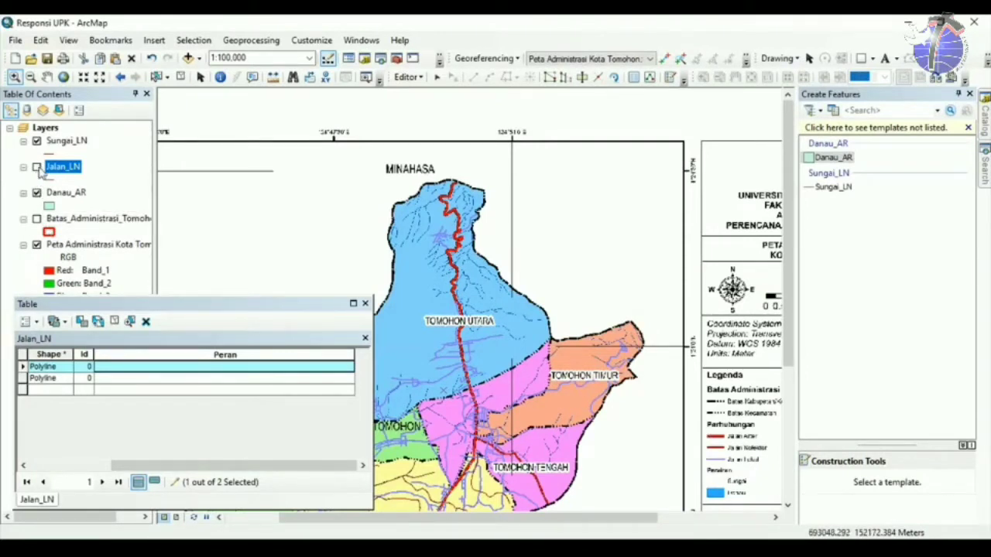
Enter 'Jalan Arteri' and 'Jalan Kolektor' as the Peran values of the two roads.
{"action": "left_click", "coordinate": [124, 369]}
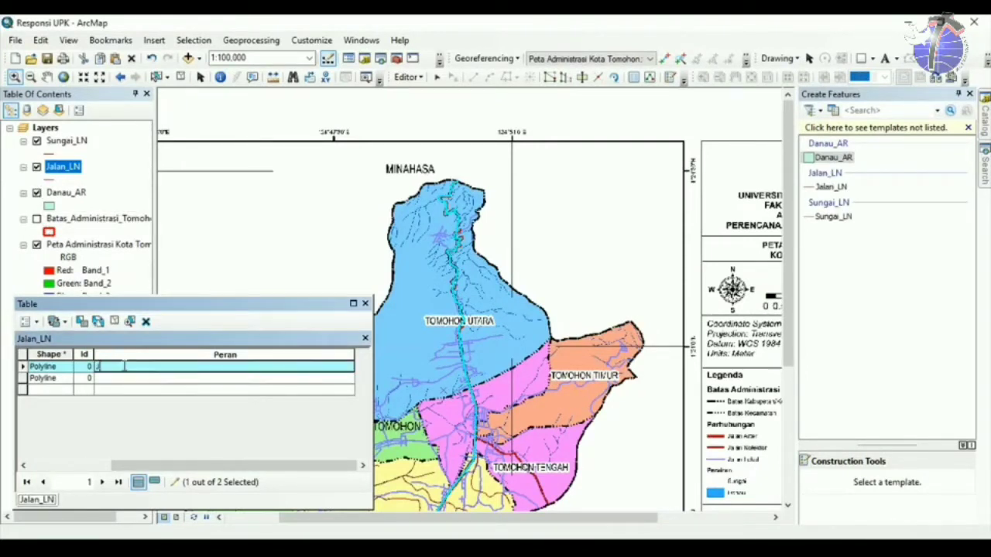
{"action": "type", "text": "Jalan Arteri"}
{"action": "key", "text": "Return"}
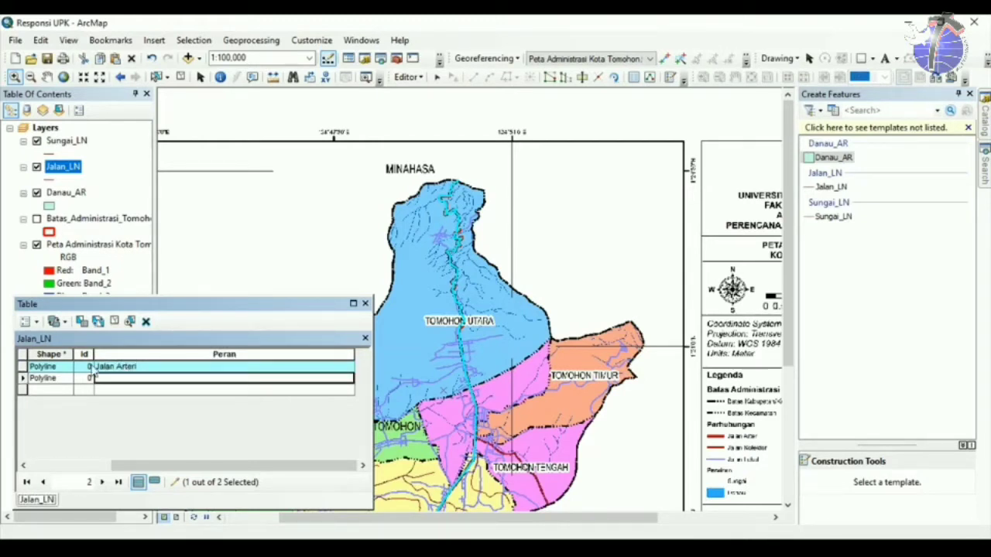
{"action": "left_click", "coordinate": [24, 378]}
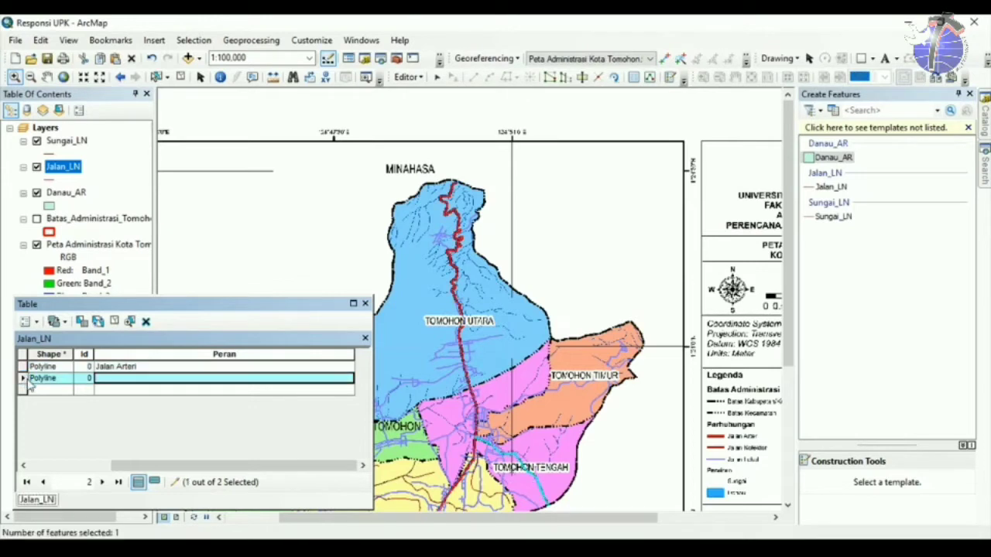
{"action": "left_click", "coordinate": [111, 378]}
{"action": "type", "text": "Jala"}
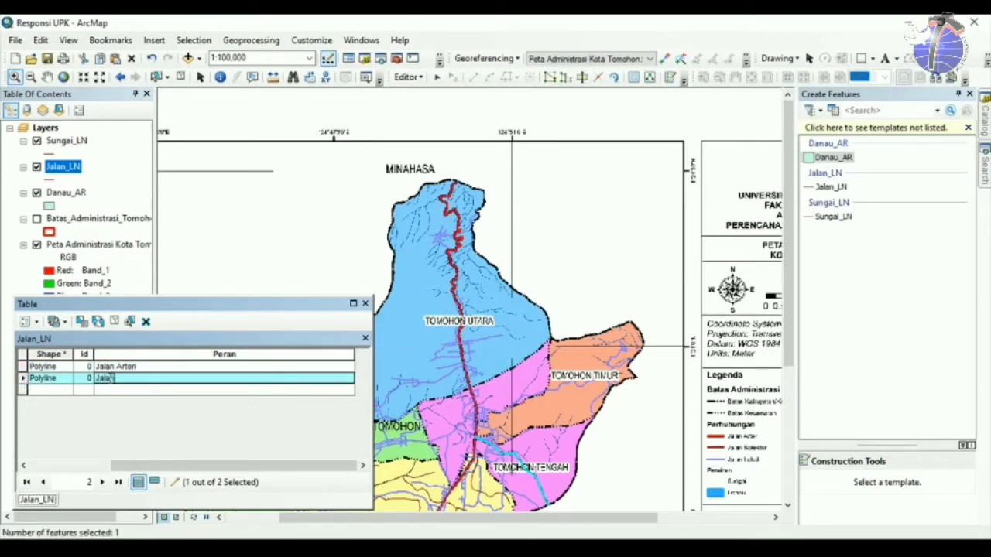
{"action": "type", "text": "n Kolektor"}
{"action": "key", "text": "Return"}
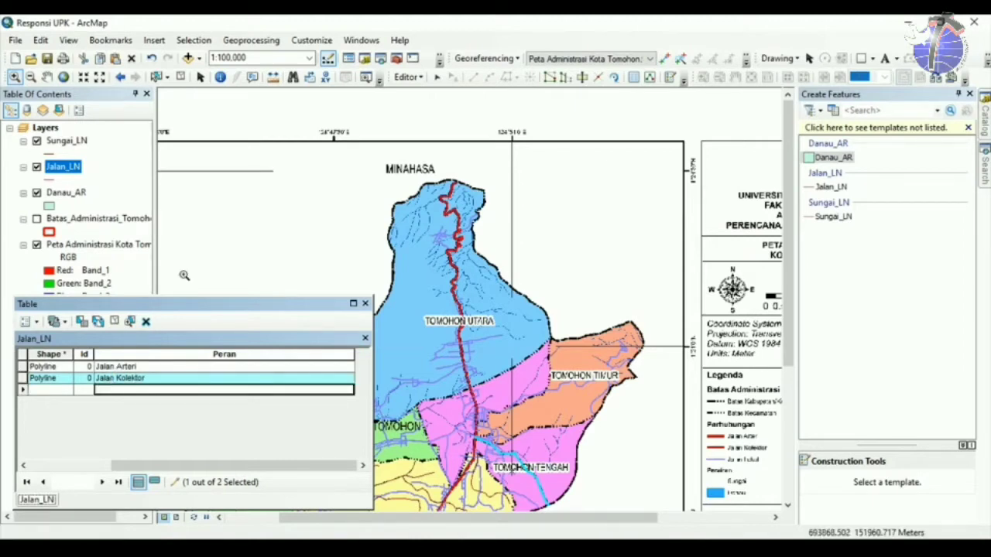
{"action": "left_click", "coordinate": [407, 77]}
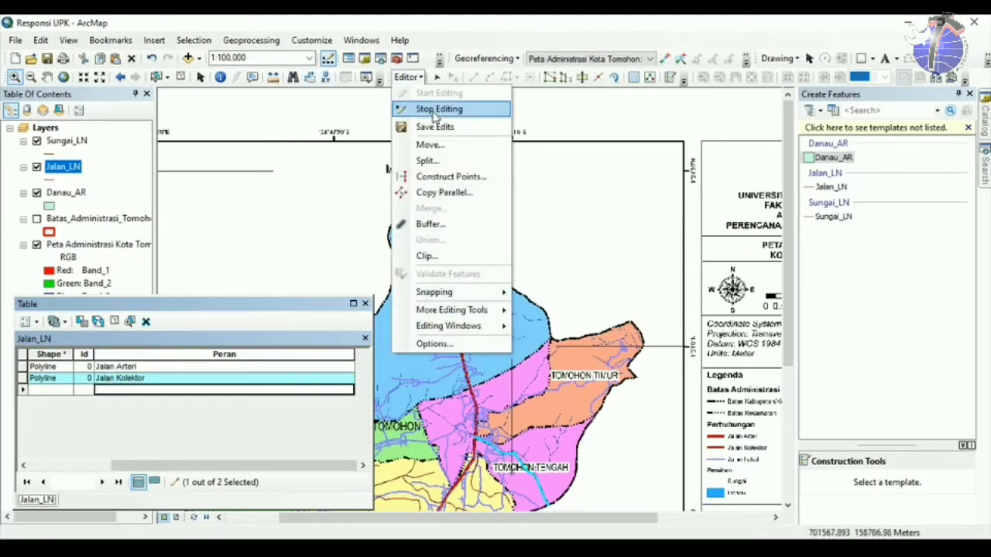
Stop editing, save the road attribute edits, and close the attribute table.
{"action": "left_click", "coordinate": [421, 106]}
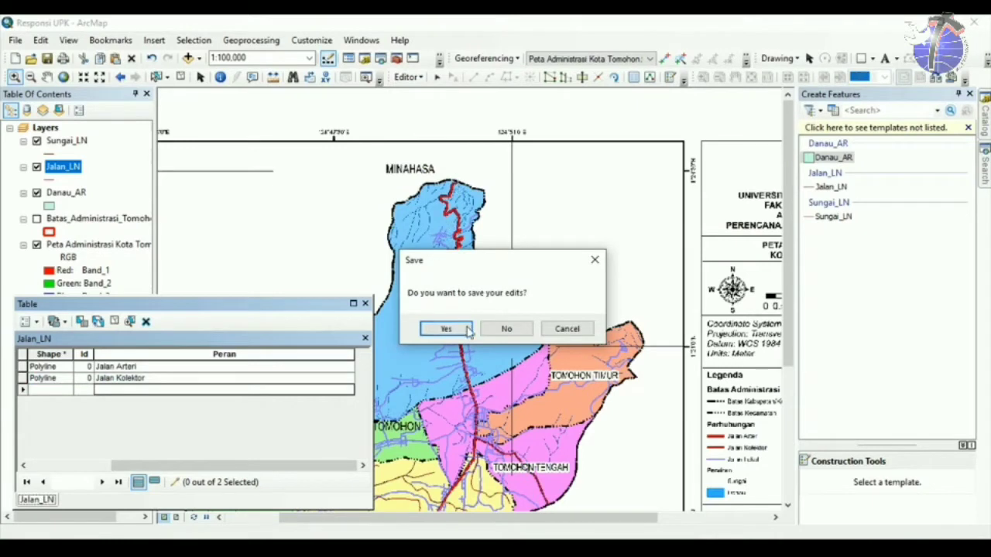
{"action": "left_click", "coordinate": [465, 328]}
{"action": "left_click_drag", "start_coordinate": [306, 302], "coordinate": [531, 197]}
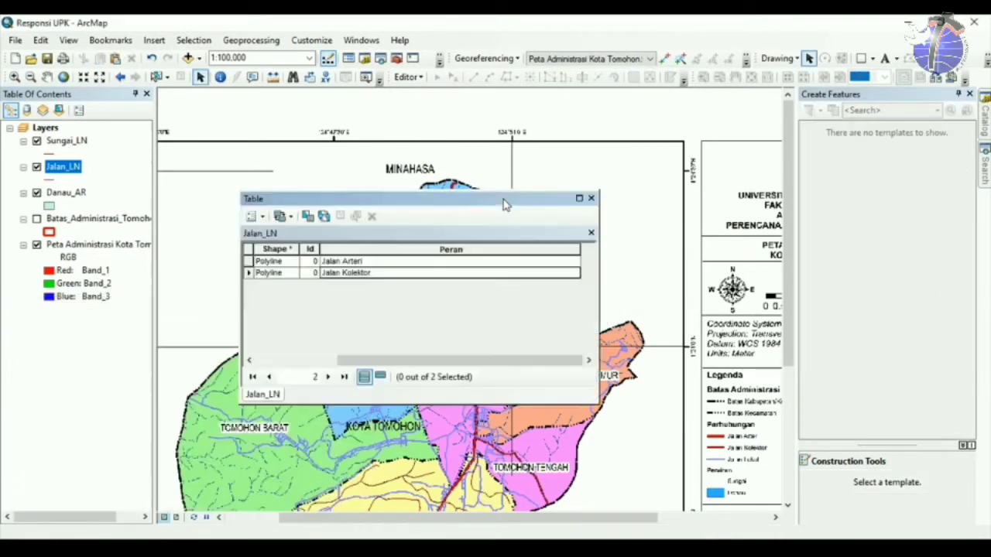
{"action": "left_click", "coordinate": [590, 199]}
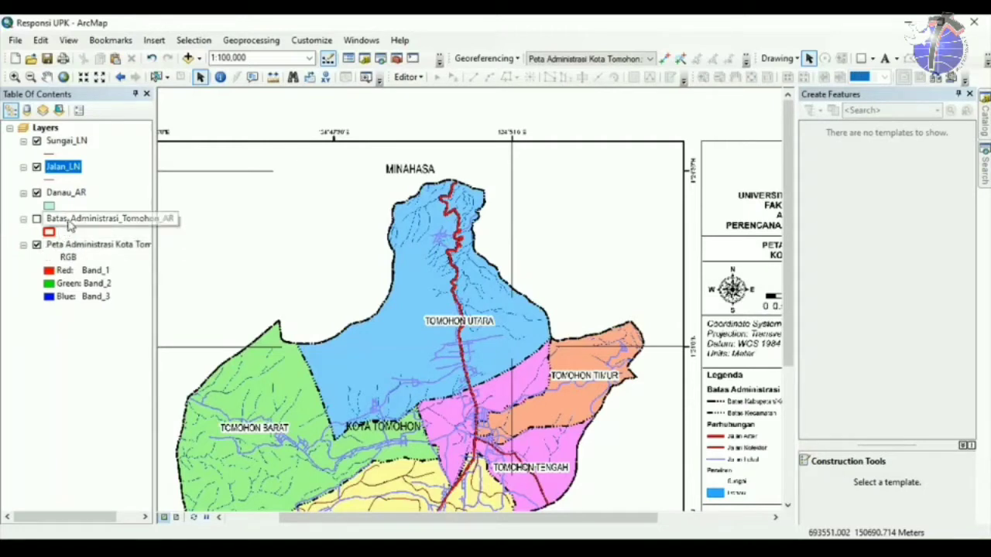
Show Batas_Administrasi, hide the scanned Tomohon raster, and zoom to full extent.
{"action": "left_click", "coordinate": [37, 220]}
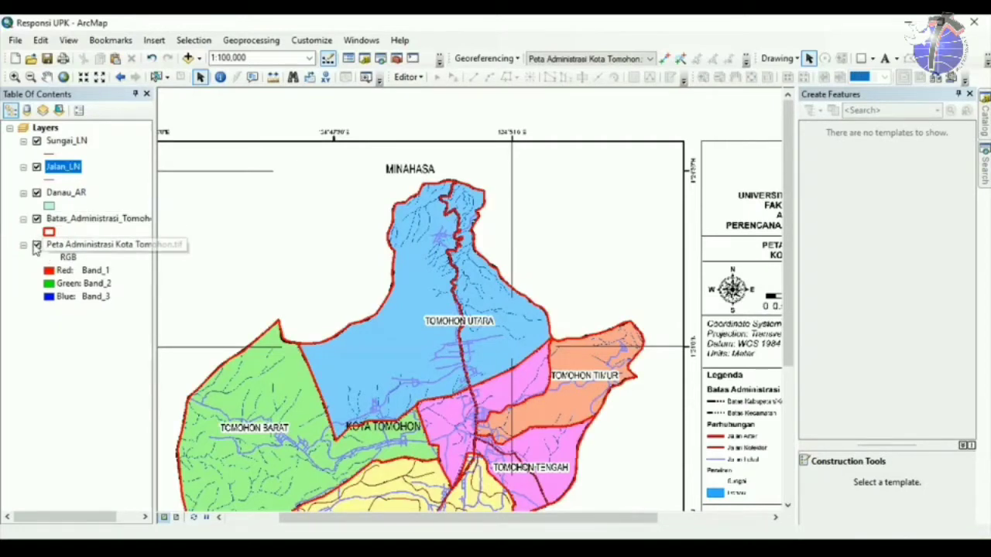
{"action": "left_click", "coordinate": [36, 244]}
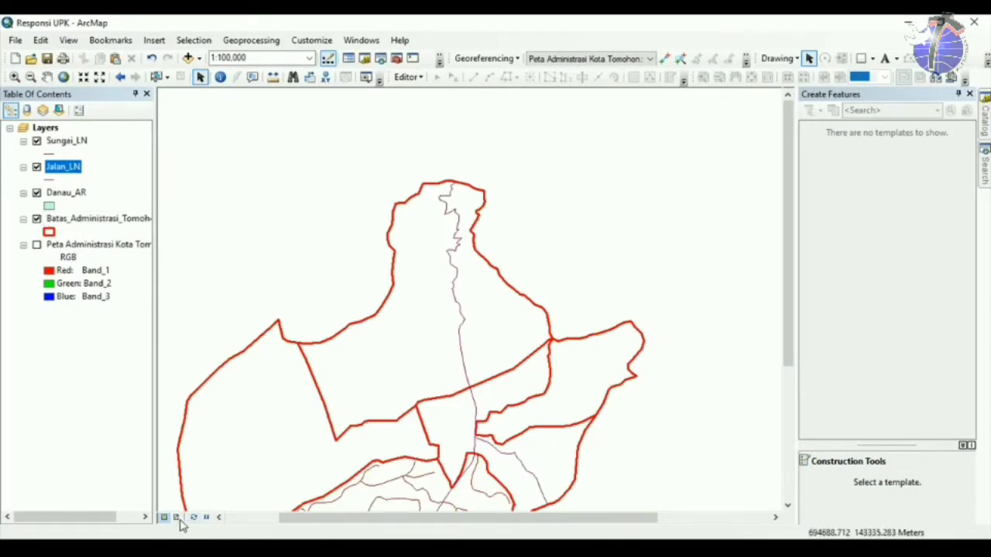
{"action": "left_click", "coordinate": [63, 77]}
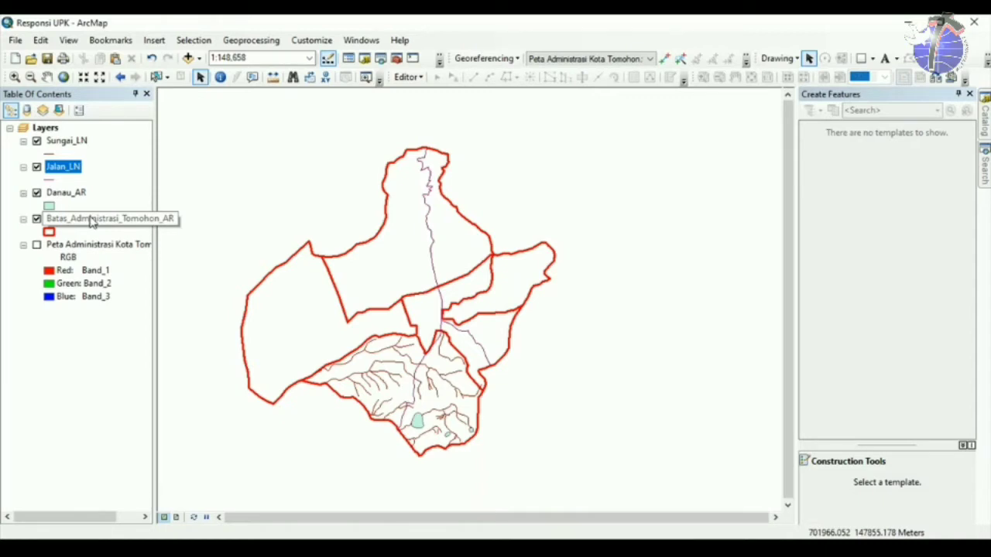
Set the boundary layer's symbology to Unique values by the Kecamatan field.
{"action": "left_click", "coordinate": [91, 220]}
{"action": "right_click", "coordinate": [91, 218]}
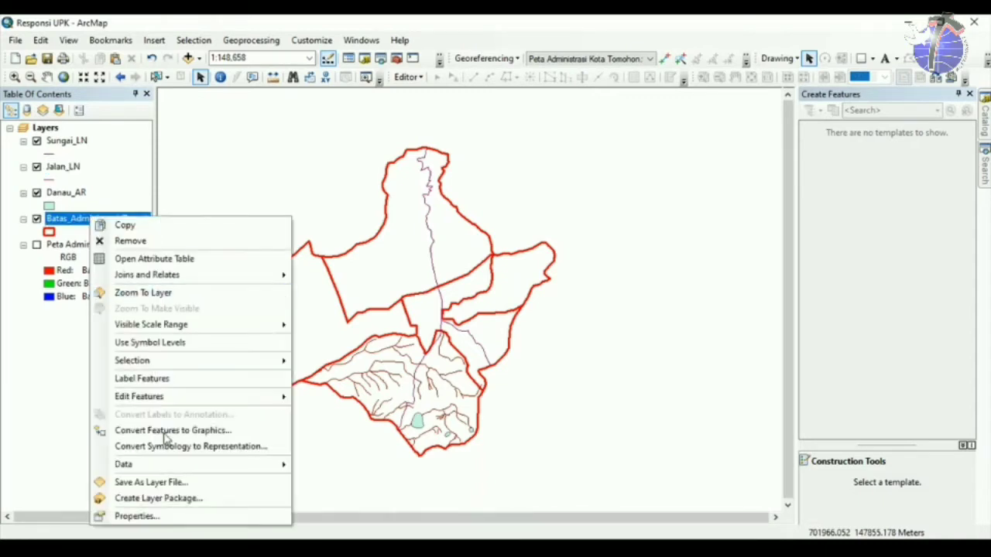
{"action": "left_click", "coordinate": [182, 517]}
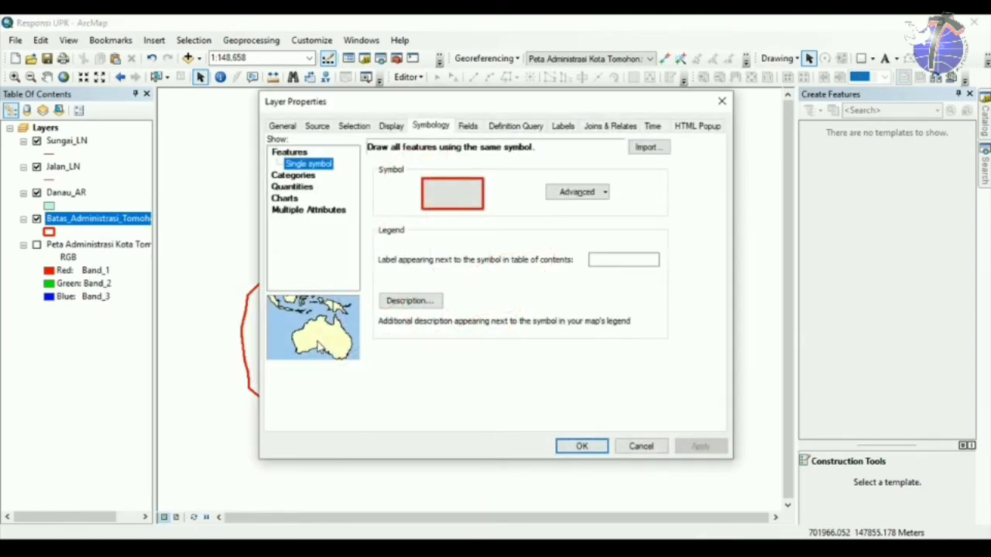
{"action": "left_click", "coordinate": [440, 126]}
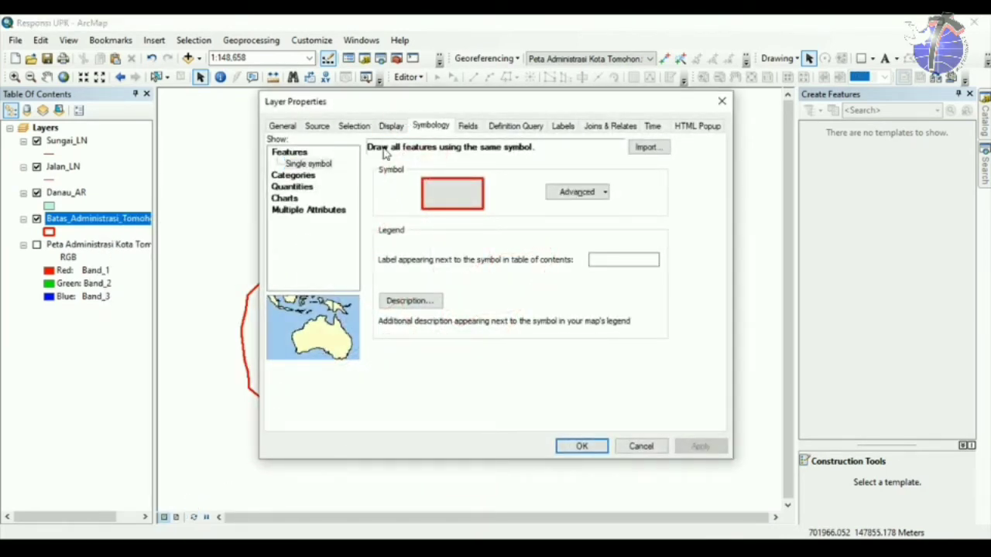
{"action": "left_click", "coordinate": [307, 177]}
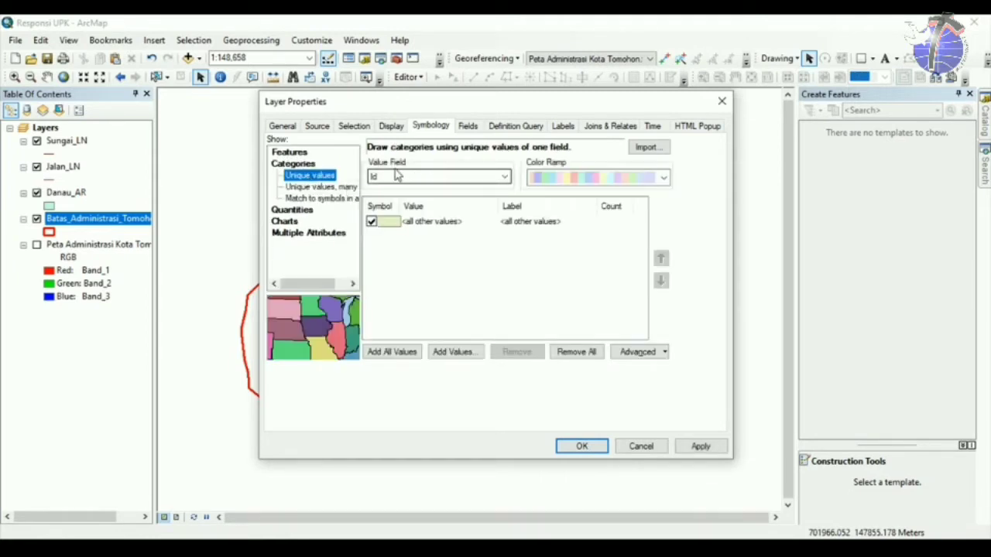
{"action": "left_click", "coordinate": [416, 174]}
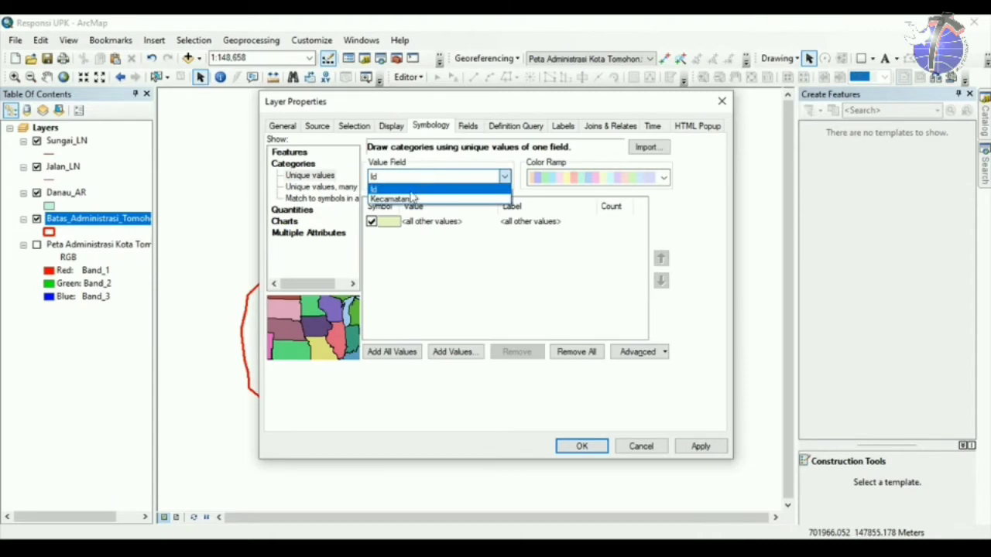
{"action": "left_click", "coordinate": [406, 195]}
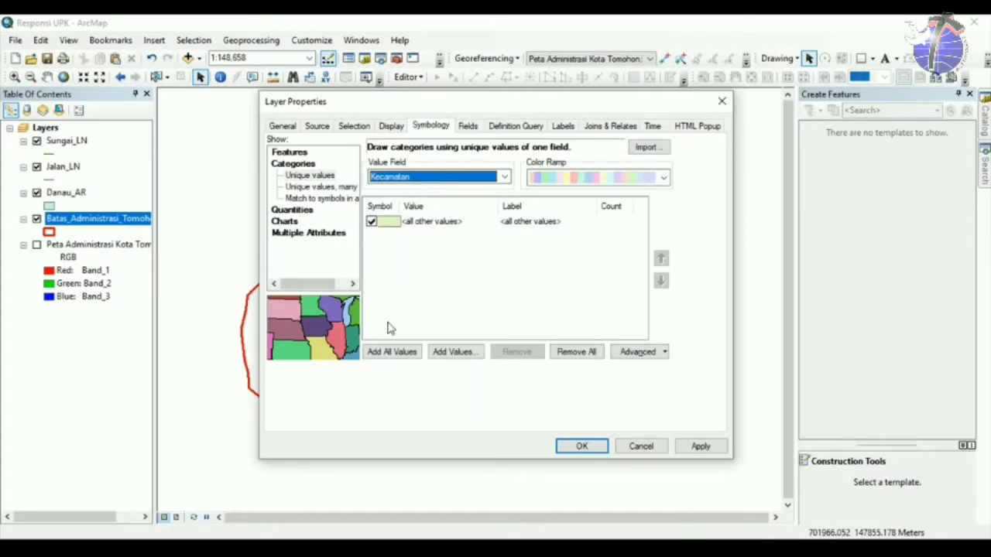
{"action": "left_click", "coordinate": [403, 180]}
{"action": "left_click", "coordinate": [398, 199]}
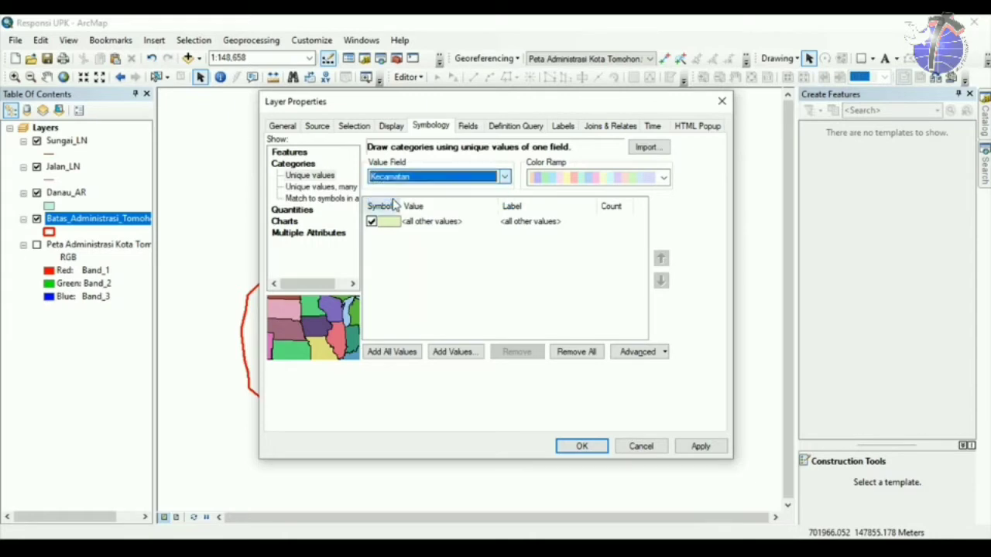
Add all five Kecamatan values, exclude <all other values>, and apply the district colours.
{"action": "left_click", "coordinate": [404, 354]}
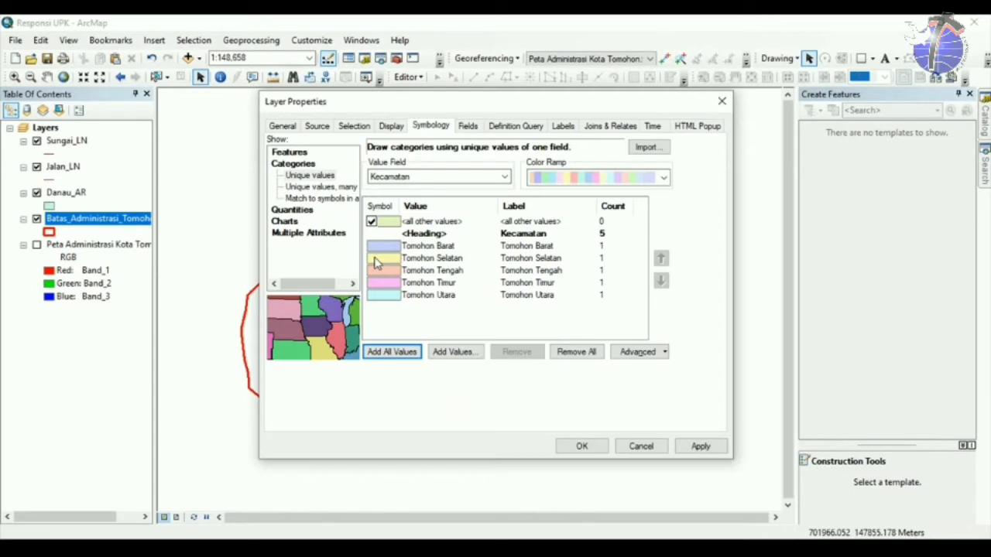
{"action": "left_click", "coordinate": [372, 222]}
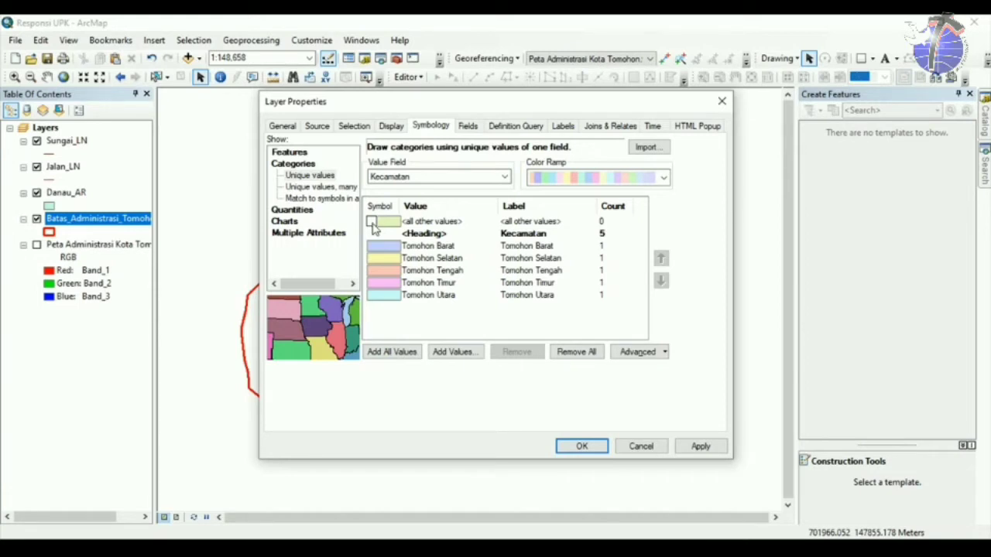
{"action": "left_click", "coordinate": [581, 447]}
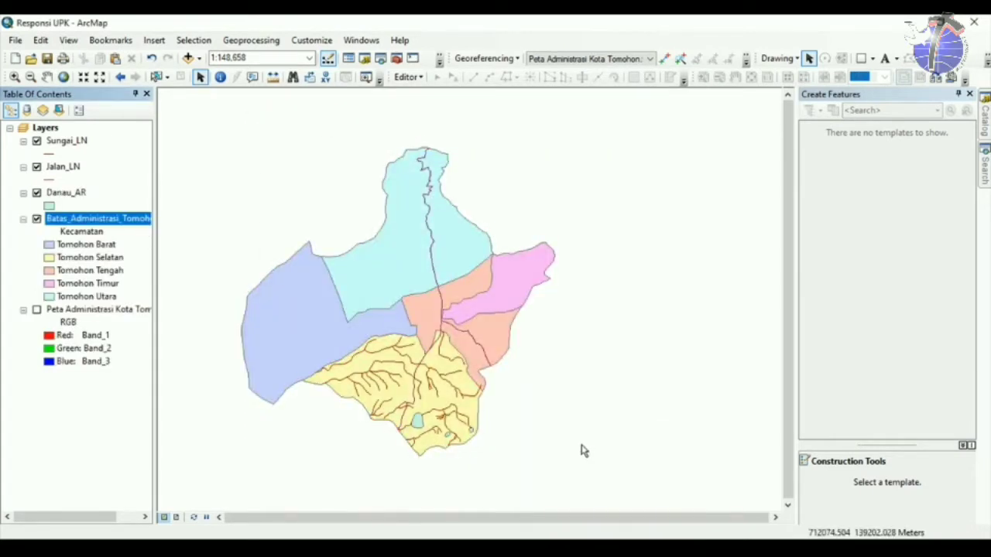
{"action": "double_click", "coordinate": [92, 218]}
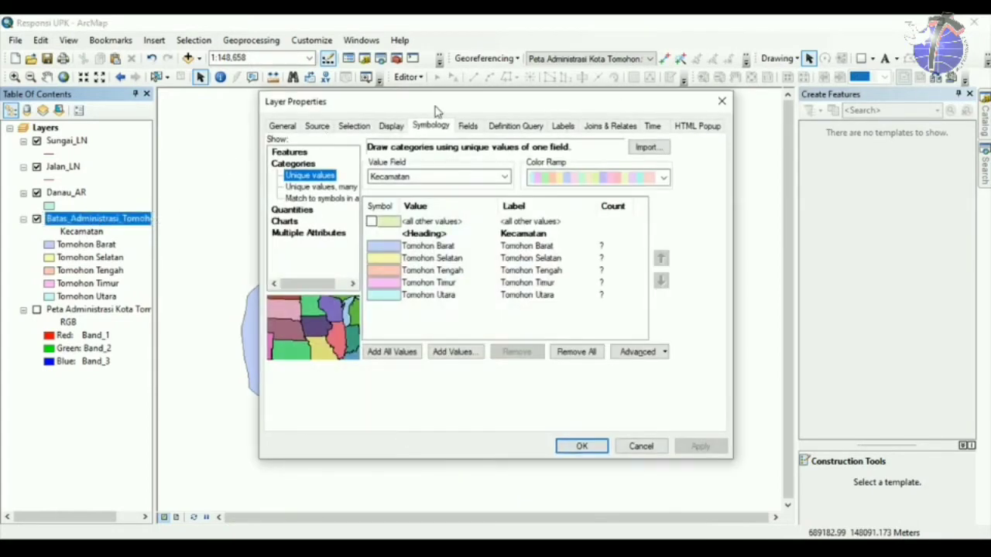
Move the Layer Properties dialog aside, view its Labels tab, then cancel without changes.
{"action": "left_click_drag", "start_coordinate": [439, 112], "coordinate": [688, 87]}
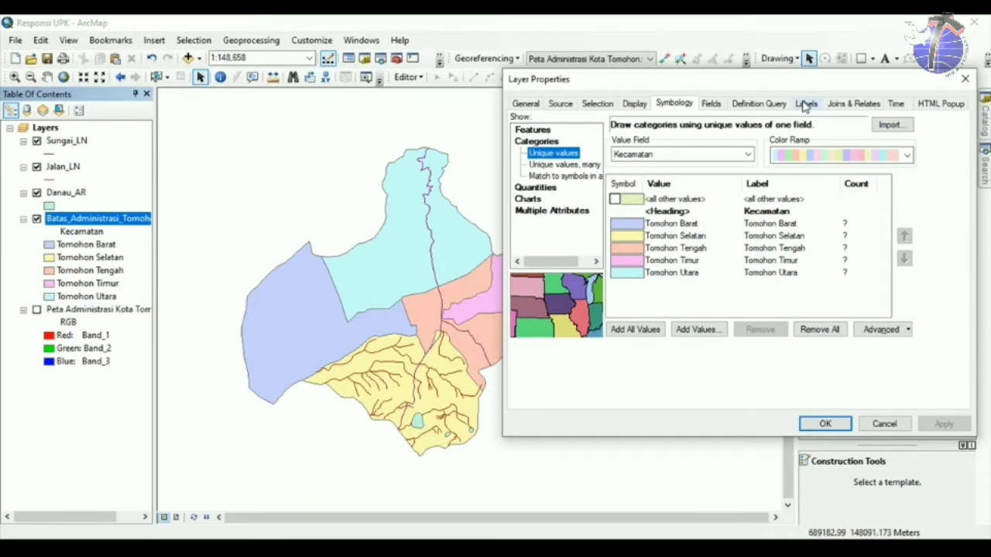
{"action": "left_click_drag", "start_coordinate": [703, 85], "coordinate": [644, 88]}
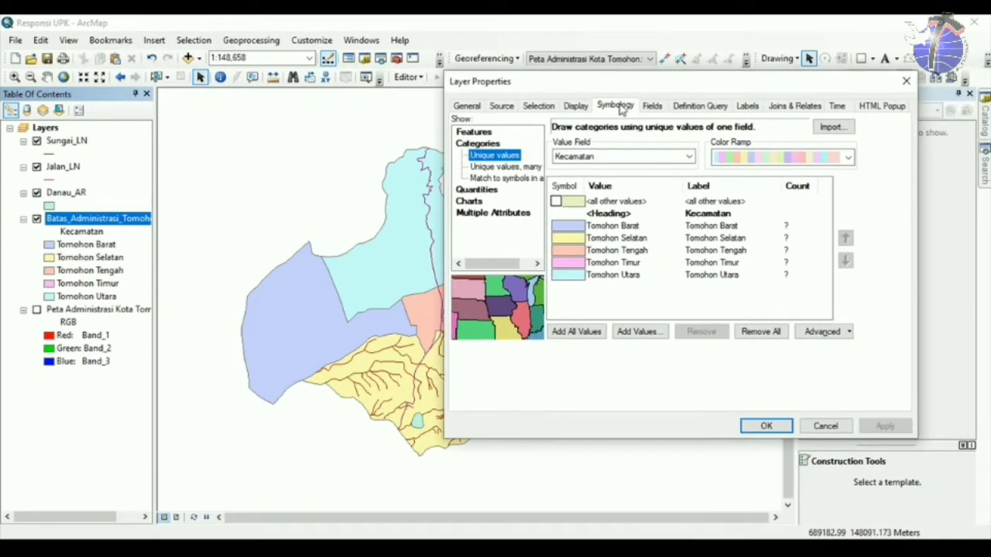
{"action": "left_click", "coordinate": [622, 110]}
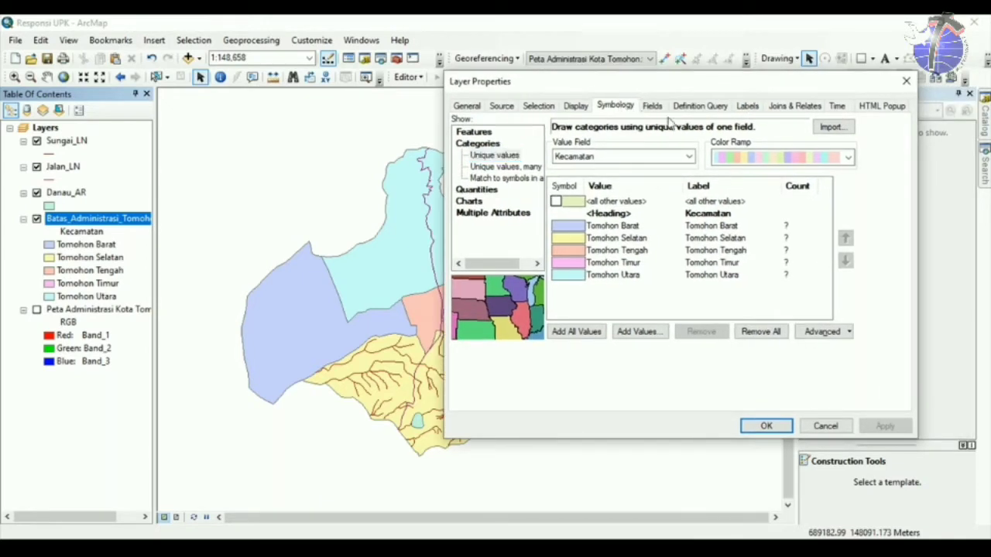
{"action": "left_click", "coordinate": [747, 107]}
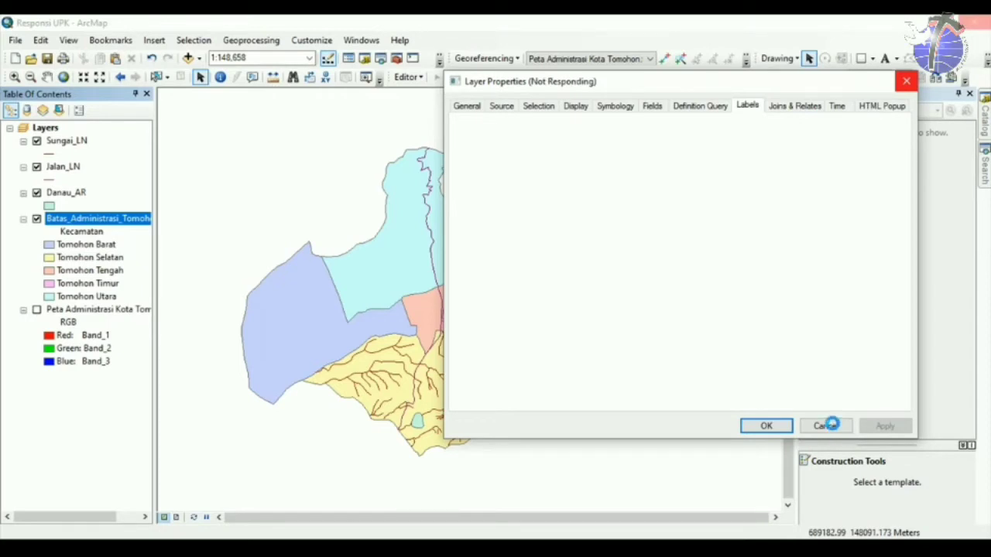
{"action": "left_click", "coordinate": [826, 425]}
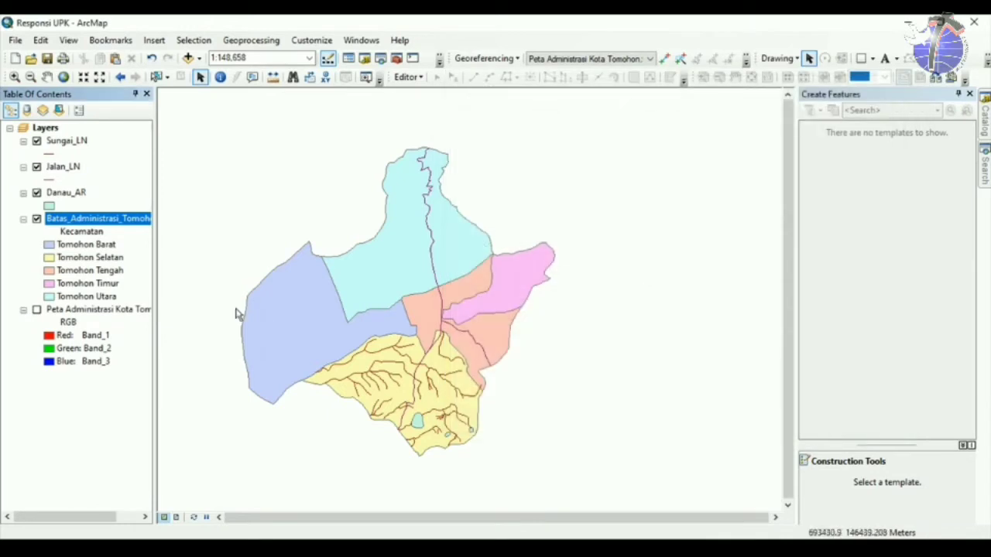
Enable labels on the Tomohon boundary layer using the Kecamatan field.
{"action": "right_click", "coordinate": [133, 220]}
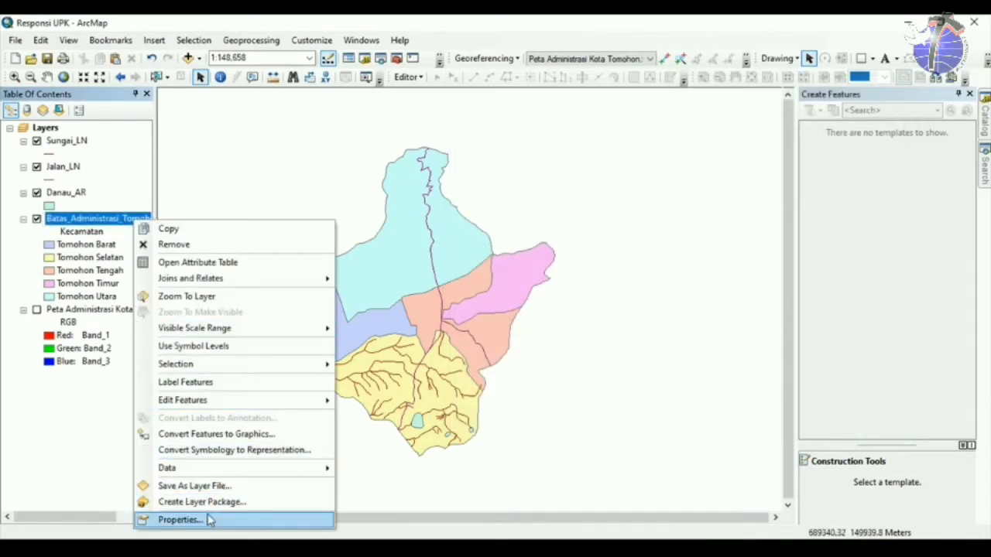
{"action": "left_click", "coordinate": [95, 221]}
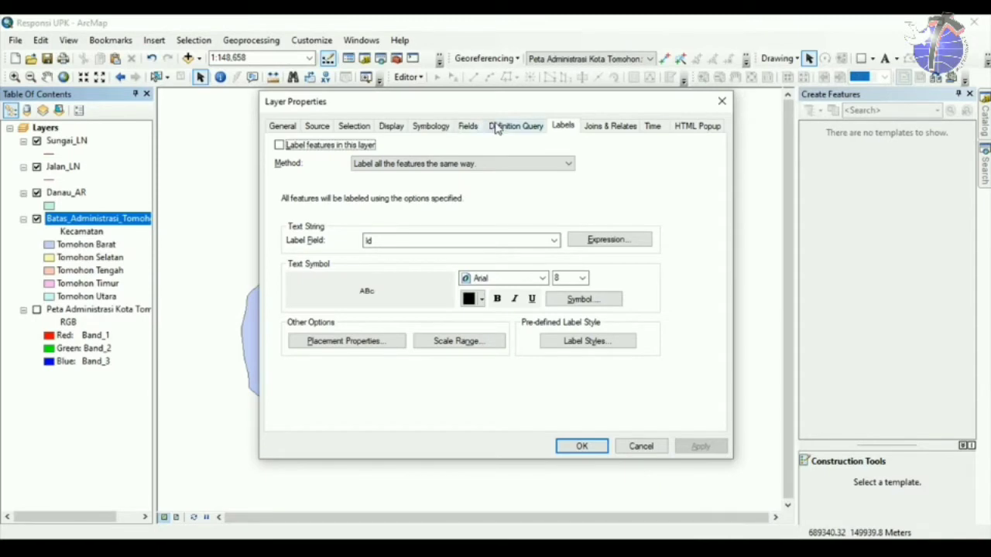
{"action": "left_click", "coordinate": [280, 146]}
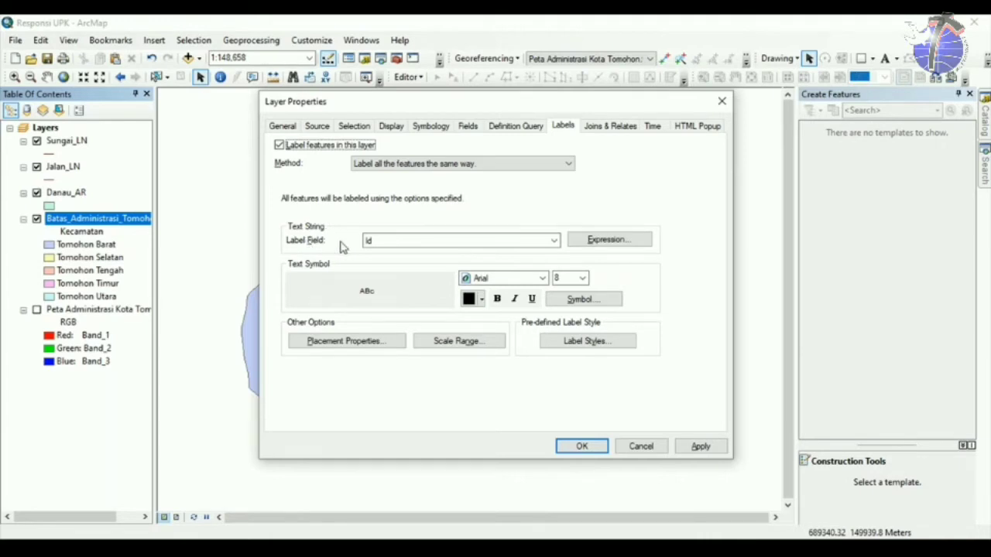
{"action": "left_click", "coordinate": [391, 243]}
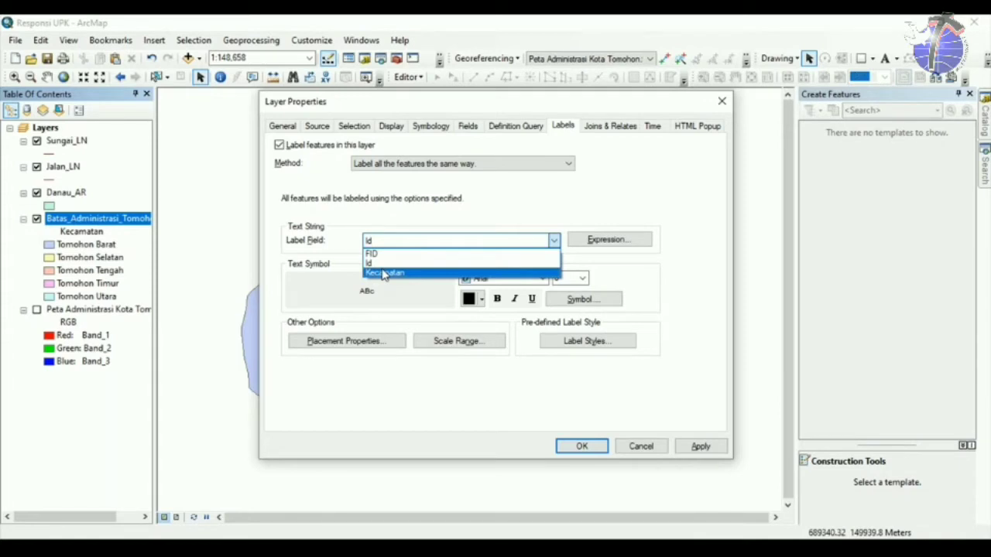
{"action": "left_click", "coordinate": [384, 273]}
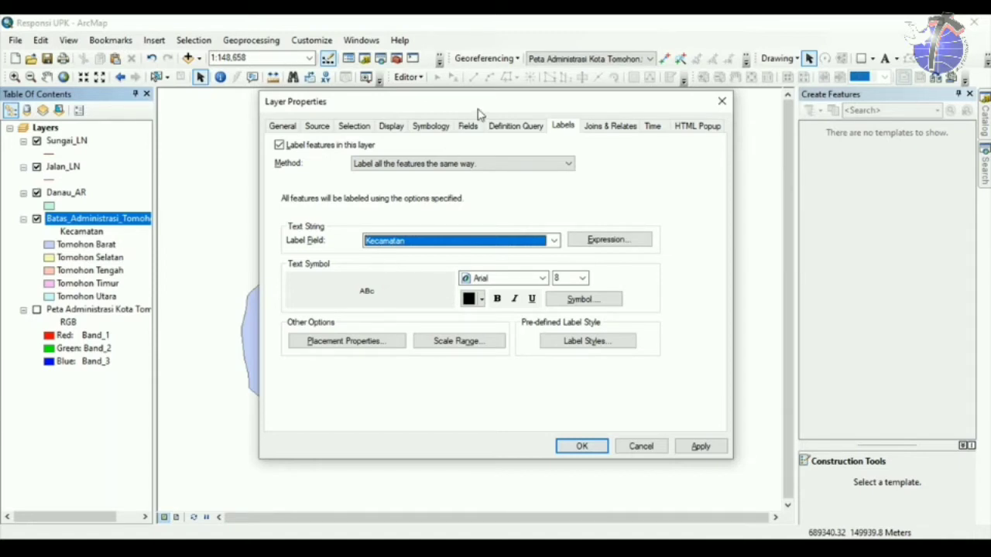
Keep the district label font as Arial at size 8.
{"action": "left_click_drag", "start_coordinate": [483, 103], "coordinate": [631, 106]}
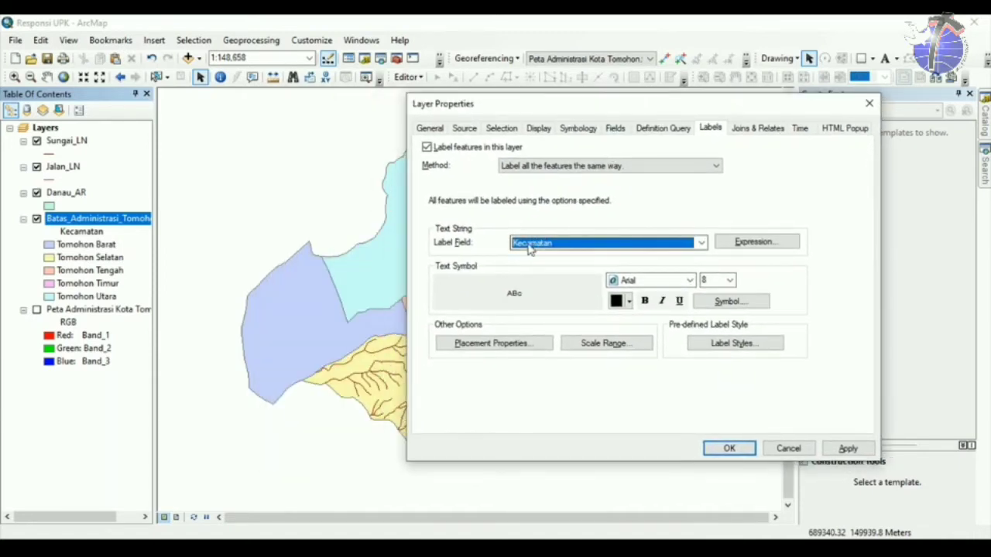
{"action": "left_click", "coordinate": [690, 280]}
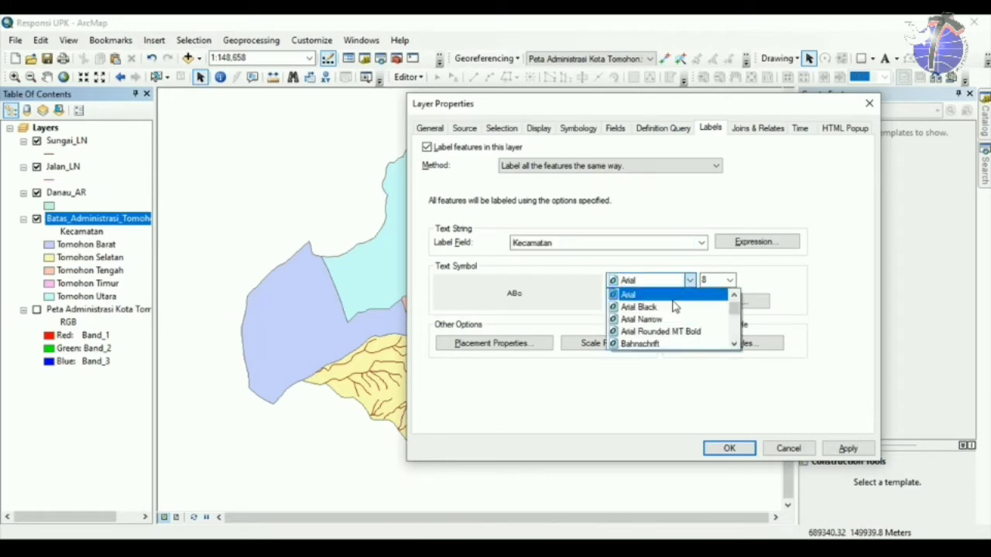
{"action": "left_click", "coordinate": [689, 282]}
{"action": "left_click", "coordinate": [729, 282]}
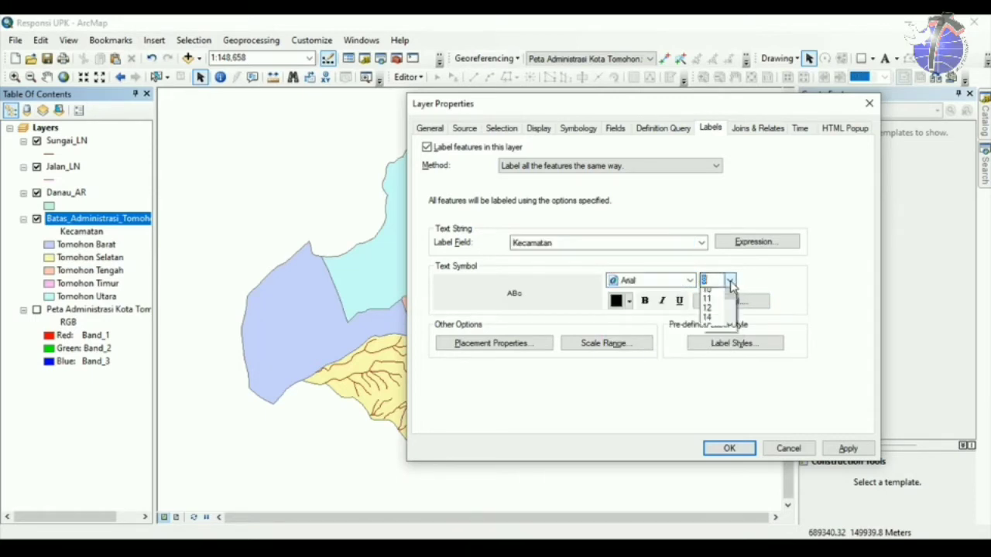
{"action": "left_click", "coordinate": [730, 282]}
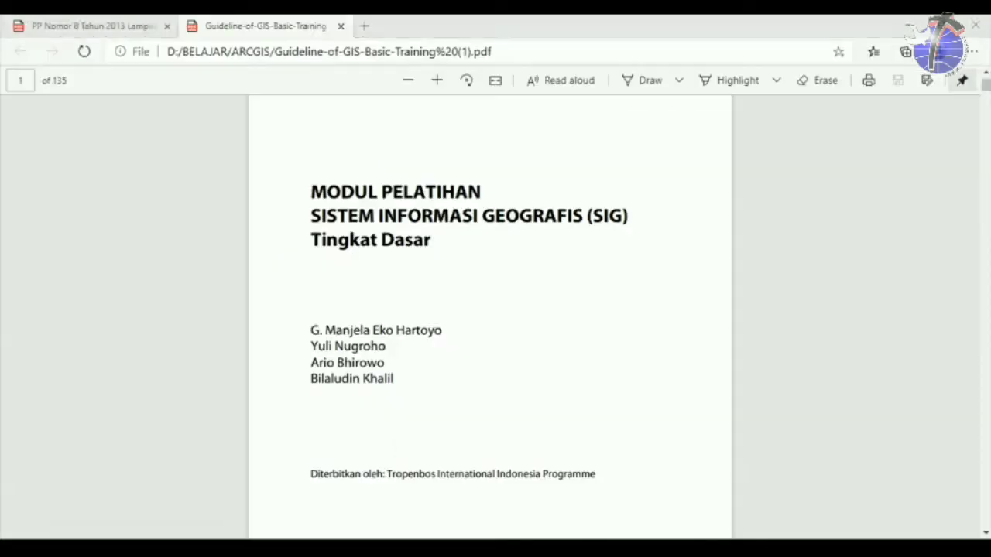
{"action": "left_click", "coordinate": [432, 546]}
{"action": "left_click", "coordinate": [120, 28]}
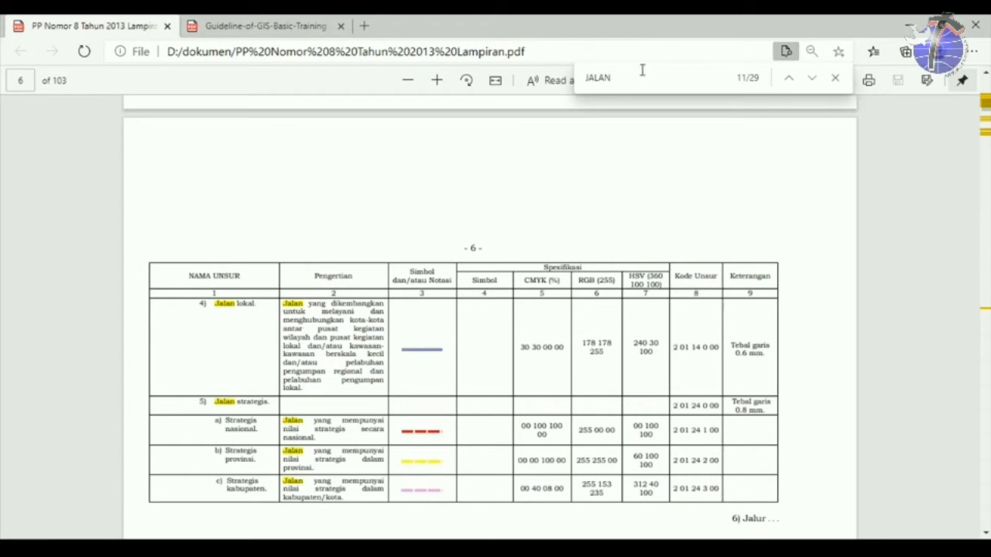
{"action": "left_click", "coordinate": [30, 78]}
{"action": "key", "text": "Return"}
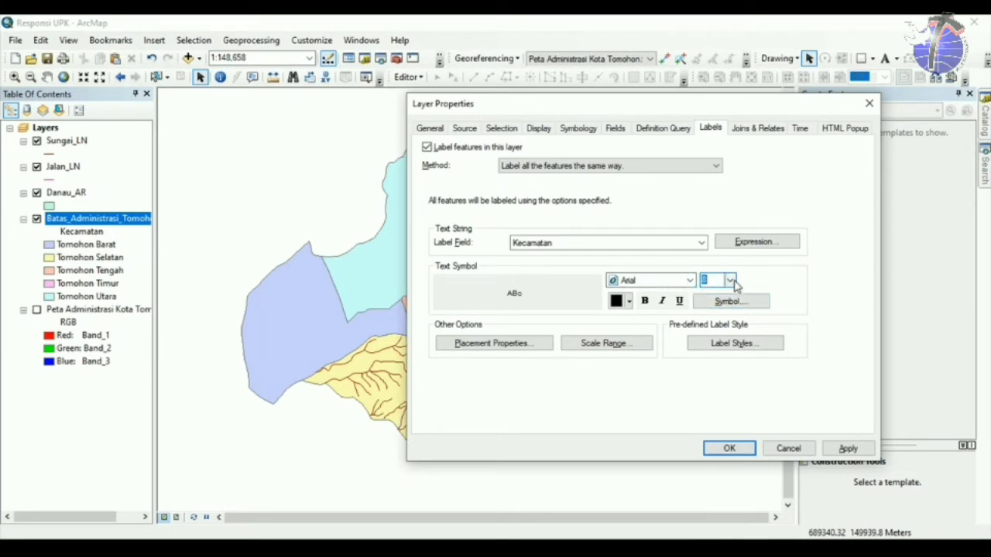
Raise the district label font size to 10 and apply the label settings.
{"action": "left_click", "coordinate": [729, 281]}
{"action": "left_click", "coordinate": [717, 330]}
{"action": "left_click", "coordinate": [729, 448]}
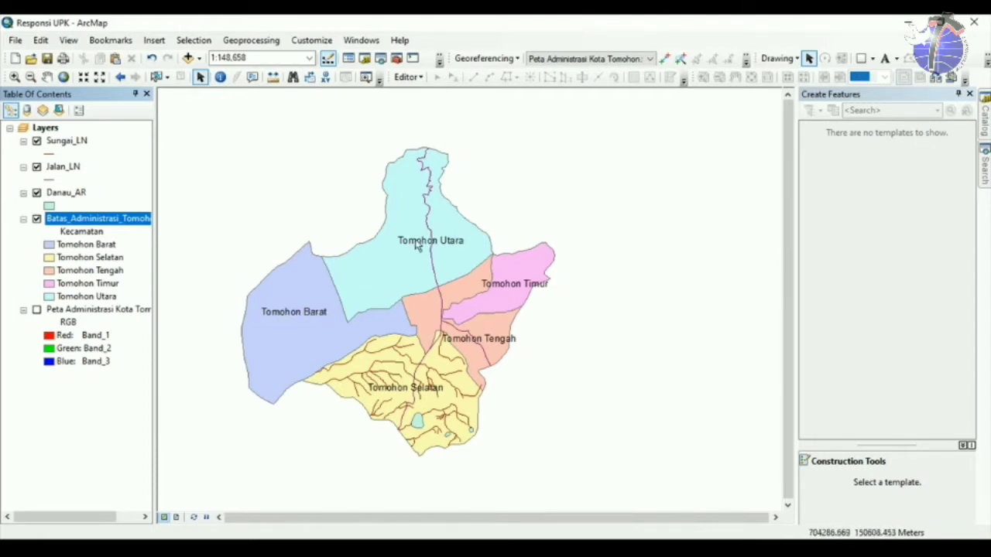
Reopen Batas_Administrasi_Tomohon's Layer Properties at the Labels tab.
{"action": "double_click", "coordinate": [103, 220]}
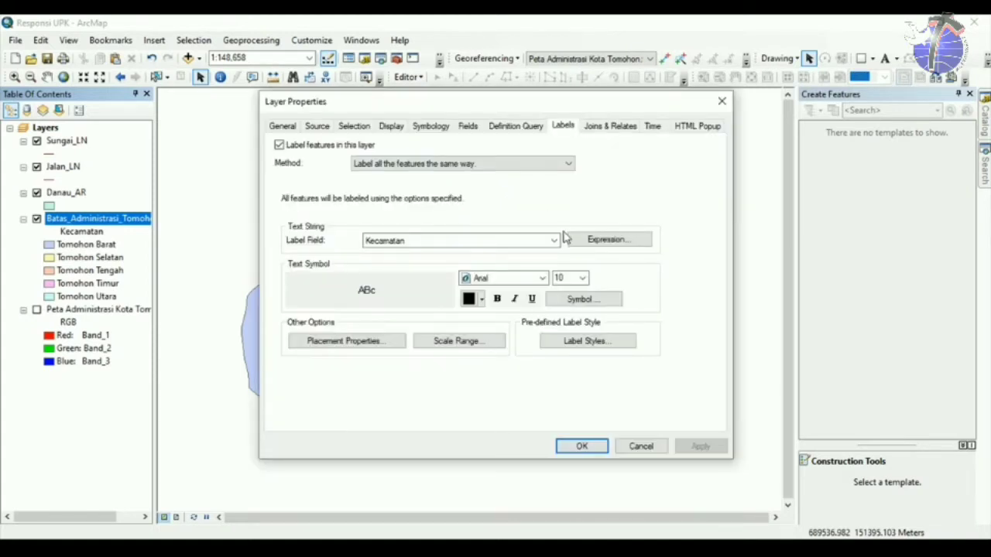
Add a size 2 halo mask to the Kecamatan label text symbol and apply it.
{"action": "left_click", "coordinate": [594, 303]}
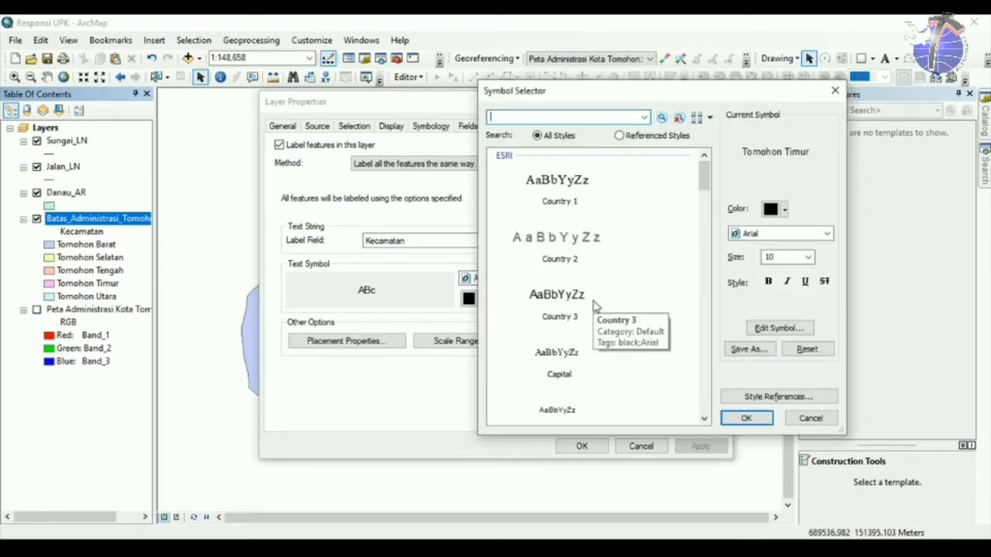
{"action": "left_click", "coordinate": [782, 332]}
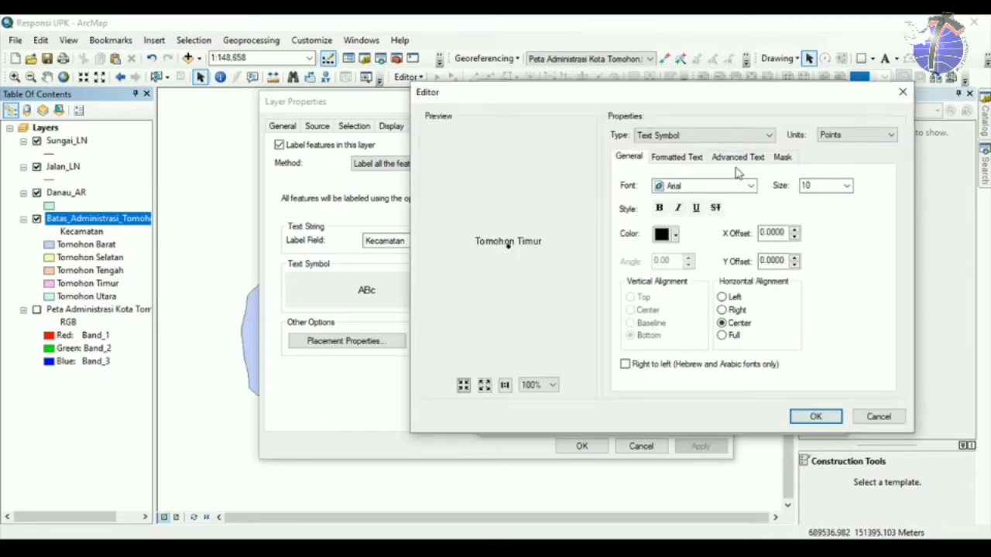
{"action": "left_click_drag", "start_coordinate": [688, 99], "coordinate": [584, 118]}
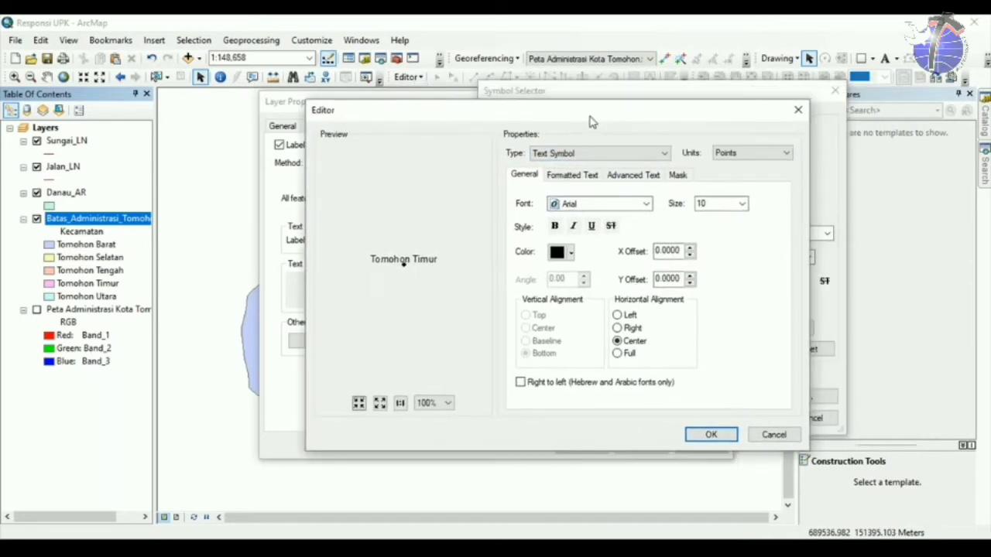
{"action": "left_click", "coordinate": [678, 176]}
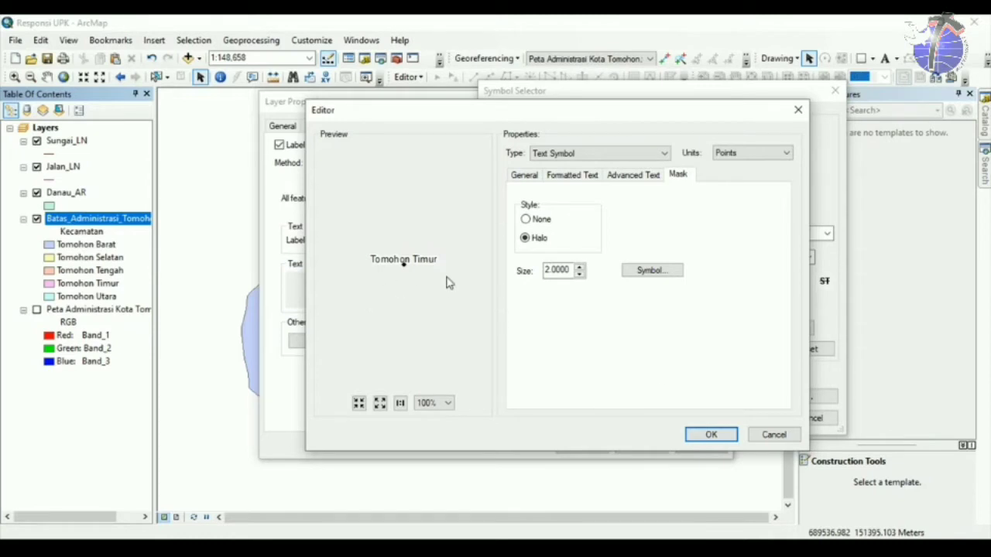
{"action": "left_click", "coordinate": [718, 429]}
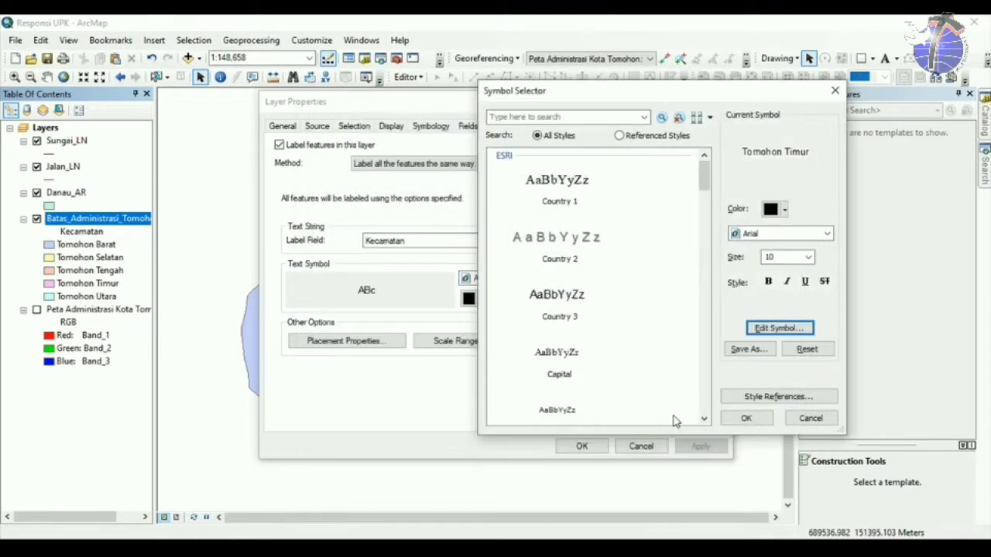
{"action": "left_click", "coordinate": [746, 418]}
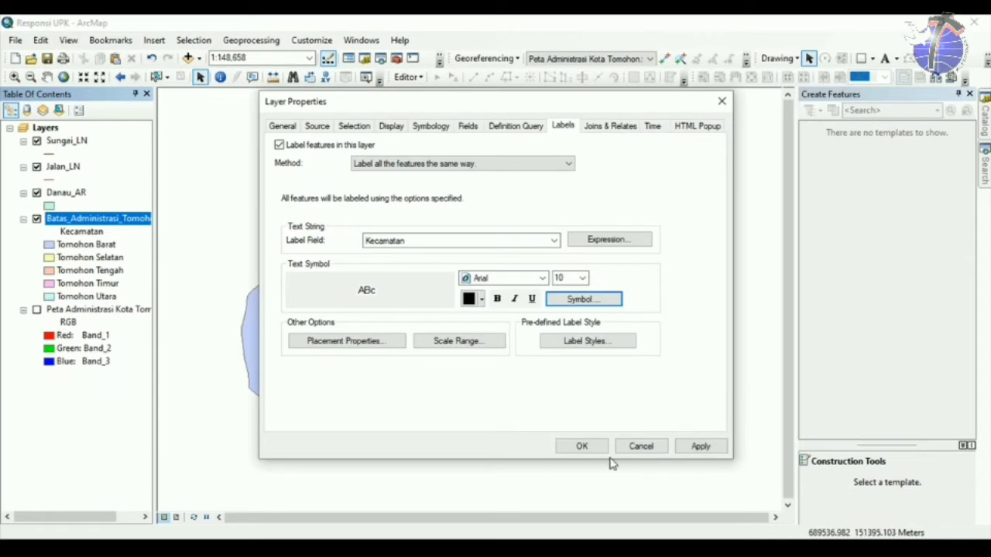
{"action": "left_click", "coordinate": [582, 446]}
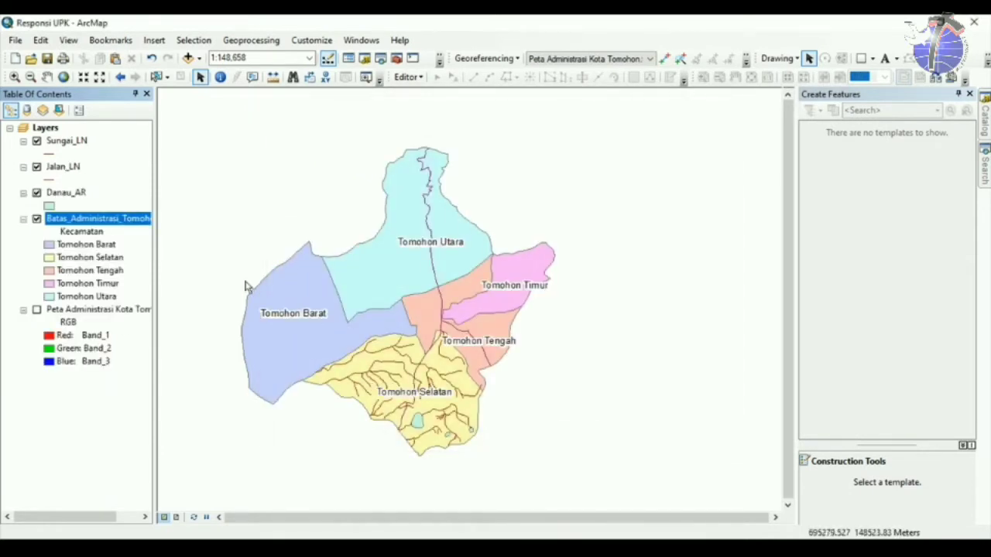
Open the Danau_AR lake layer's Symbology and its fill Symbol Selector.
{"action": "left_click", "coordinate": [66, 193]}
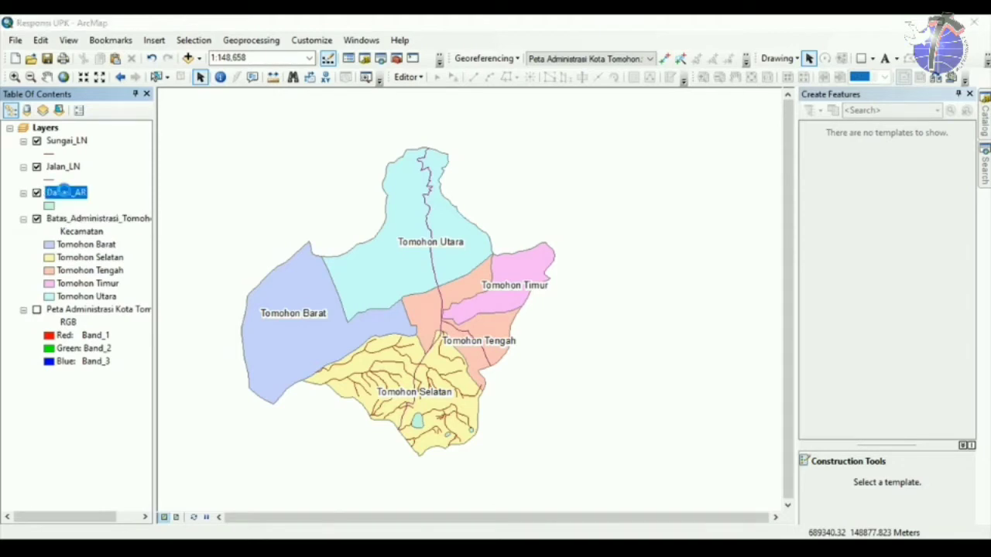
{"action": "double_click", "coordinate": [79, 233]}
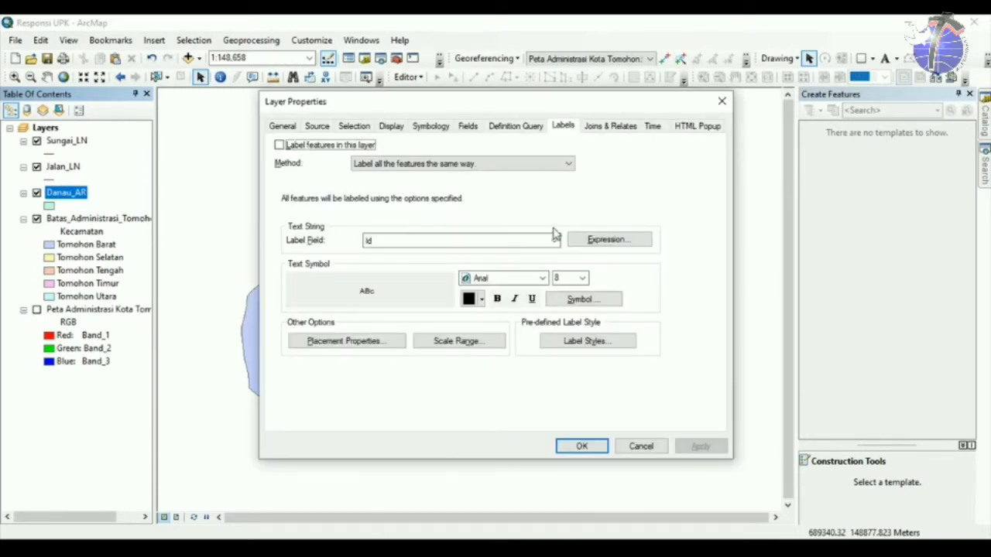
{"action": "left_click", "coordinate": [431, 126]}
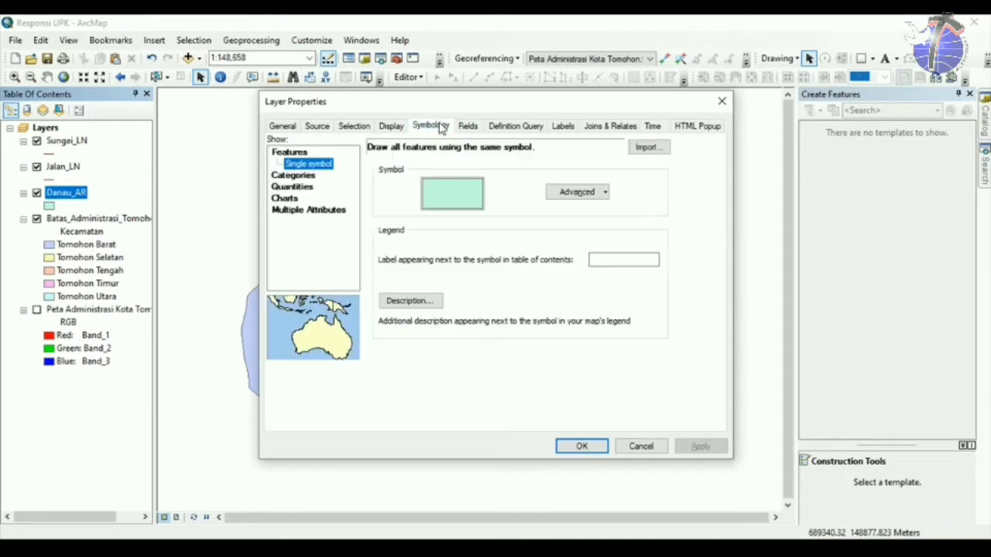
{"action": "left_click", "coordinate": [439, 195]}
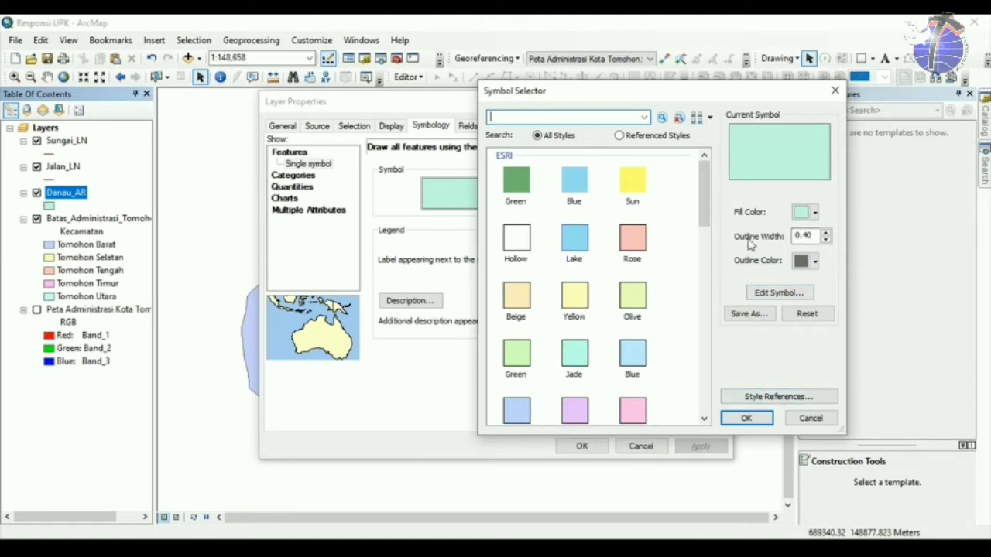
Choose the ESRI Lake fill for Danau_AR and open Style References.
{"action": "left_click_drag", "start_coordinate": [704, 193], "coordinate": [703, 215]}
{"action": "left_click", "coordinate": [580, 240]}
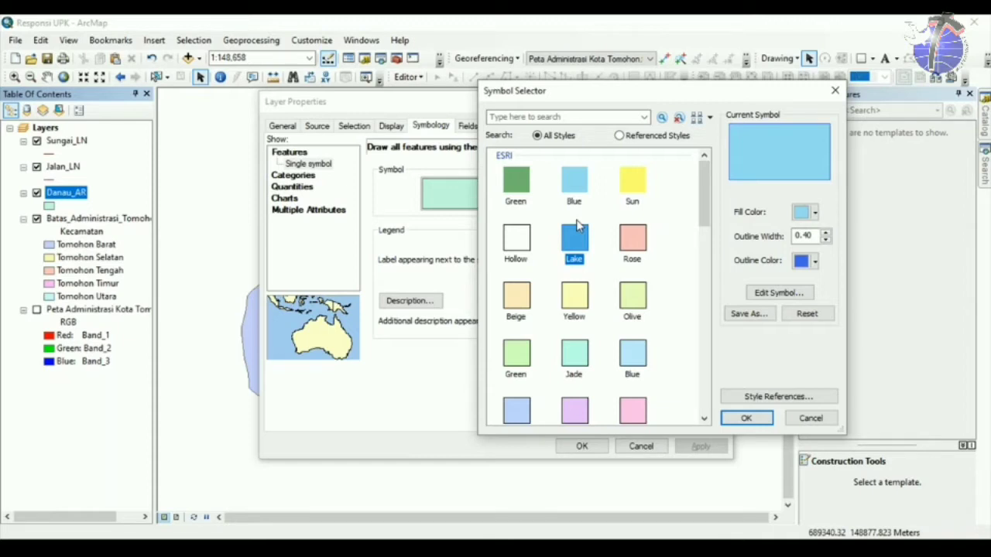
{"action": "left_click", "coordinate": [748, 395]}
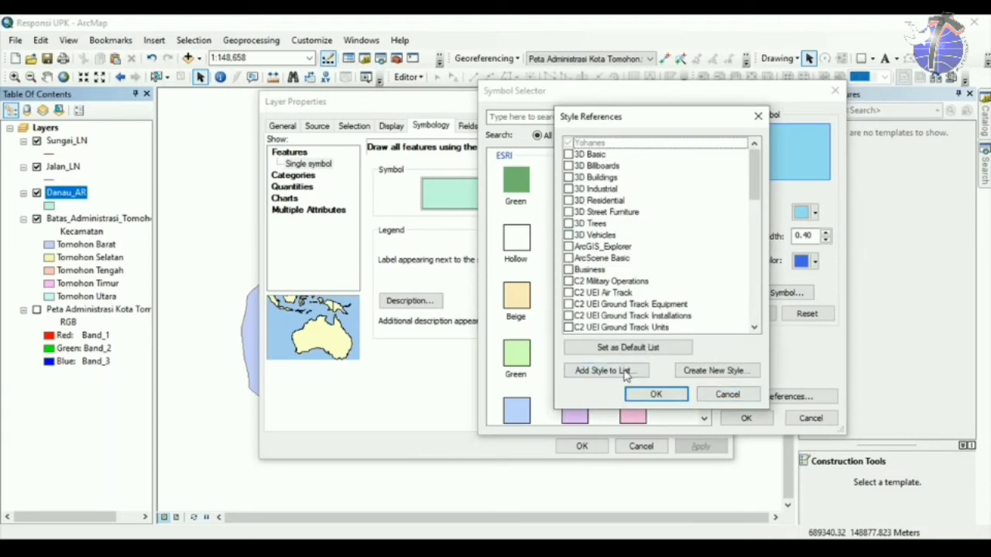
Add the Administrator, LPI_BAKO, RBI and RBI_25K style files from SIMBOLOGI to the style references.
{"action": "left_click", "coordinate": [604, 370]}
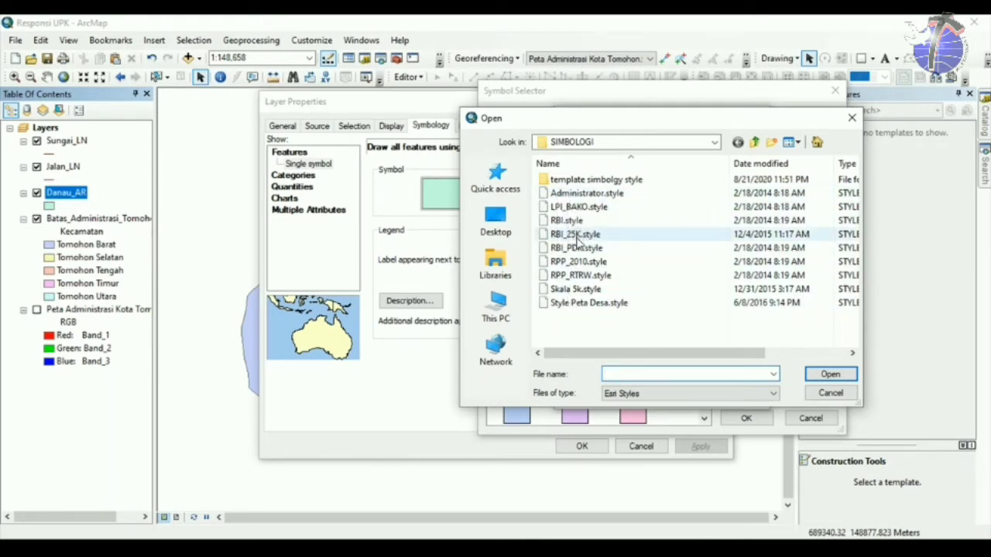
{"action": "left_click", "coordinate": [593, 198]}
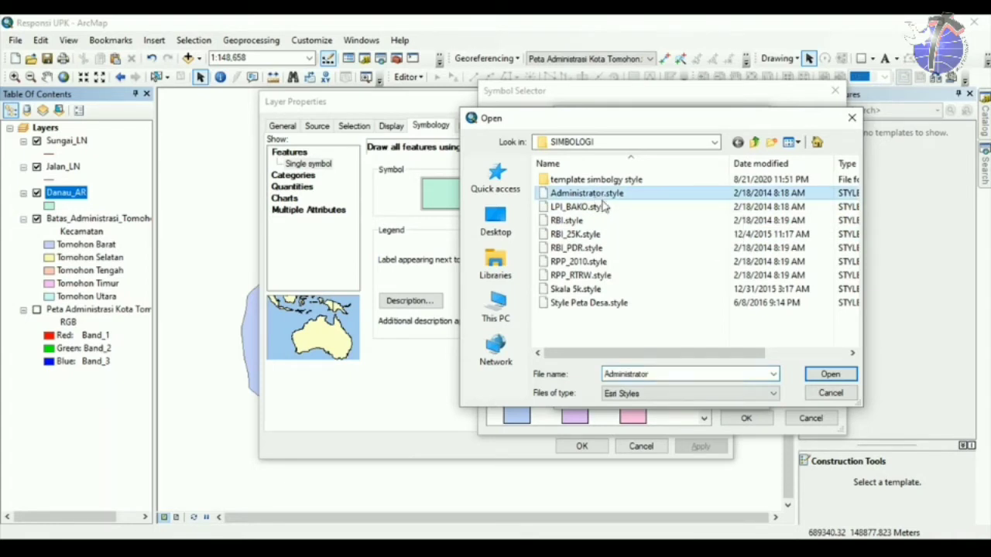
{"action": "left_click", "coordinate": [827, 376]}
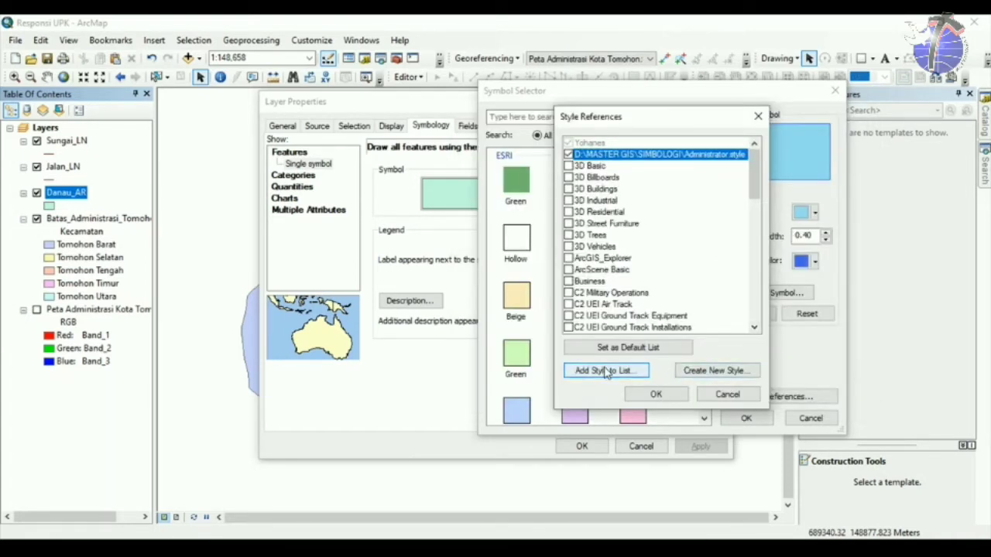
{"action": "left_click", "coordinate": [605, 371]}
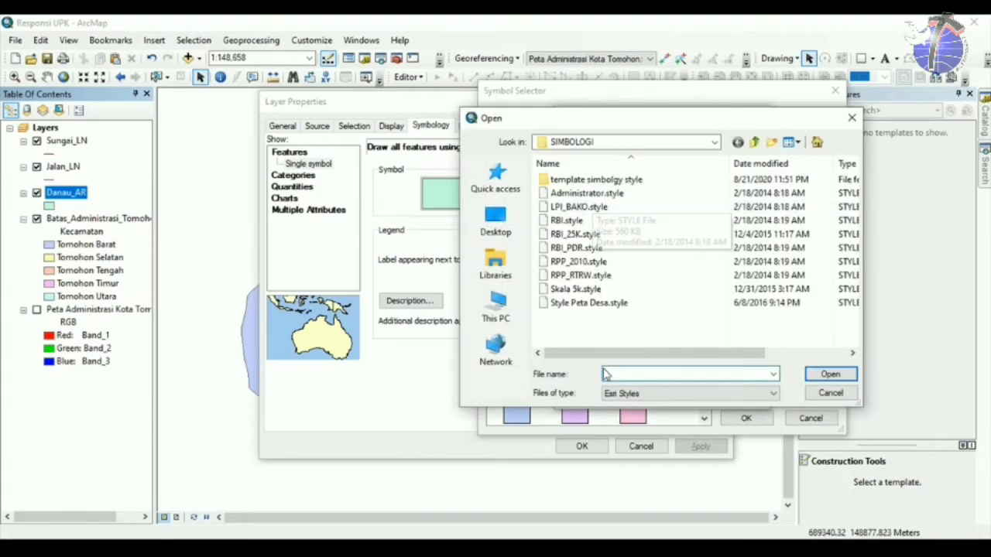
{"action": "left_click", "coordinate": [624, 207]}
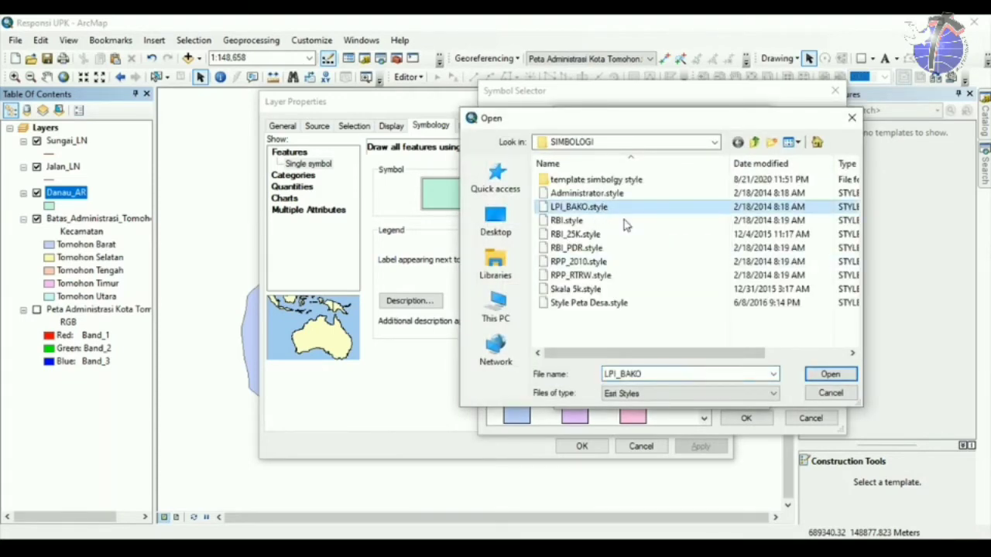
{"action": "left_click", "coordinate": [827, 375]}
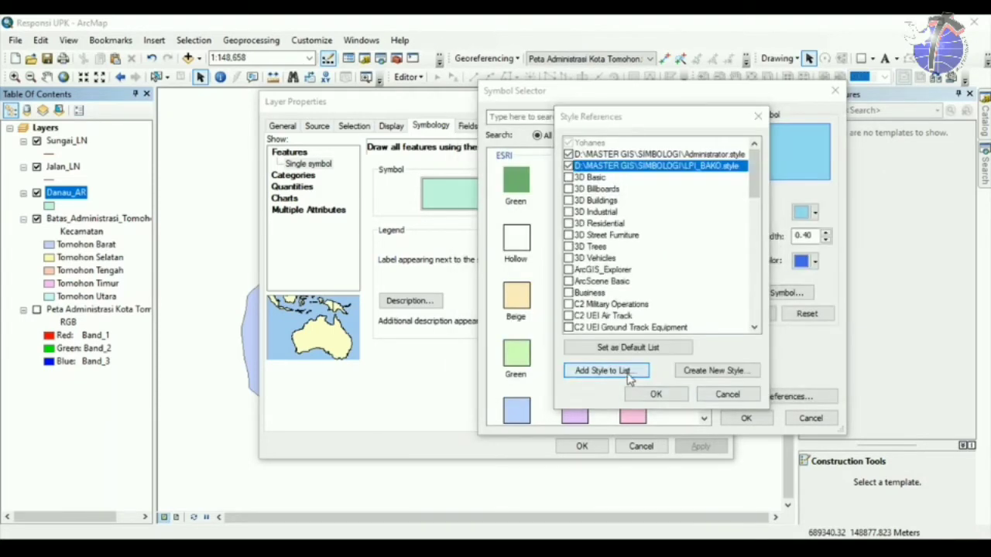
{"action": "left_click", "coordinate": [599, 371]}
{"action": "left_click", "coordinate": [569, 220]}
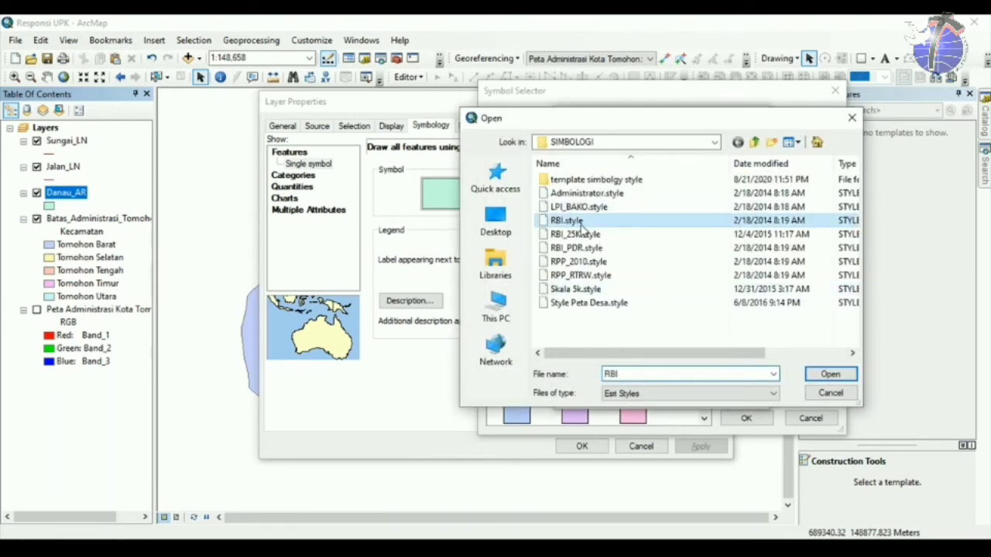
{"action": "left_click", "coordinate": [828, 375]}
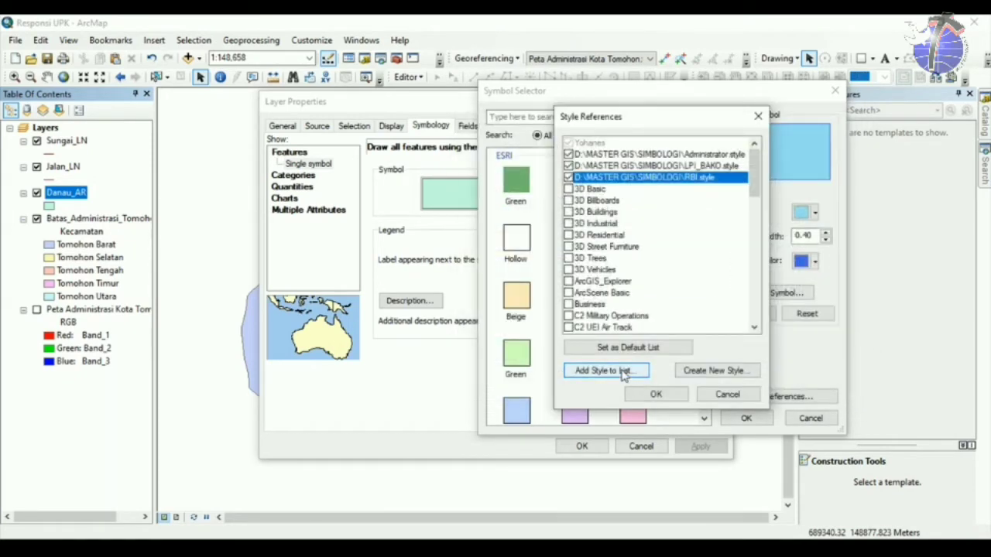
{"action": "left_click", "coordinate": [605, 371]}
{"action": "left_click", "coordinate": [572, 234]}
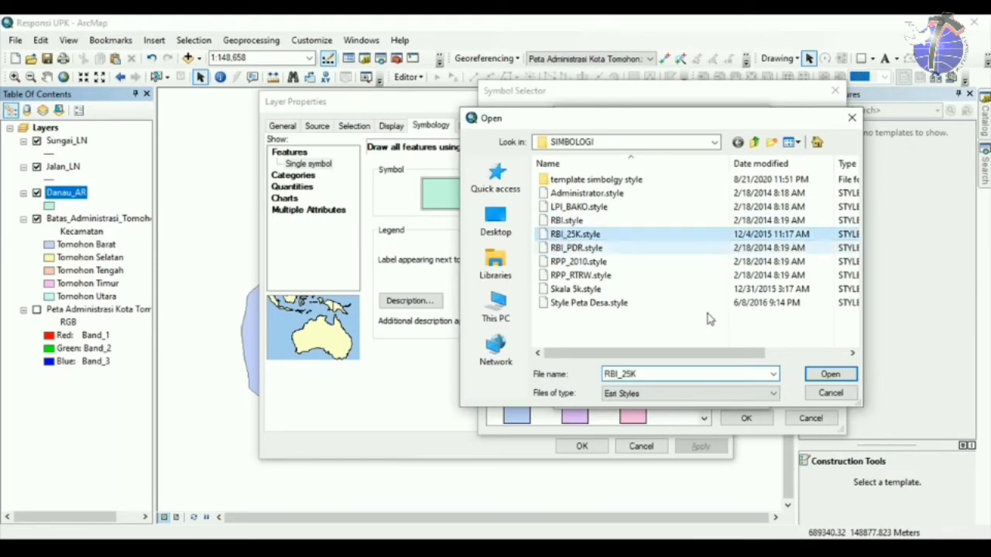
{"action": "left_click", "coordinate": [822, 373]}
Add RBI_PDR, RPP_2010, Skala 5k, RPP_RTRW and Style Peta Desa styles, then confirm.
{"action": "left_click", "coordinate": [608, 371]}
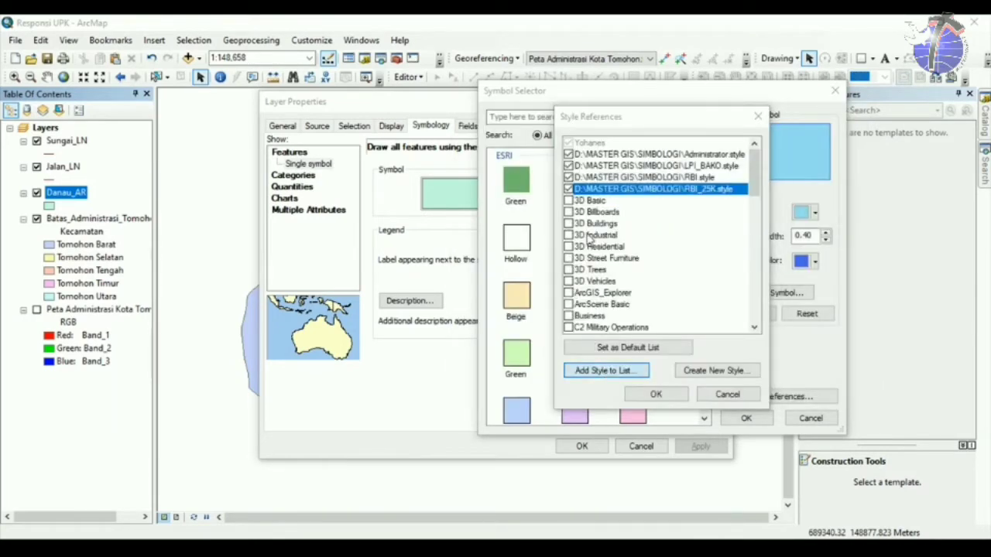
{"action": "left_click", "coordinate": [577, 249]}
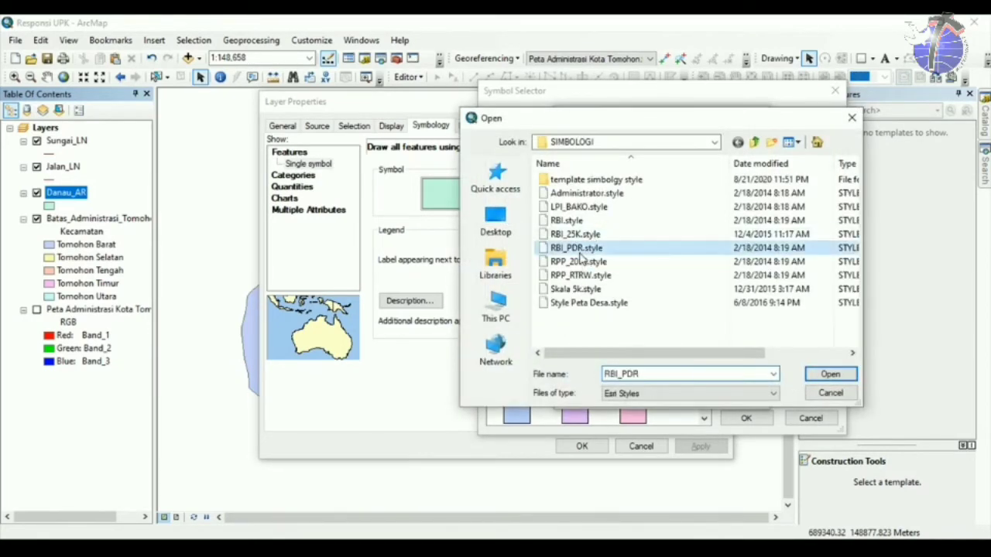
{"action": "left_click", "coordinate": [828, 374]}
{"action": "left_click", "coordinate": [626, 371]}
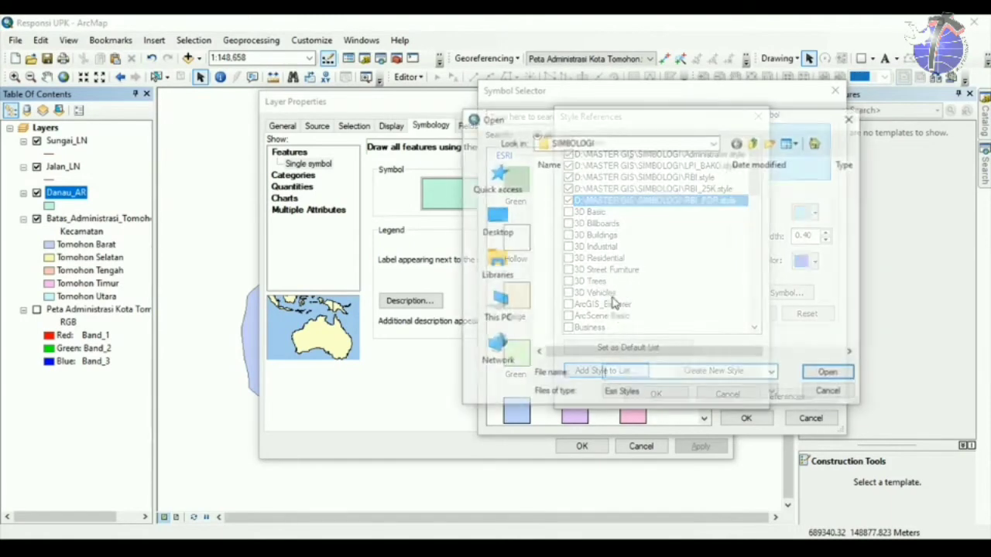
{"action": "left_click", "coordinate": [577, 248]}
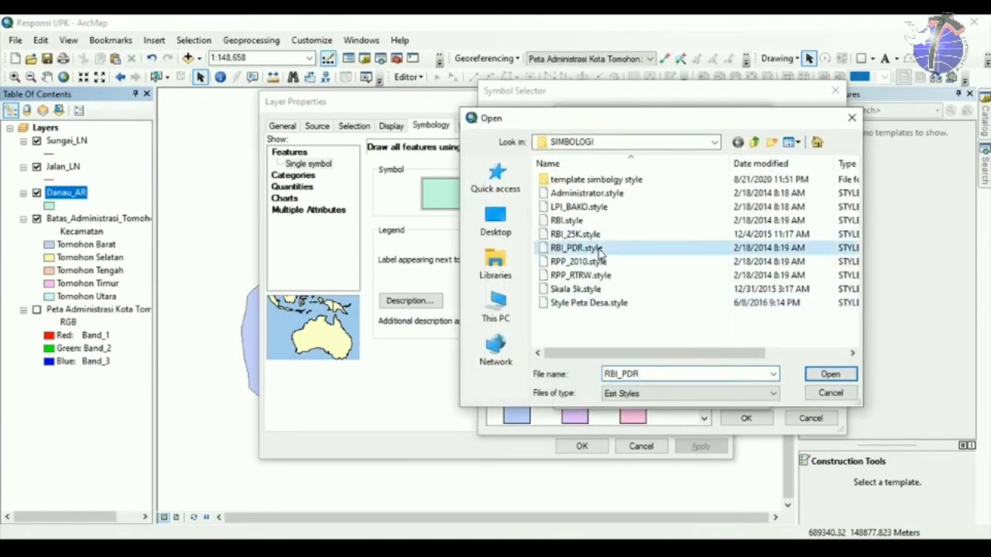
{"action": "left_click", "coordinate": [828, 373]}
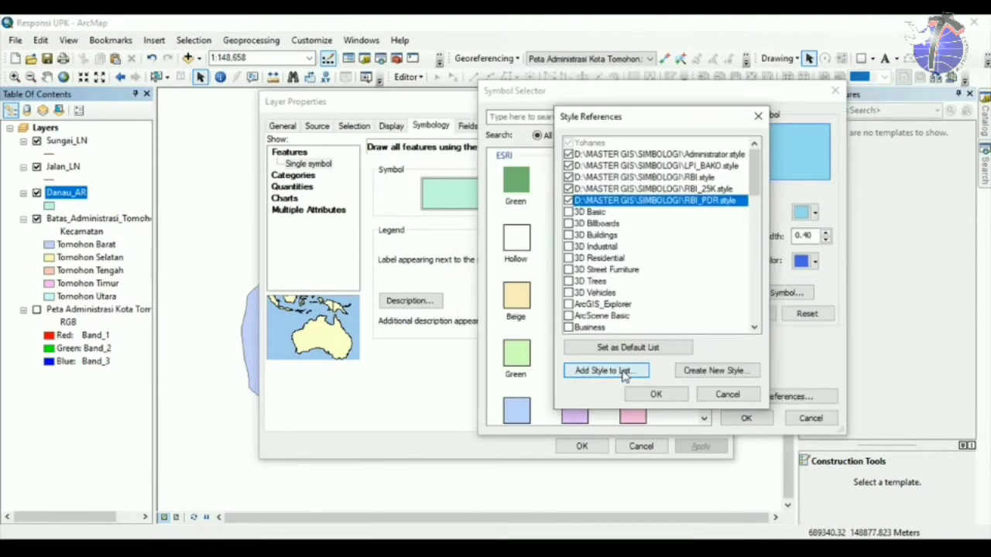
{"action": "left_click", "coordinate": [626, 371]}
{"action": "left_click", "coordinate": [578, 261]}
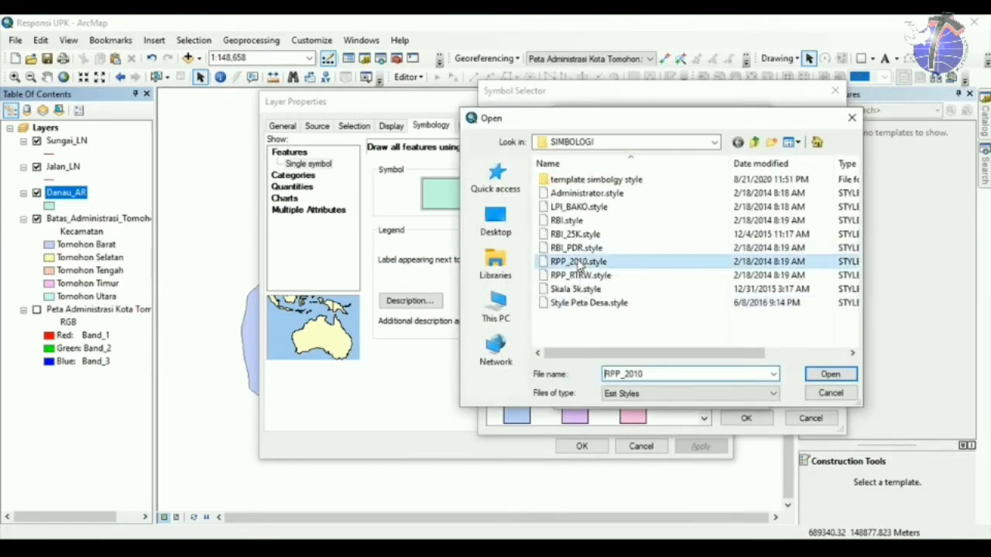
{"action": "left_click", "coordinate": [841, 375]}
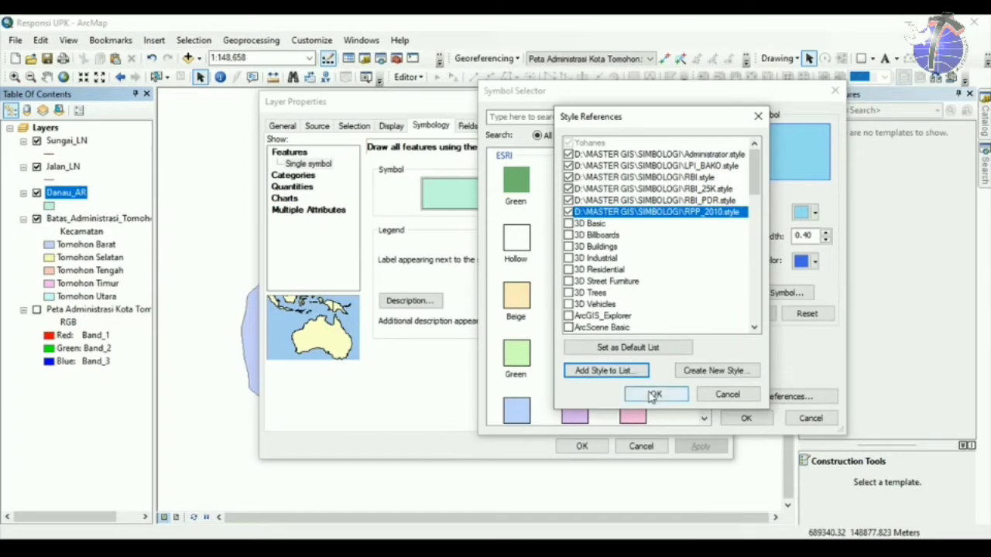
{"action": "left_click", "coordinate": [620, 370]}
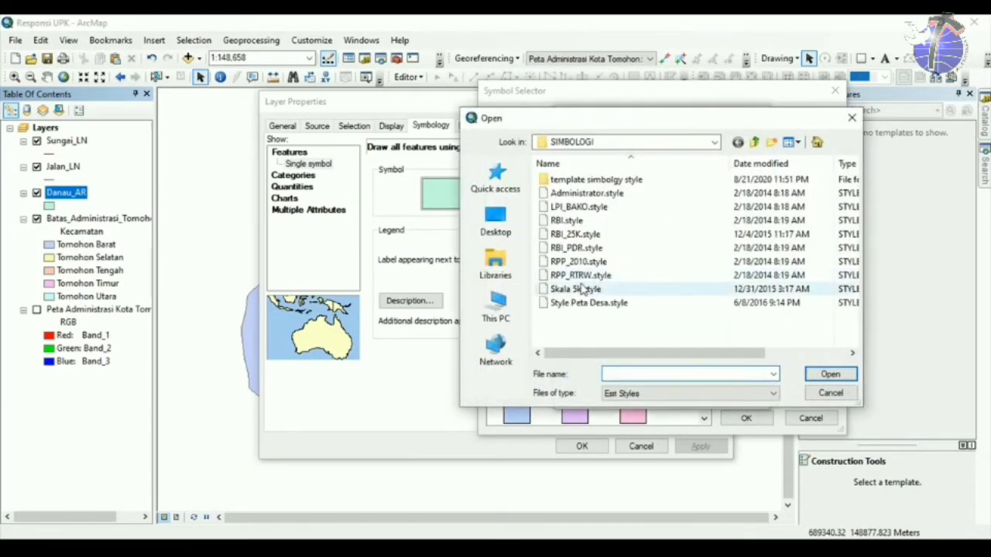
{"action": "left_click", "coordinate": [580, 289]}
{"action": "left_click", "coordinate": [830, 374]}
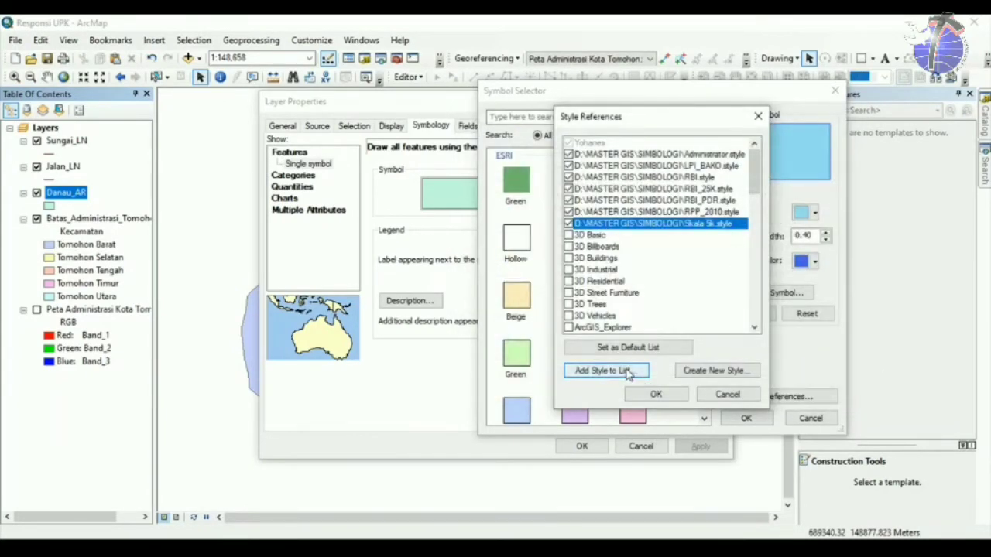
{"action": "left_click", "coordinate": [621, 370]}
{"action": "left_click", "coordinate": [588, 276]}
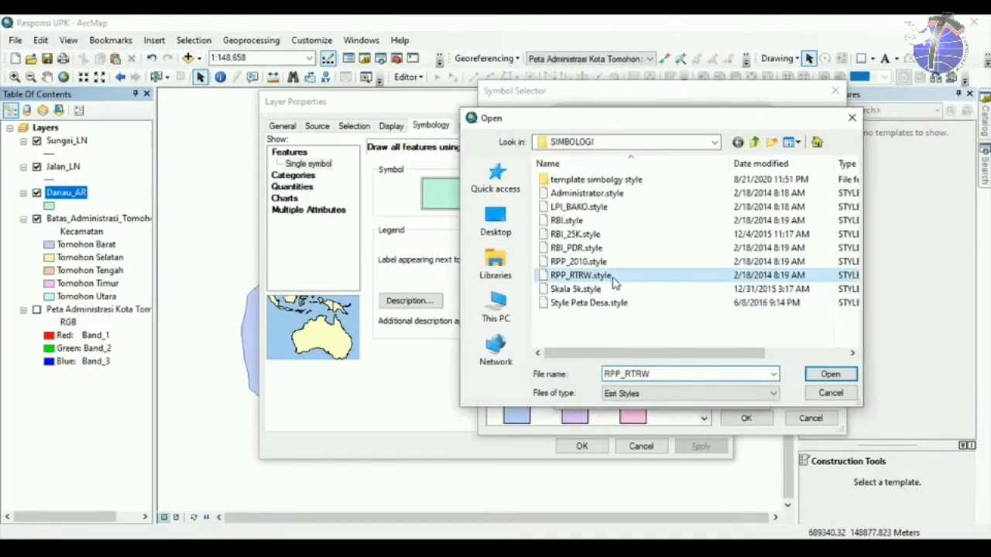
{"action": "left_click", "coordinate": [828, 374]}
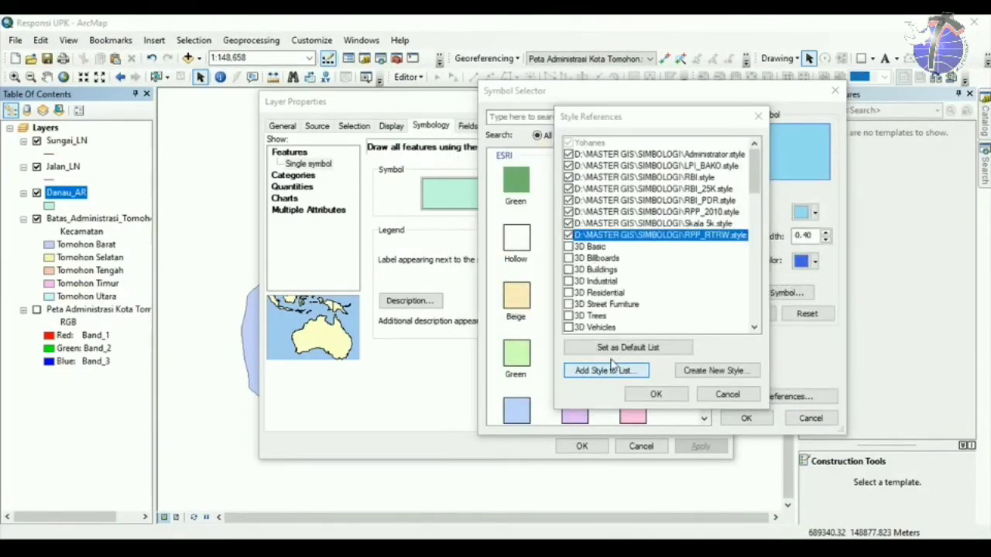
{"action": "left_click", "coordinate": [614, 370]}
{"action": "left_click", "coordinate": [589, 304]}
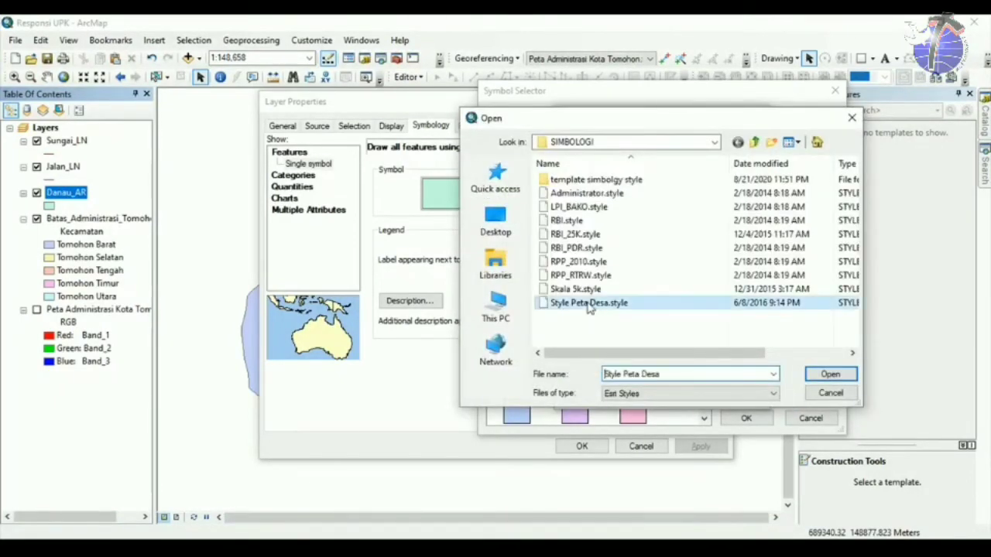
{"action": "left_click", "coordinate": [829, 375]}
{"action": "left_click", "coordinate": [655, 396]}
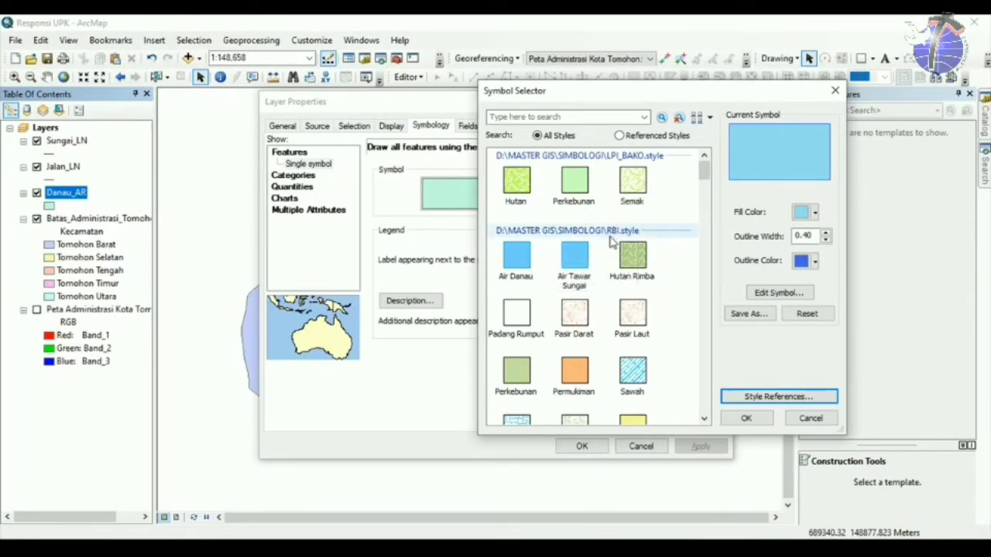
Assign the RBI Air Danau fill as the Danau_AR lake symbol.
{"action": "left_click", "coordinate": [516, 258]}
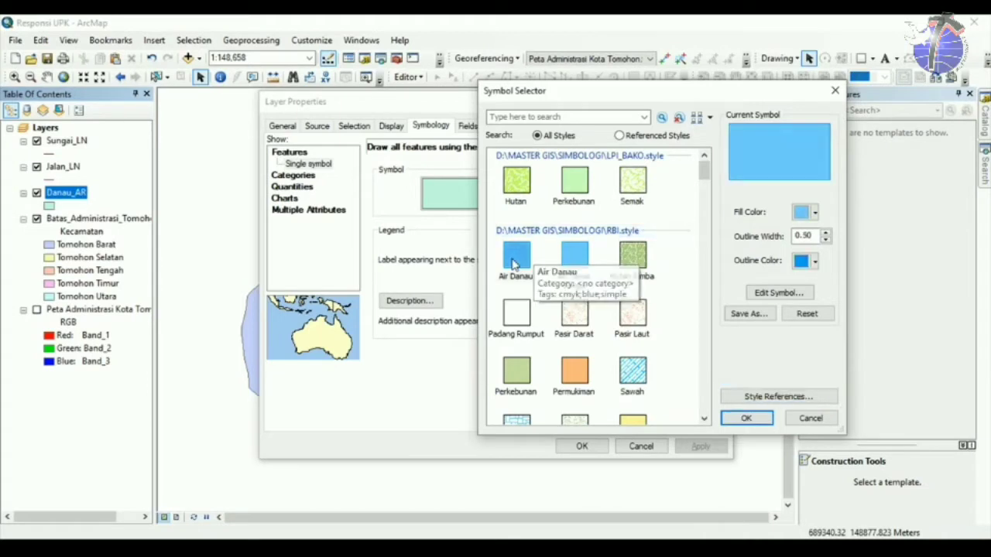
{"action": "left_click", "coordinate": [746, 418]}
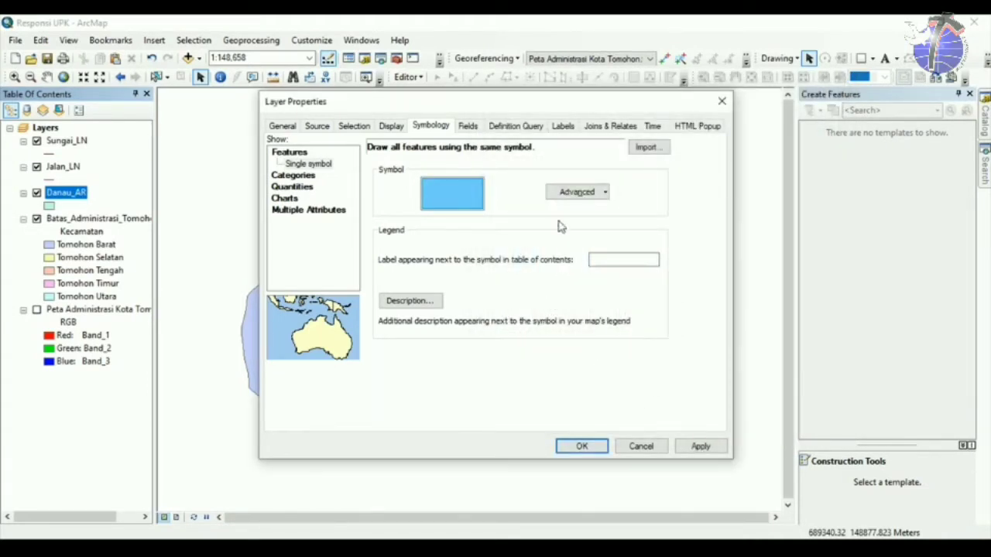
{"action": "left_click_drag", "start_coordinate": [481, 99], "coordinate": [567, 115]}
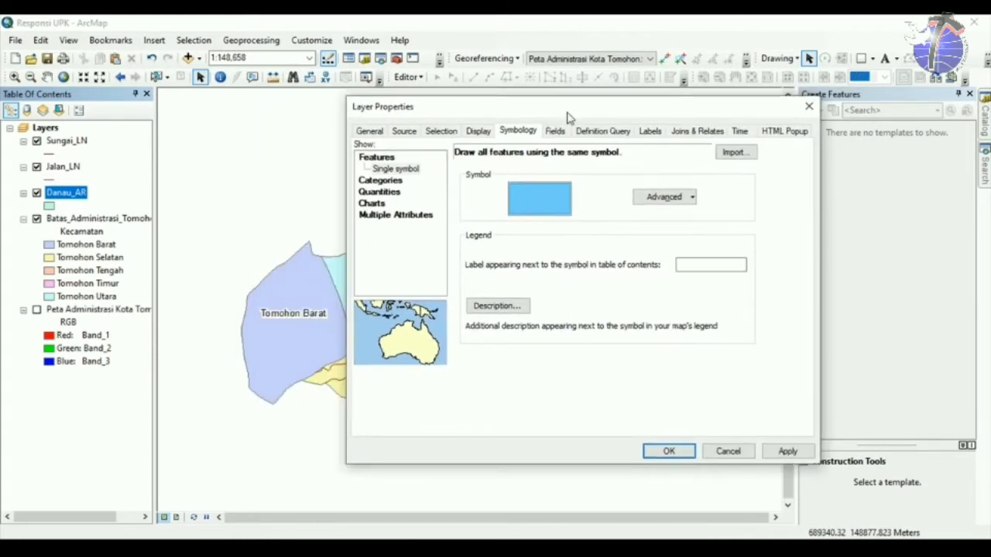
Enable Danau_AR labels from the Danau field and bring up the text symbol choices.
{"action": "left_click", "coordinate": [650, 131]}
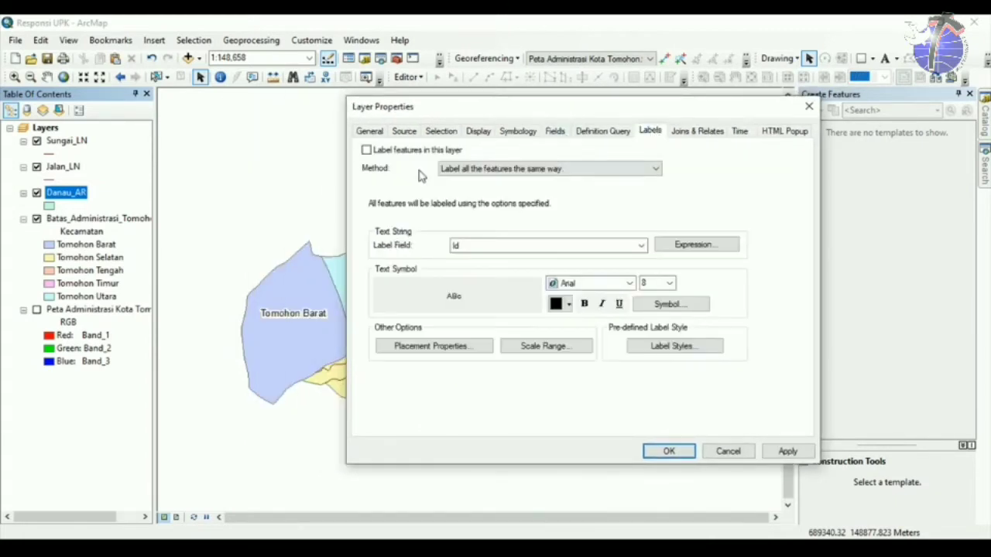
{"action": "left_click", "coordinate": [366, 151]}
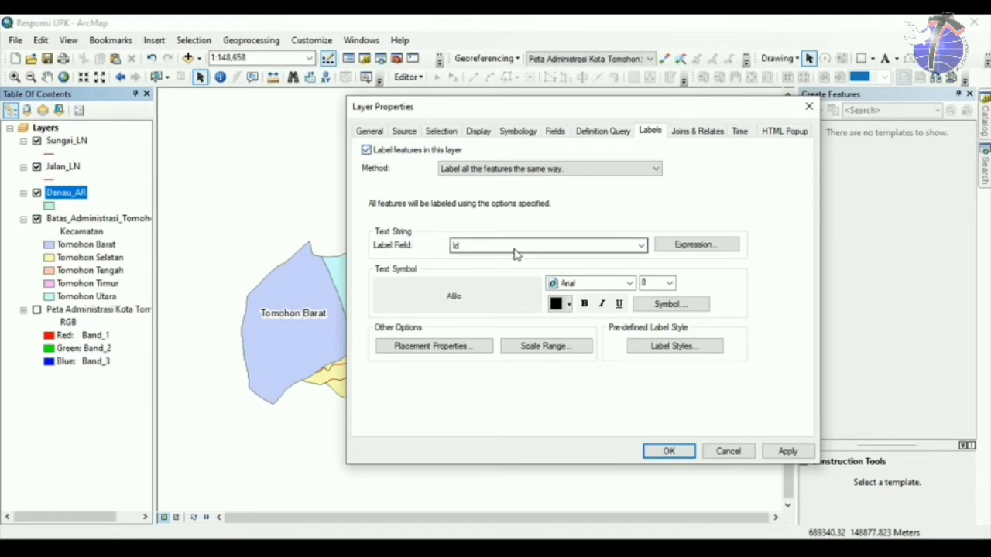
{"action": "left_click", "coordinate": [515, 253]}
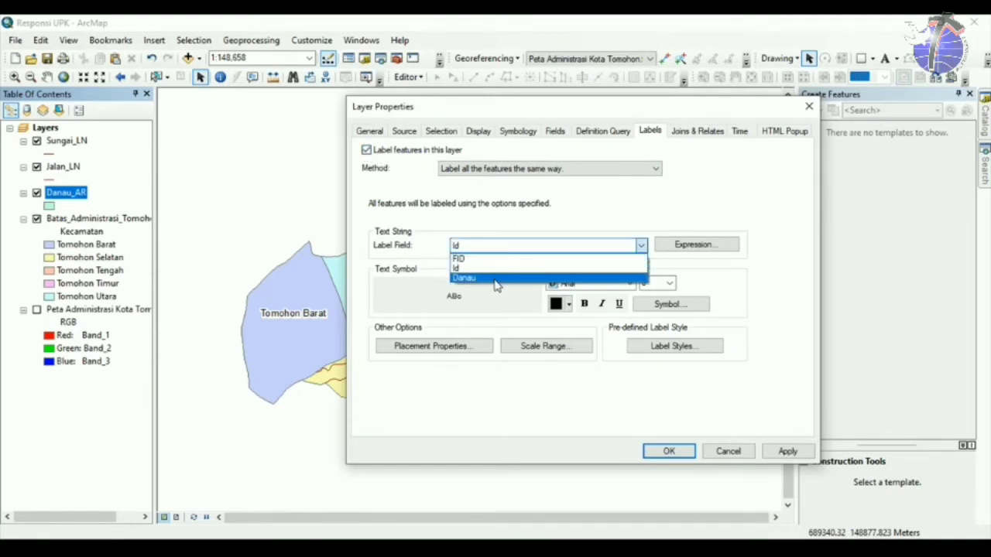
{"action": "left_click", "coordinate": [496, 278]}
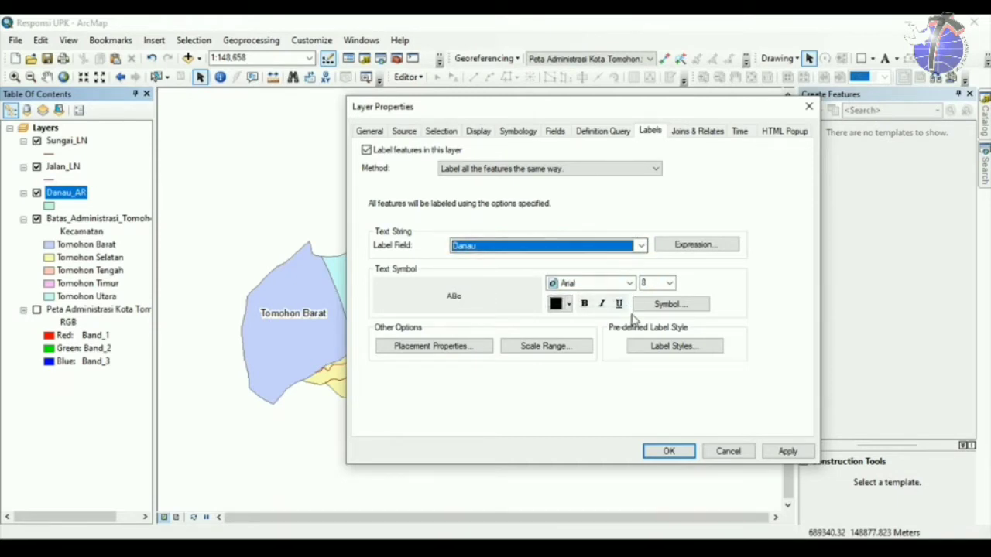
{"action": "left_click", "coordinate": [662, 309]}
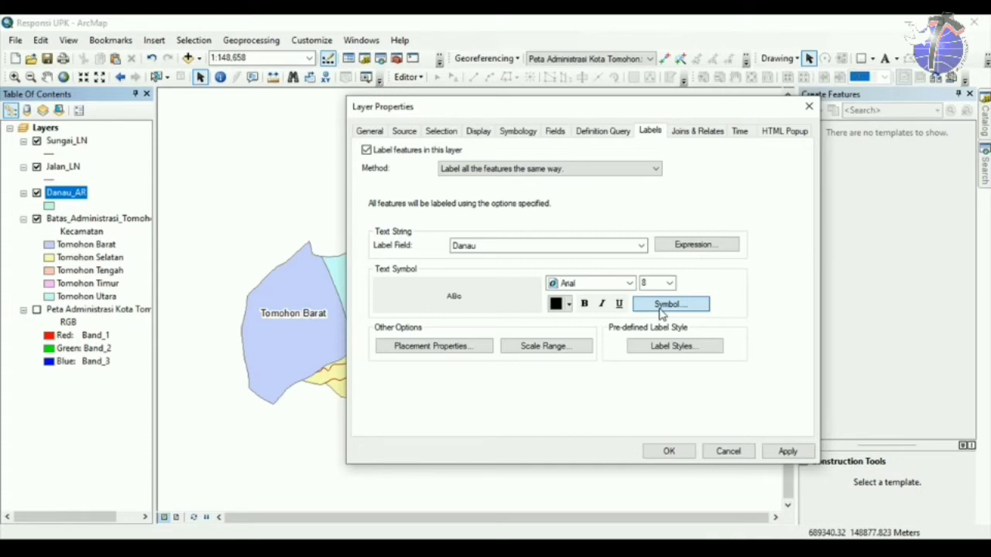
{"action": "left_click", "coordinate": [660, 310]}
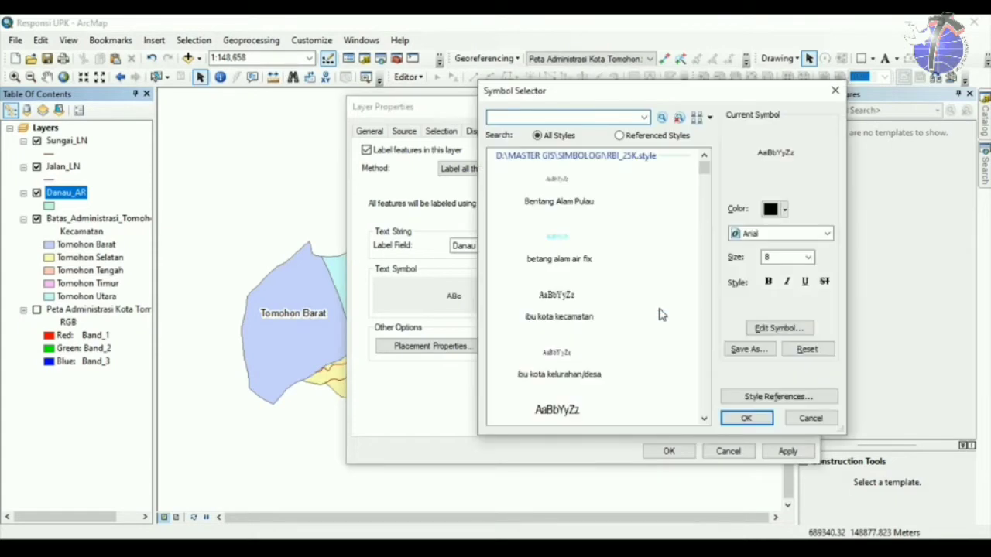
Choose the 'betang alam air fix' text symbol for the lake labels and make it bold.
{"action": "left_click", "coordinate": [703, 419]}
{"action": "left_click", "coordinate": [703, 418]}
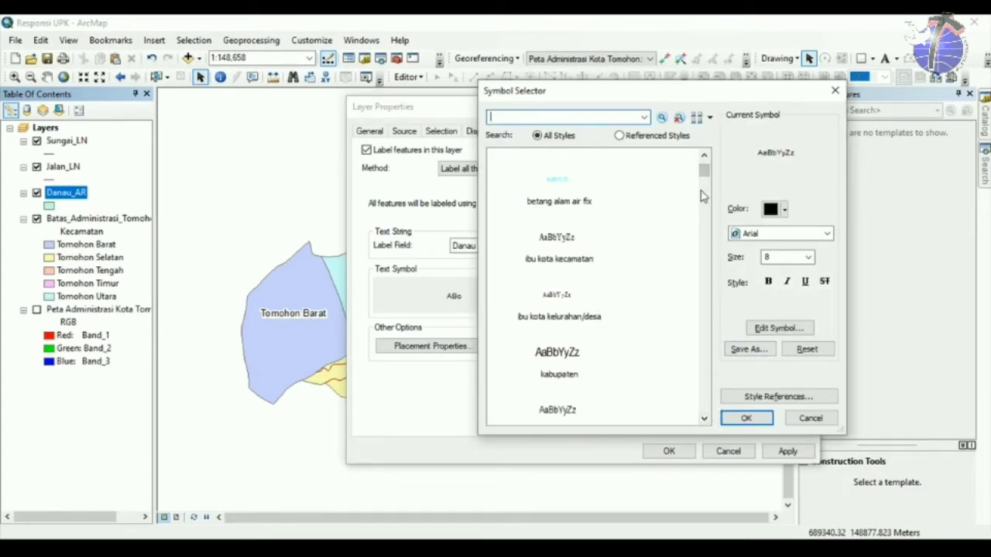
{"action": "scroll", "coordinate": [703, 169], "scroll_direction": "up", "scroll_amount": 1}
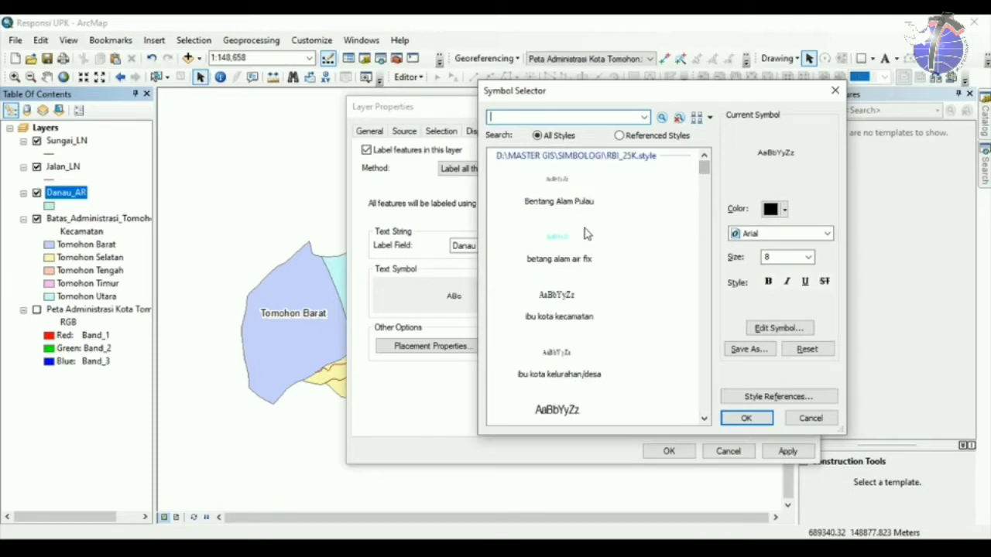
{"action": "left_click", "coordinate": [563, 255]}
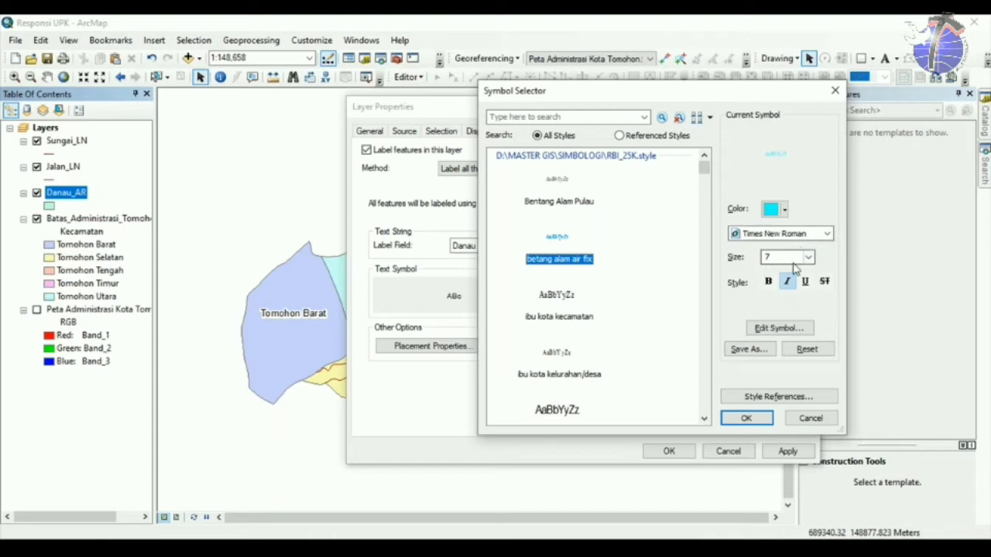
{"action": "left_click", "coordinate": [768, 281]}
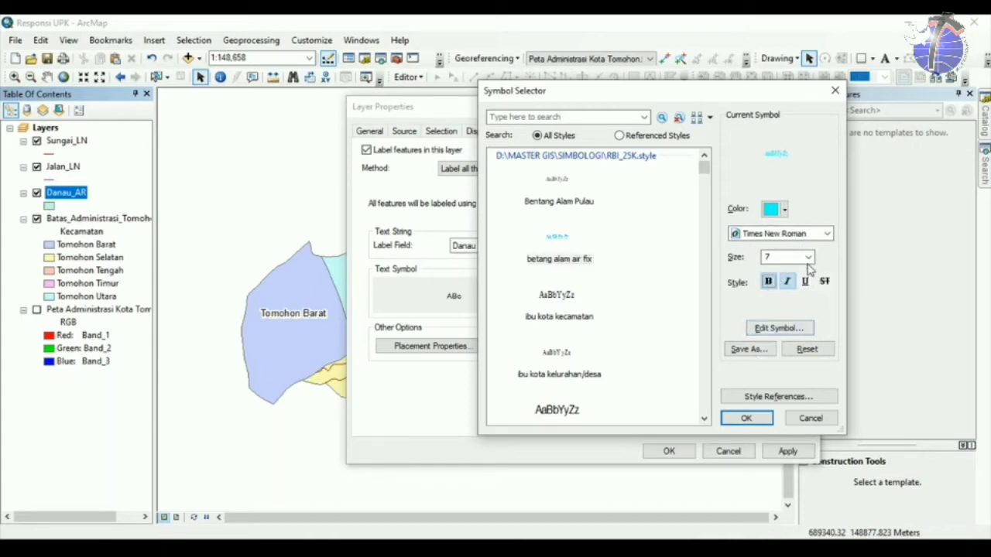
Give the label text a black halo mask of size 1.
{"action": "left_click", "coordinate": [774, 329]}
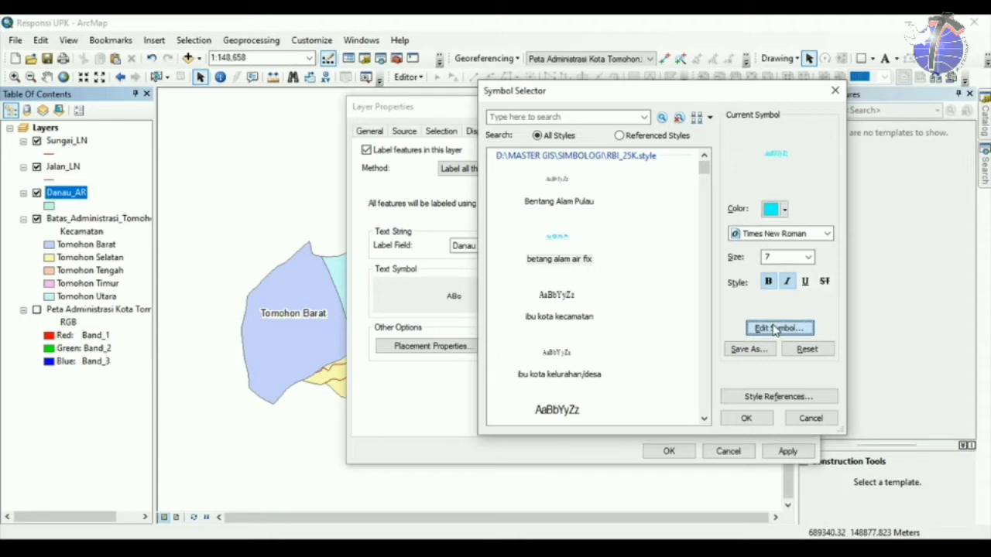
{"action": "left_click", "coordinate": [774, 329]}
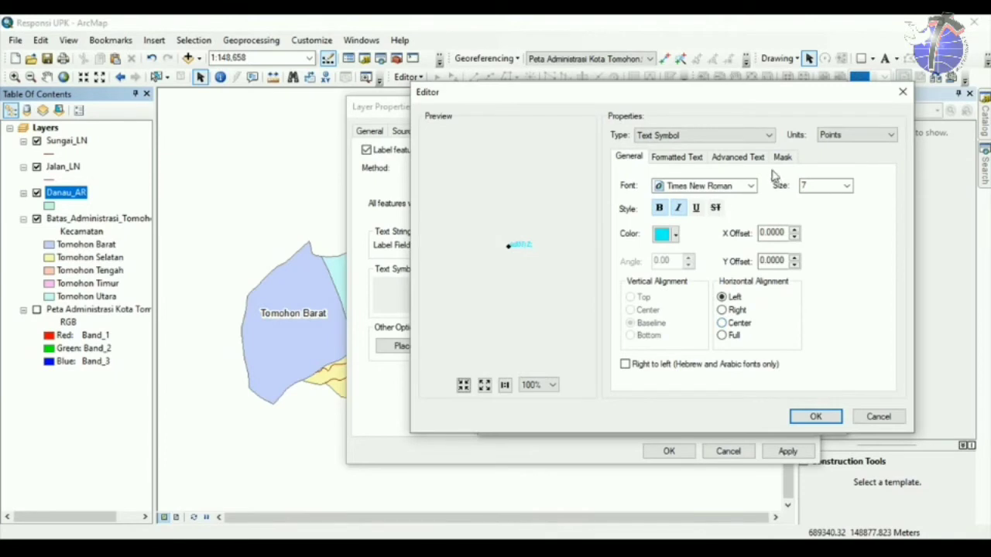
{"action": "left_click", "coordinate": [782, 157]}
{"action": "left_click", "coordinate": [630, 220]}
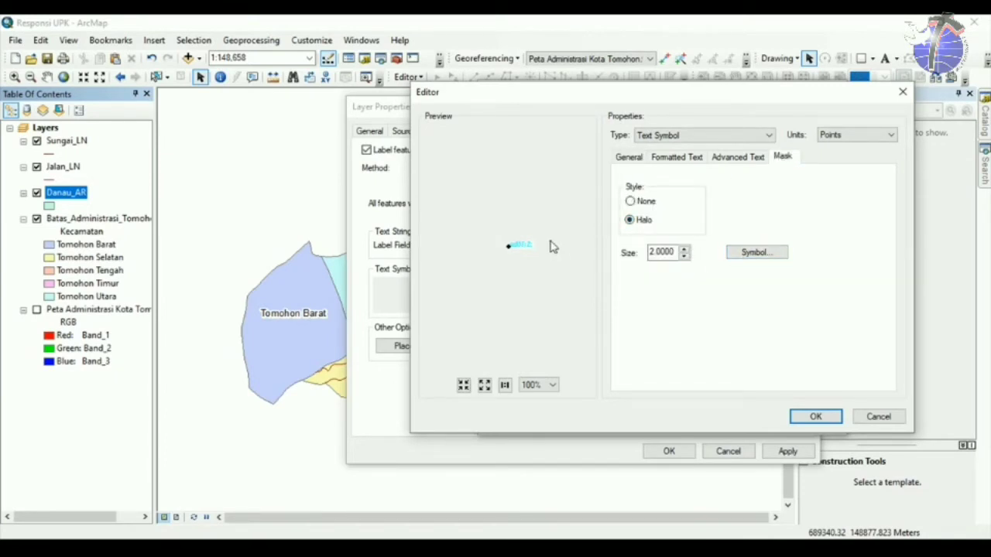
{"action": "left_click", "coordinate": [738, 257]}
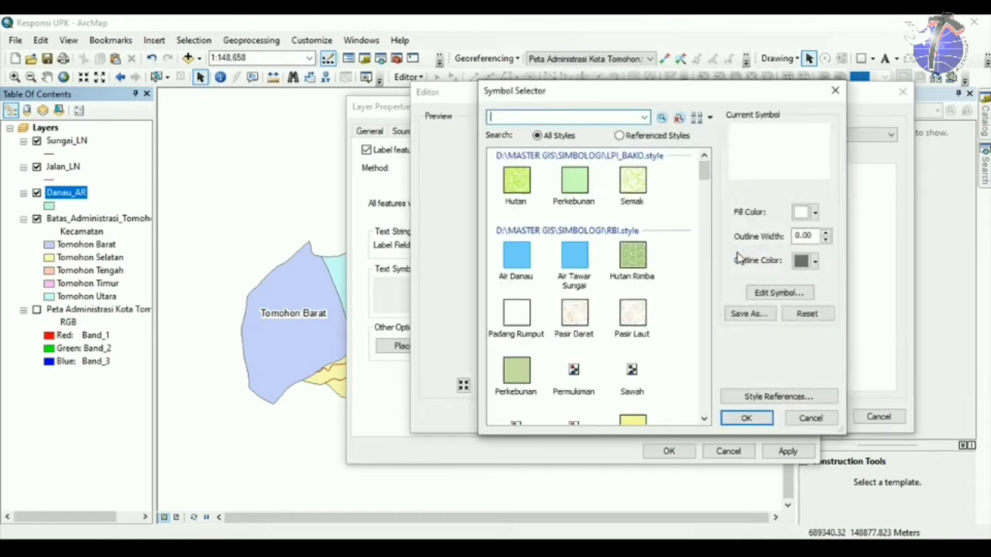
{"action": "left_click", "coordinate": [805, 214]}
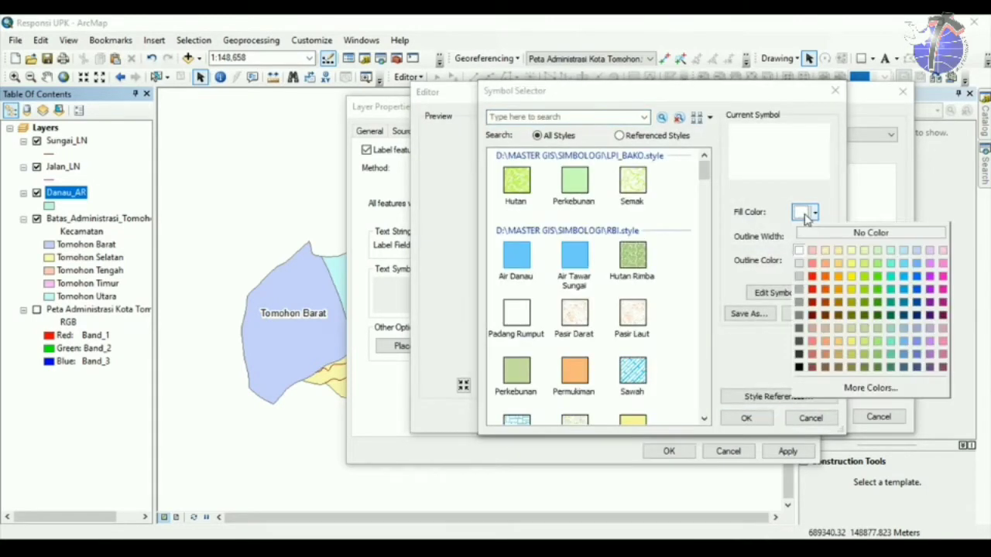
{"action": "left_click", "coordinate": [798, 367]}
{"action": "left_click", "coordinate": [746, 418]}
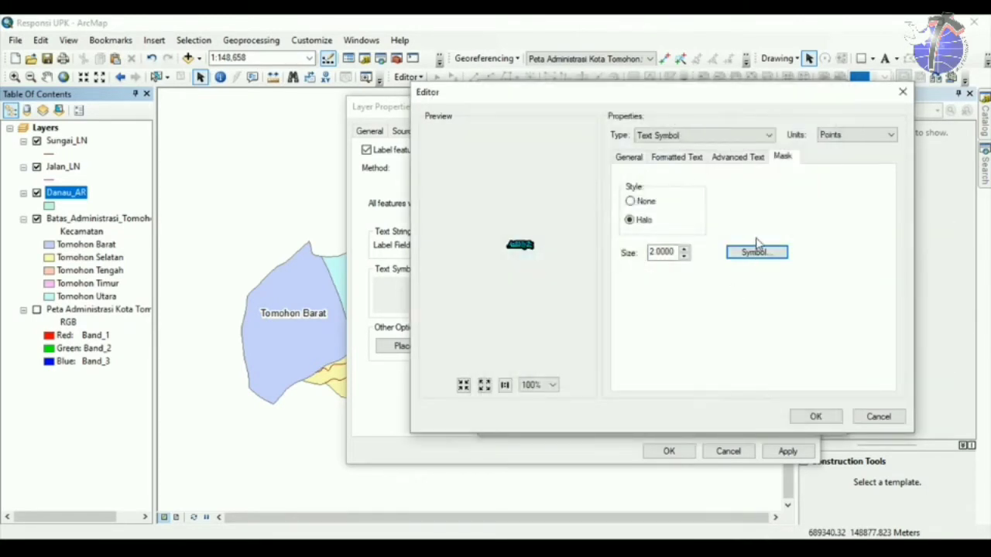
{"action": "left_click", "coordinate": [684, 256]}
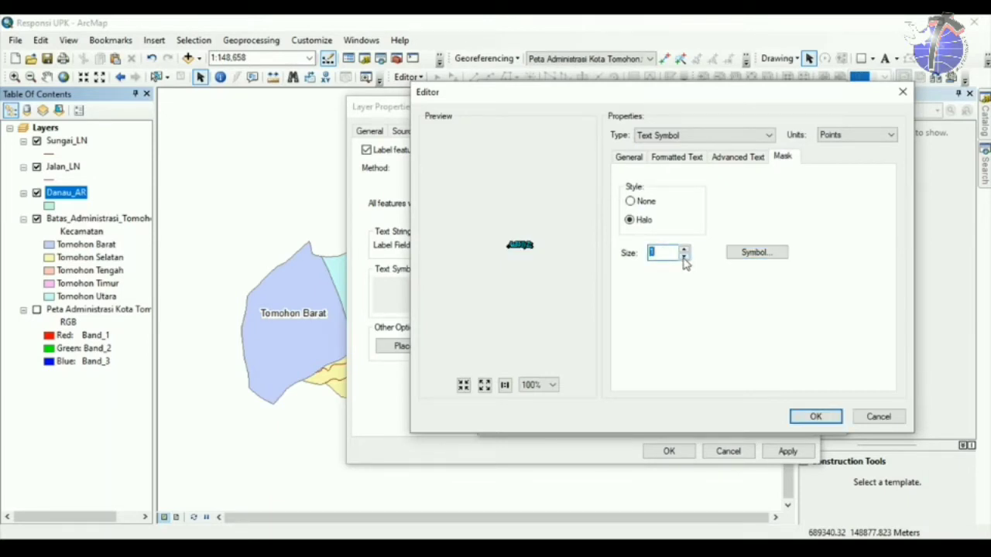
{"action": "left_click", "coordinate": [684, 256]}
{"action": "left_click", "coordinate": [684, 250]}
Confirm the edited lake label symbol and apply the labels to the map.
{"action": "left_click", "coordinate": [816, 416]}
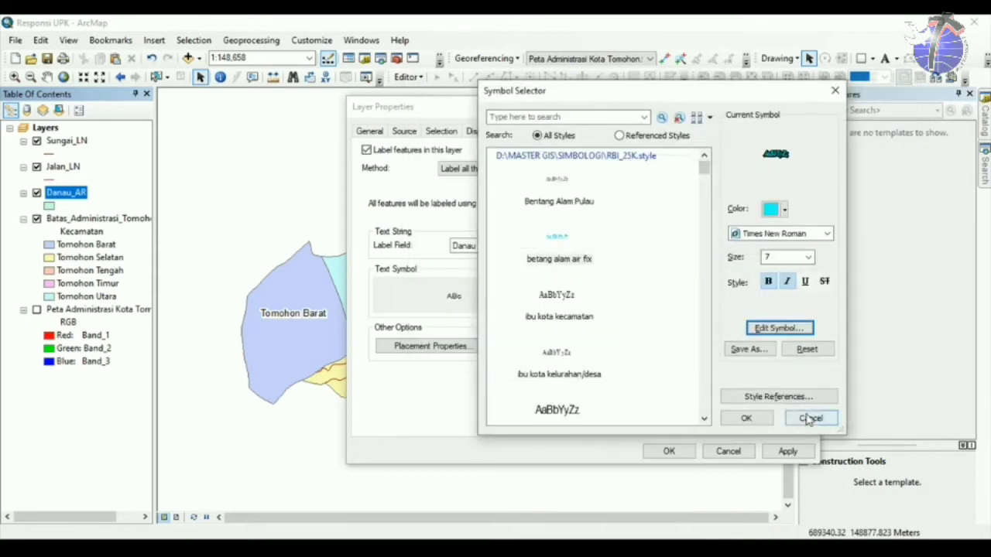
{"action": "left_click", "coordinate": [726, 418]}
{"action": "left_click", "coordinate": [670, 452]}
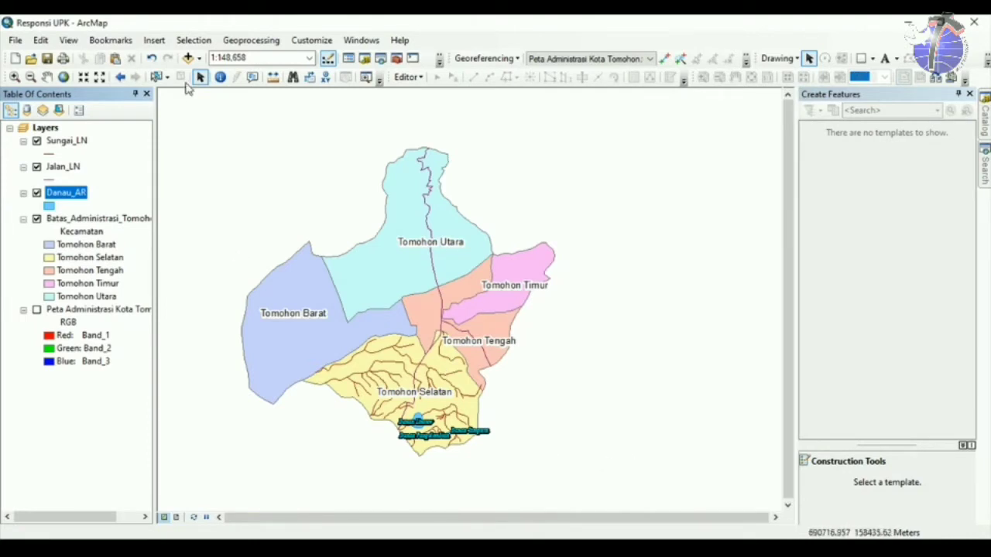
{"action": "left_click", "coordinate": [68, 173]}
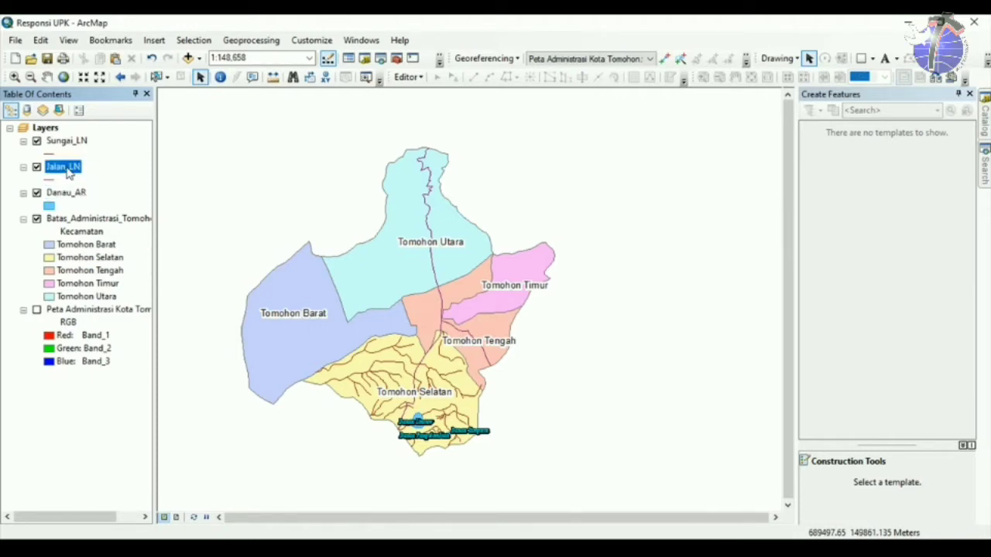
Symbolise Jalan_LN by unique Peran values, adding all values without the other-values category.
{"action": "right_click", "coordinate": [68, 173]}
{"action": "left_click", "coordinate": [159, 467]}
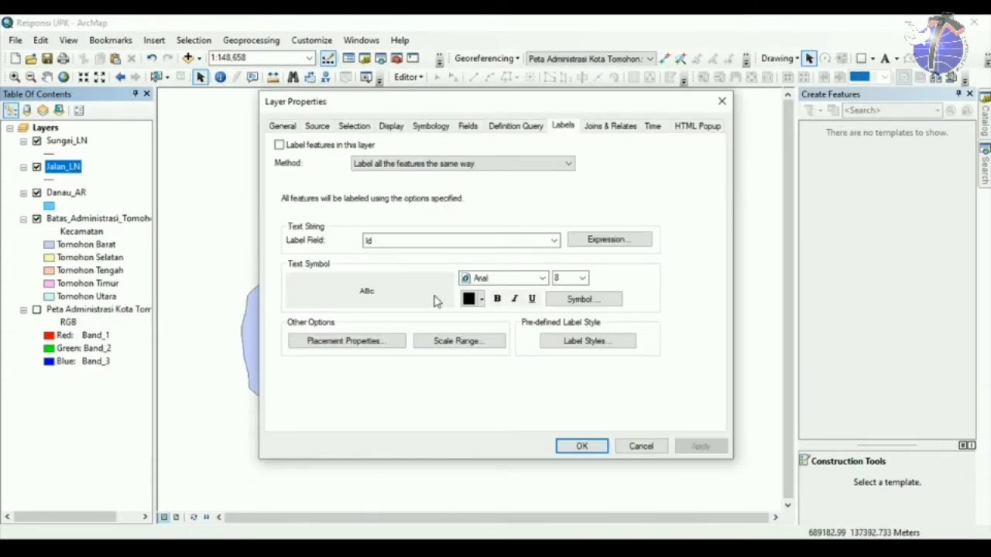
{"action": "left_click", "coordinate": [424, 128]}
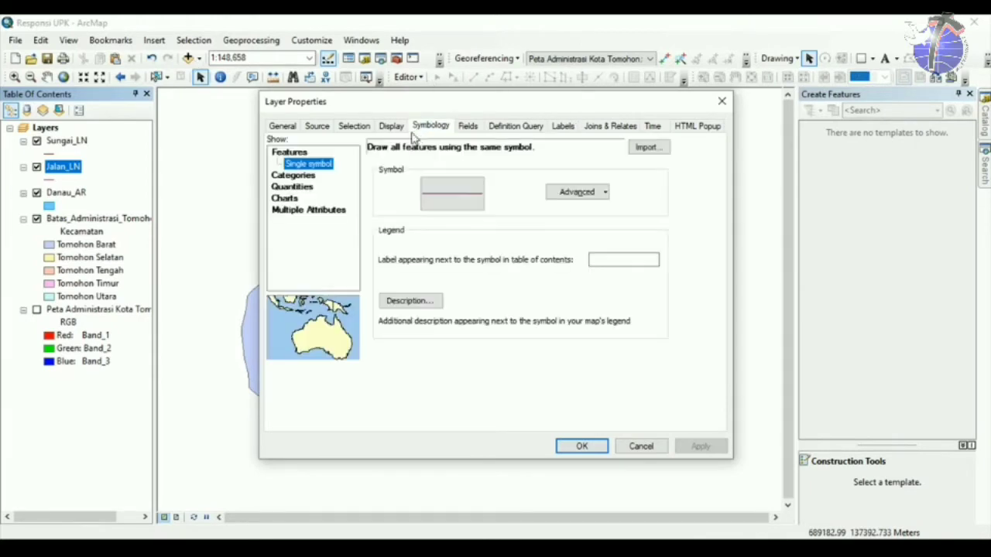
{"action": "left_click", "coordinate": [304, 176]}
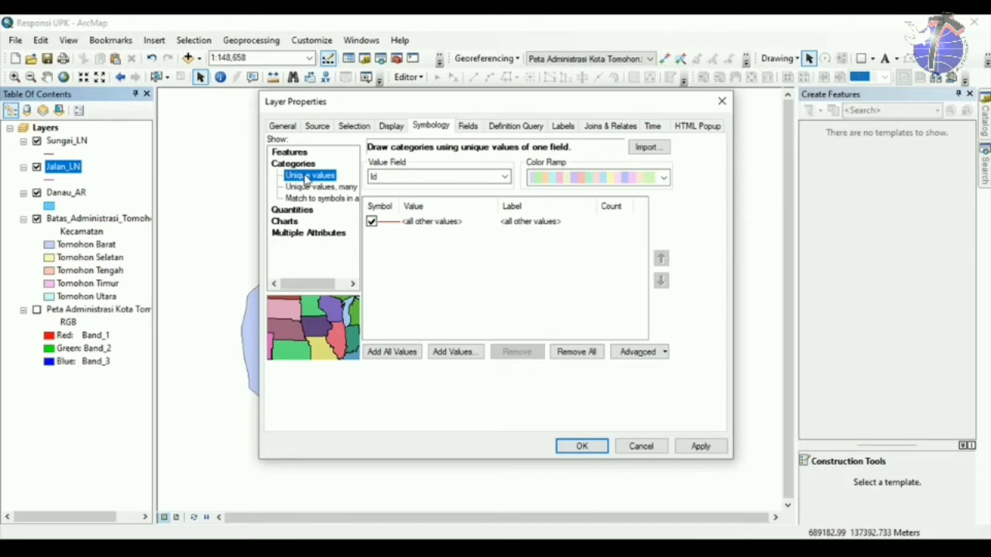
{"action": "left_click", "coordinate": [474, 177]}
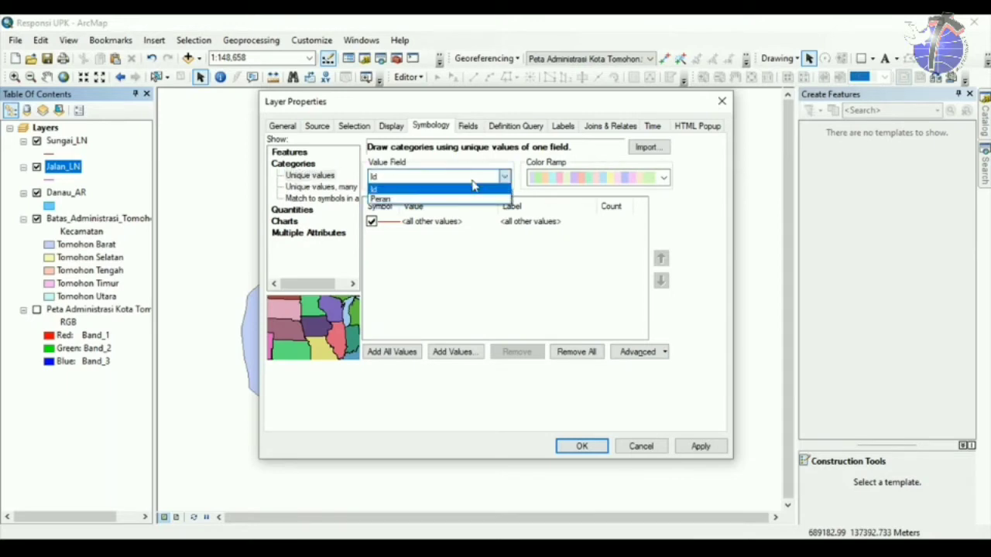
{"action": "left_click", "coordinate": [455, 199]}
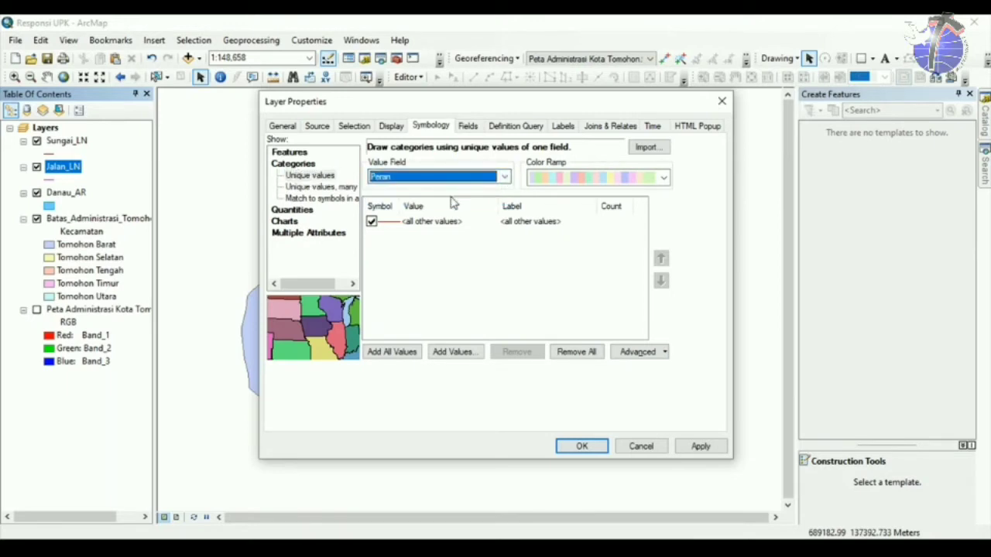
{"action": "left_click", "coordinate": [391, 352]}
{"action": "left_click", "coordinate": [372, 222]}
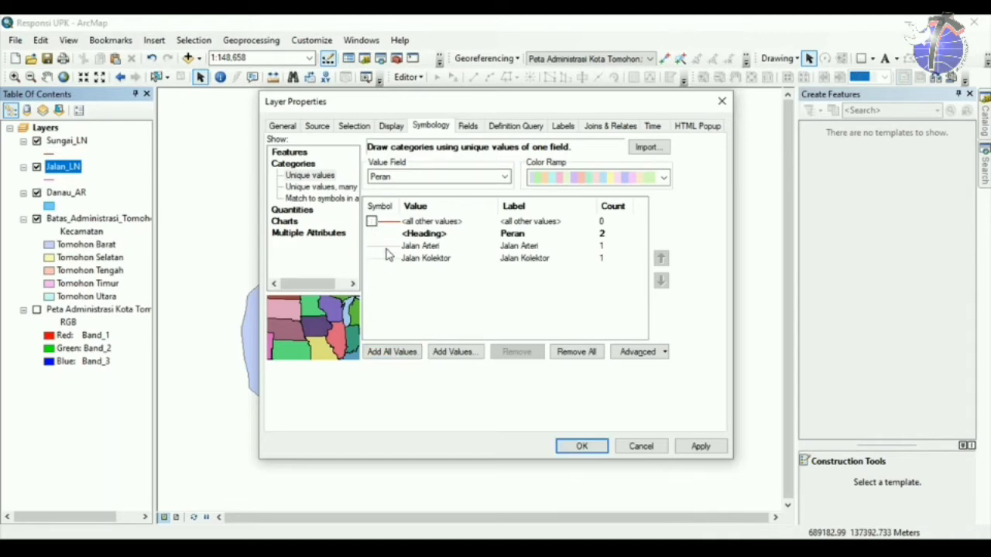
Give Jalan Arteri the red Jalan_Arteri line symbol at width 3.
{"action": "double_click", "coordinate": [391, 246]}
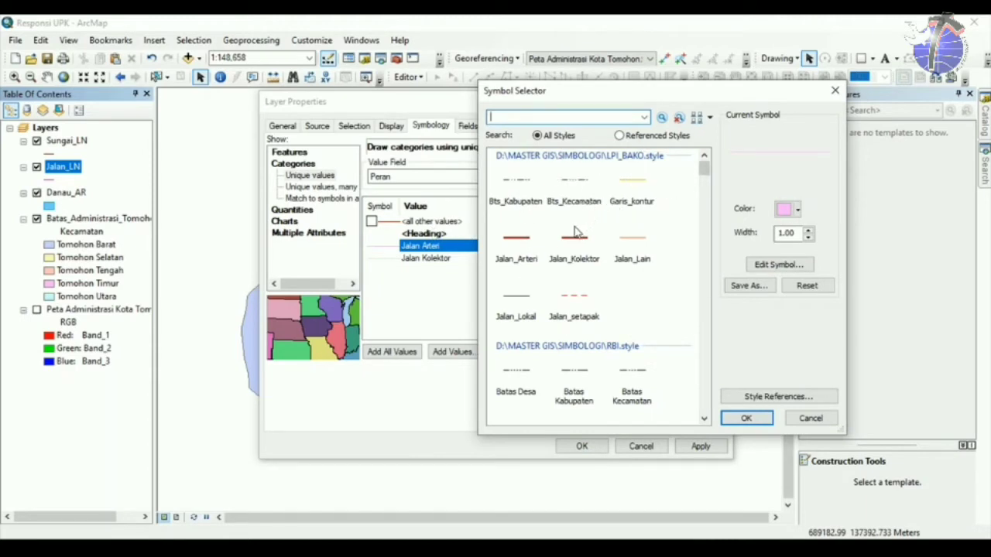
{"action": "left_click", "coordinate": [528, 254]}
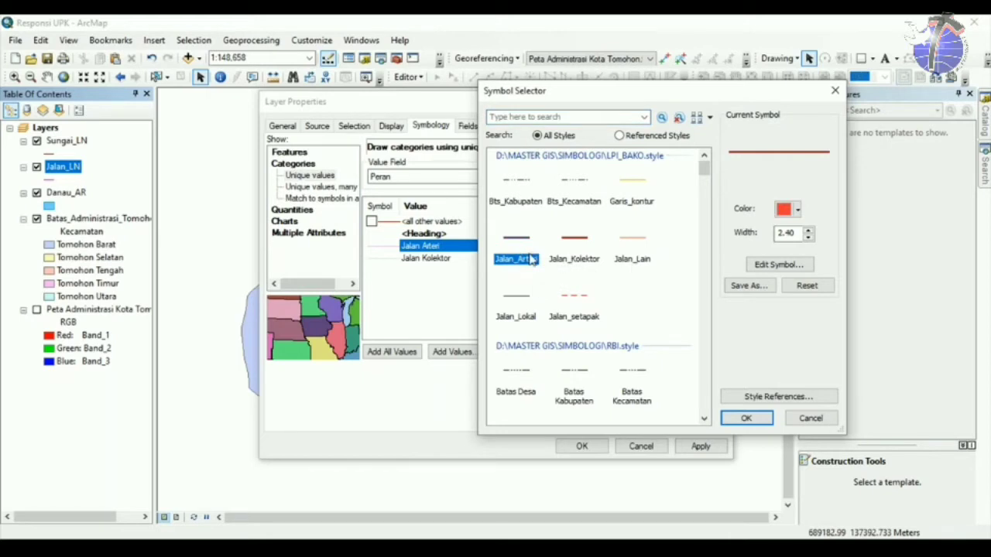
{"action": "left_click", "coordinate": [809, 230]}
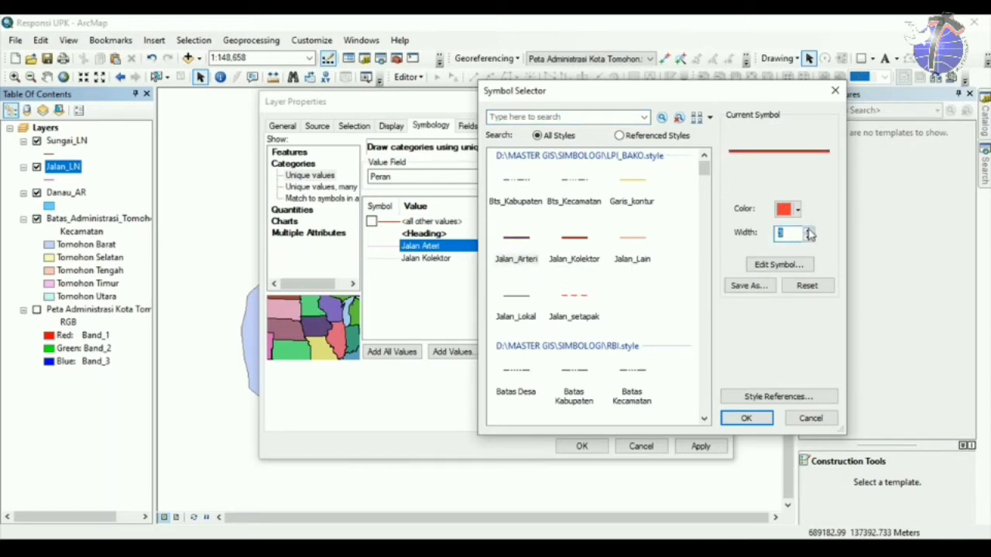
{"action": "left_click", "coordinate": [745, 418]}
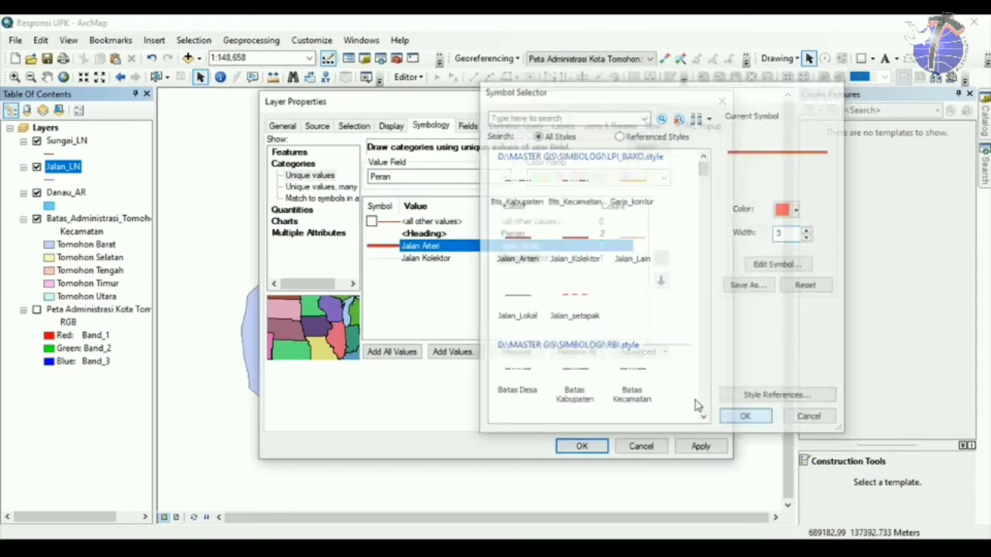
Give Jalan Kolektor the red Jalan_Kolektor line at width 2 and apply the symbology.
{"action": "left_click", "coordinate": [379, 261]}
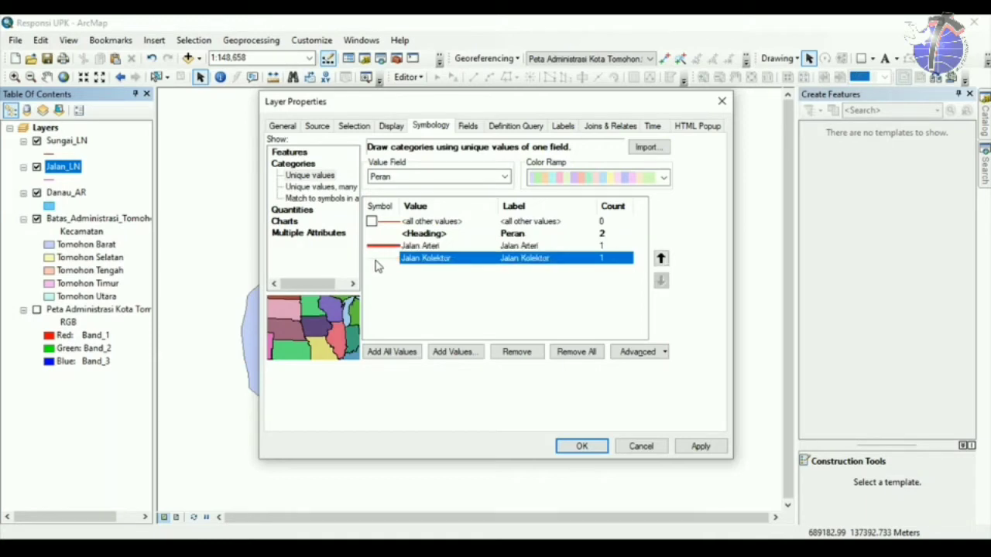
{"action": "double_click", "coordinate": [380, 262]}
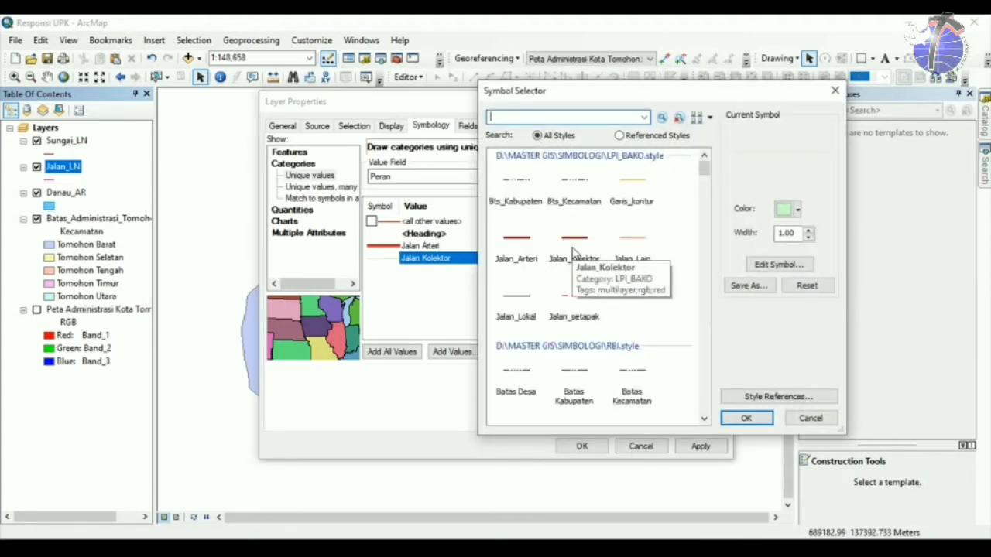
{"action": "left_click", "coordinate": [573, 252]}
{"action": "left_click", "coordinate": [807, 230]}
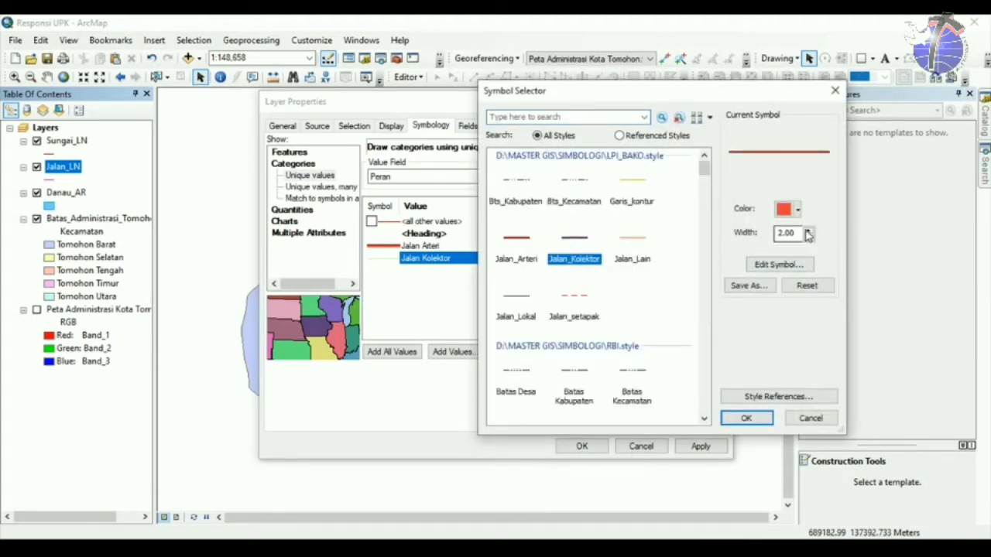
{"action": "left_click", "coordinate": [746, 417]}
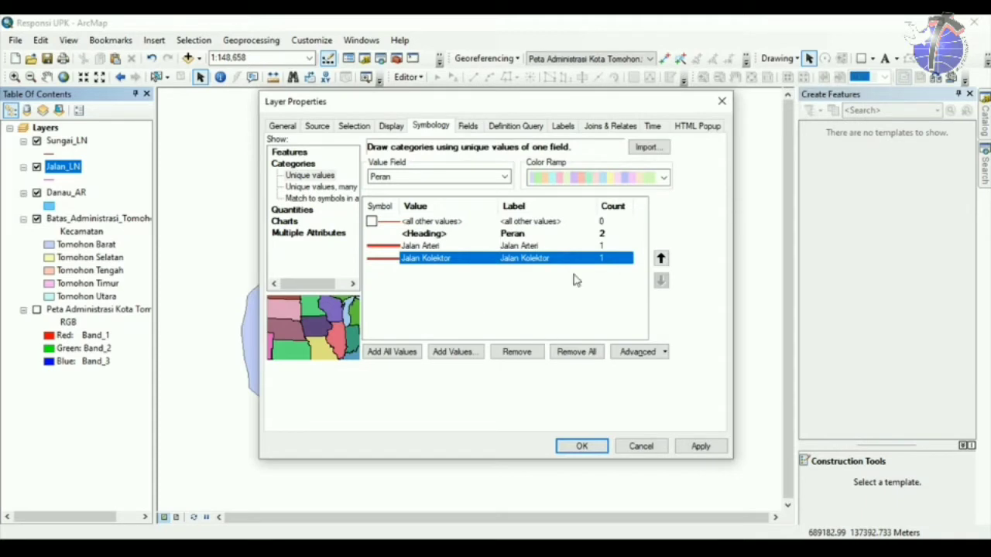
{"action": "left_click", "coordinate": [581, 447]}
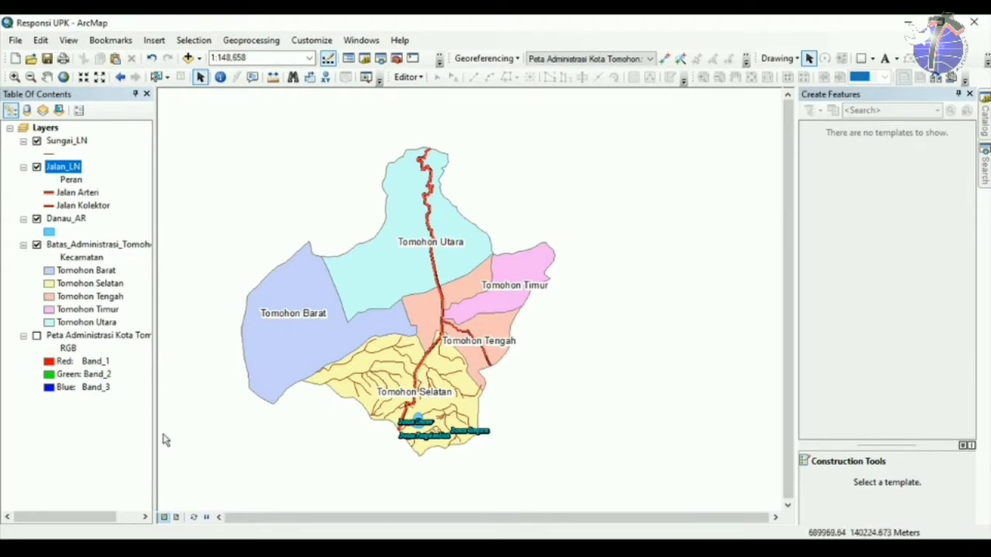
Switch the map window to Layout View.
{"action": "left_click", "coordinate": [177, 519]}
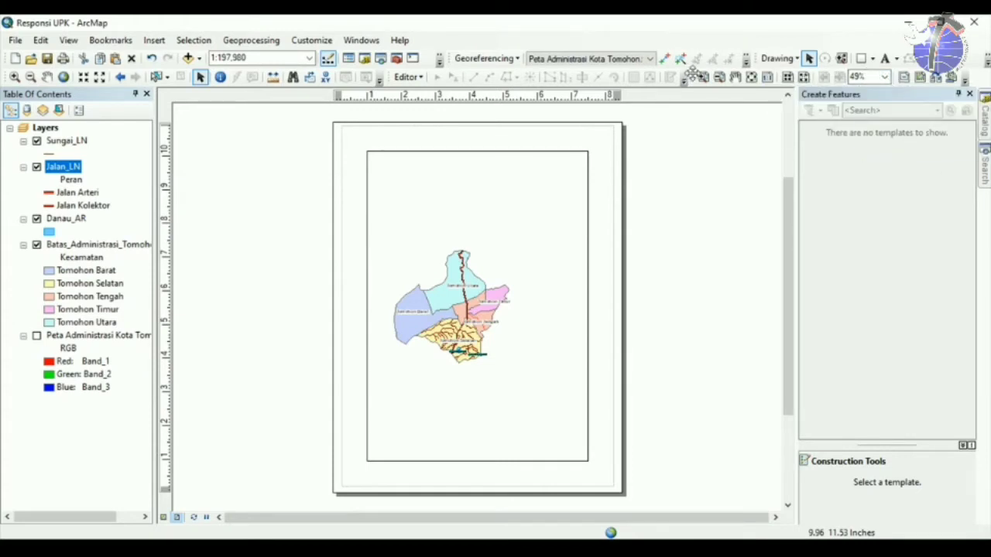
Turn the closed Layout toolbar back on from the toolbar list and dock it again.
{"action": "left_click_drag", "start_coordinate": [691, 74], "coordinate": [673, 164]}
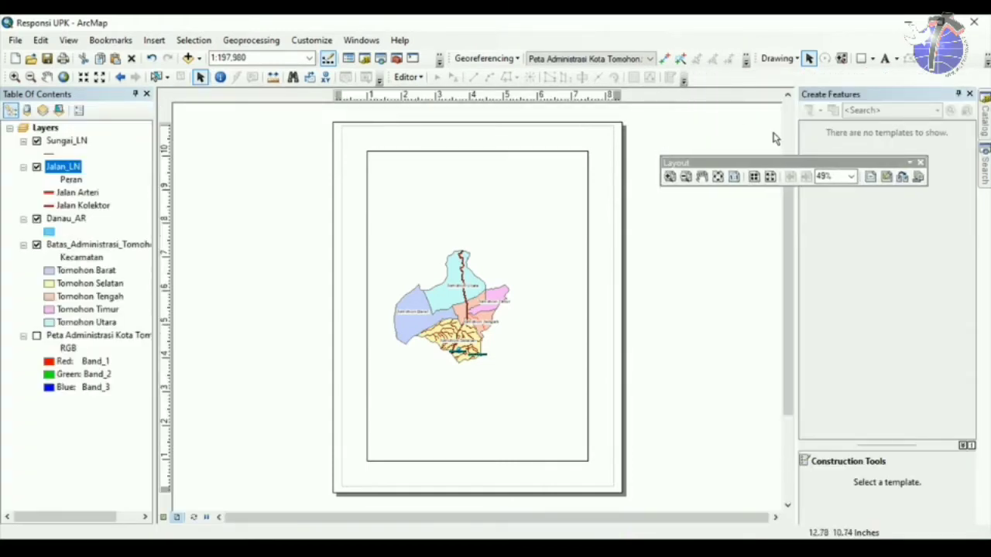
{"action": "left_click", "coordinate": [920, 163]}
{"action": "right_click", "coordinate": [706, 41]}
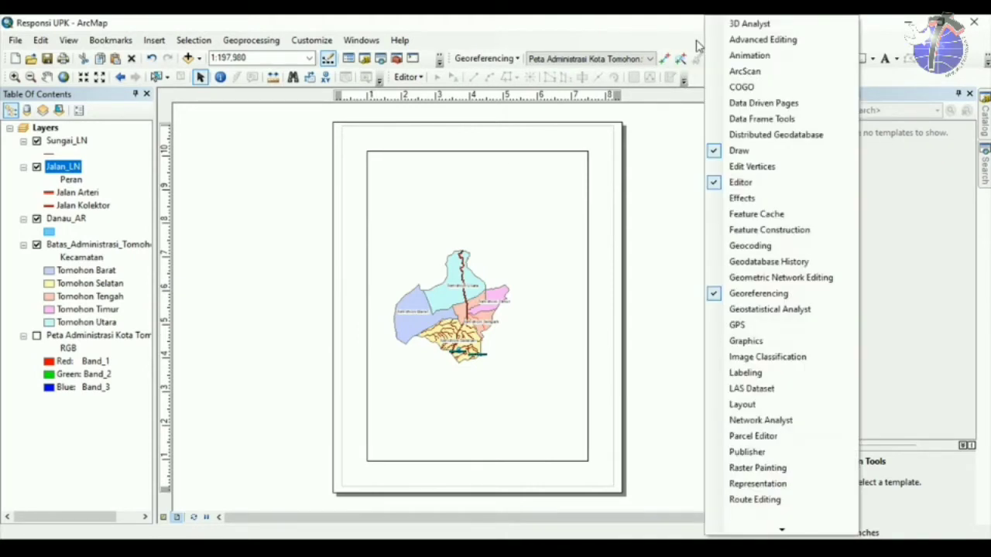
{"action": "left_click", "coordinate": [717, 406]}
{"action": "left_click_drag", "start_coordinate": [739, 157], "coordinate": [724, 75]}
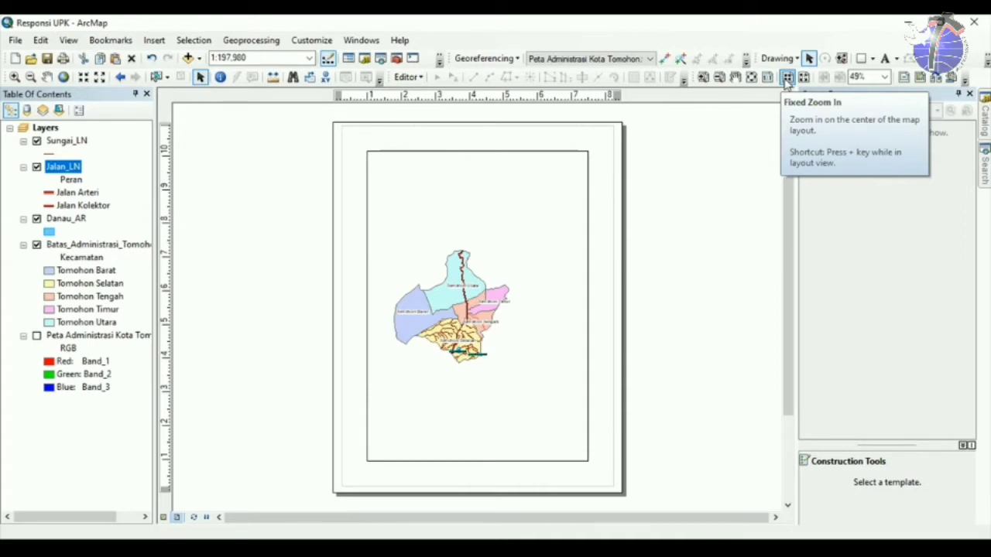
Apply the ISO A4 Landscape.mxd template from the ISO (A) Page Sizes templates.
{"action": "left_click", "coordinate": [935, 78]}
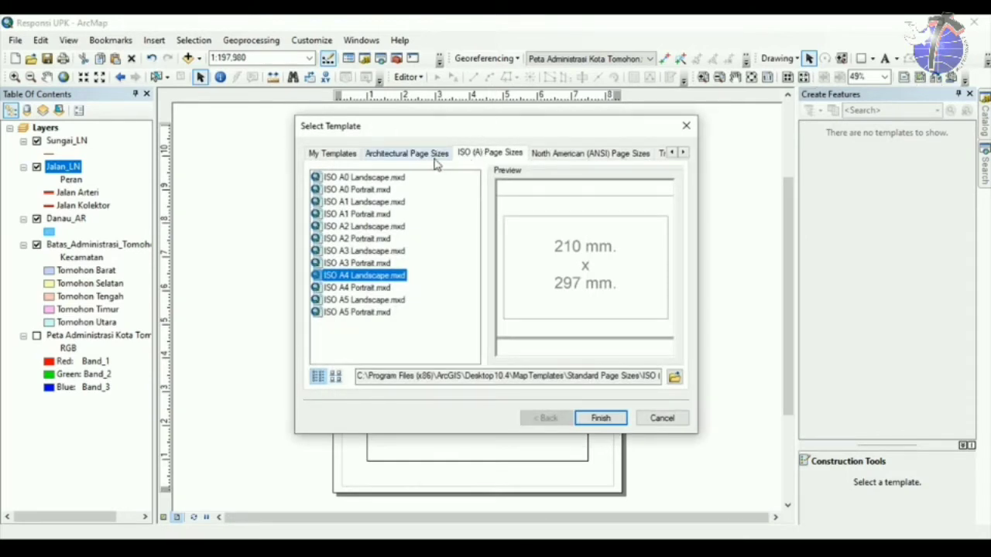
{"action": "left_click", "coordinate": [478, 158]}
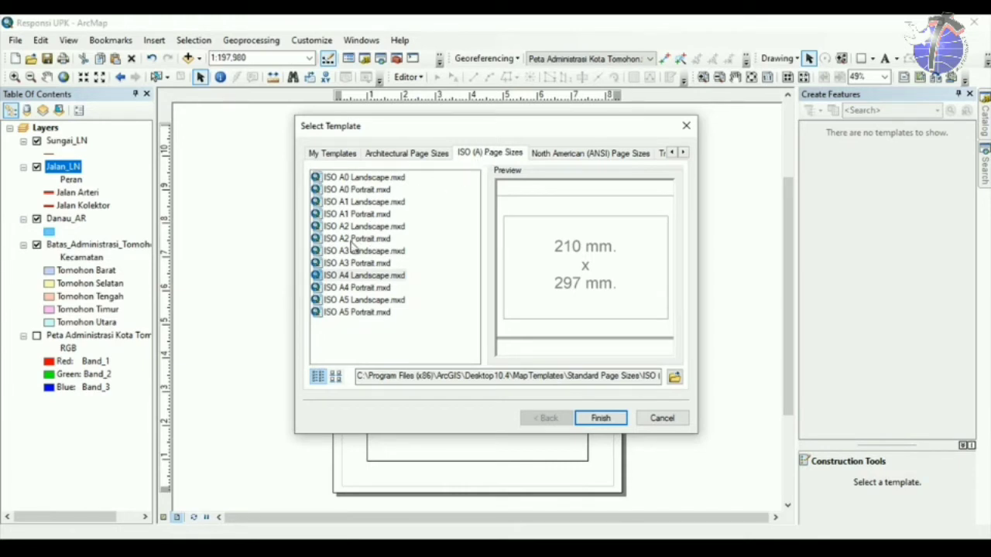
{"action": "left_click", "coordinate": [364, 277]}
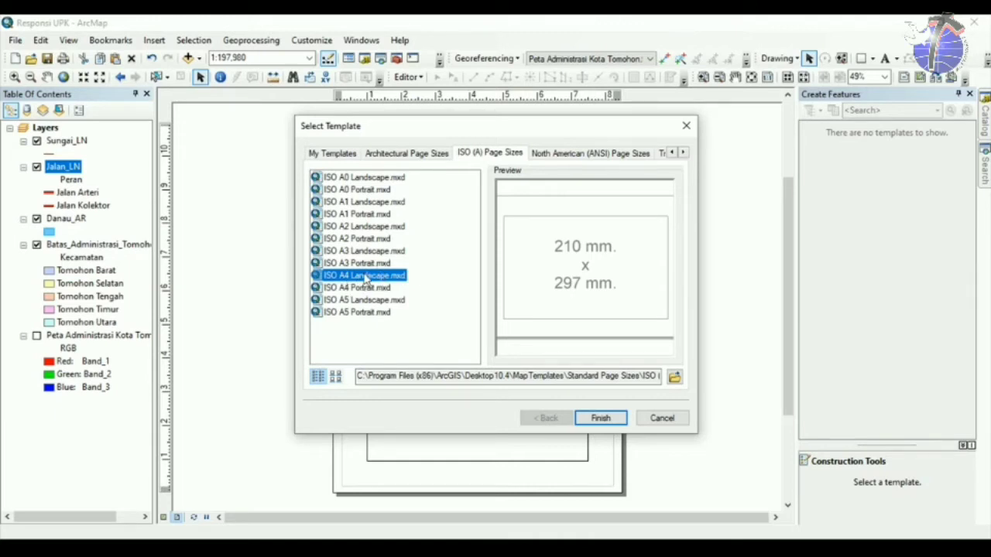
{"action": "left_click", "coordinate": [600, 418]}
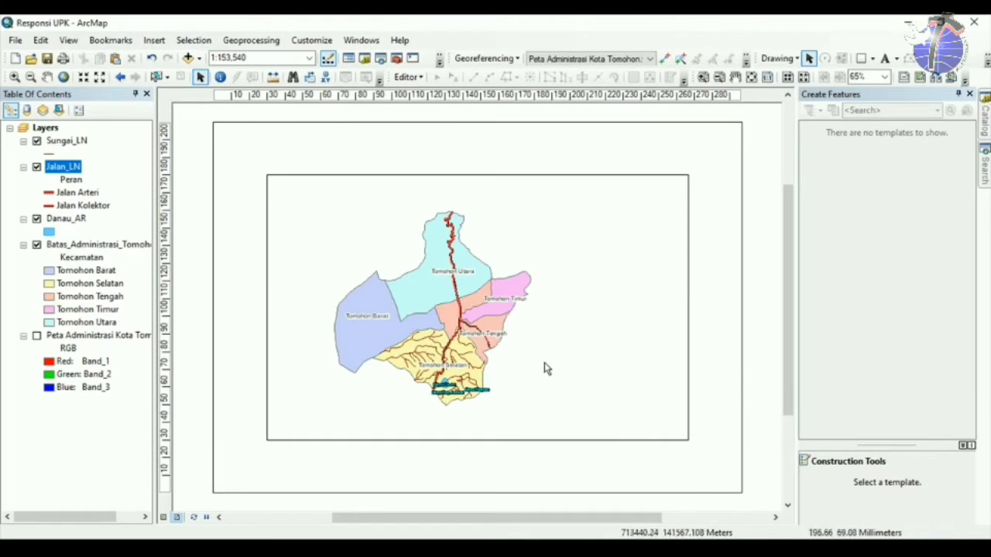
Resize the data frame to cover the left part of the page, leaving space on the right.
{"action": "left_click", "coordinate": [268, 178]}
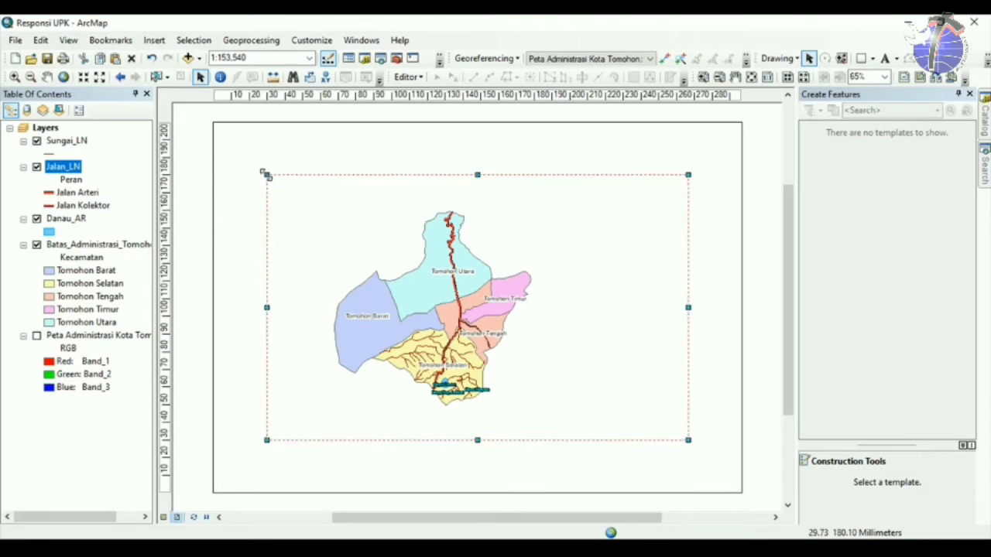
{"action": "left_click_drag", "start_coordinate": [266, 175], "coordinate": [234, 150]}
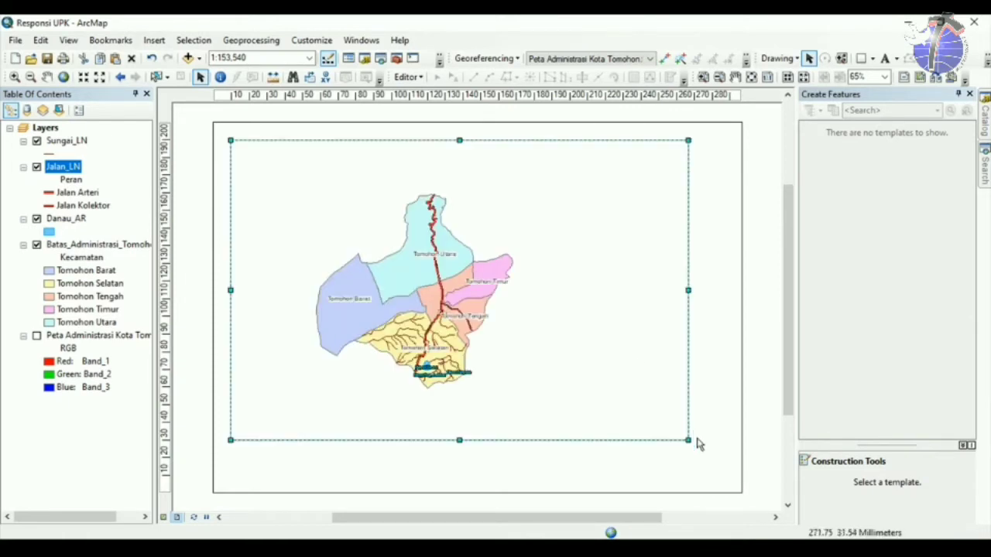
{"action": "left_click_drag", "start_coordinate": [688, 440], "coordinate": [578, 477]}
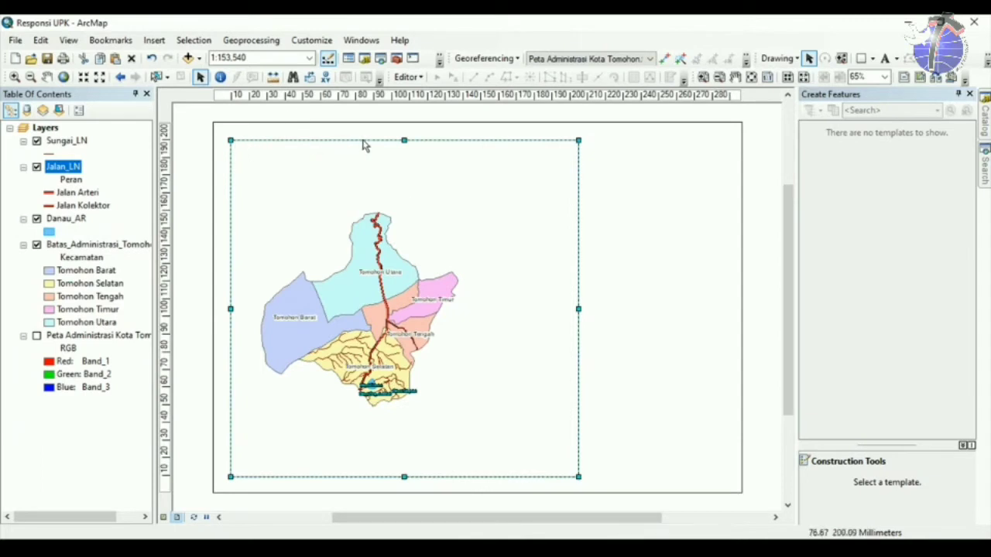
{"action": "left_click_drag", "start_coordinate": [403, 140], "coordinate": [403, 139]}
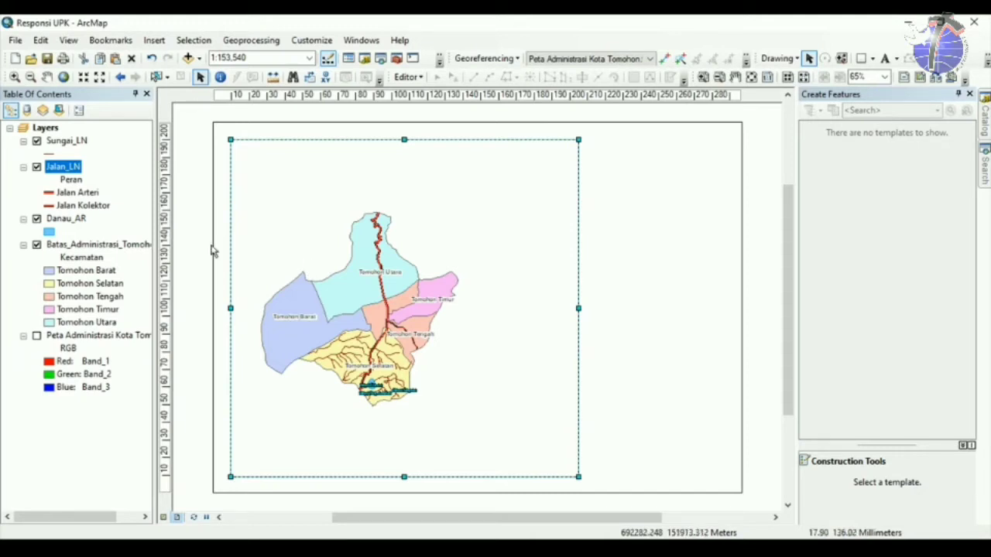
Zoom the map to the Batas_Administrasi_Tomohon_AR layer's extent.
{"action": "left_click", "coordinate": [77, 248]}
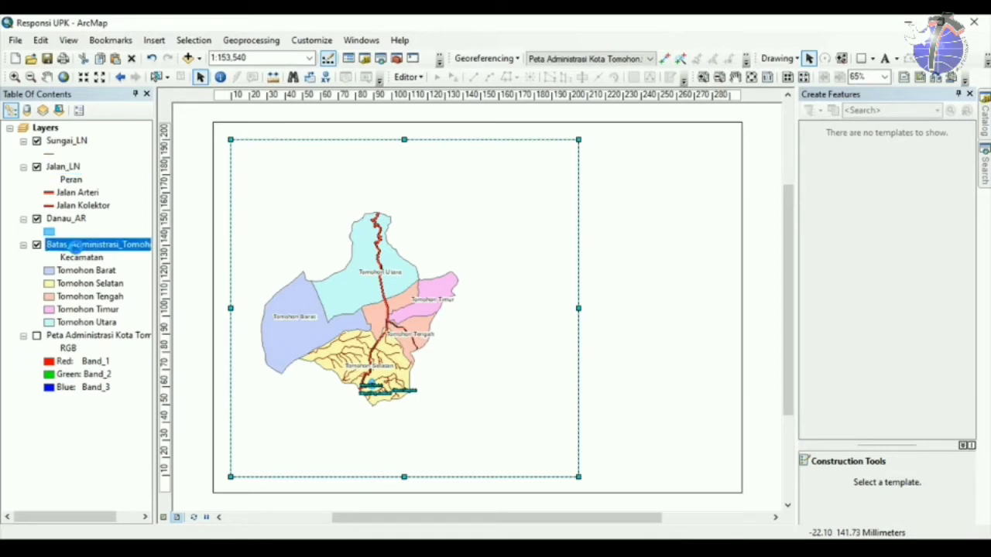
{"action": "right_click", "coordinate": [77, 247]}
{"action": "left_click", "coordinate": [120, 303]}
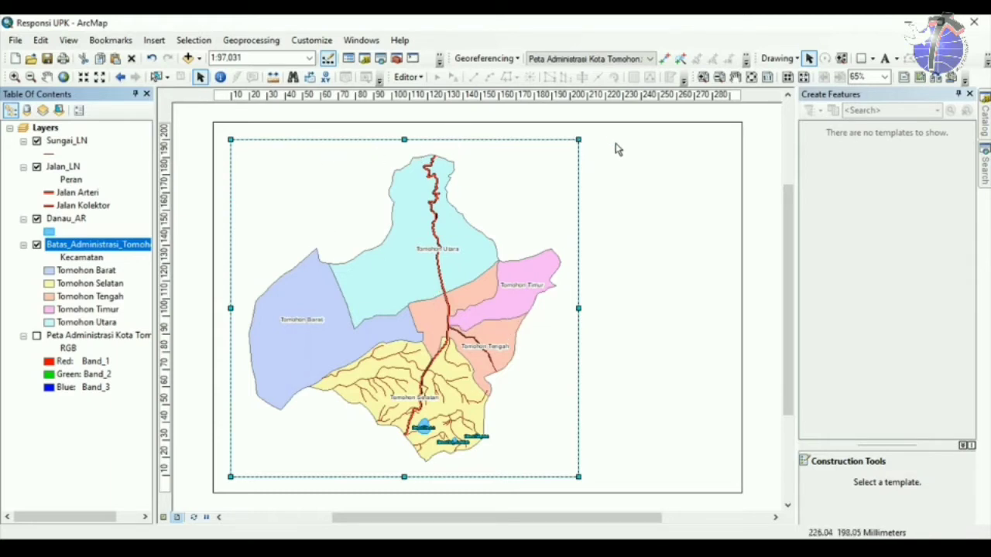
{"action": "key", "text": "F2"}
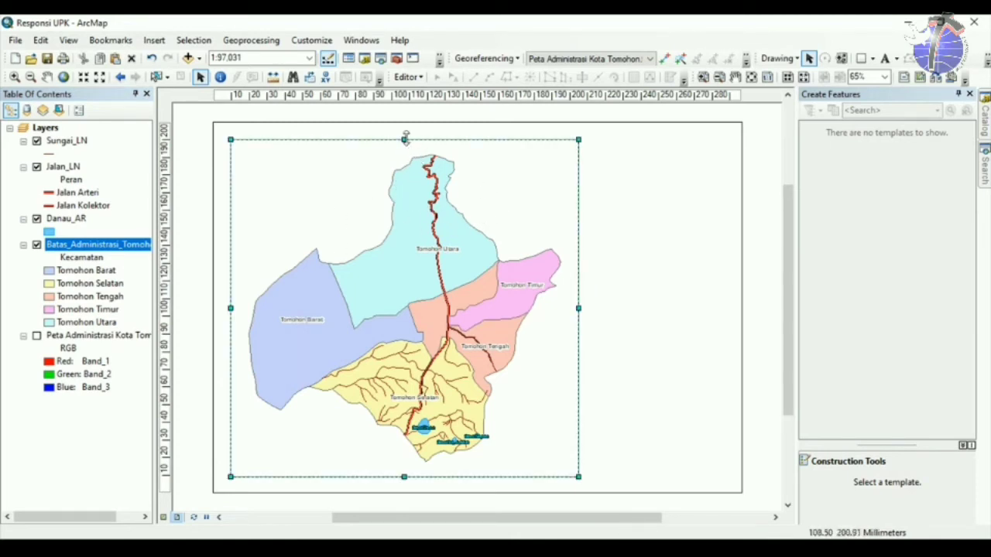
{"action": "left_click", "coordinate": [654, 143]}
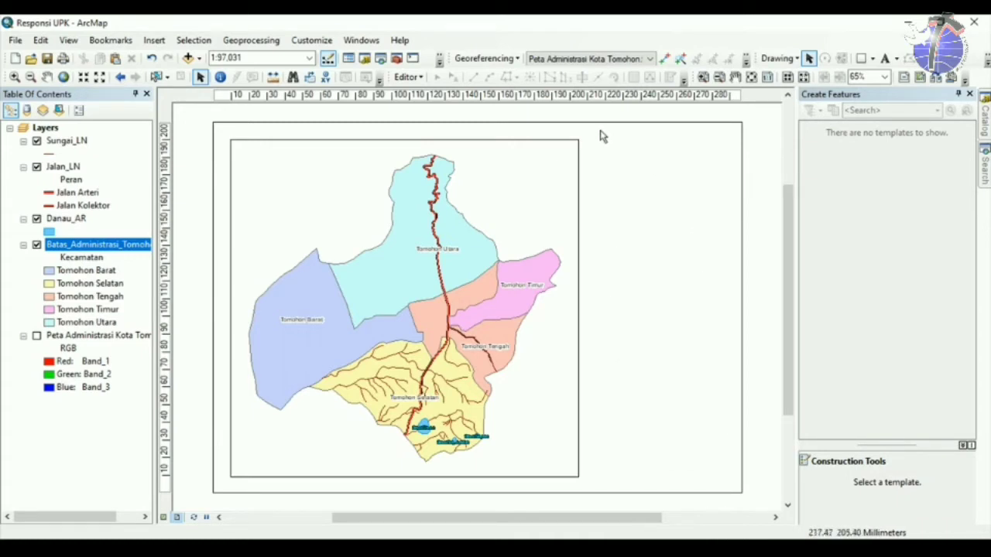
{"action": "left_click", "coordinate": [163, 517]}
{"action": "left_click", "coordinate": [37, 244]}
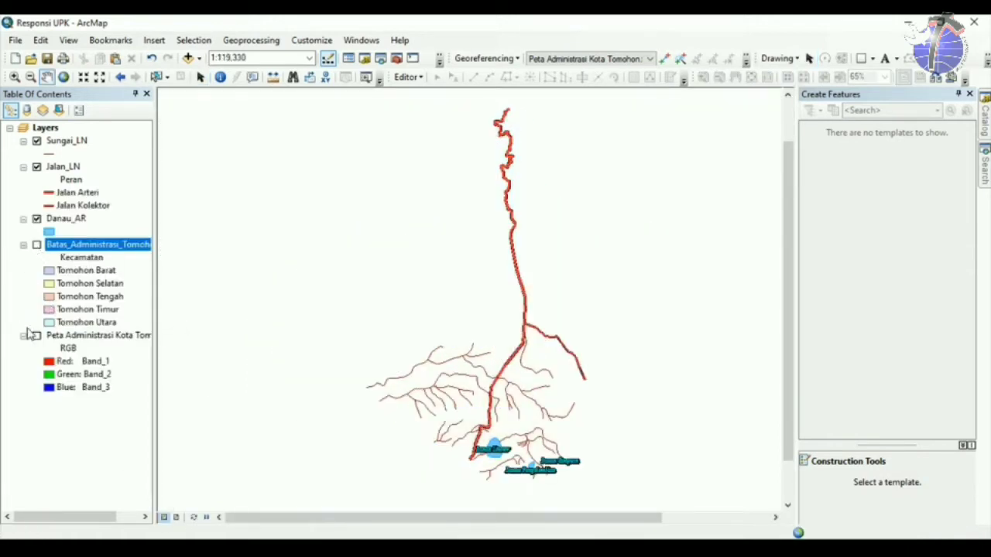
{"action": "left_click", "coordinate": [36, 335]}
{"action": "left_click_drag", "start_coordinate": [343, 517], "coordinate": [500, 519]}
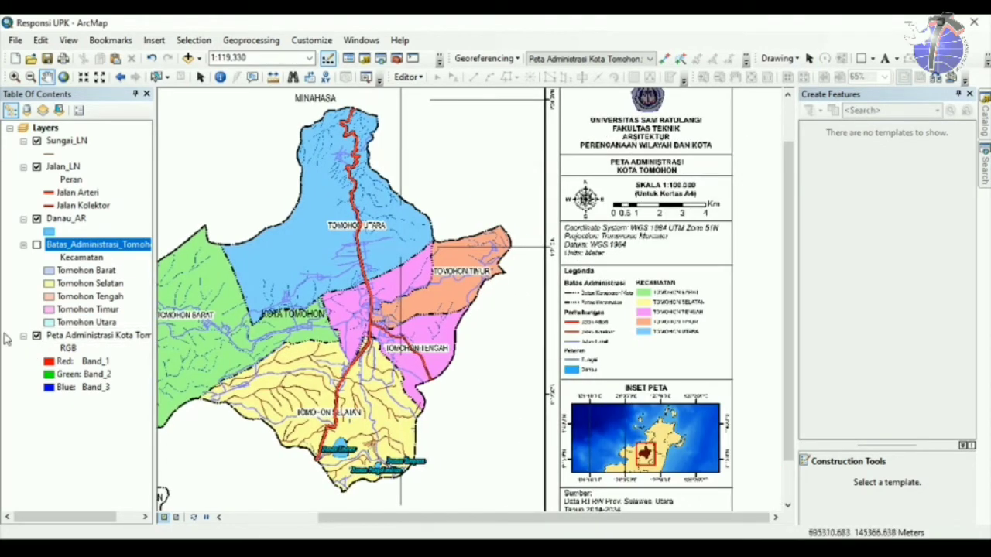
{"action": "left_click", "coordinate": [36, 335]}
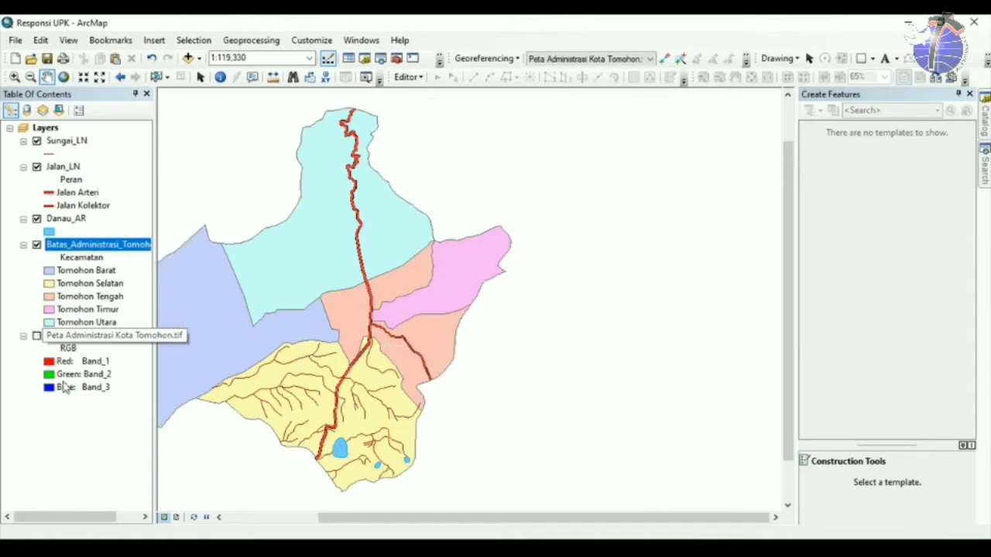
{"action": "left_click", "coordinate": [178, 518]}
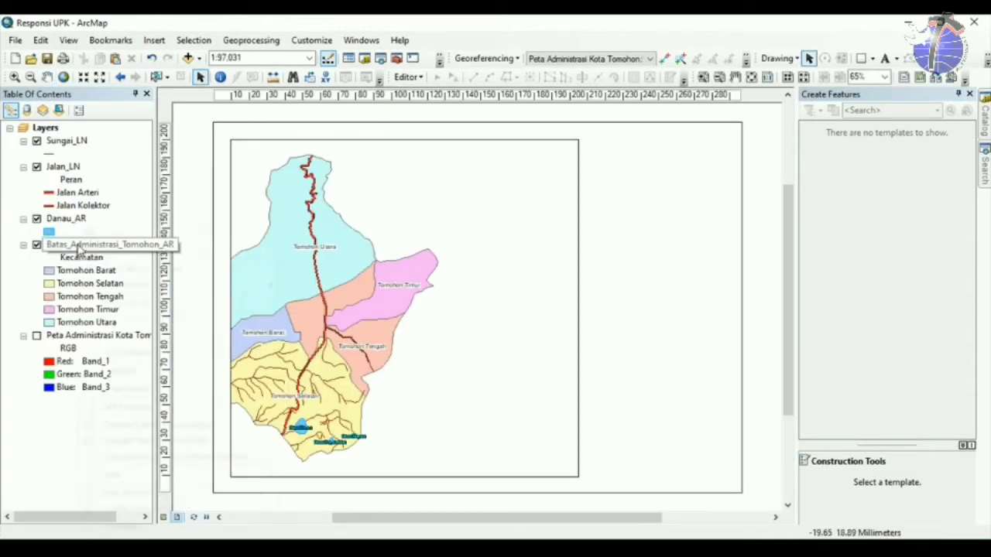
{"action": "right_click", "coordinate": [77, 244]}
{"action": "left_click", "coordinate": [106, 304]}
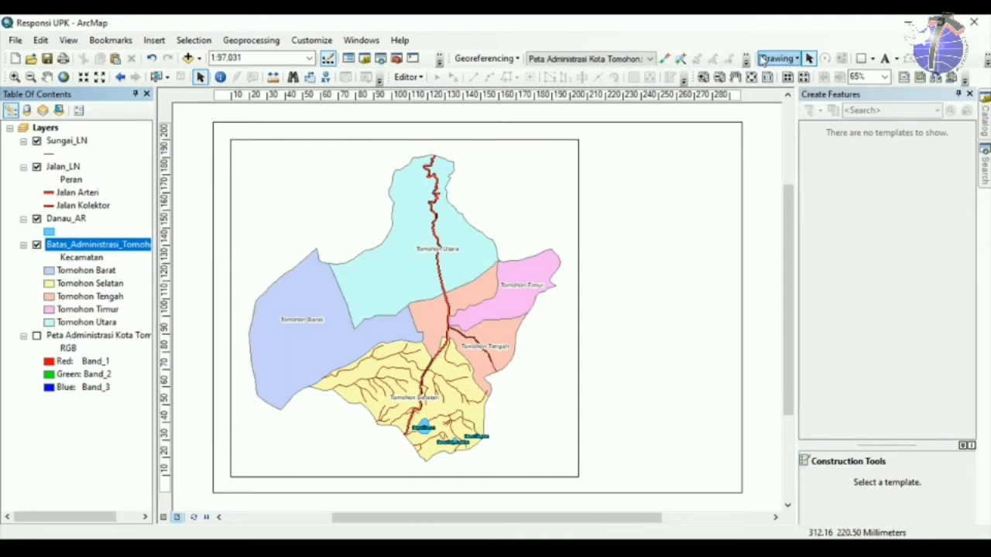
Turn the Draw toolbar back on and dock it in the top toolbar row.
{"action": "left_click_drag", "start_coordinate": [750, 56], "coordinate": [674, 210]}
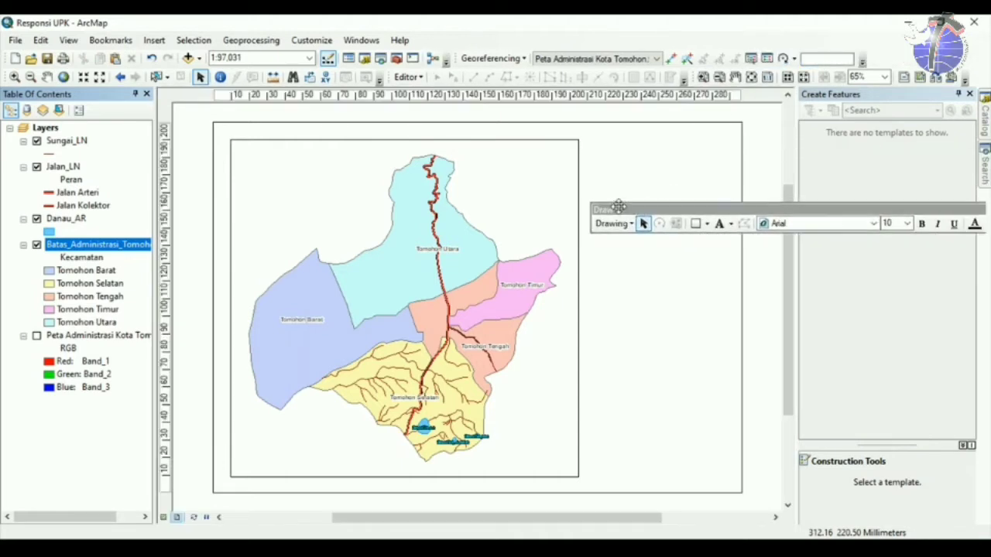
{"action": "left_click_drag", "start_coordinate": [981, 209], "coordinate": [724, 209]}
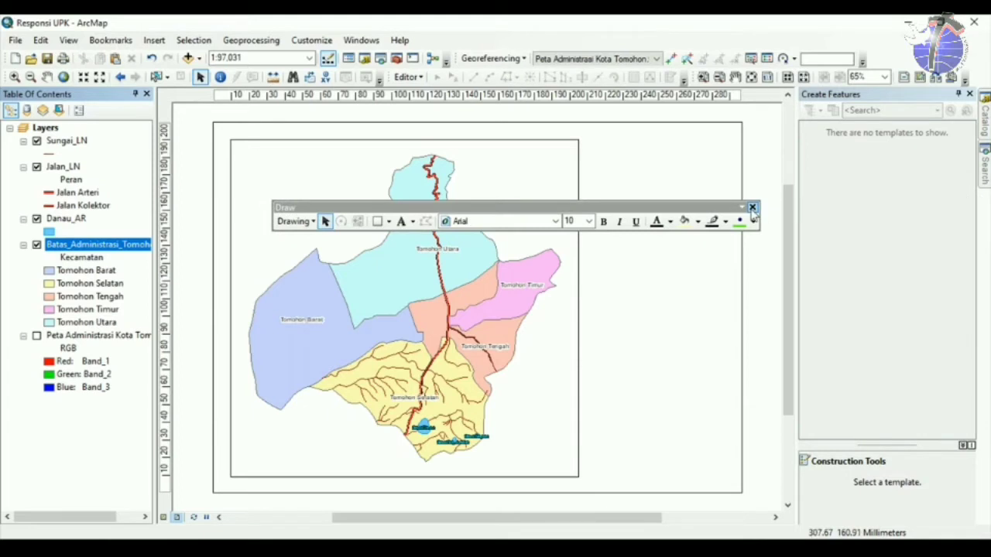
{"action": "left_click", "coordinate": [756, 206]}
{"action": "right_click", "coordinate": [686, 43]}
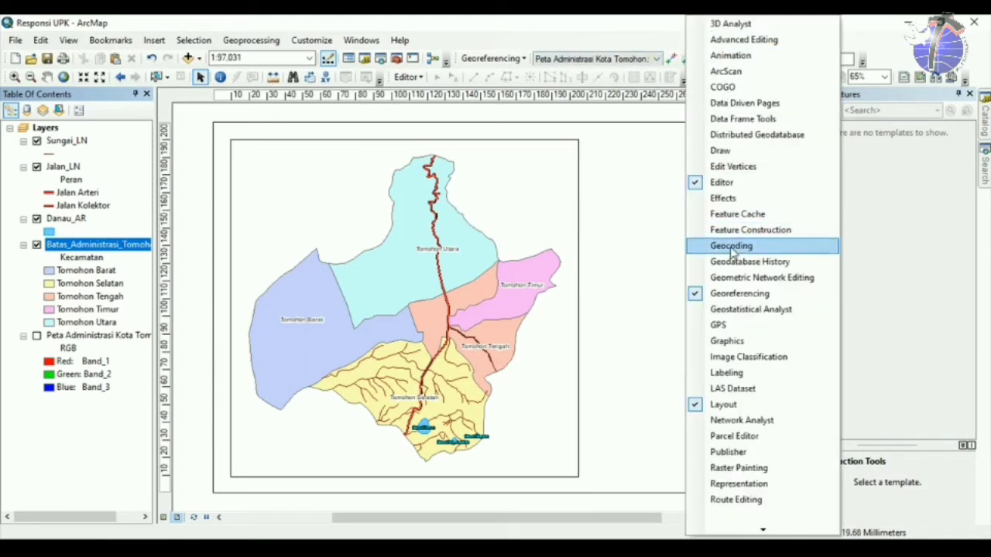
{"action": "left_click", "coordinate": [720, 150]}
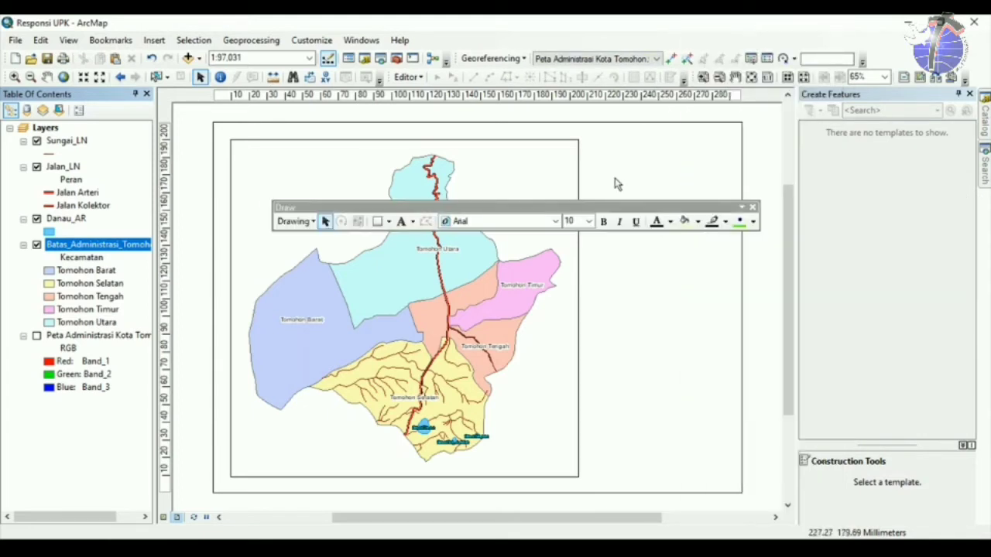
{"action": "mouse_move", "coordinate": [577, 209]}
{"action": "left_mouse_down"}
{"action": "mouse_move", "coordinate": [720, 142]}
{"action": "mouse_move", "coordinate": [695, 111]}
{"action": "mouse_move", "coordinate": [830, 59]}
{"action": "left_mouse_up"}
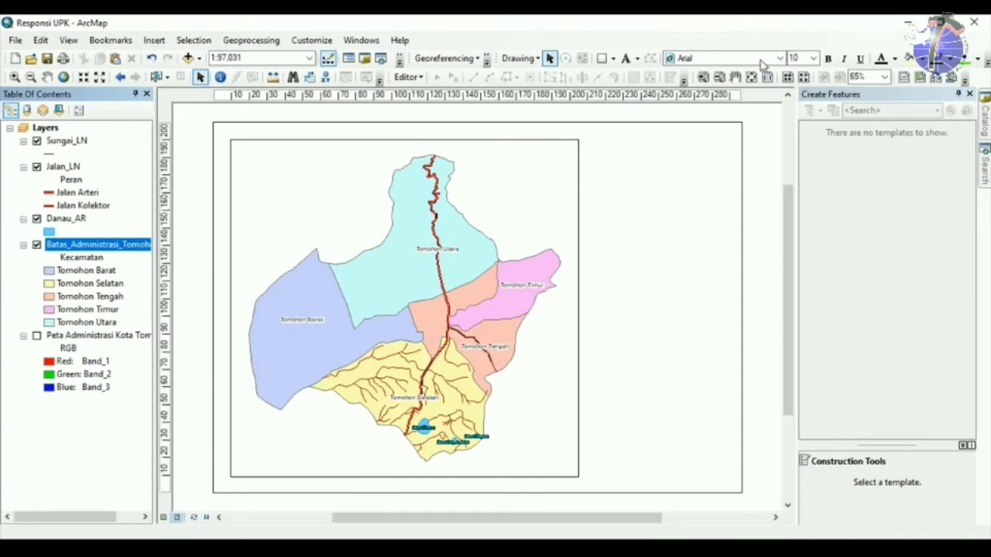
Draw a tall rectangle panel right of the map frame, then select it and the map frame.
{"action": "left_click", "coordinate": [601, 61]}
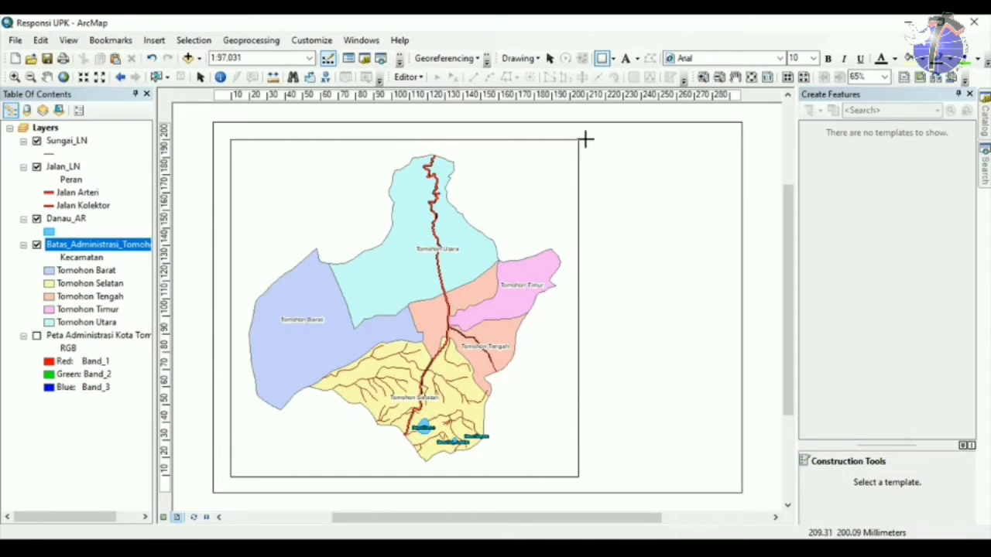
{"action": "mouse_move", "coordinate": [586, 138]}
{"action": "left_mouse_down"}
{"action": "mouse_move", "coordinate": [692, 372]}
{"action": "mouse_move", "coordinate": [720, 484]}
{"action": "mouse_move", "coordinate": [726, 476]}
{"action": "left_mouse_up"}
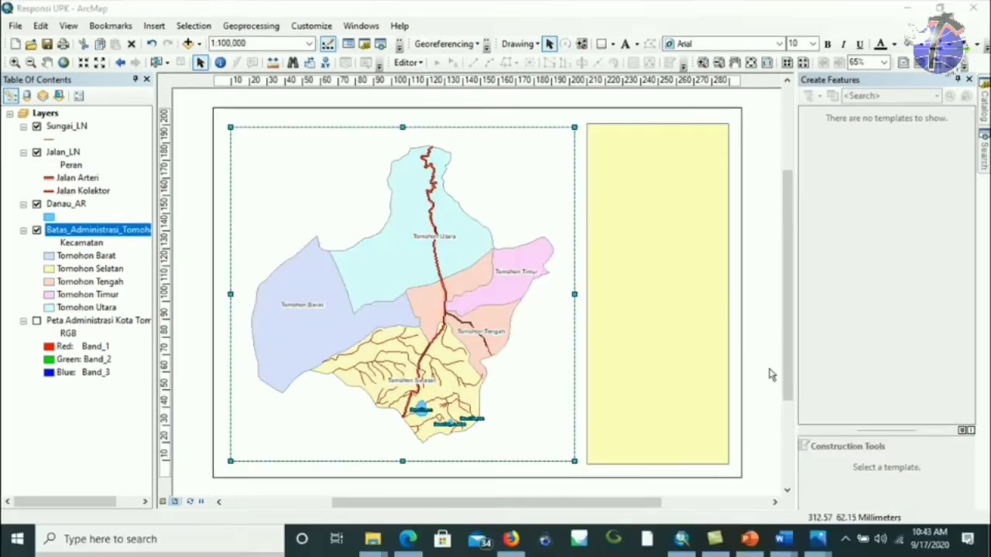
{"action": "left_click", "coordinate": [633, 193]}
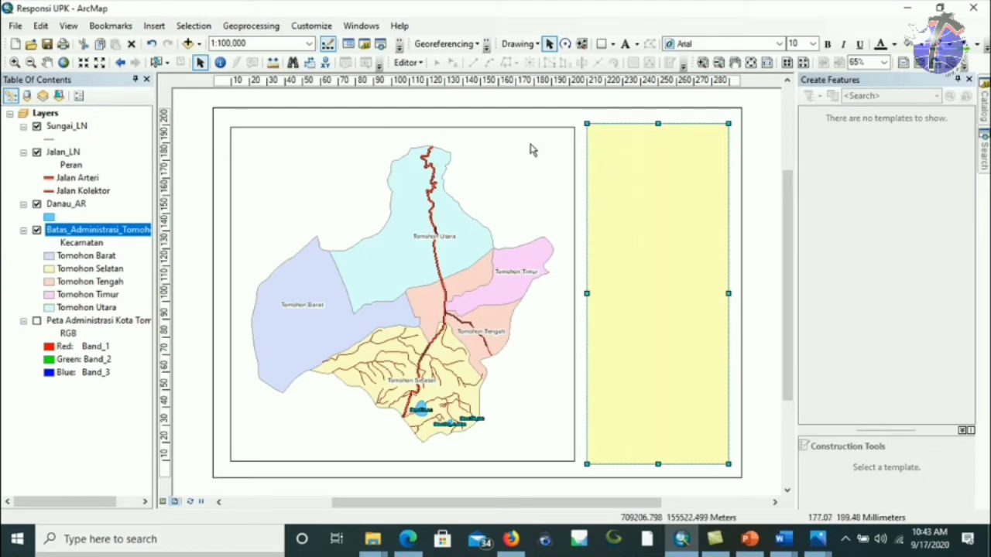
{"action": "left_click", "coordinate": [430, 189]}
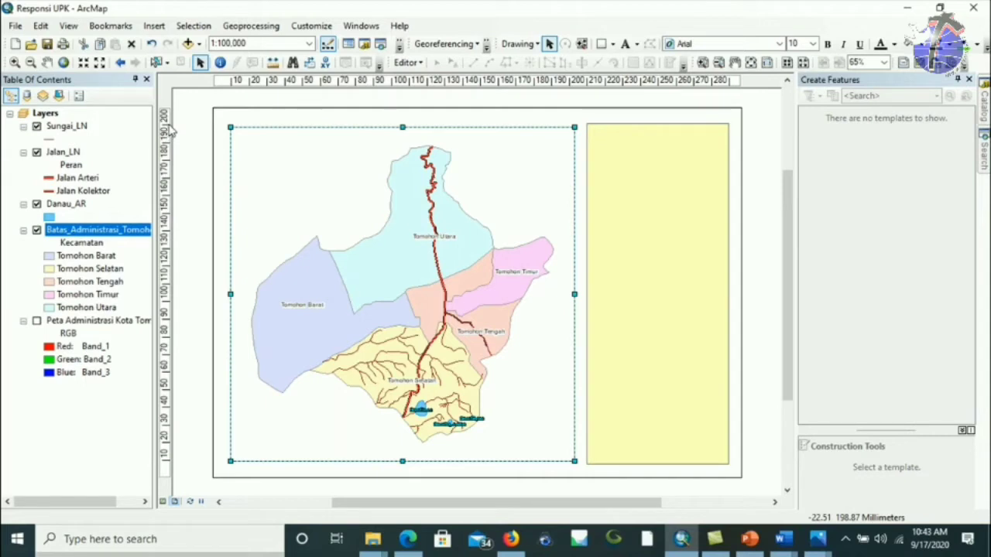
Add vertical guides at 19.60 mm and at the map frame's right edge.
{"action": "left_click", "coordinate": [241, 82]}
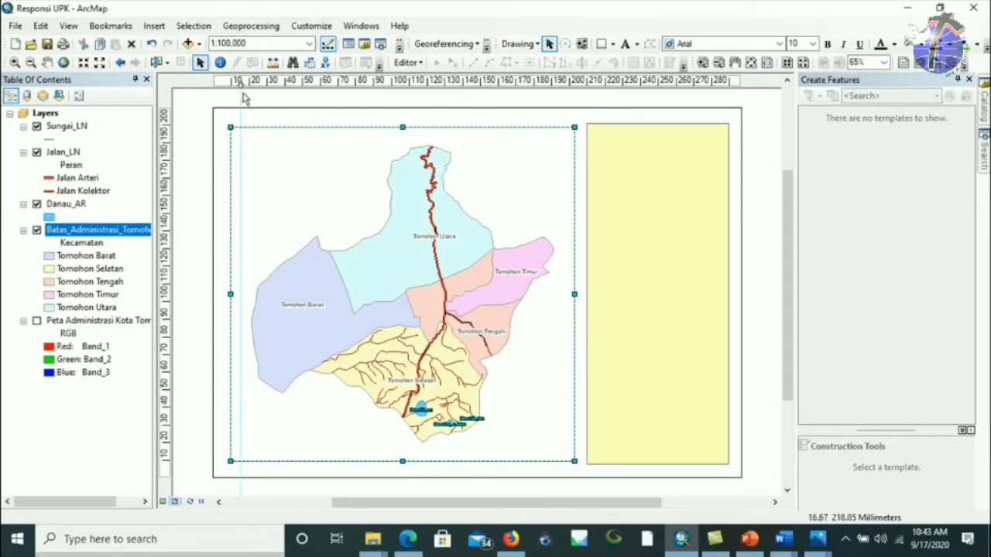
{"action": "mouse_move", "coordinate": [239, 80]}
{"action": "left_mouse_down"}
{"action": "mouse_move", "coordinate": [247, 83]}
{"action": "mouse_move", "coordinate": [232, 82]}
{"action": "left_mouse_up"}
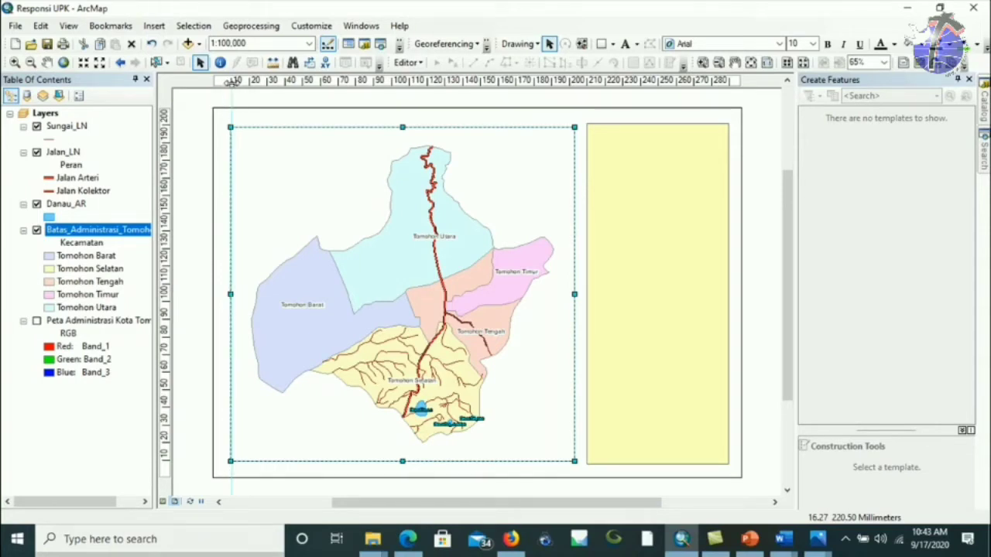
{"action": "left_click", "coordinate": [577, 94]}
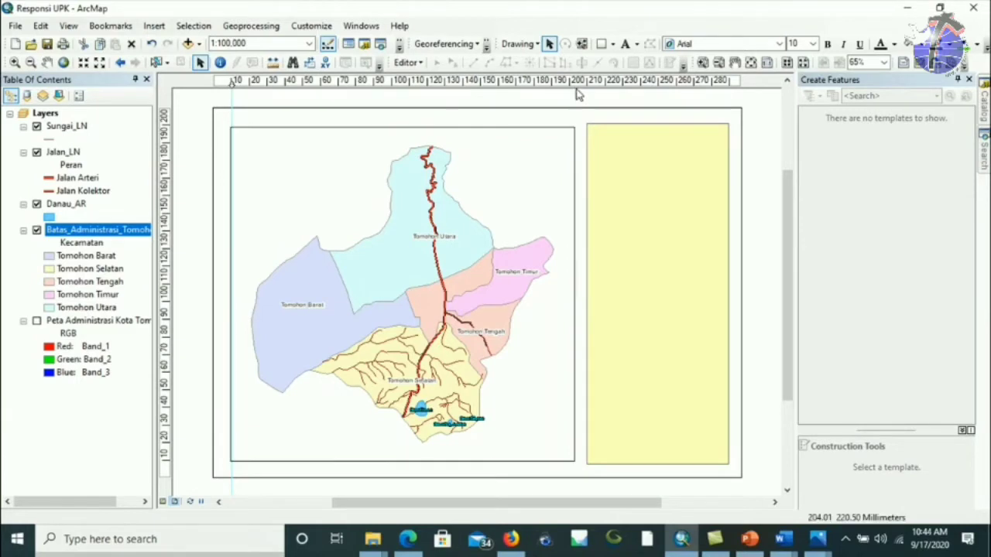
{"action": "left_click", "coordinate": [574, 82]}
{"action": "left_click_drag", "start_coordinate": [574, 82], "coordinate": [577, 82]}
Add horizontal guides at 199, 14.50 and 201 mm and a vertical one at 210.20 mm, then snap the map frame's top edge.
{"action": "left_click", "coordinate": [166, 128]}
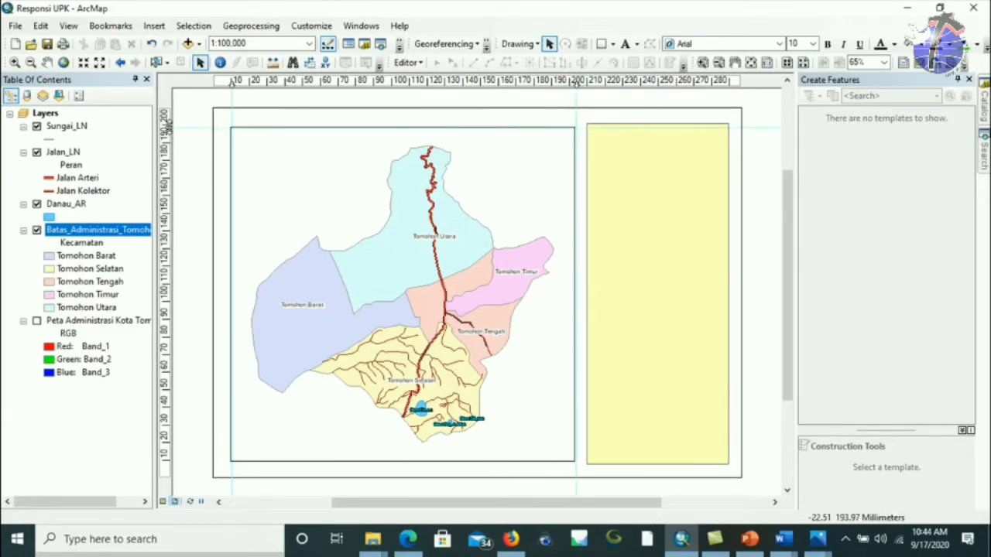
{"action": "left_click_drag", "start_coordinate": [166, 129], "coordinate": [167, 125]}
{"action": "left_click", "coordinate": [167, 447]}
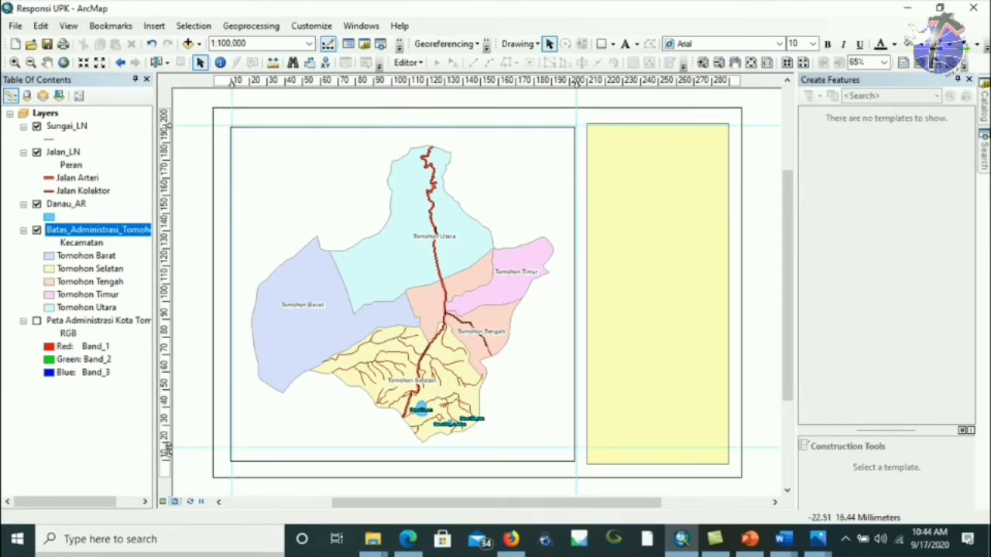
{"action": "left_click_drag", "start_coordinate": [167, 447], "coordinate": [166, 463]}
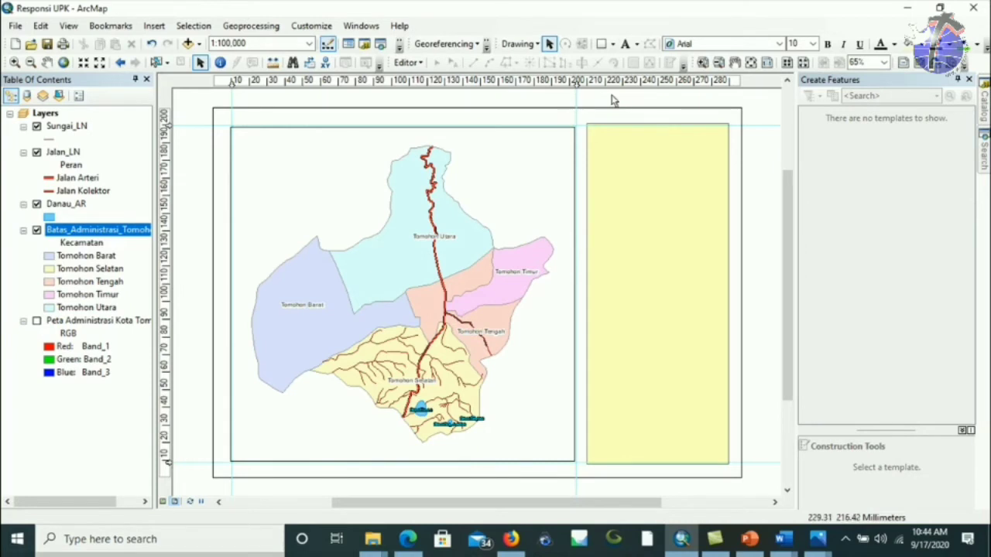
{"action": "left_click_drag", "start_coordinate": [589, 89], "coordinate": [586, 84]}
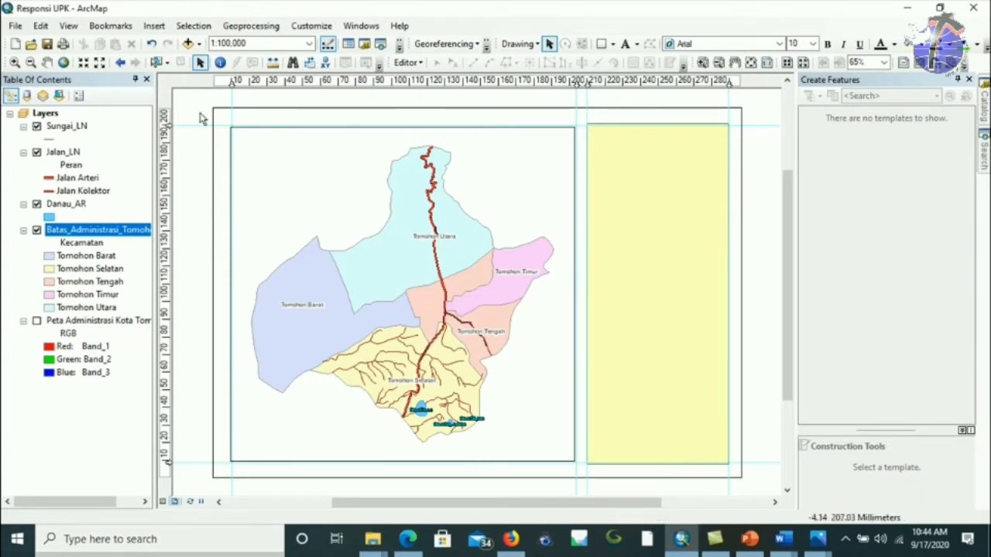
{"action": "left_click_drag", "start_coordinate": [167, 124], "coordinate": [166, 123]}
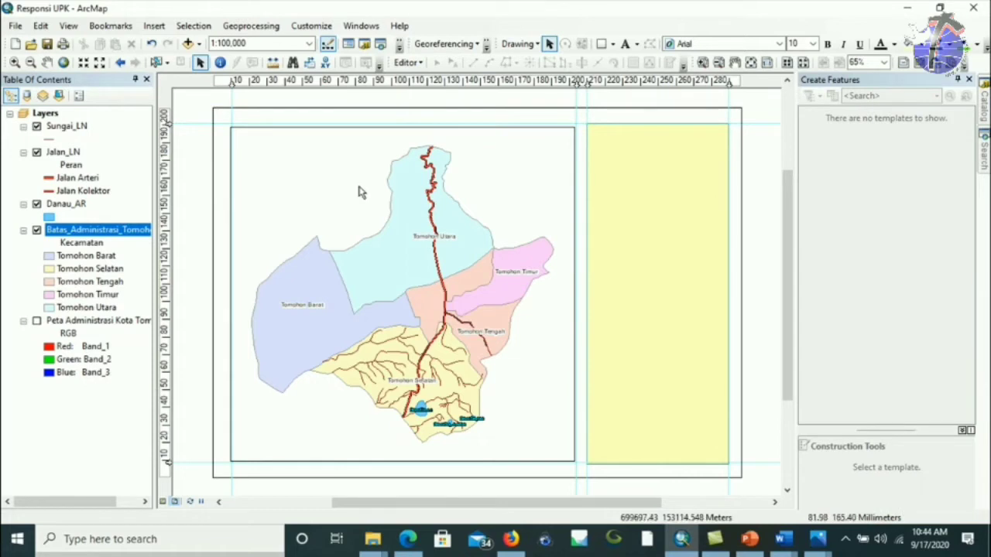
{"action": "left_click", "coordinate": [403, 126]}
{"action": "left_click_drag", "start_coordinate": [401, 126], "coordinate": [401, 123]}
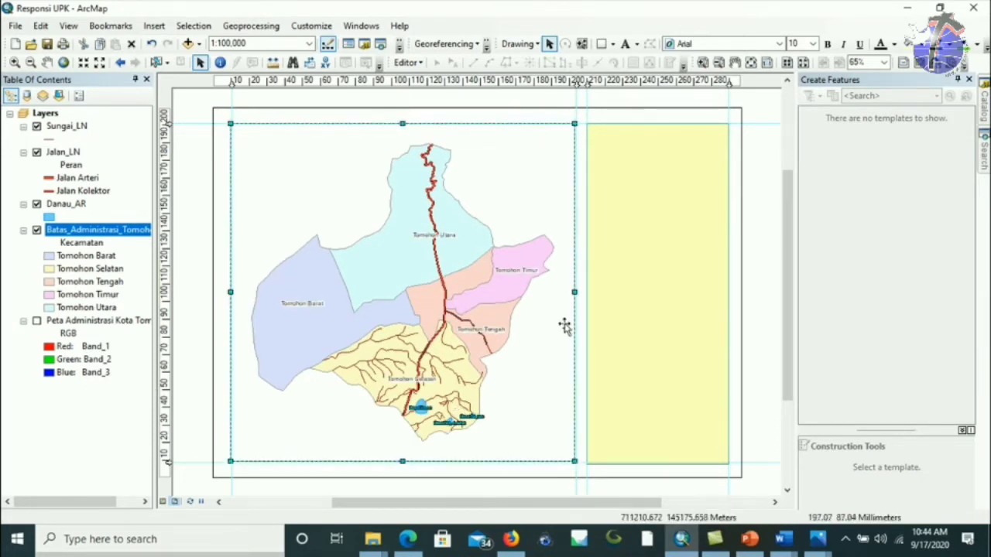
Snap the map frame's right, left and bottom edges to the guides.
{"action": "left_click_drag", "start_coordinate": [575, 293], "coordinate": [577, 293]}
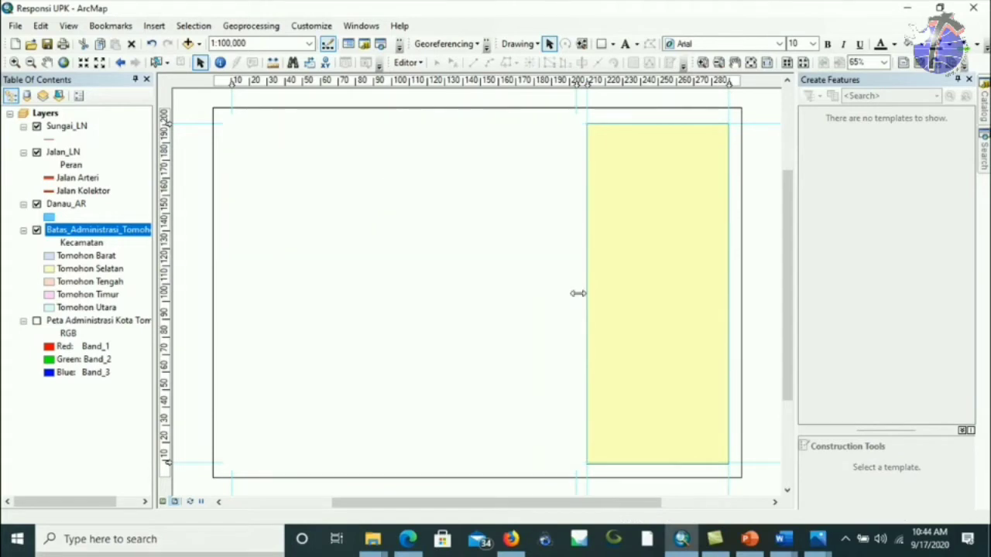
{"action": "left_click_drag", "start_coordinate": [230, 291], "coordinate": [232, 291]}
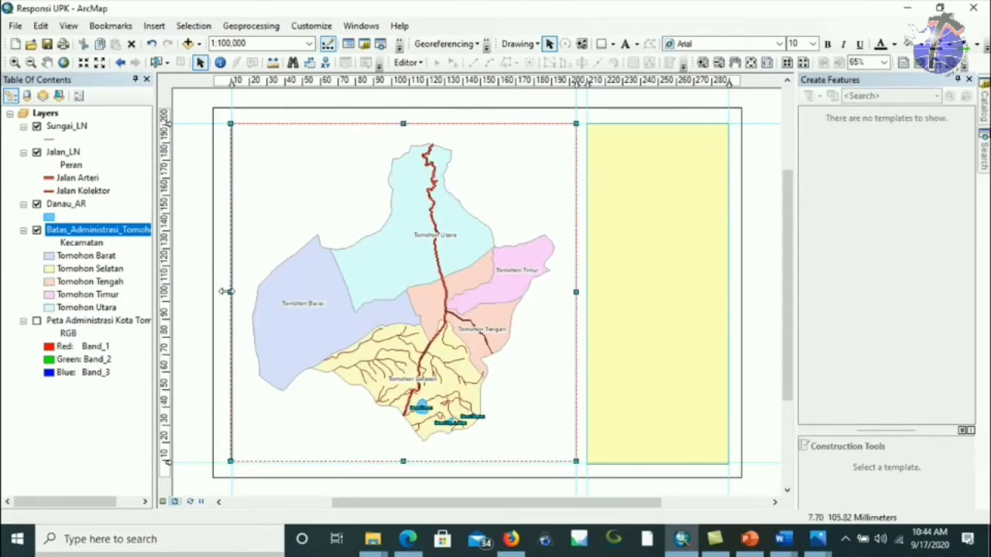
{"action": "left_click_drag", "start_coordinate": [411, 458], "coordinate": [397, 463]}
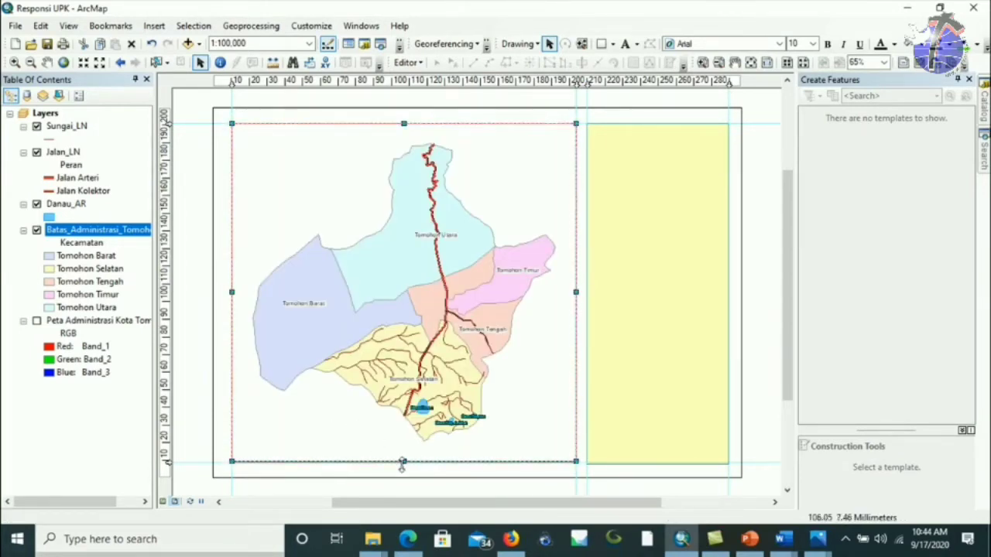
Snap the yellow rectangle's bottom, top and left edges to the guides.
{"action": "left_click", "coordinate": [617, 449]}
{"action": "left_click_drag", "start_coordinate": [657, 464], "coordinate": [657, 462]}
{"action": "left_click_drag", "start_coordinate": [657, 123], "coordinate": [657, 123]}
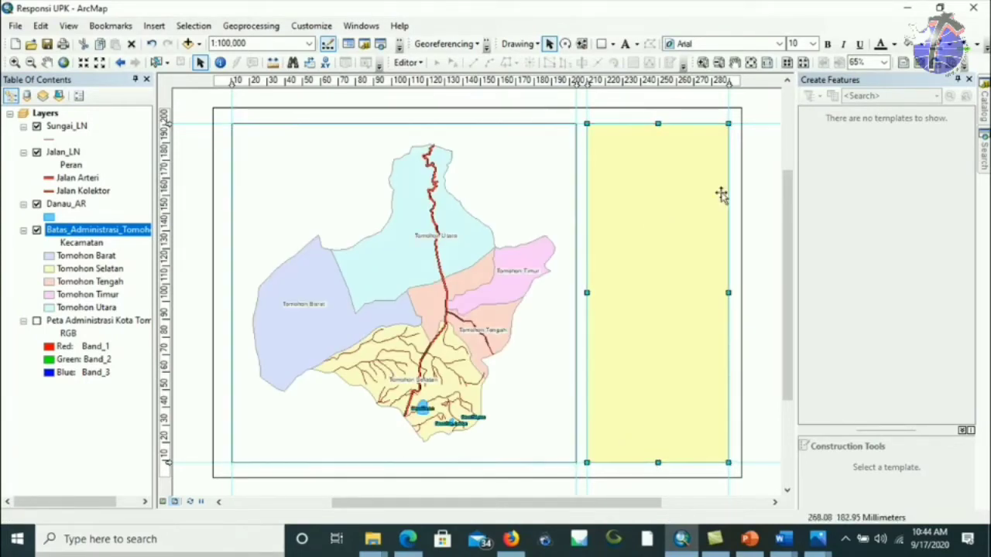
{"action": "left_click", "coordinate": [586, 293]}
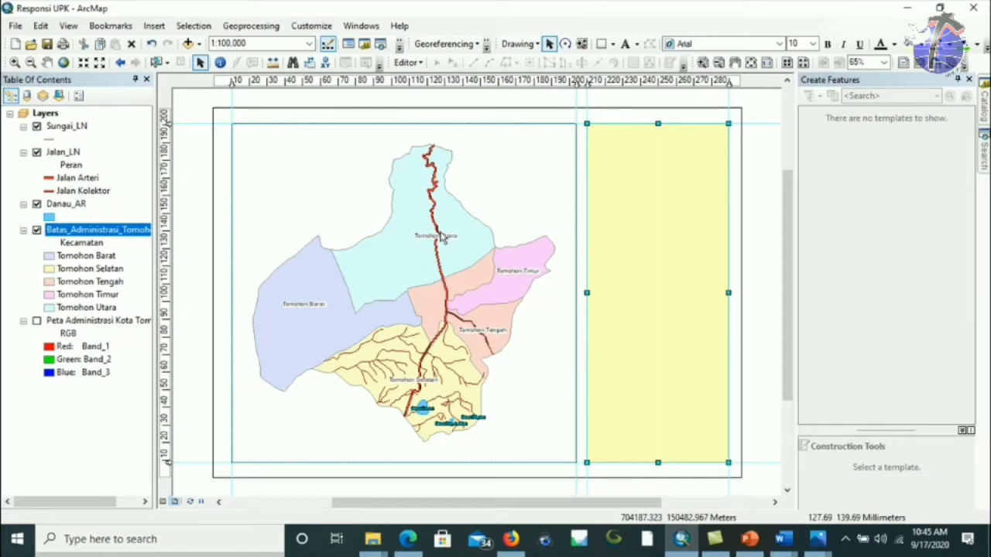
Change the side rectangle's fill from yellow to No Color, then to Arctic White.
{"action": "left_click", "coordinate": [913, 45]}
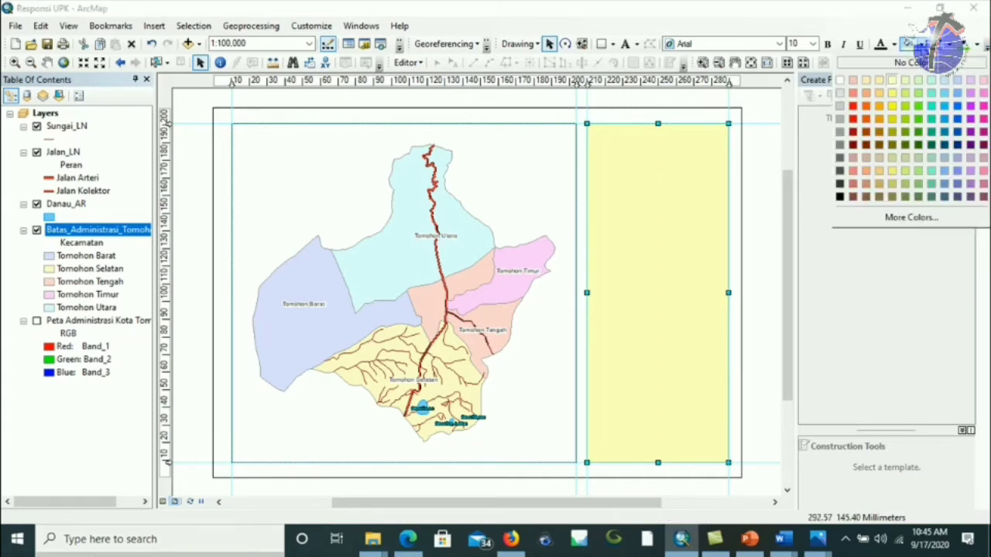
{"action": "left_click", "coordinate": [848, 81]}
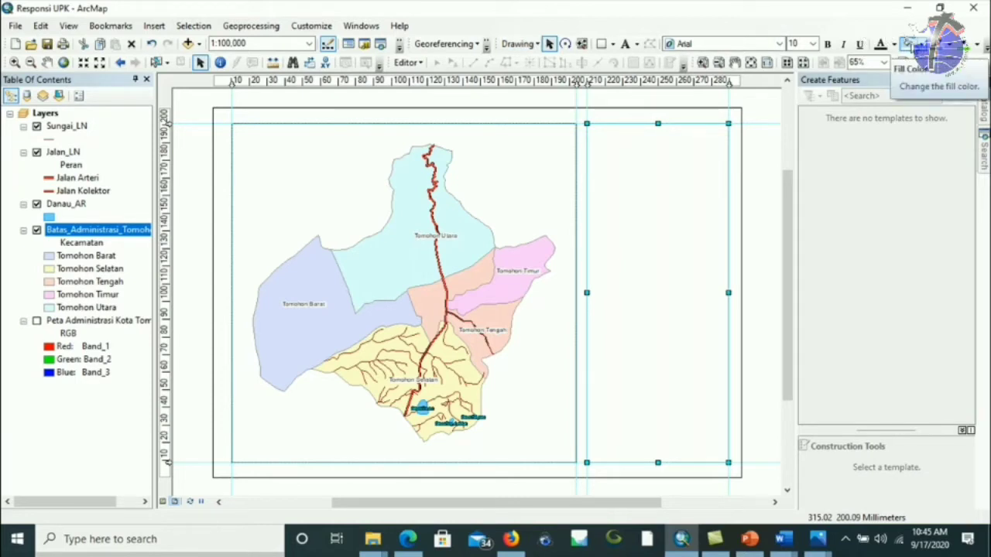
{"action": "left_click", "coordinate": [919, 45]}
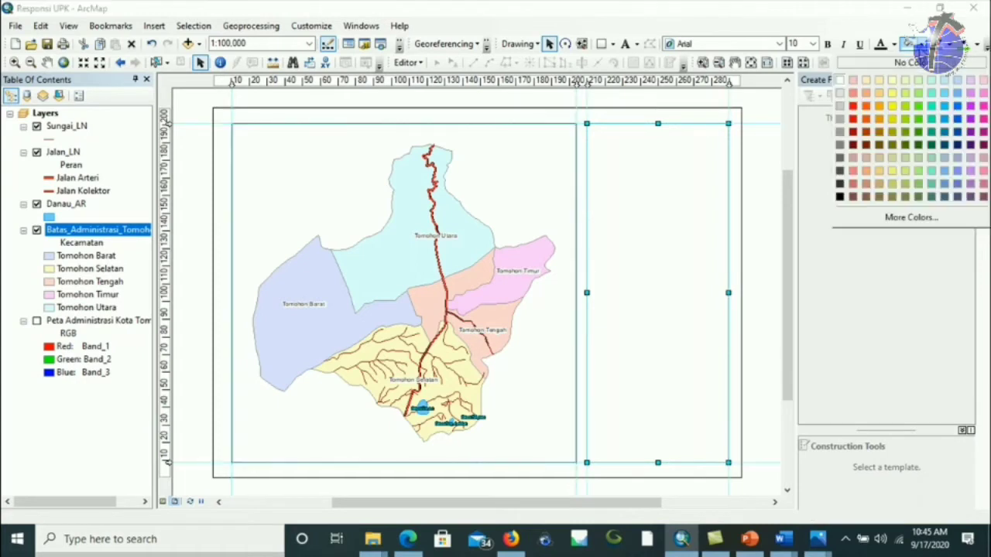
{"action": "left_click", "coordinate": [844, 81]}
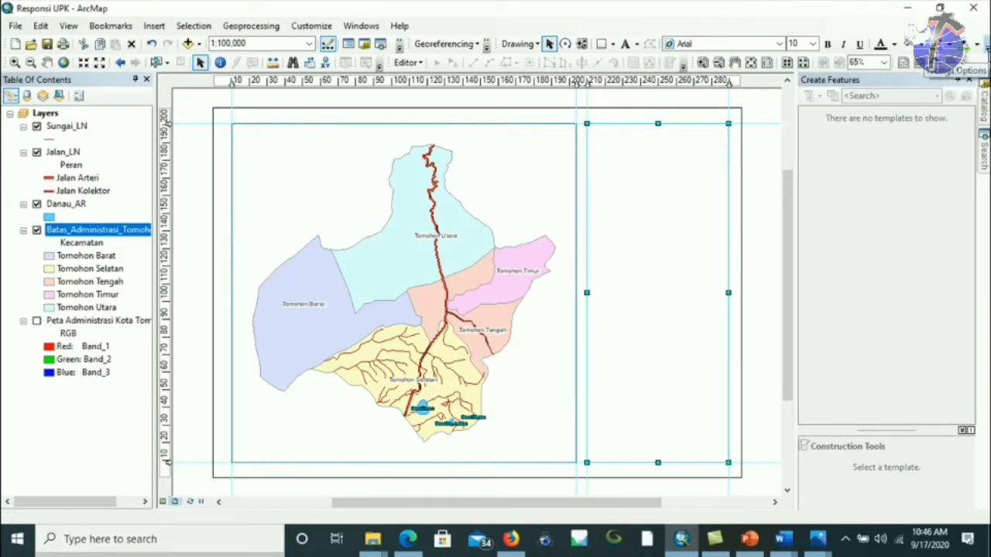
Look through the hidden tools in the toolbar overflow lists.
{"action": "left_click", "coordinate": [974, 62]}
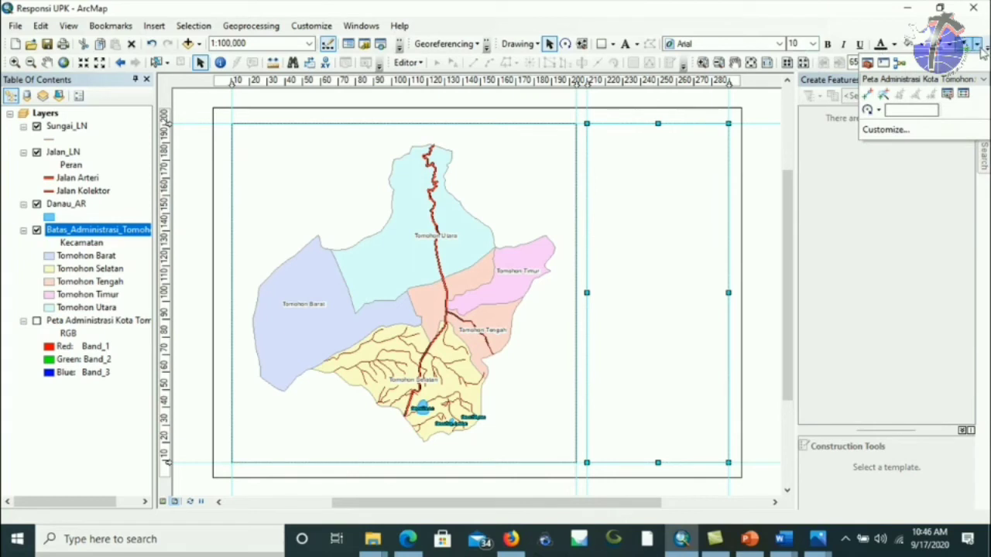
{"action": "left_click", "coordinate": [894, 45]}
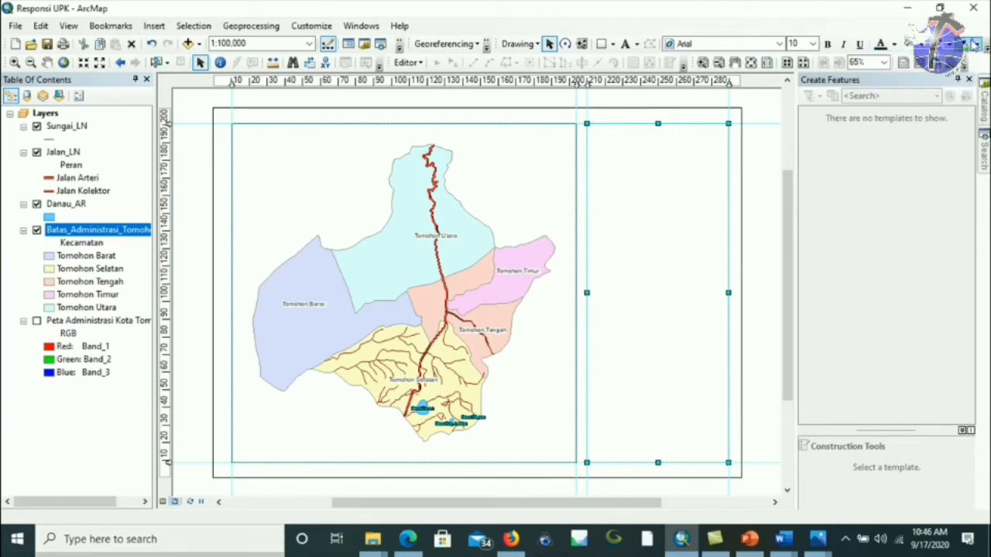
{"action": "left_click", "coordinate": [984, 49]}
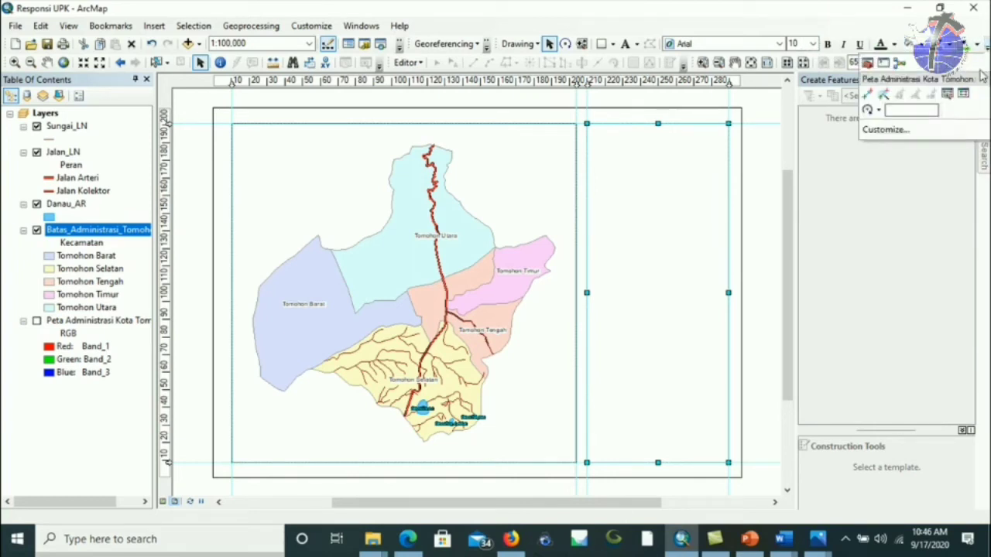
{"action": "left_click", "coordinate": [831, 24]}
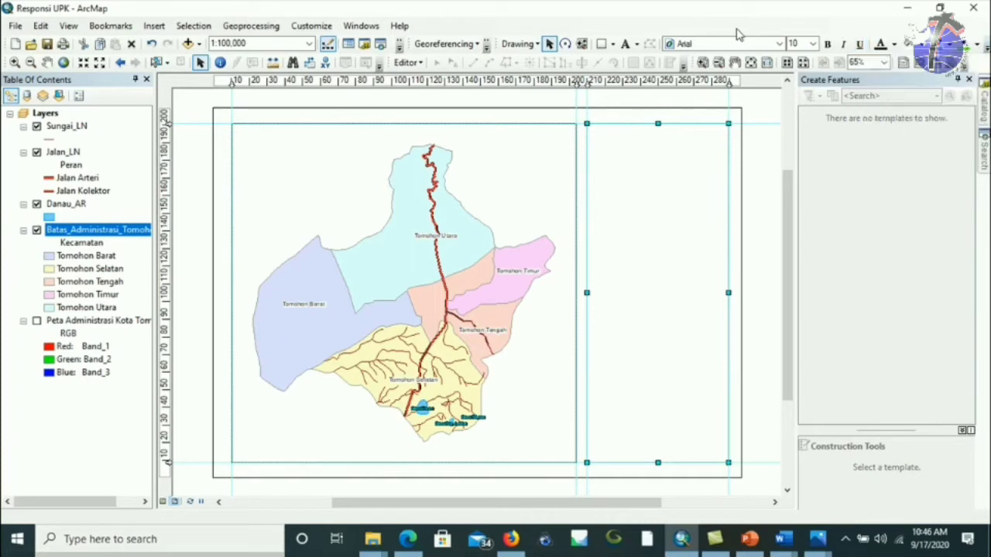
{"action": "mouse_move", "coordinate": [681, 69]}
{"action": "left_mouse_down"}
{"action": "mouse_move", "coordinate": [422, 69]}
{"action": "mouse_move", "coordinate": [684, 70]}
{"action": "left_mouse_up"}
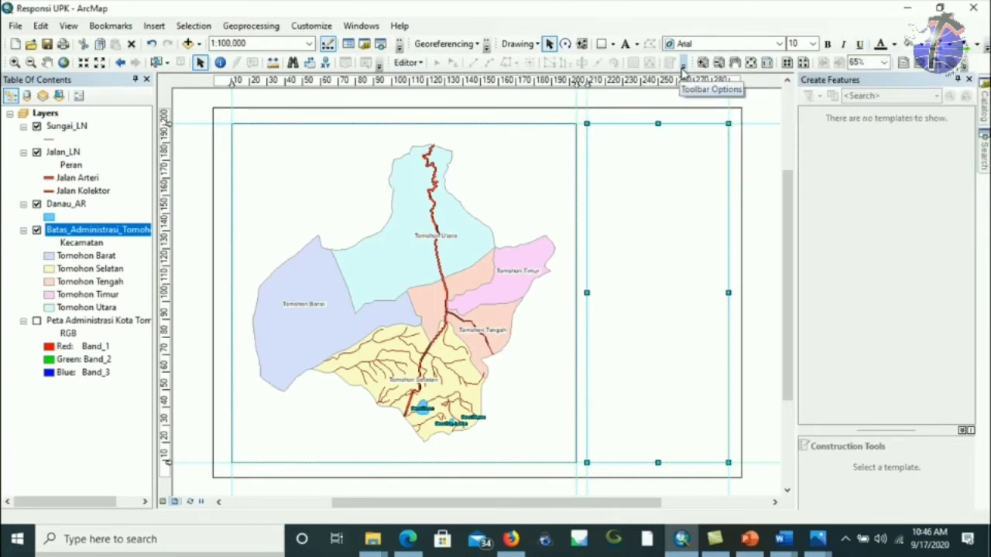
{"action": "left_click", "coordinate": [682, 69]}
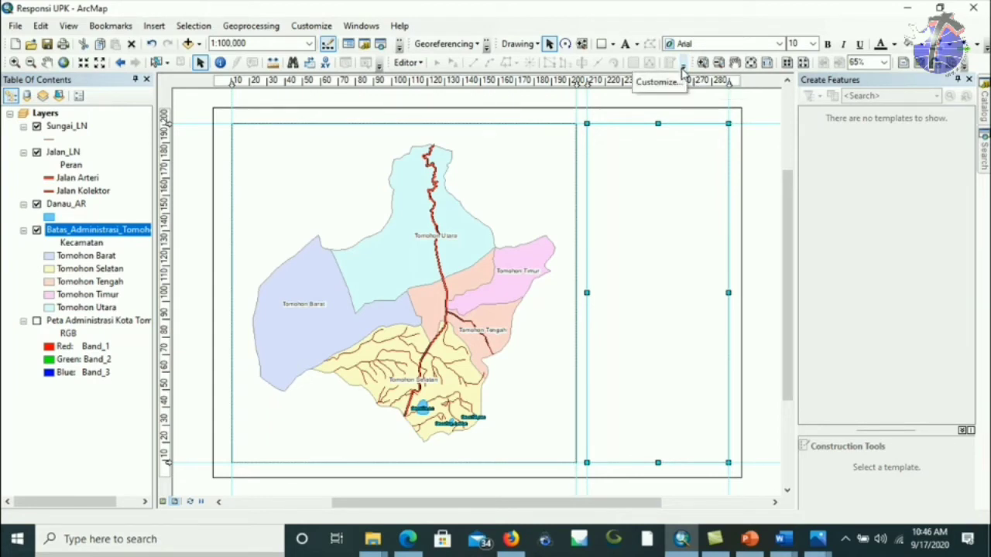
{"action": "left_click", "coordinate": [682, 68]}
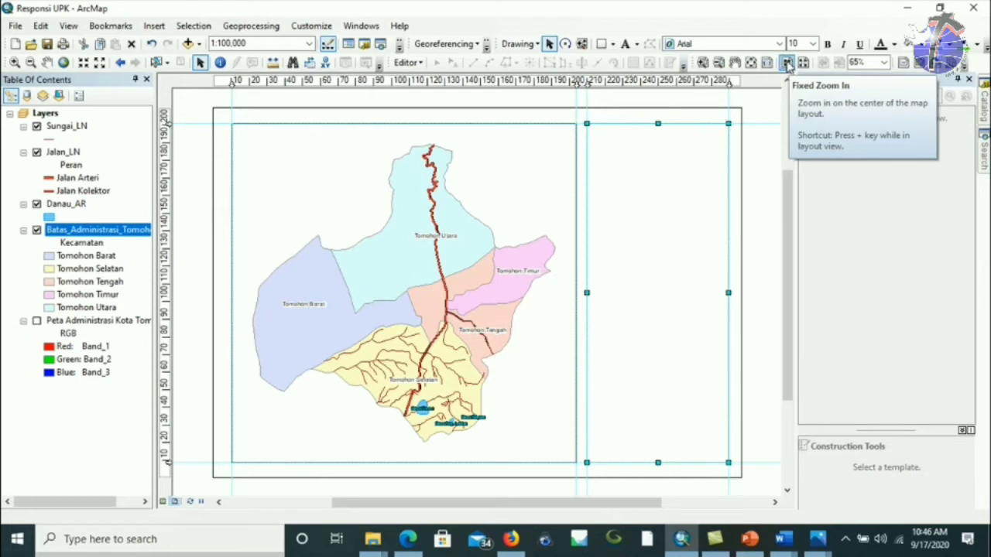
Check one more toolbar overflow list, then switch to the 'Tata Letak Informasi Peta' slideshow.
{"action": "left_click", "coordinate": [486, 49]}
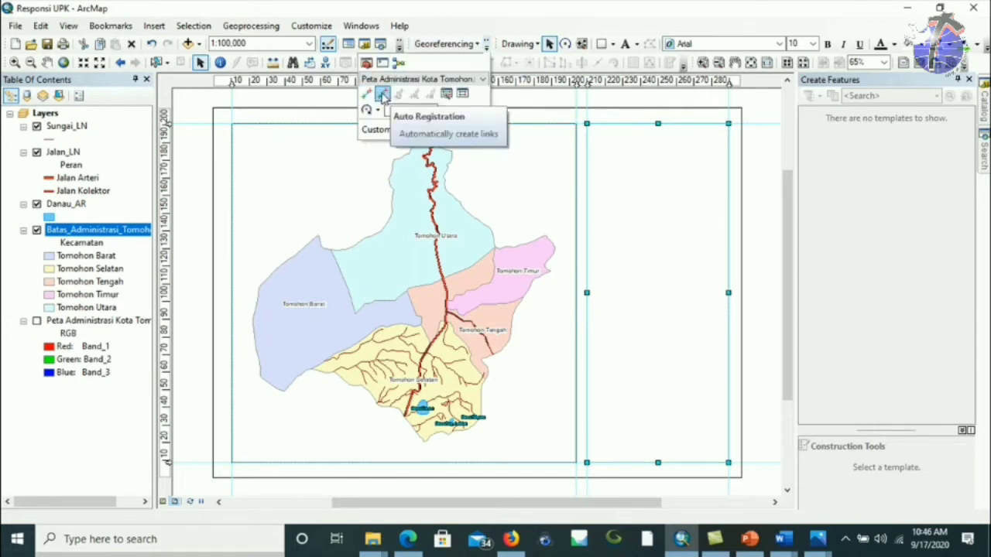
{"action": "left_click", "coordinate": [486, 44]}
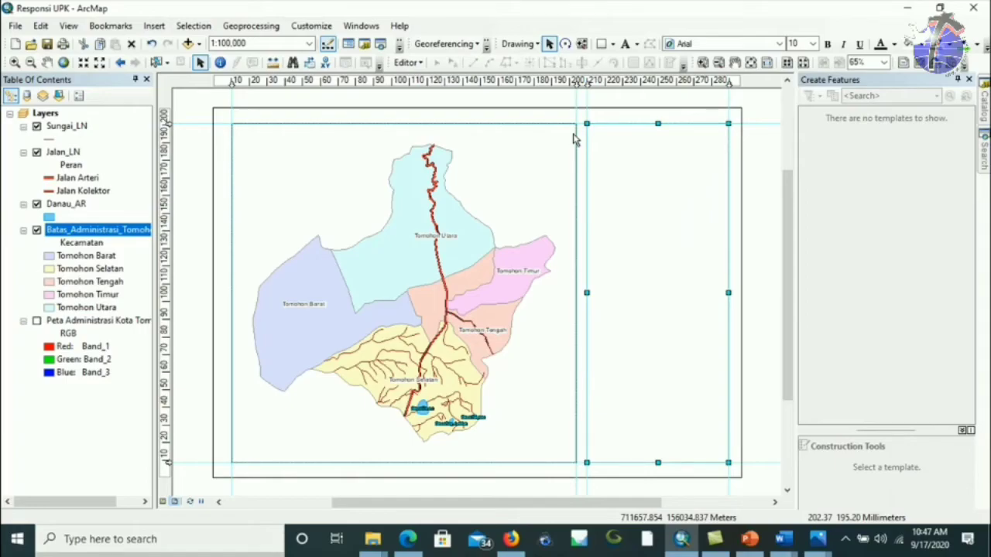
{"action": "key", "text": "alt+Tab"}
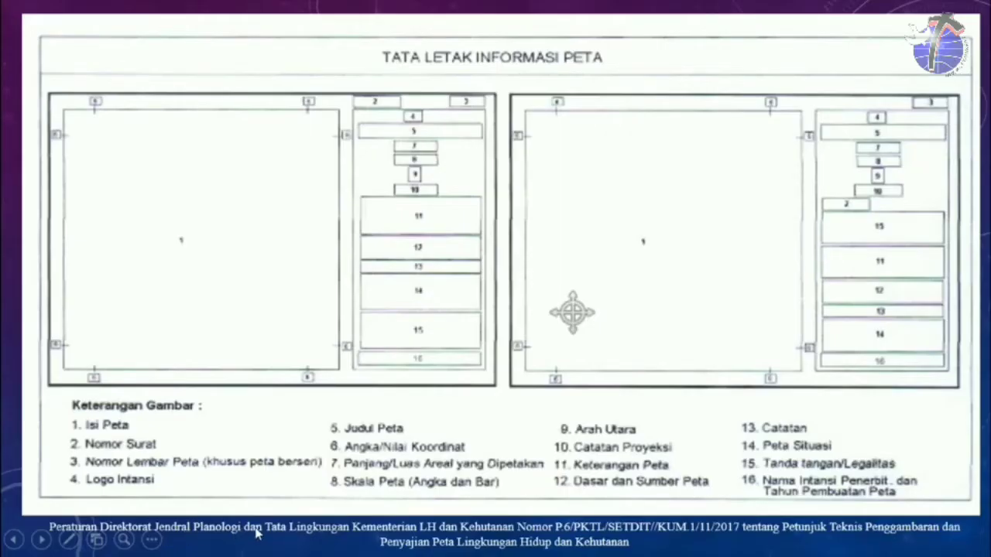
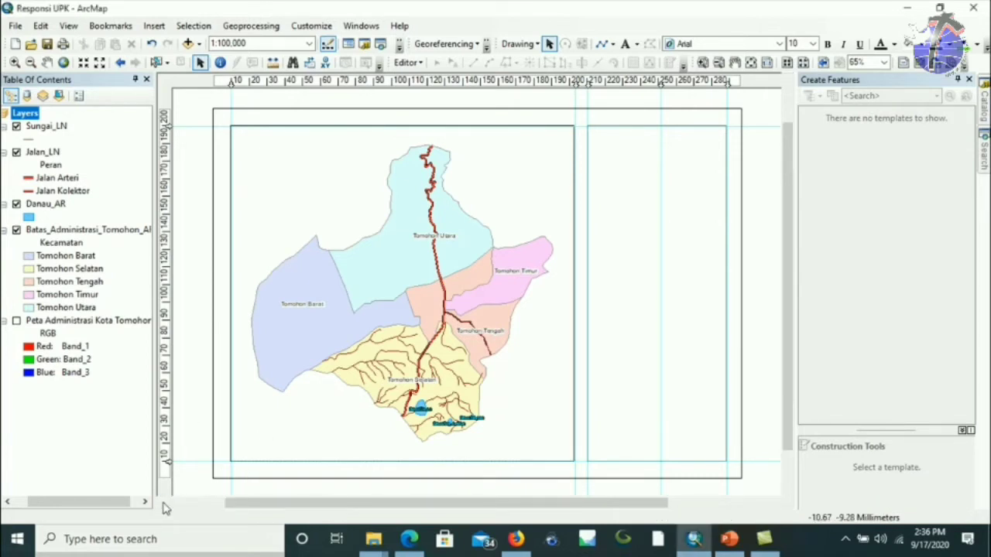
Switch from Layout View to Data View to show the Tomohon kecamatan map.
{"action": "left_click", "coordinate": [163, 502]}
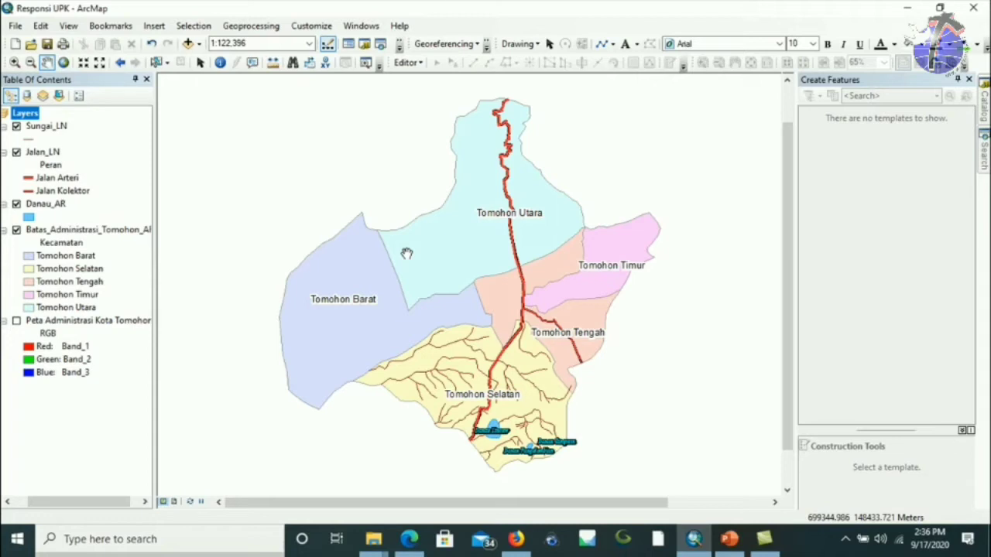
{"action": "left_click", "coordinate": [188, 45]}
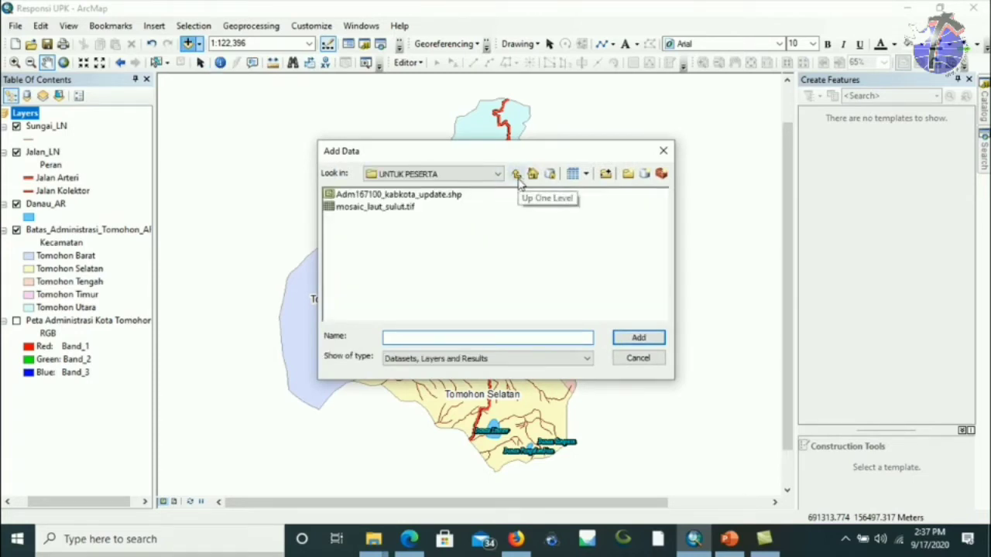
Add Adm167100_kabkota_update.shp from the UNTUK PESERTA folder to the map.
{"action": "left_click", "coordinate": [516, 175]}
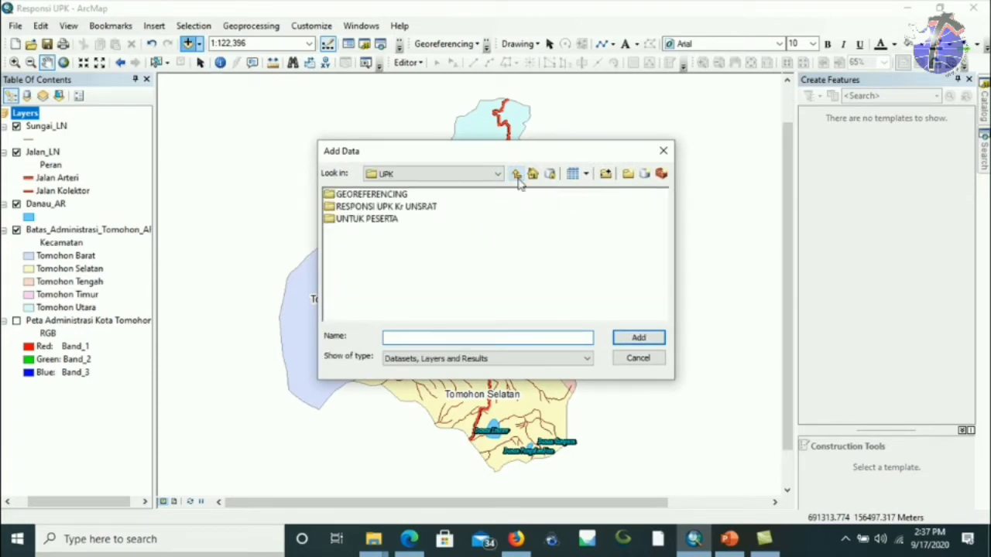
{"action": "left_click", "coordinate": [370, 207]}
{"action": "double_click", "coordinate": [367, 219]}
{"action": "left_click", "coordinate": [372, 198]}
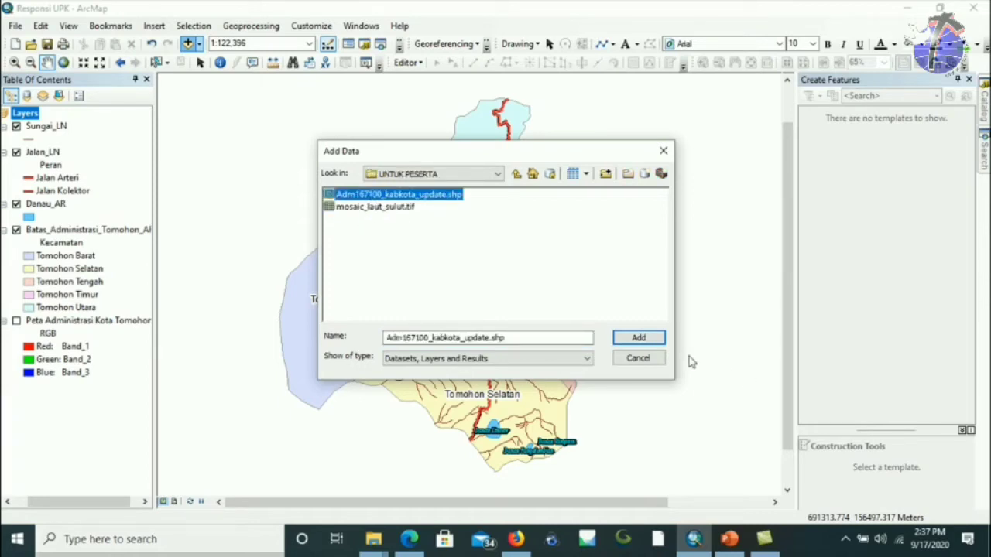
{"action": "left_click", "coordinate": [654, 340]}
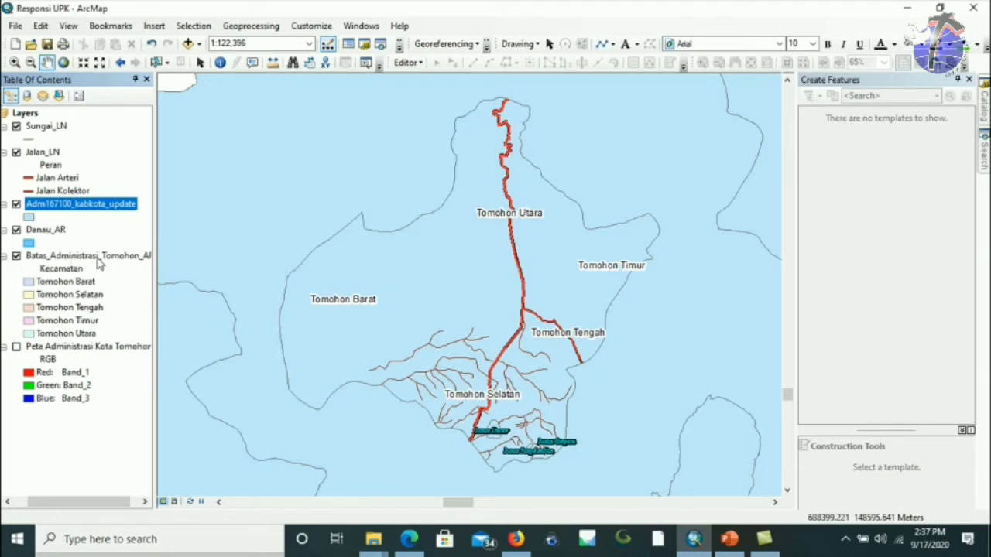
Move the Adm167100_kabkota_update layer below Batas_Administrasi_Tomohon in the Table of Contents.
{"action": "left_click", "coordinate": [17, 204]}
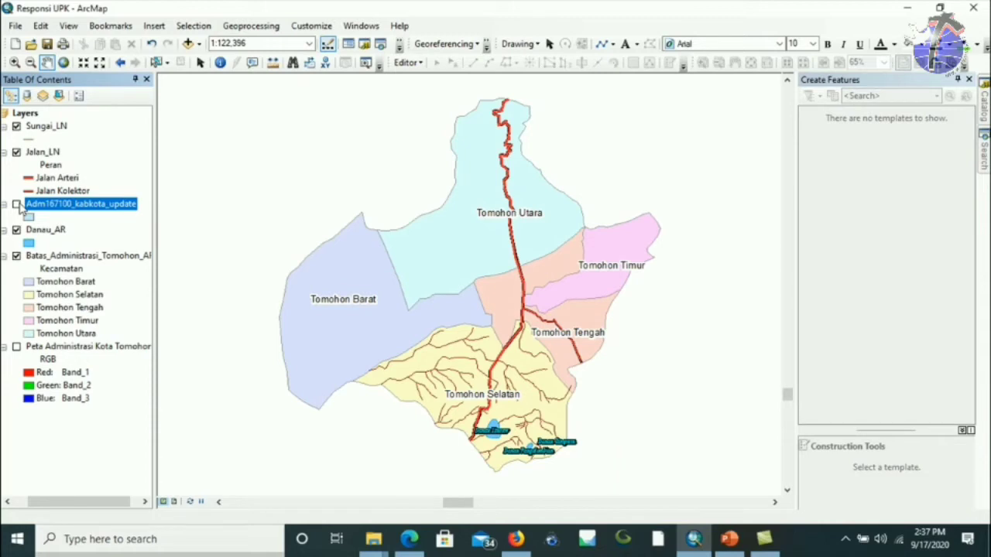
{"action": "left_click", "coordinate": [16, 205]}
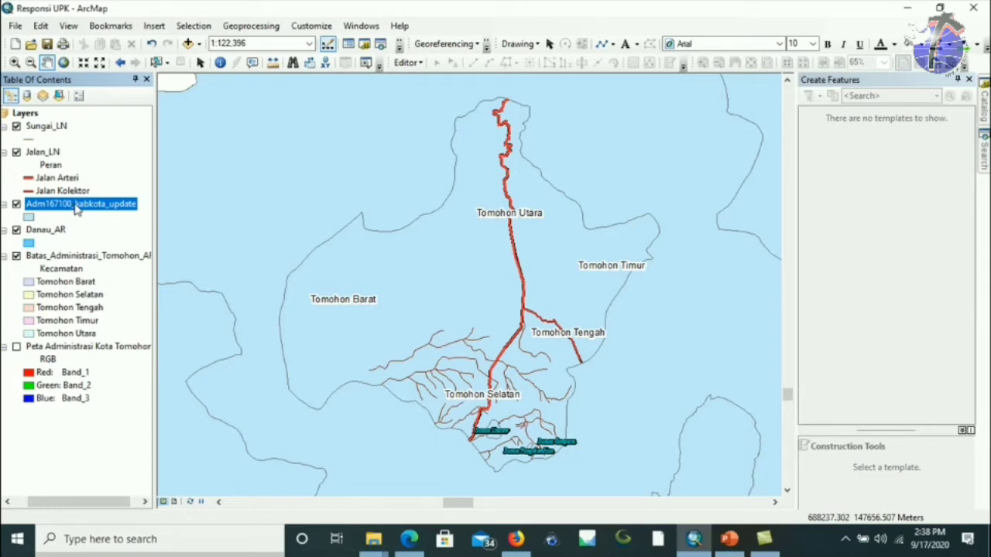
{"action": "left_click_drag", "start_coordinate": [75, 207], "coordinate": [87, 125]}
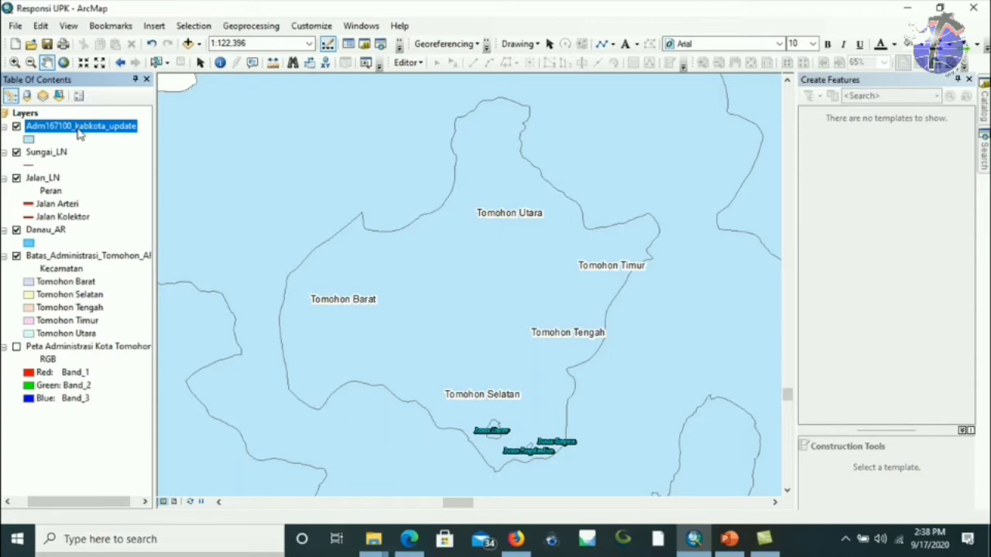
{"action": "left_click_drag", "start_coordinate": [80, 133], "coordinate": [85, 338]}
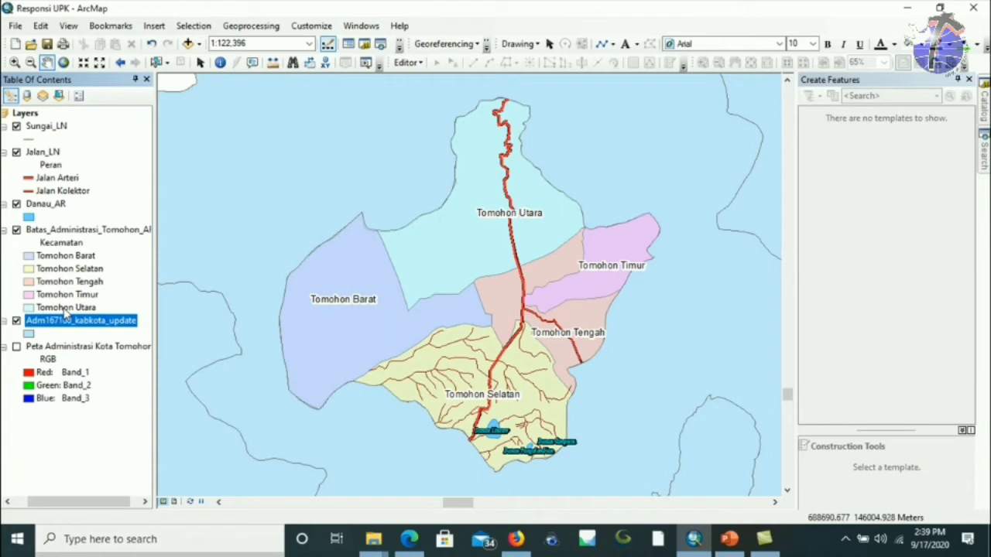
{"action": "right_click", "coordinate": [114, 328]}
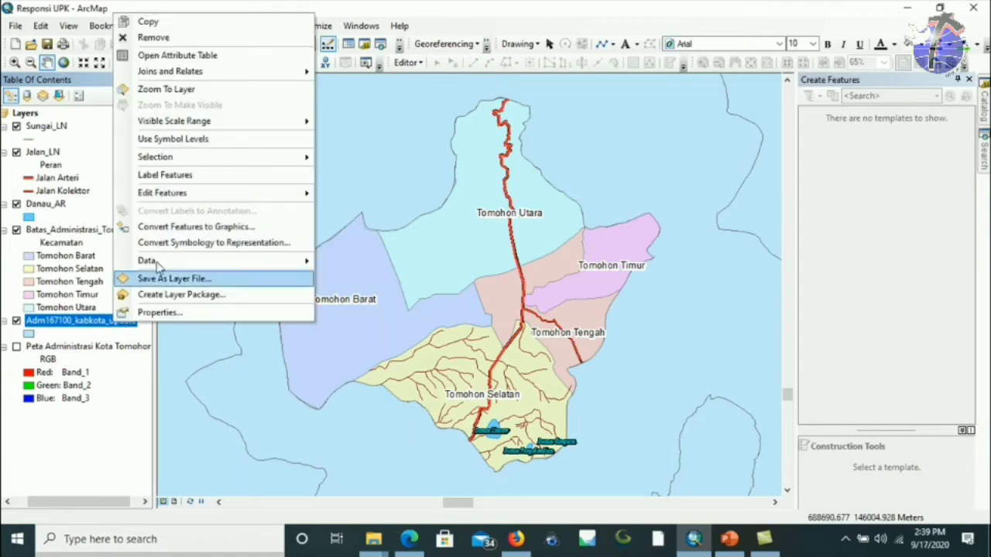
Turn on Adm167100_kabkota_update labels using the KABUPATEN field and bring up the label symbol choices.
{"action": "left_click", "coordinate": [149, 314]}
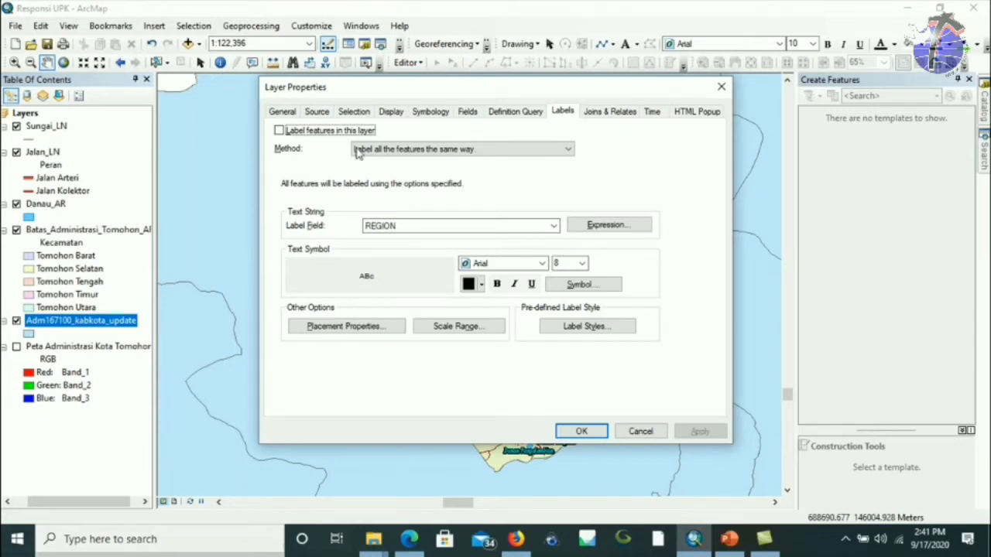
{"action": "left_click", "coordinate": [567, 112]}
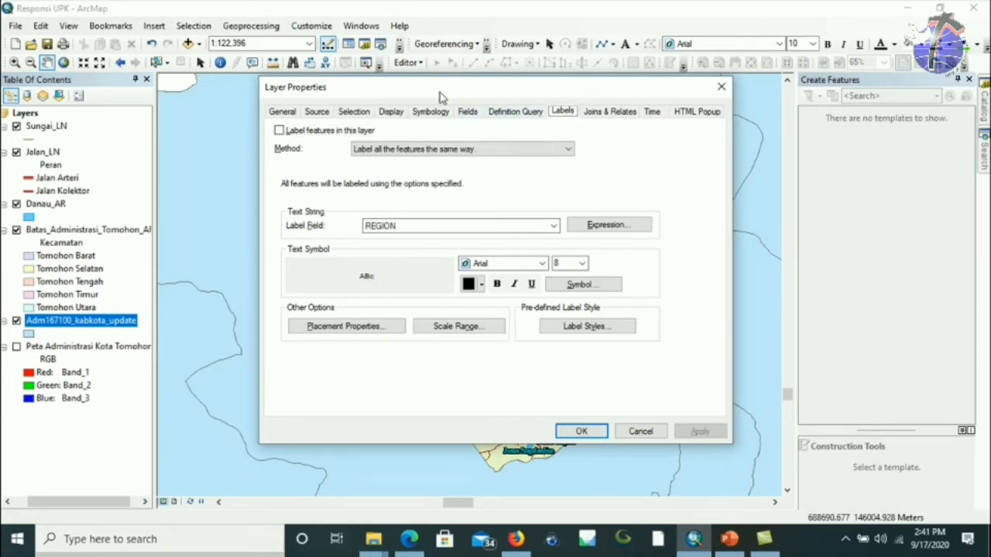
{"action": "left_click", "coordinate": [280, 131]}
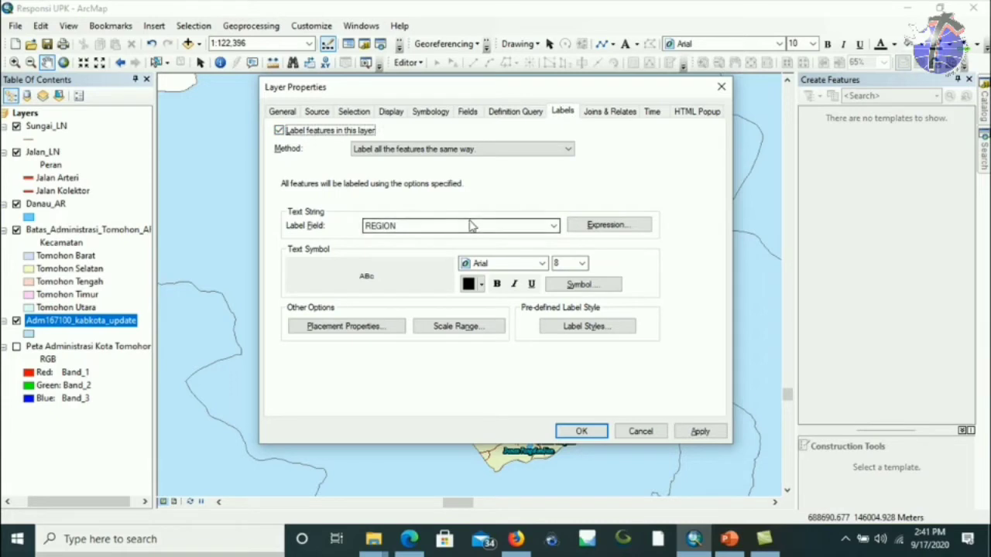
{"action": "left_click", "coordinate": [467, 225]}
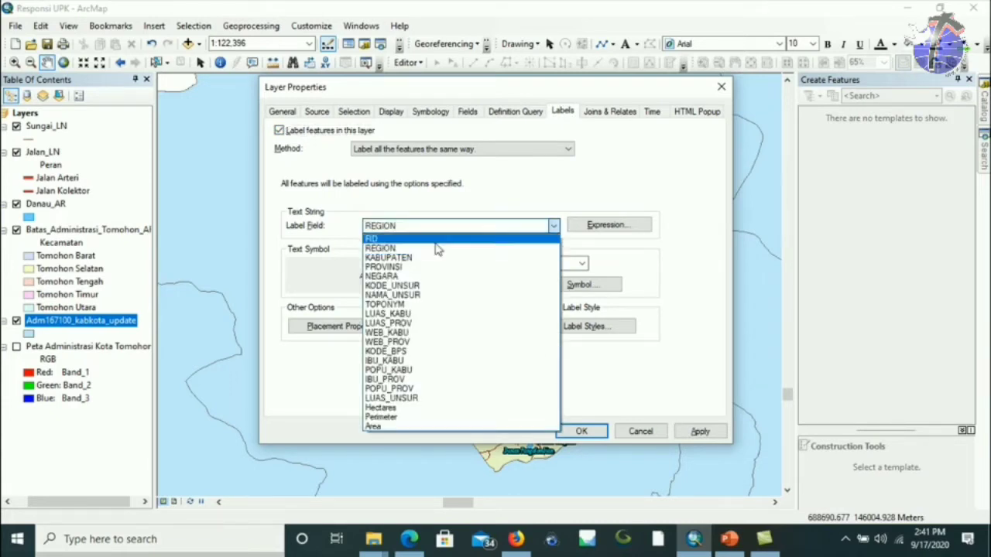
{"action": "left_click", "coordinate": [423, 258]}
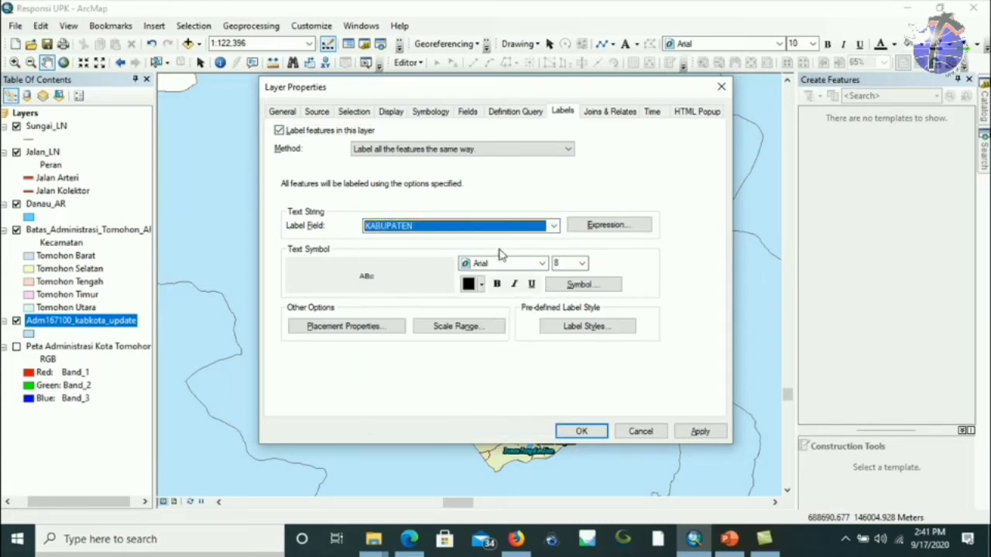
{"action": "left_click", "coordinate": [587, 287]}
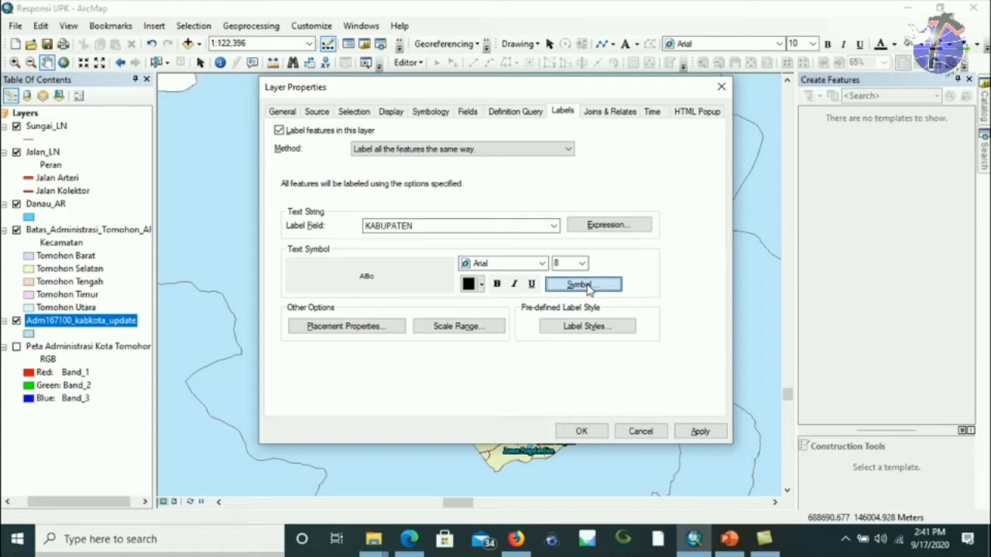
{"action": "left_click", "coordinate": [586, 285]}
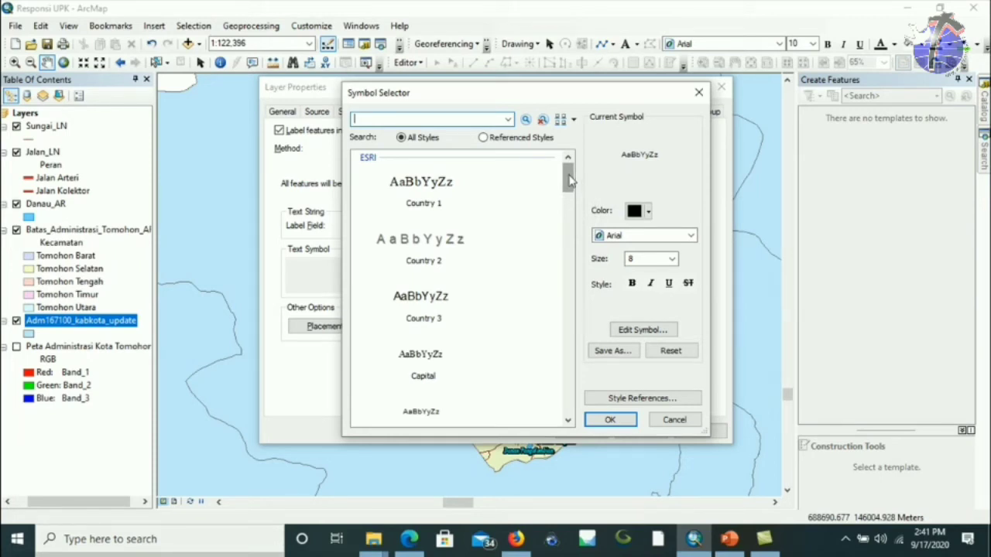
Bring up the Style References list from the Symbol Selector.
{"action": "left_click_drag", "start_coordinate": [571, 179], "coordinate": [586, 150]}
{"action": "left_click", "coordinate": [636, 400]}
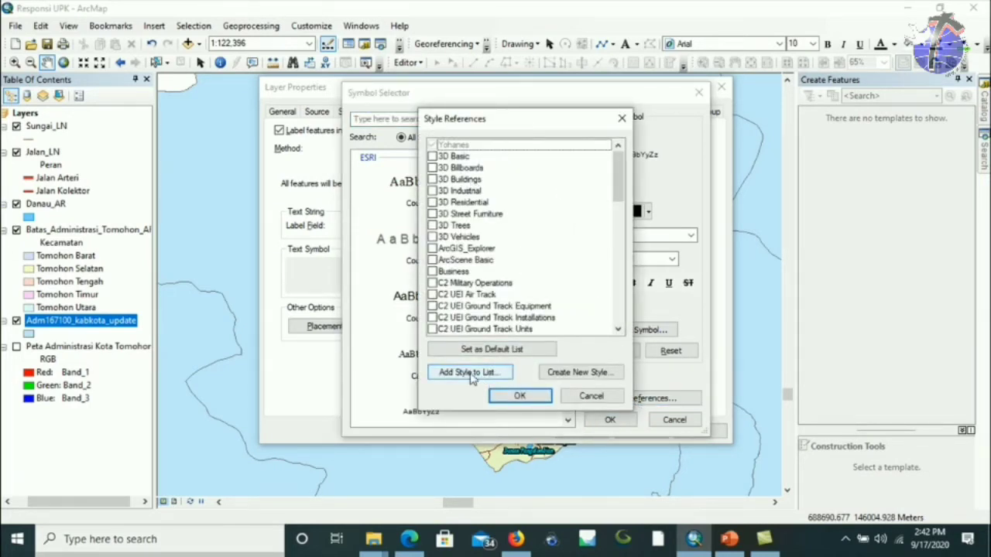
Add Administrator.style from the SIMBOLOGI folder to the style references.
{"action": "left_click", "coordinate": [471, 373]}
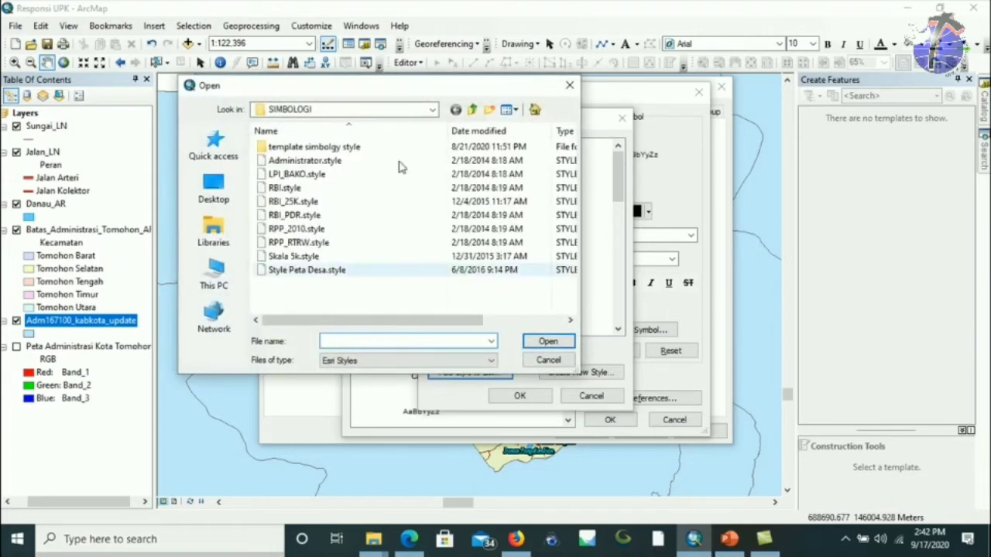
{"action": "left_click", "coordinate": [435, 111]}
{"action": "left_click", "coordinate": [434, 110]}
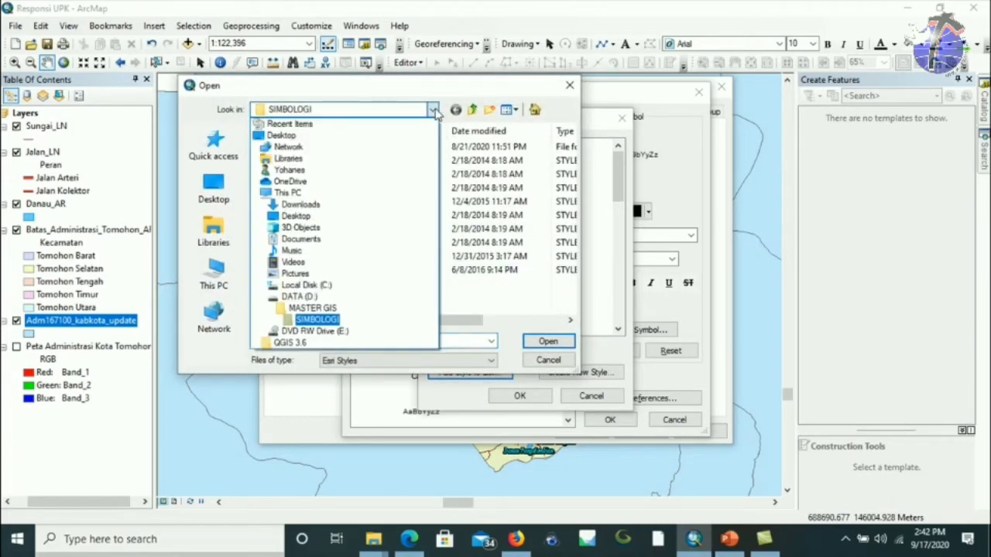
{"action": "left_click", "coordinate": [318, 321]}
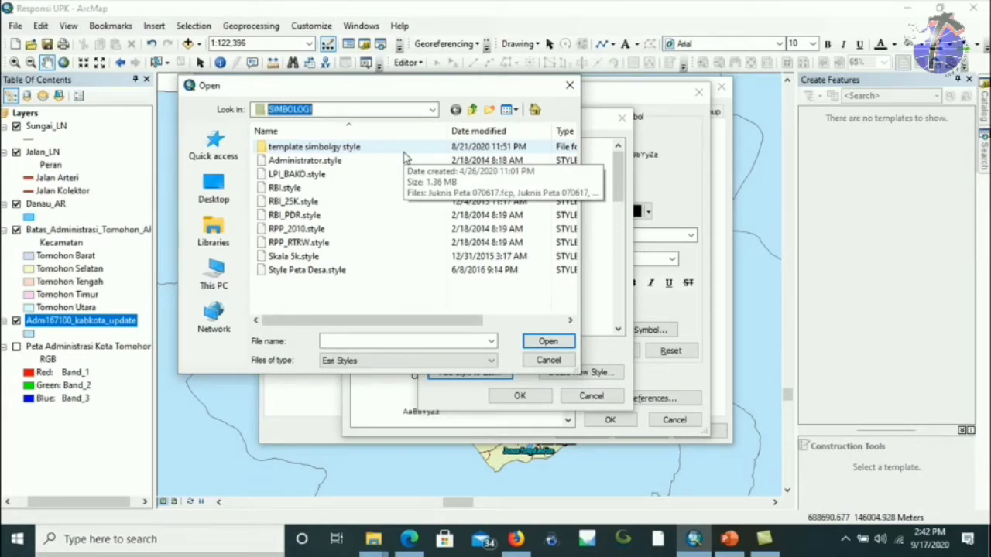
{"action": "left_click", "coordinate": [379, 160]}
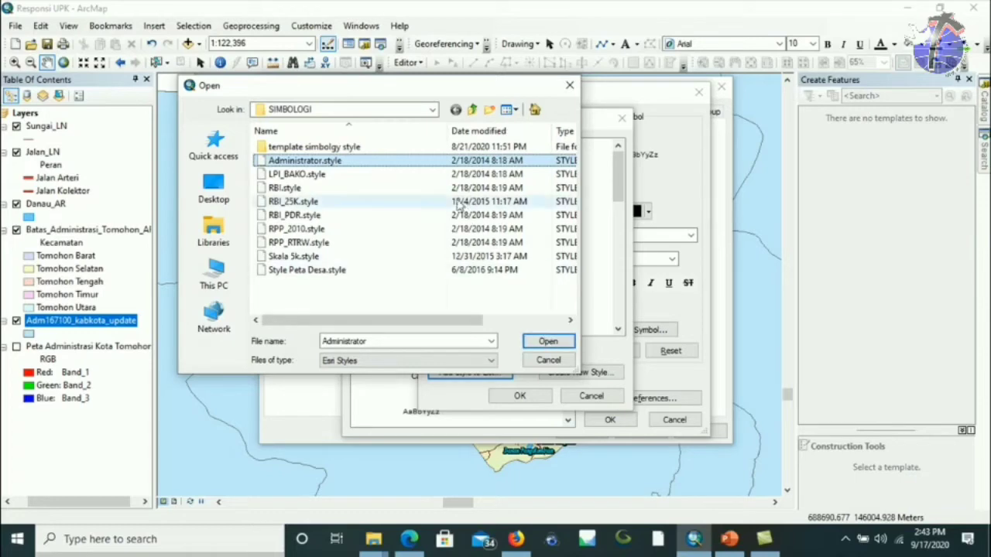
{"action": "left_click", "coordinate": [548, 341]}
Add LPI_BAKO.style and RBI_25K.style to the style references and confirm.
{"action": "left_click", "coordinate": [469, 373]}
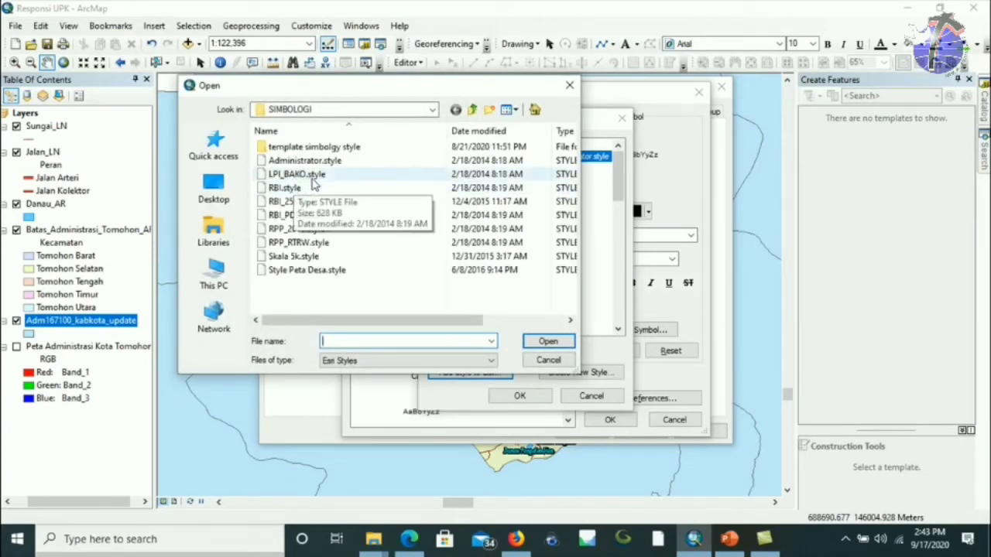
{"action": "left_click", "coordinate": [296, 174]}
{"action": "left_click", "coordinate": [548, 342]}
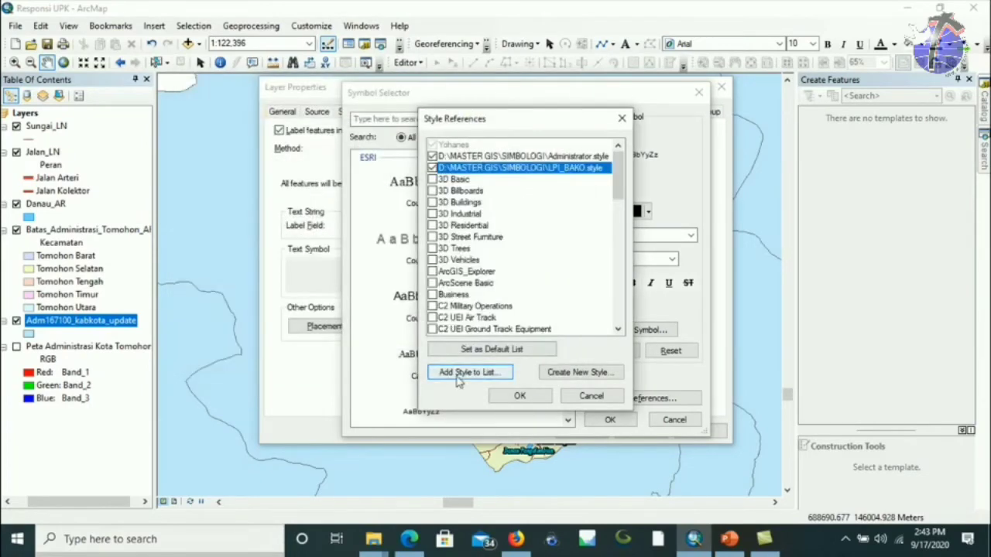
{"action": "key", "text": "Return"}
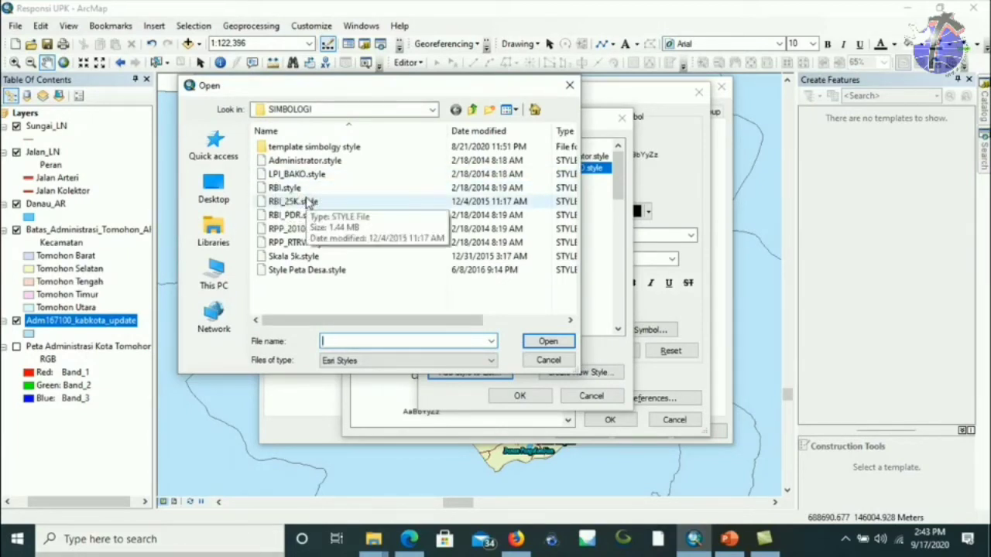
{"action": "left_click", "coordinate": [310, 201]}
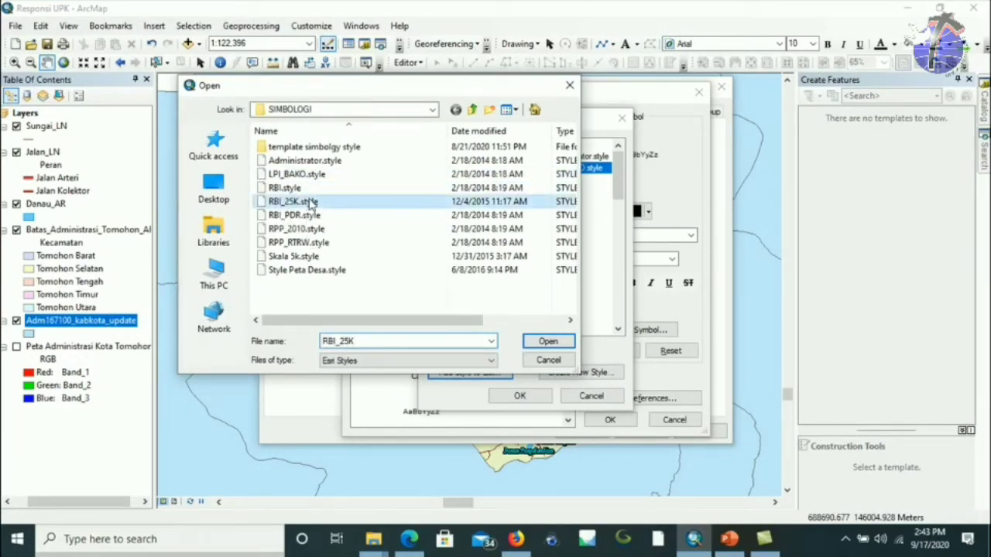
{"action": "left_click", "coordinate": [550, 342]}
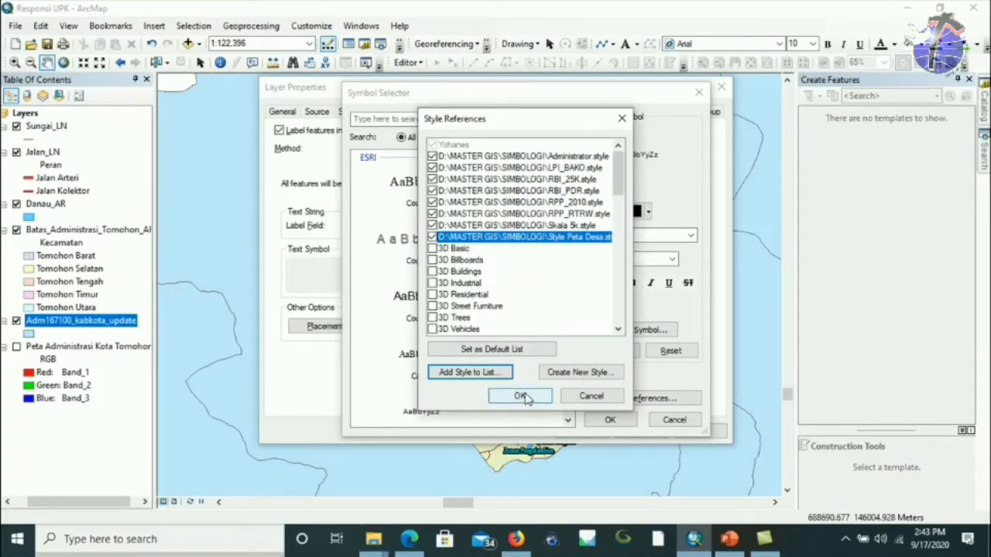
{"action": "left_click", "coordinate": [520, 396]}
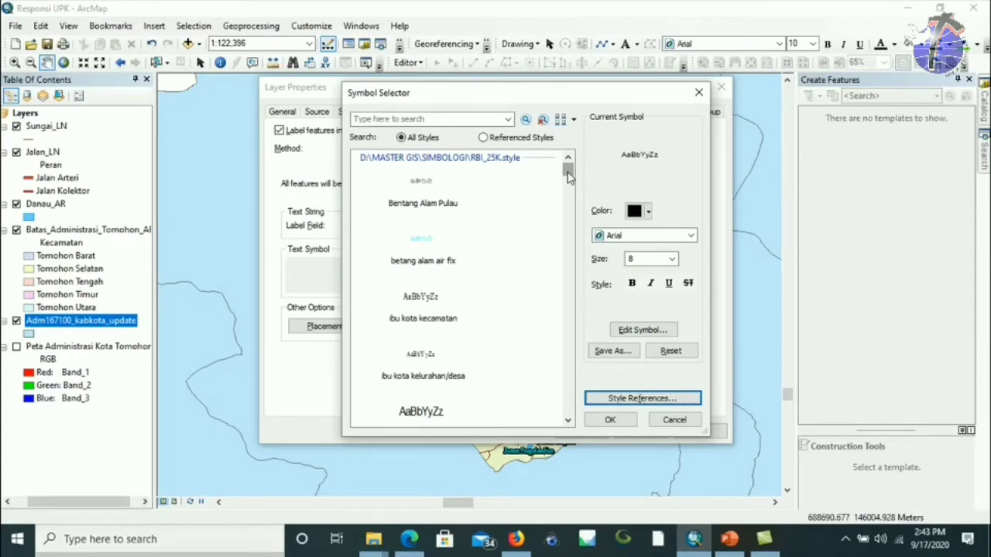
Apply the RBI_25K 'kabupaten' text style, Arial size 12, to the KABUPATEN labels.
{"action": "left_click_drag", "start_coordinate": [567, 176], "coordinate": [592, 169]}
{"action": "left_click_drag", "start_coordinate": [570, 178], "coordinate": [570, 182]}
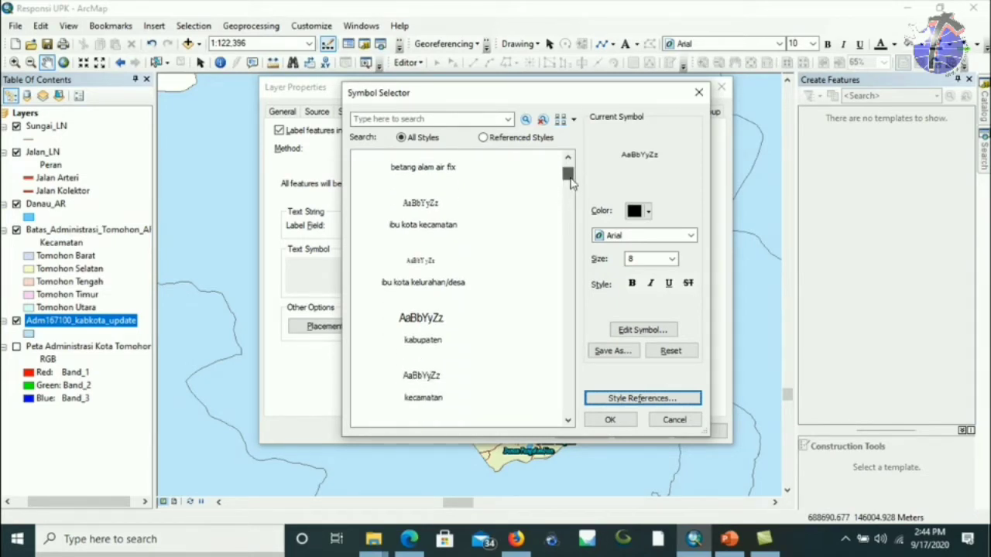
{"action": "left_click", "coordinate": [426, 341]}
{"action": "left_click", "coordinate": [612, 418]}
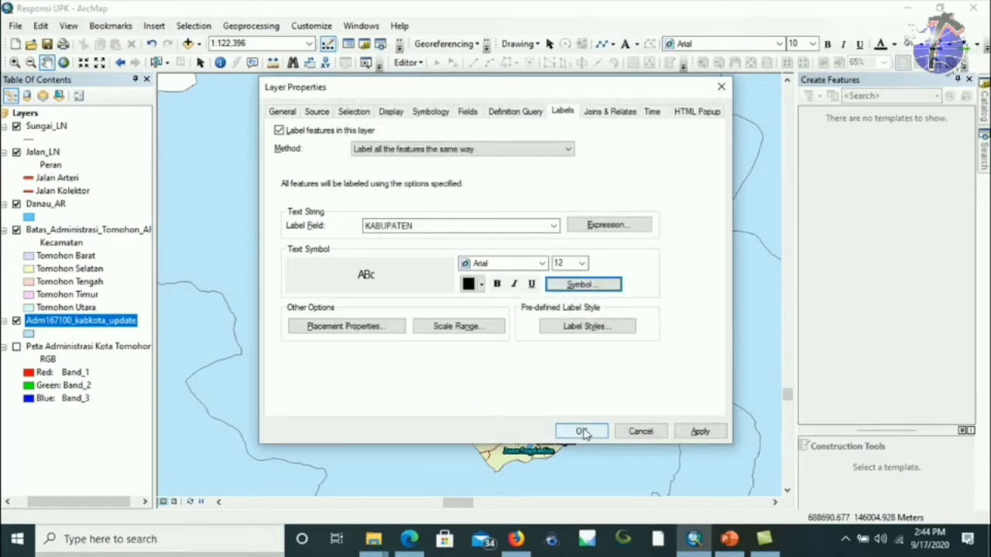
Remove duplicate labels in placement settings and apply the KABUPATEN labels to the map.
{"action": "left_click", "coordinate": [352, 328]}
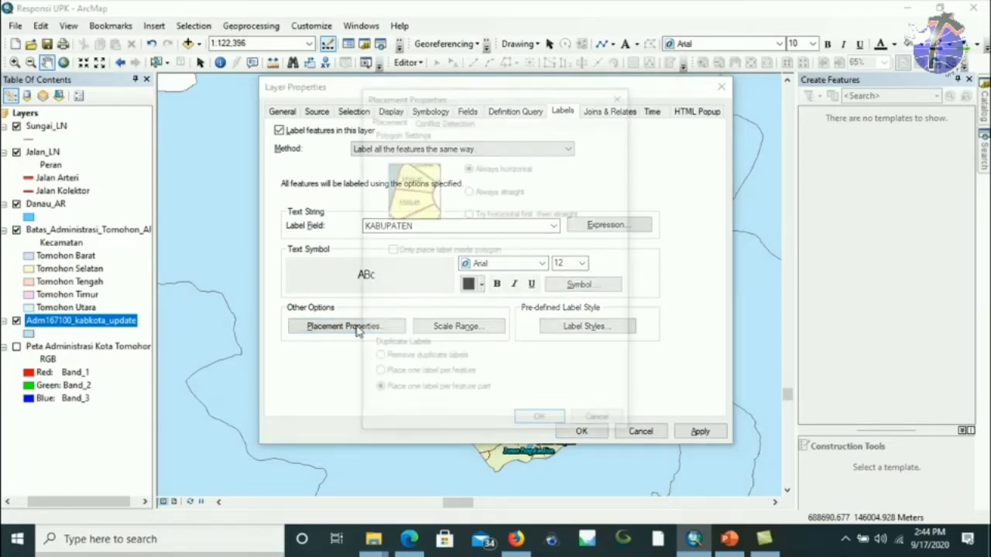
{"action": "left_click", "coordinate": [404, 365]}
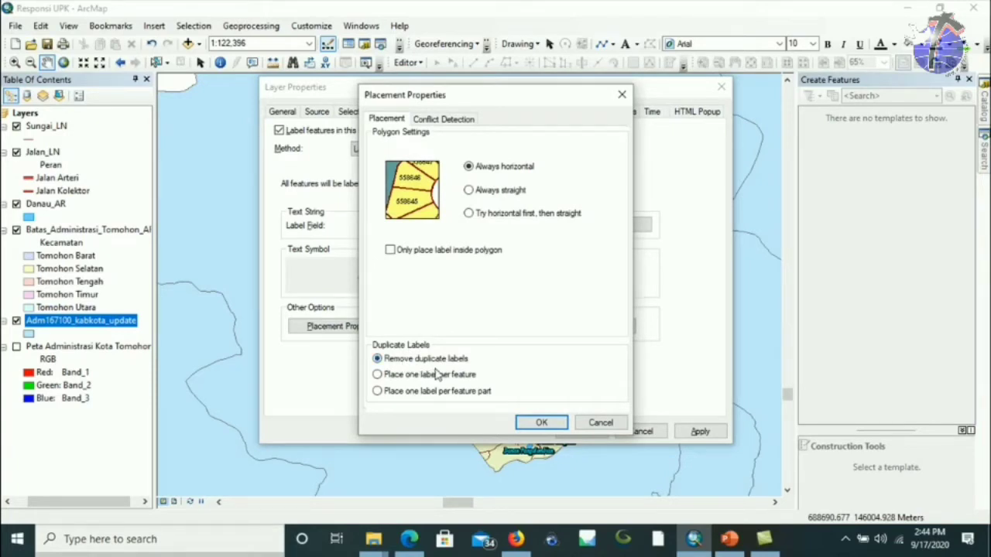
{"action": "left_click", "coordinate": [534, 422]}
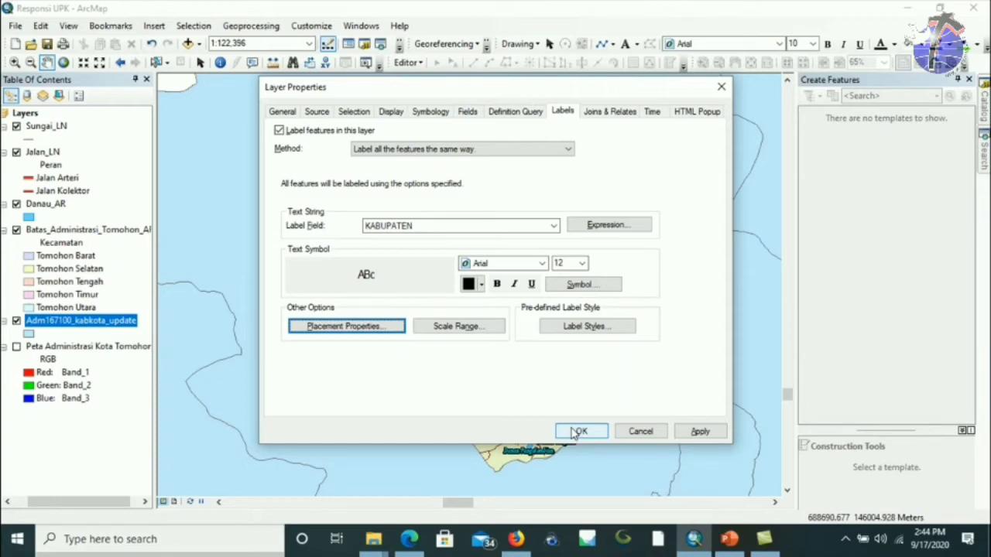
{"action": "left_click", "coordinate": [577, 431]}
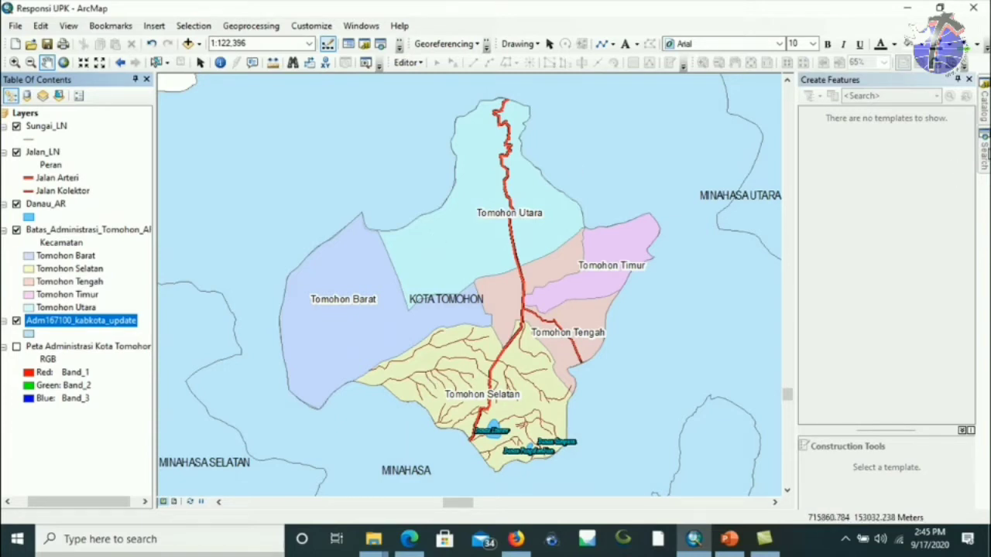
{"action": "left_click", "coordinate": [984, 154]}
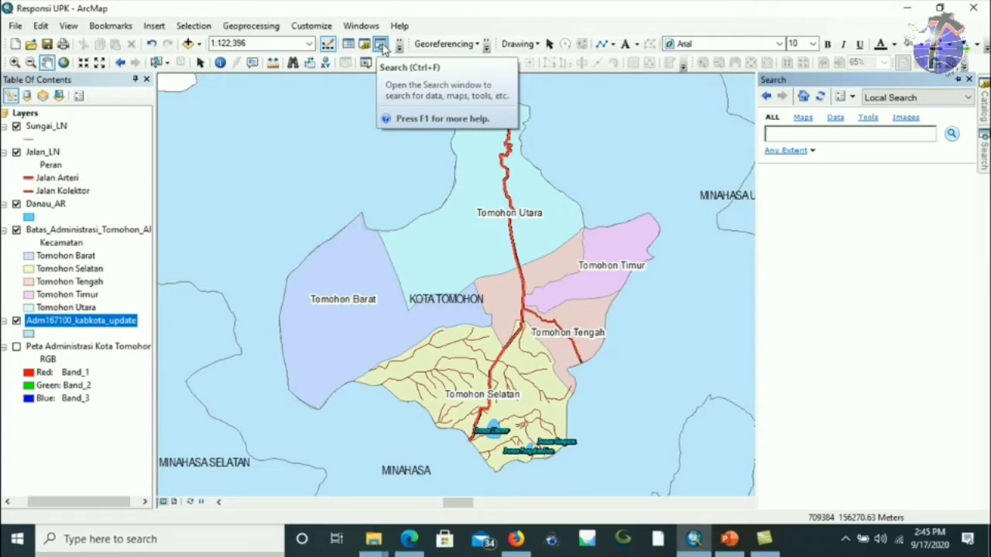
Search for 'polygon to polyline' to find the Polygon To Line tool.
{"action": "left_click", "coordinate": [854, 133]}
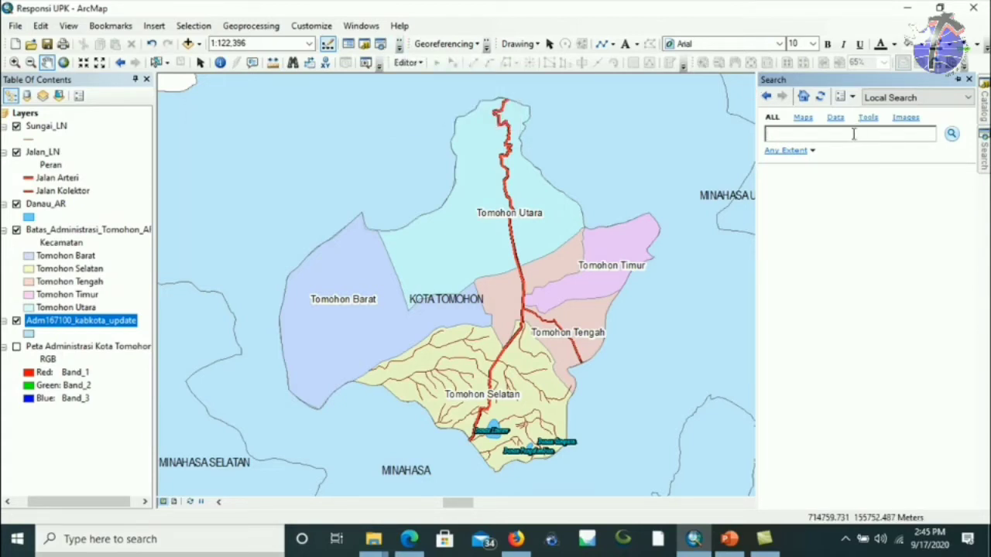
{"action": "type", "text": "polygon to polyline"}
{"action": "key", "text": "Return"}
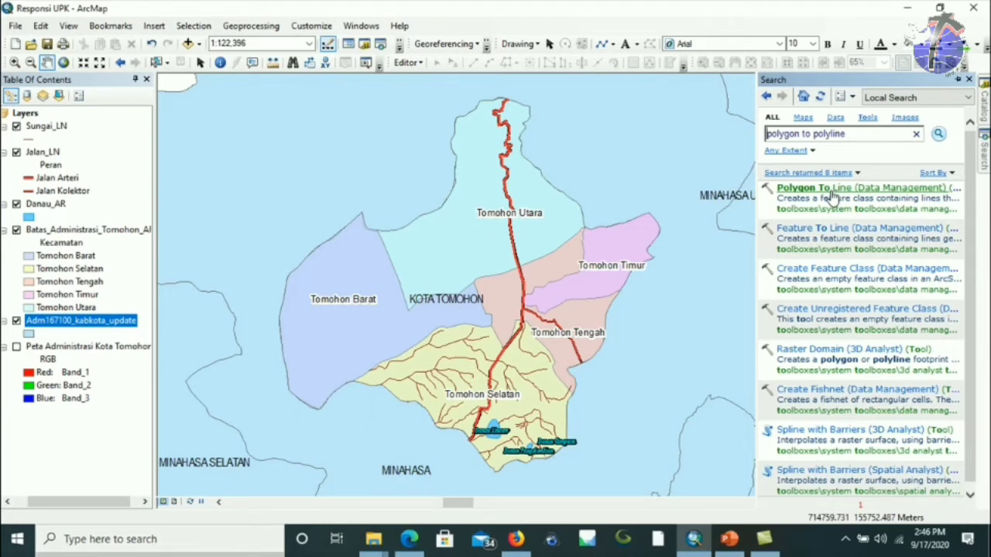
Run Polygon To Line with Batas_Administrasi_Tomohon_AR as input, and browse for the output location.
{"action": "double_click", "coordinate": [827, 195]}
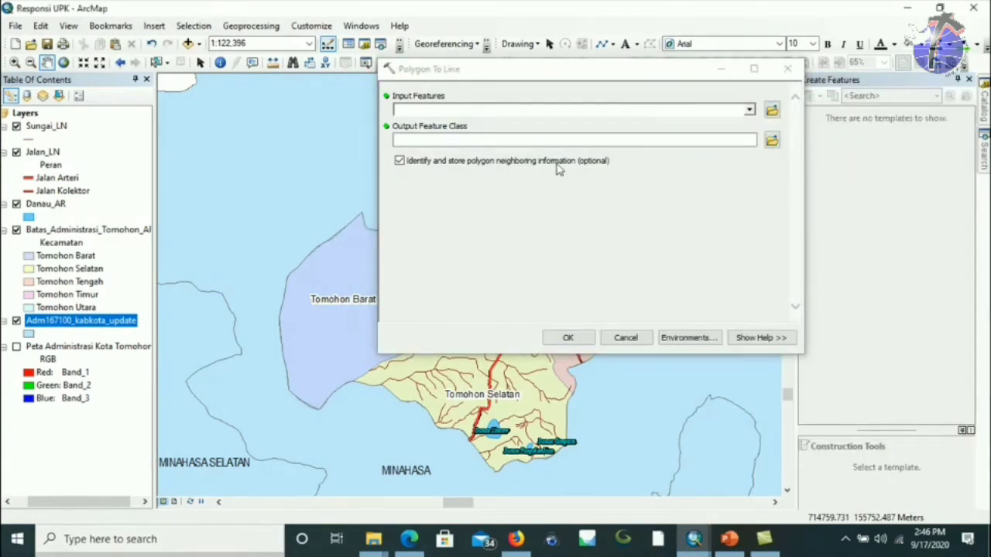
{"action": "left_click_drag", "start_coordinate": [533, 77], "coordinate": [454, 141]}
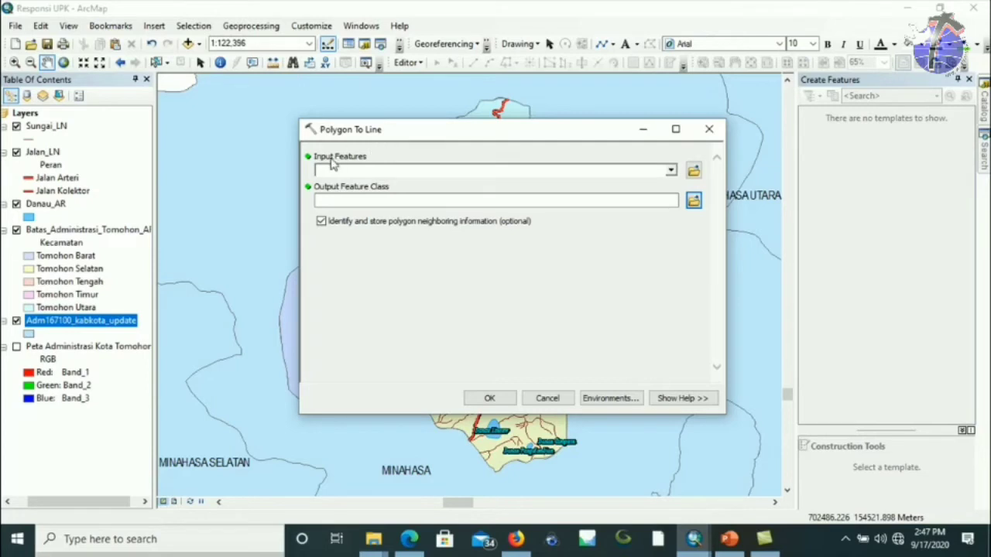
{"action": "left_click_drag", "start_coordinate": [396, 133], "coordinate": [337, 193]}
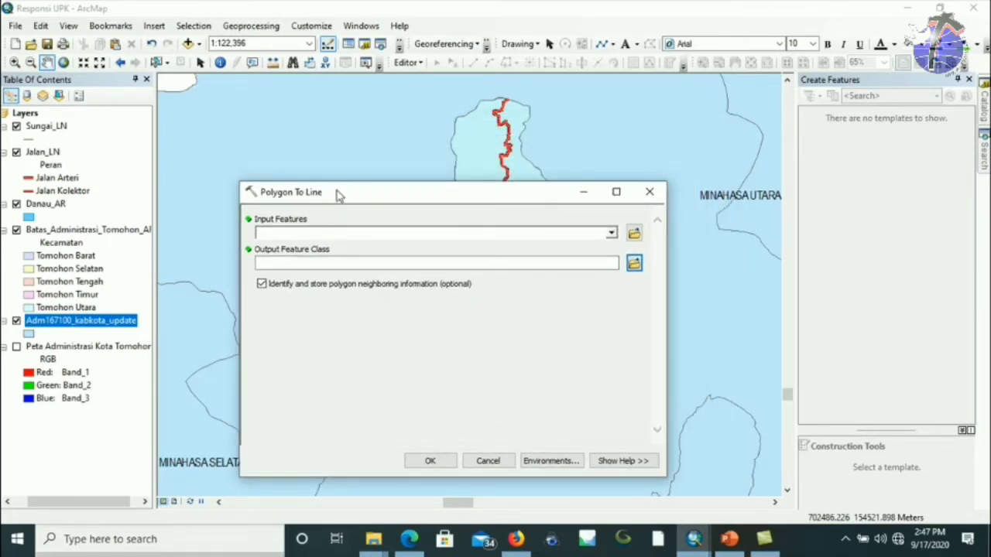
{"action": "left_click", "coordinate": [113, 232]}
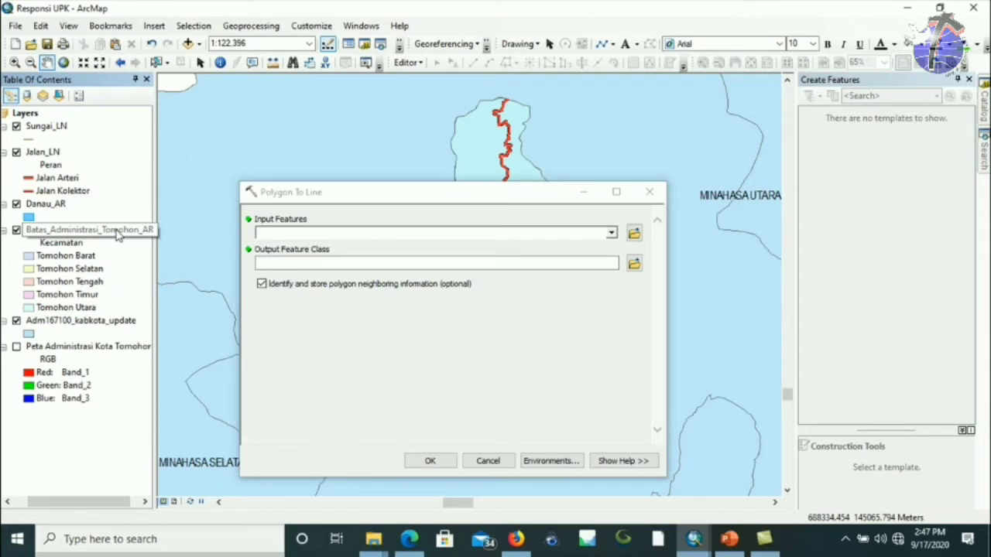
{"action": "left_click_drag", "start_coordinate": [117, 234], "coordinate": [334, 236]}
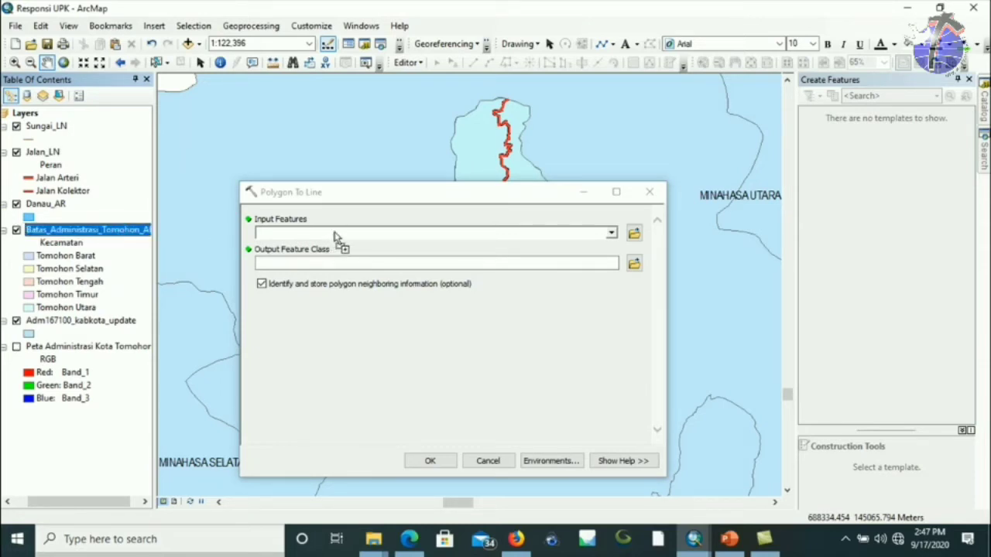
{"action": "left_click_drag", "start_coordinate": [334, 236], "coordinate": [334, 231]}
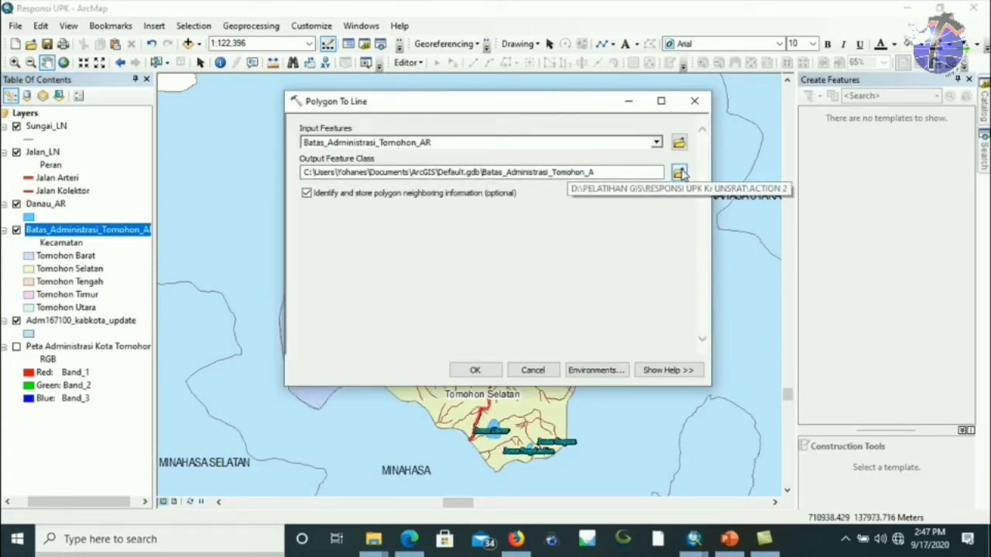
{"action": "left_click", "coordinate": [679, 173]}
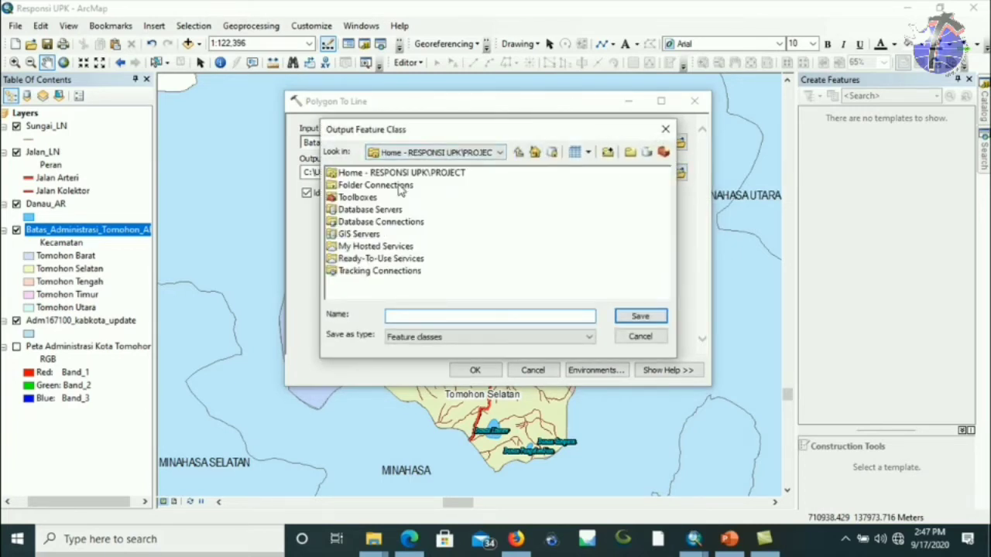
Save the Polygon To Line output as Batas_Administrasi_Tomohon_LN in D:\RESPONSI UPK\VEKTOR and run it.
{"action": "double_click", "coordinate": [400, 189]}
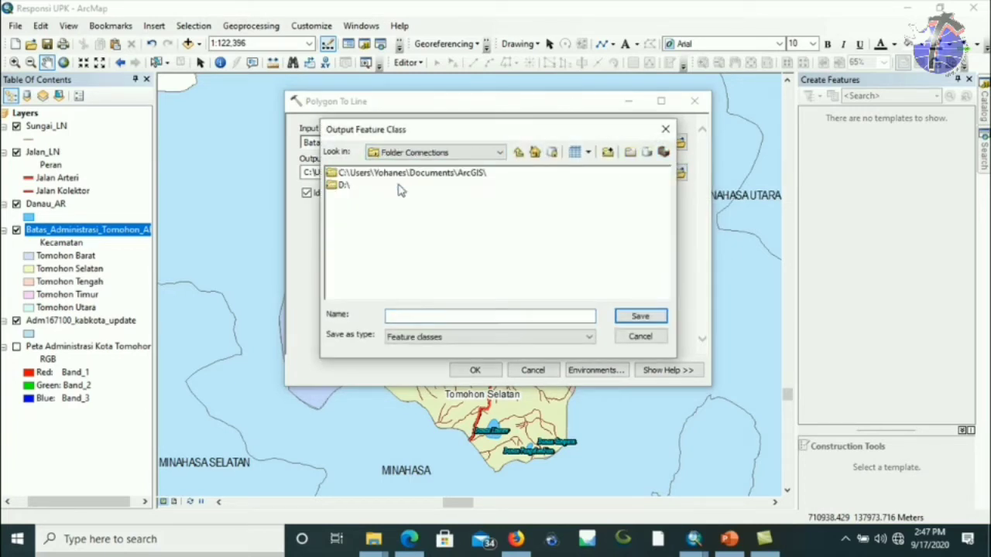
{"action": "double_click", "coordinate": [338, 187]}
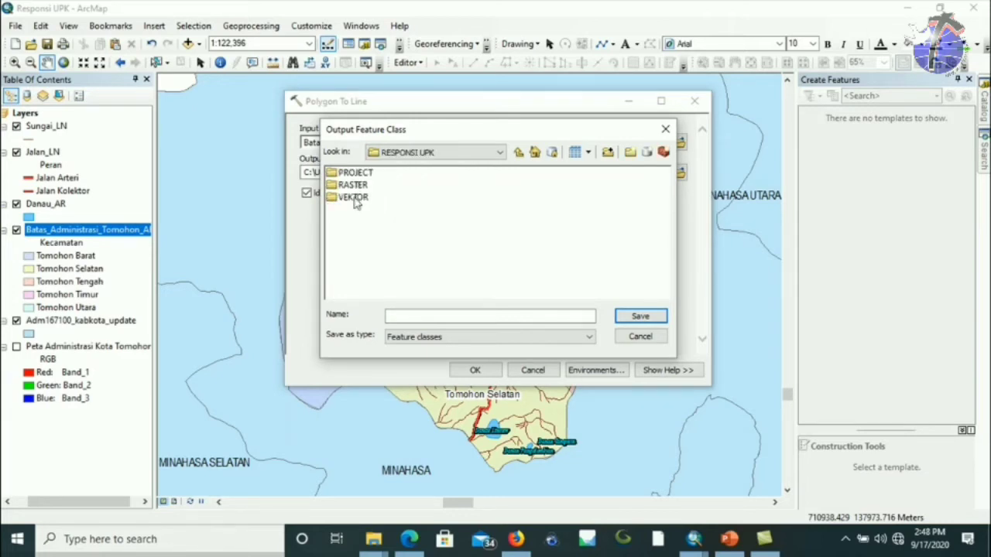
{"action": "double_click", "coordinate": [353, 198]}
{"action": "left_click", "coordinate": [424, 316]}
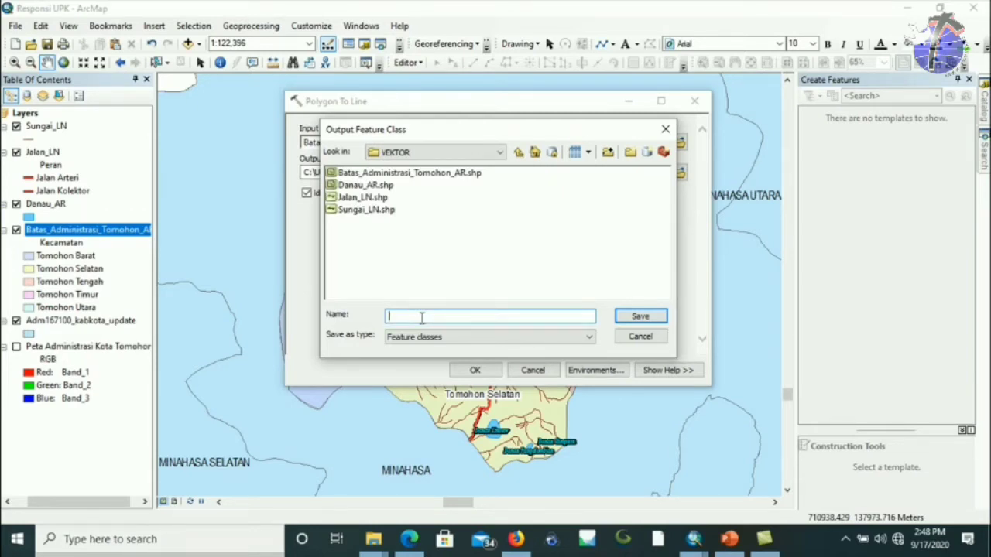
{"action": "type", "text": "Batas_Administrasi_Tom"}
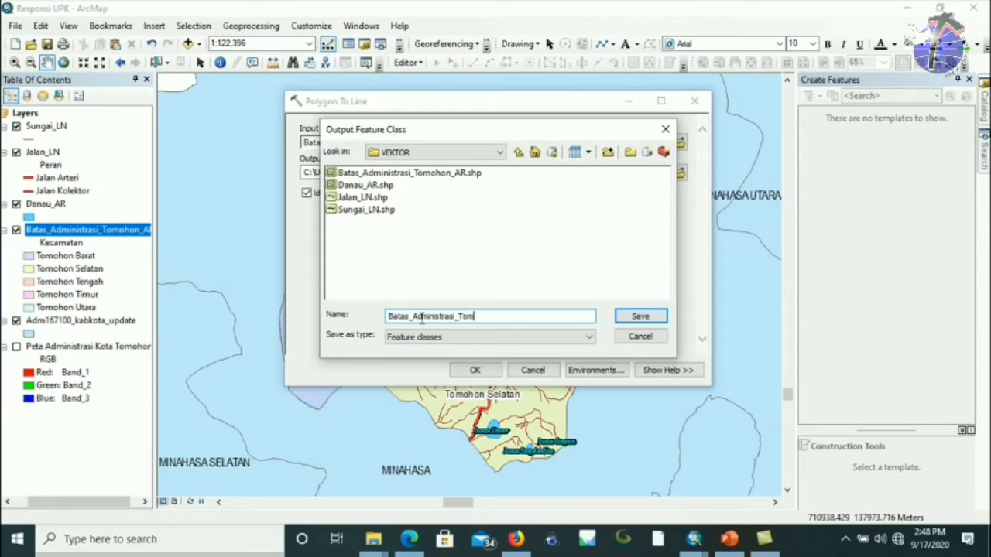
{"action": "type", "text": "ohon_LN"}
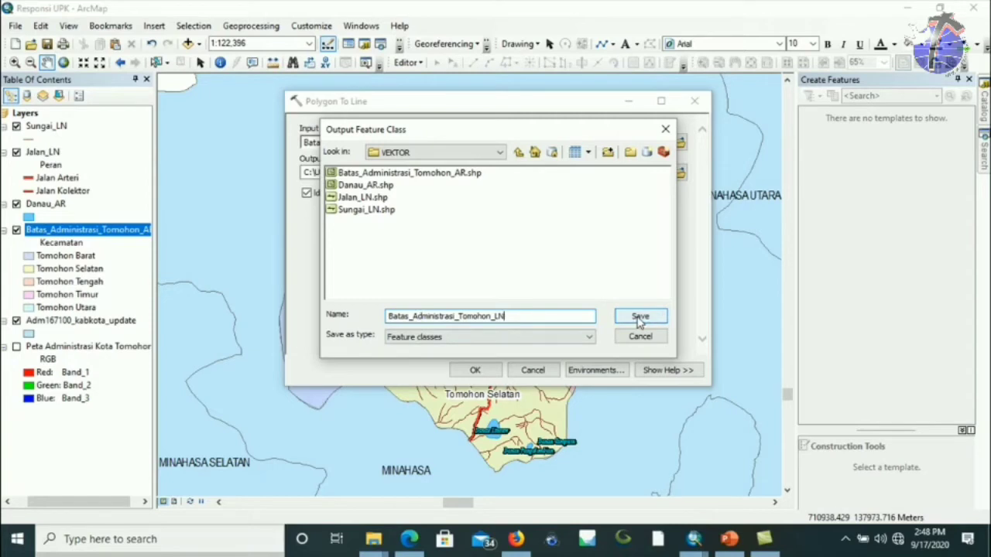
{"action": "left_click", "coordinate": [639, 318]}
{"action": "left_click", "coordinate": [474, 375]}
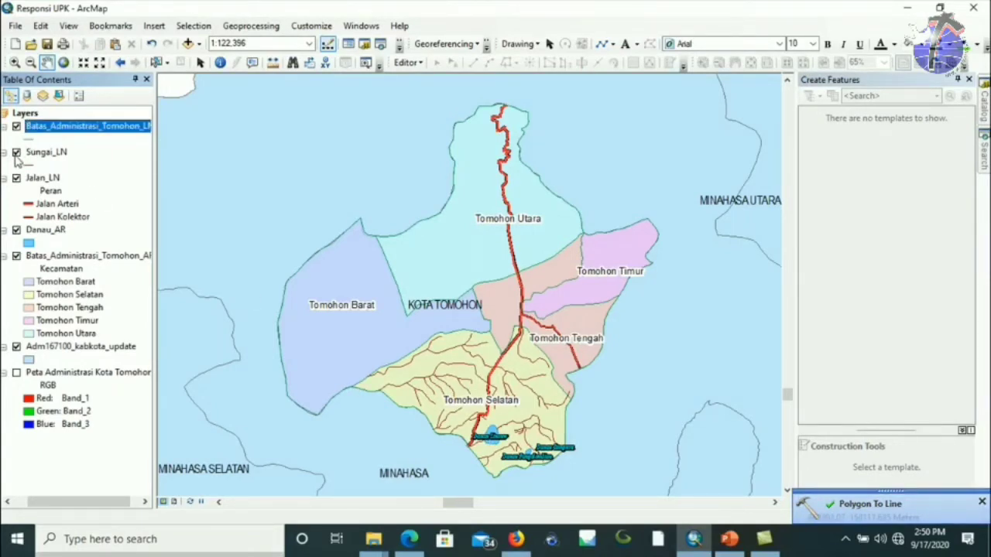
Toggle the kecamatan polygons, regency fill and new boundary lines on and off to compare them.
{"action": "left_click", "coordinate": [16, 255]}
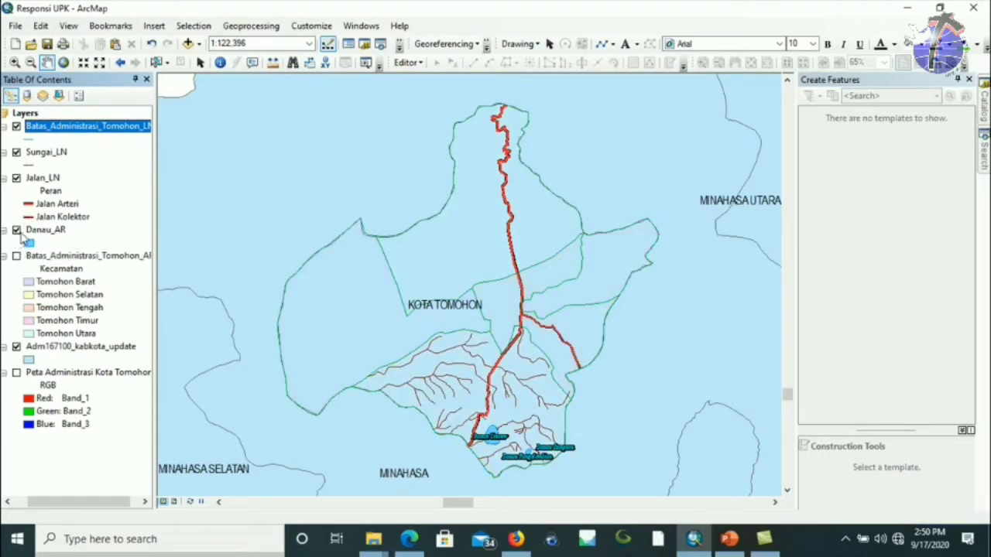
{"action": "left_click", "coordinate": [16, 346]}
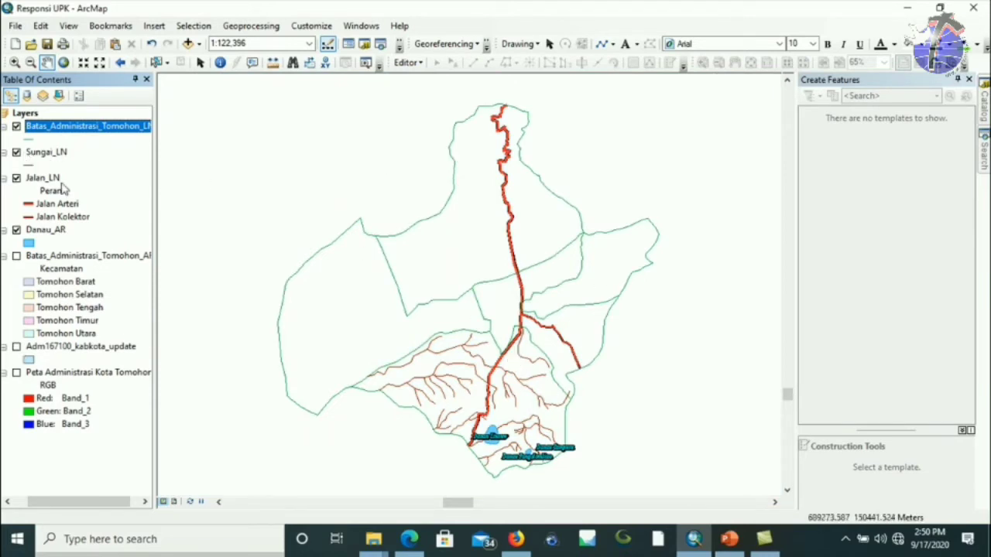
{"action": "left_click", "coordinate": [16, 127]}
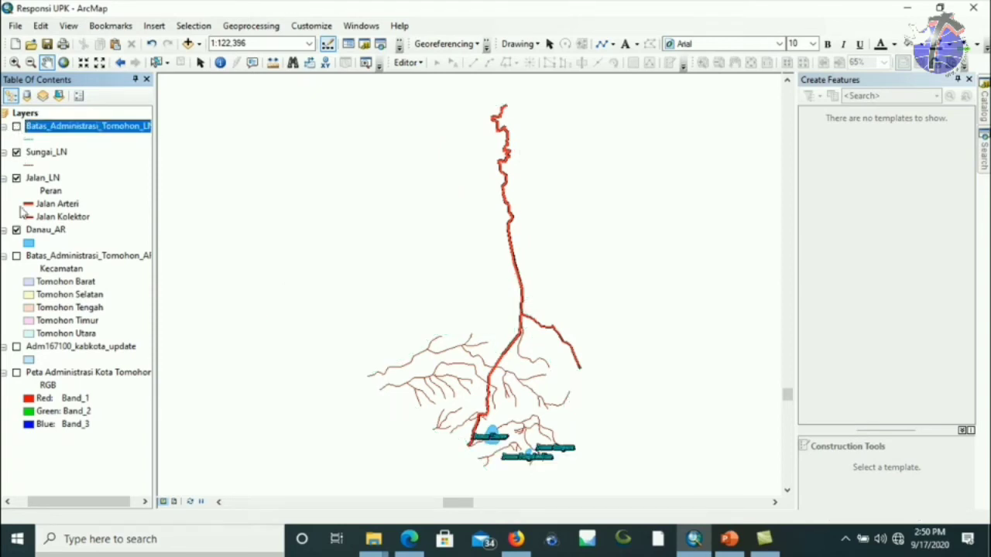
{"action": "left_click", "coordinate": [17, 257]}
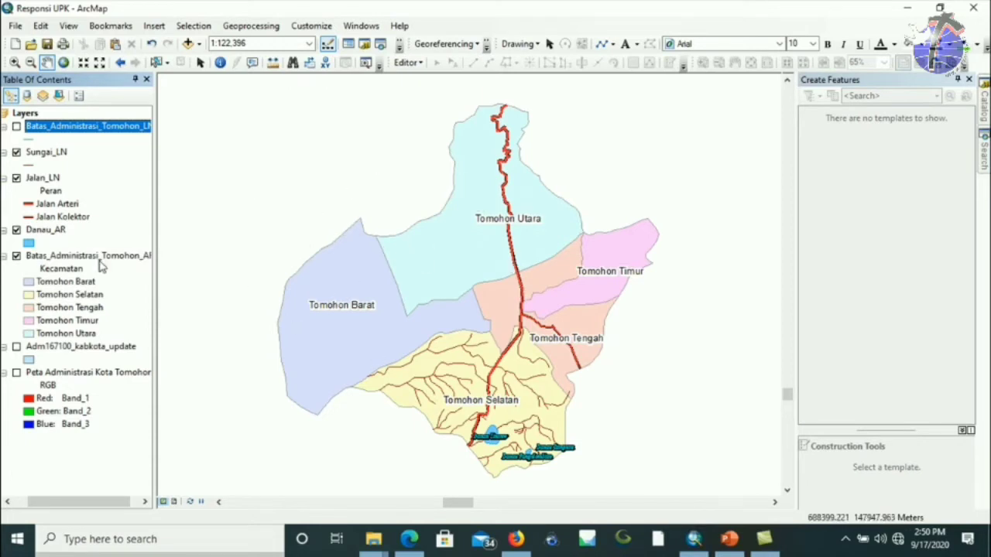
{"action": "left_click", "coordinate": [16, 256]}
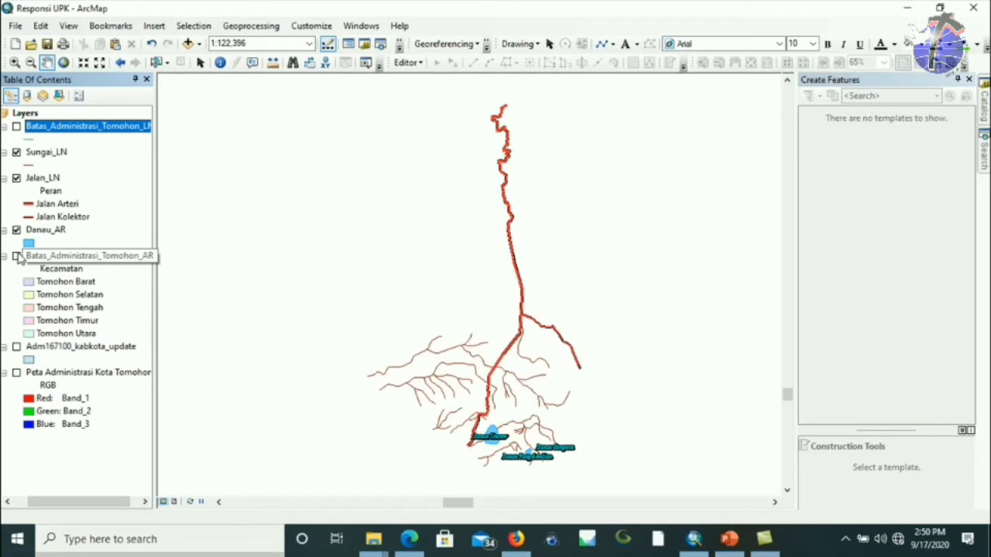
{"action": "left_click", "coordinate": [16, 256]}
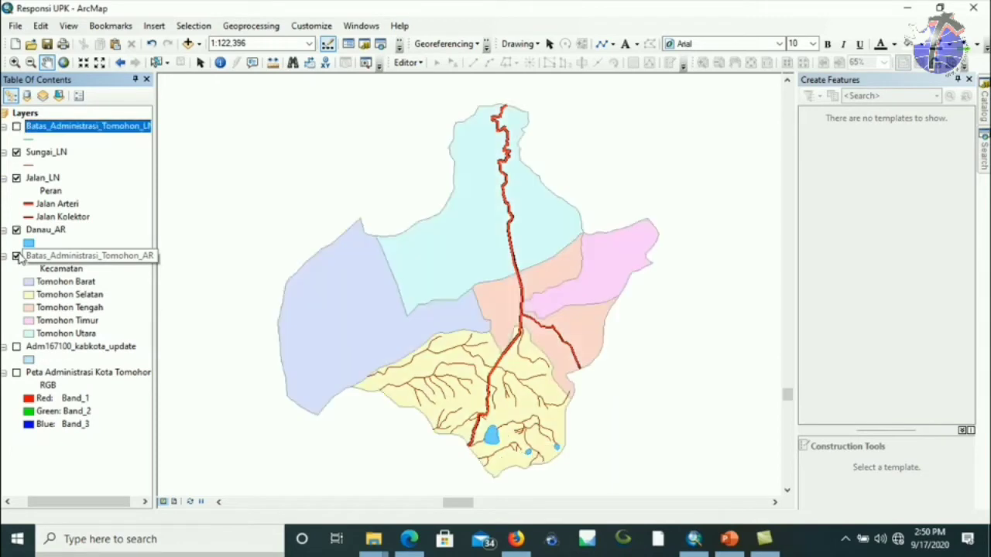
{"action": "left_click", "coordinate": [16, 256]}
{"action": "left_click", "coordinate": [17, 126]}
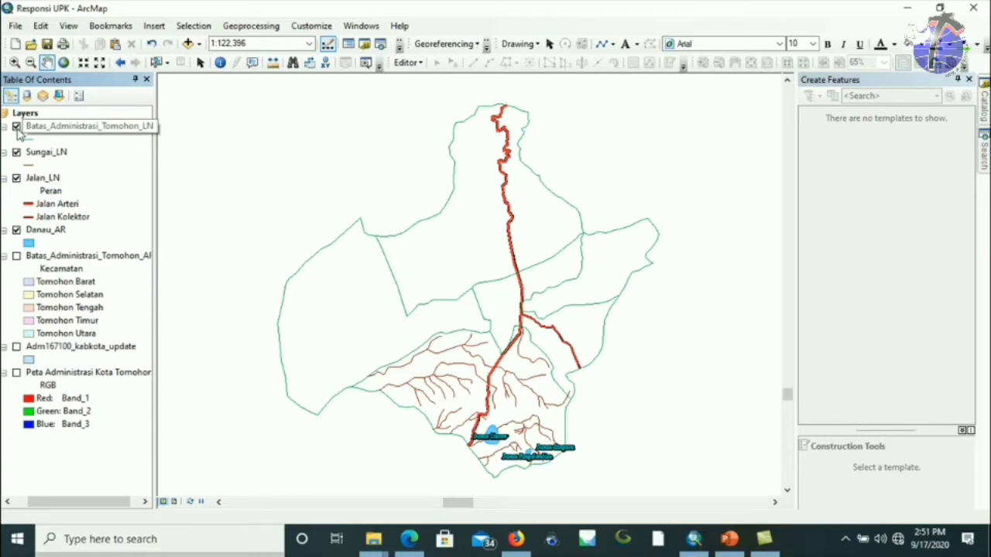
Turn on the kecamatan polygons and Adm167100_kabkota_update, then add Adm167100_update_kabline.
{"action": "left_click", "coordinate": [18, 133]}
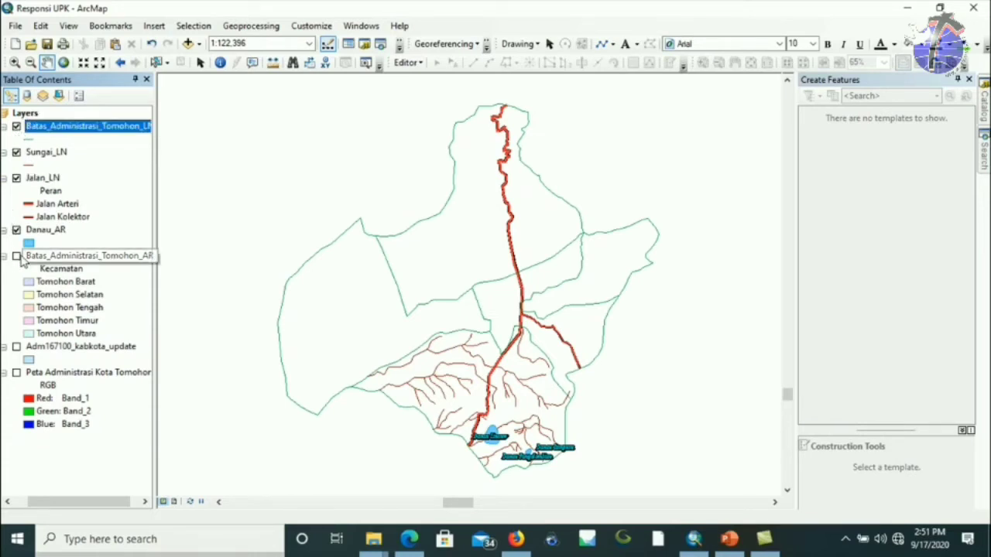
{"action": "left_click", "coordinate": [17, 257]}
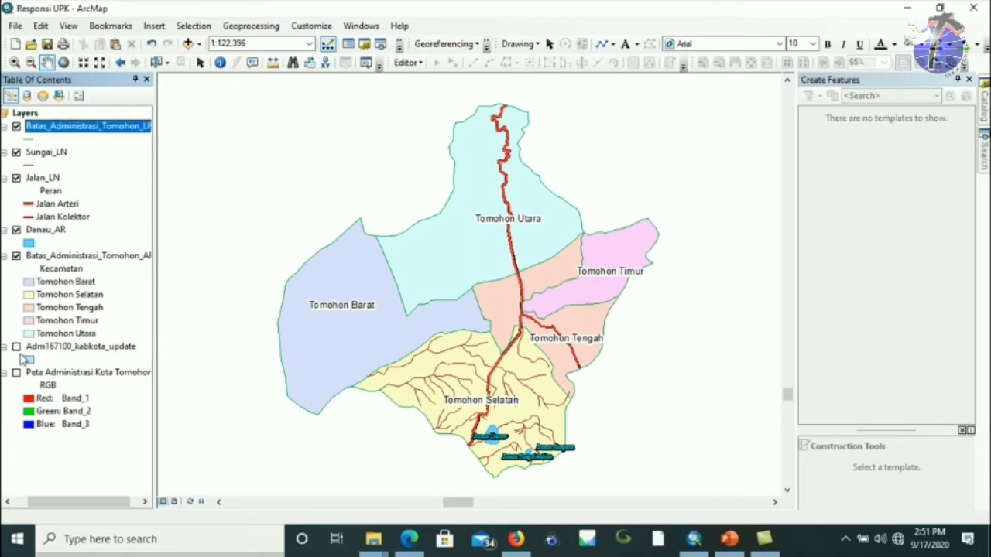
{"action": "left_click", "coordinate": [16, 346]}
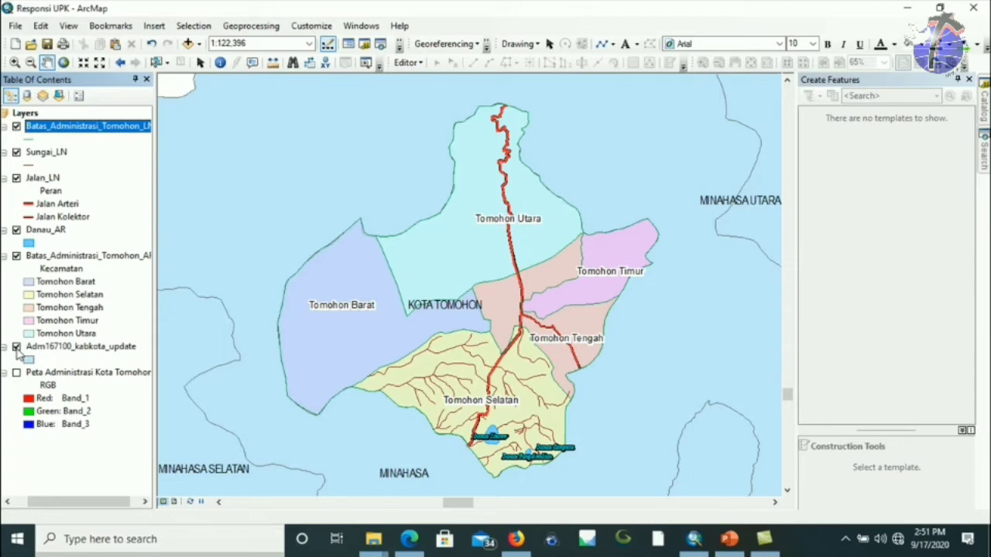
{"action": "left_click", "coordinate": [187, 43]}
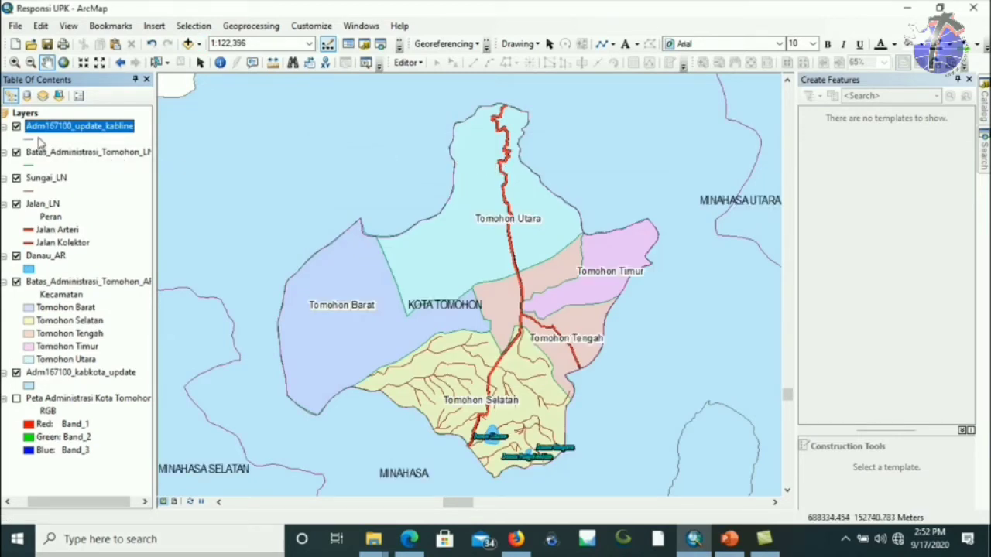
Set Adm167100_kabkota_update's fill colour to white and switch to Layout View.
{"action": "left_click", "coordinate": [28, 386]}
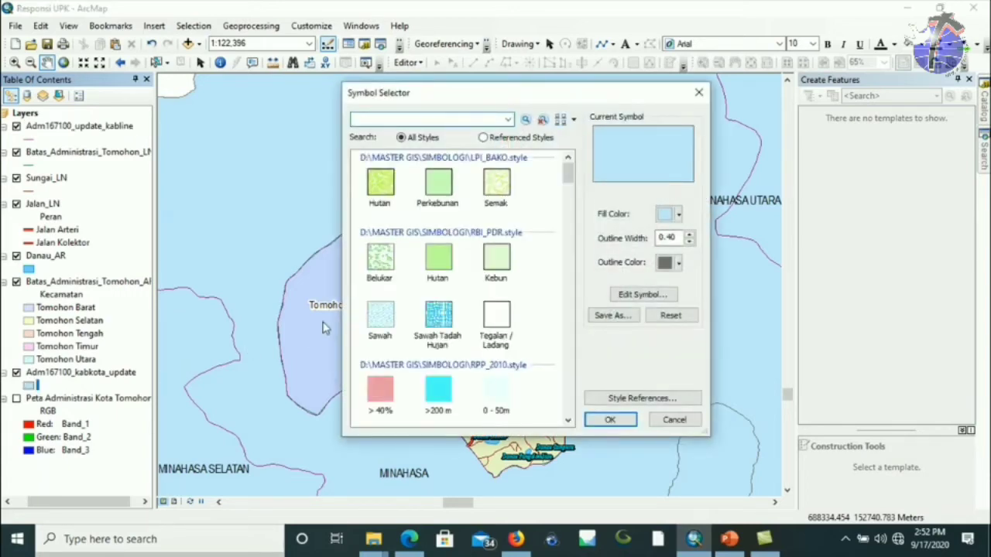
{"action": "left_click", "coordinate": [665, 217]}
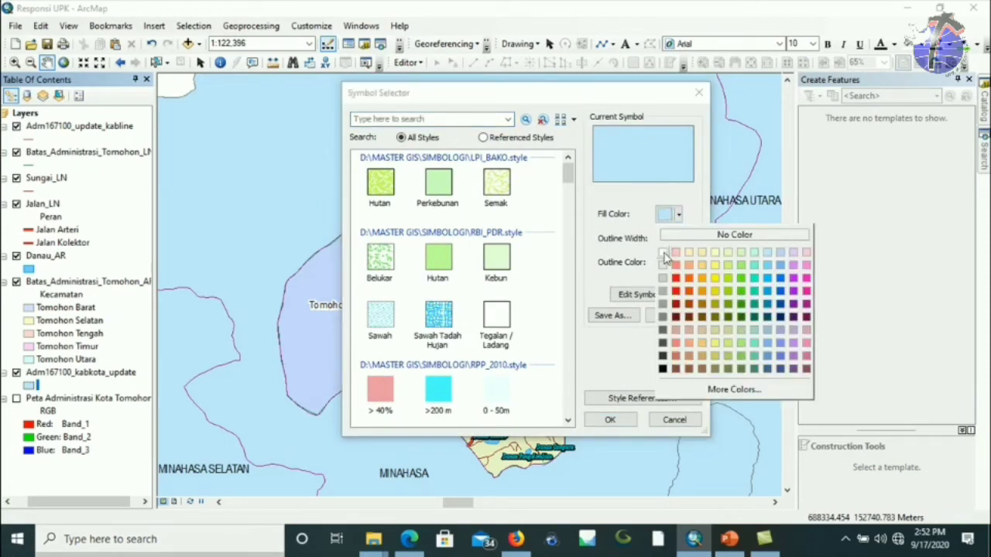
{"action": "left_click", "coordinate": [664, 252]}
{"action": "left_click", "coordinate": [610, 420]}
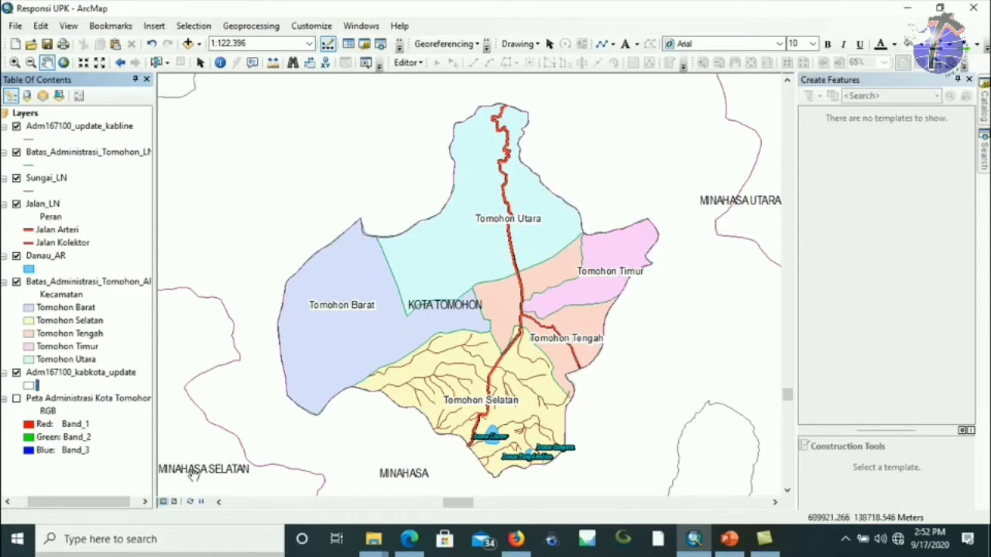
{"action": "left_click", "coordinate": [176, 501]}
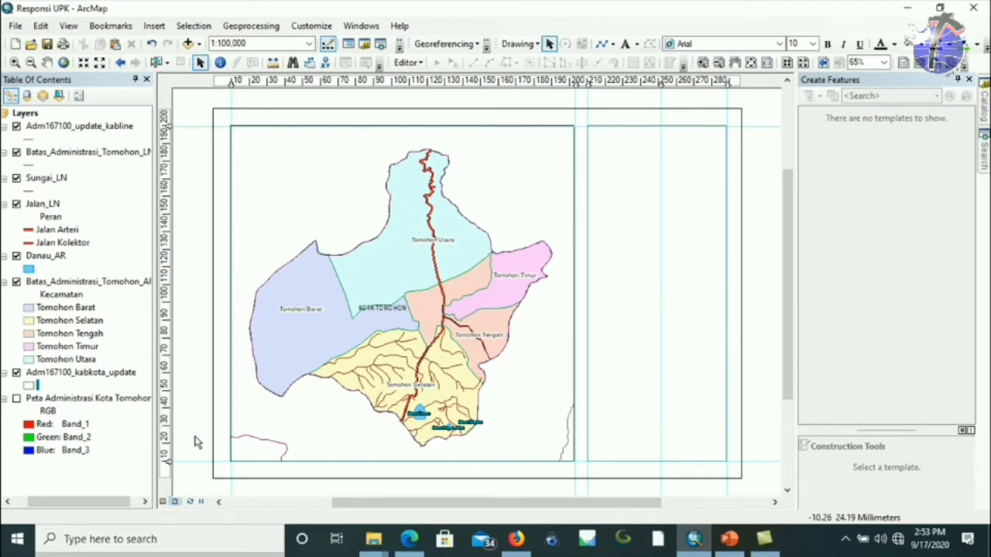
Pan the Tomohon map up and right to centre it in the layout data frame.
{"action": "left_click_drag", "start_coordinate": [308, 293], "coordinate": [331, 288]}
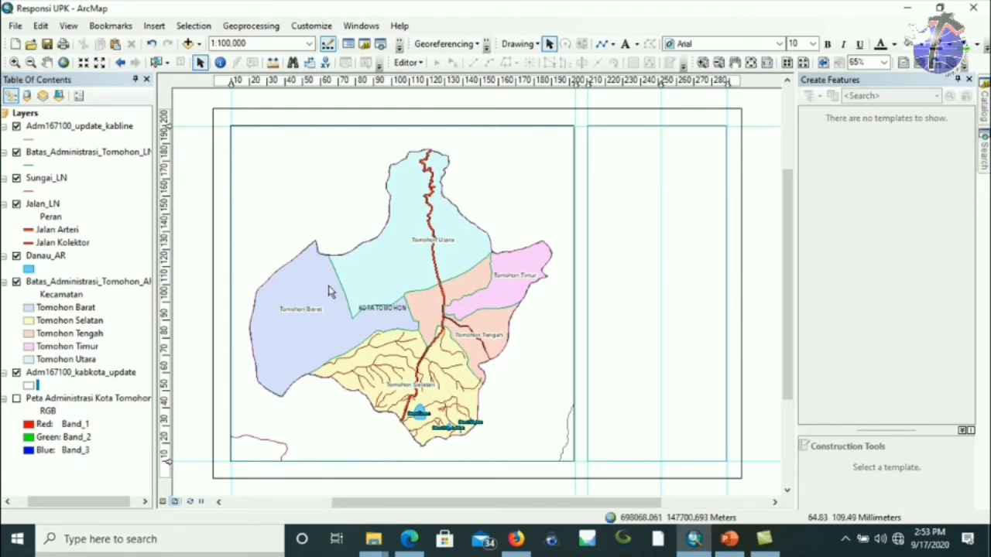
{"action": "left_click", "coordinate": [47, 62]}
{"action": "mouse_move", "coordinate": [431, 368]}
{"action": "left_mouse_down"}
{"action": "mouse_move", "coordinate": [446, 358]}
{"action": "mouse_move", "coordinate": [425, 372]}
{"action": "left_mouse_up"}
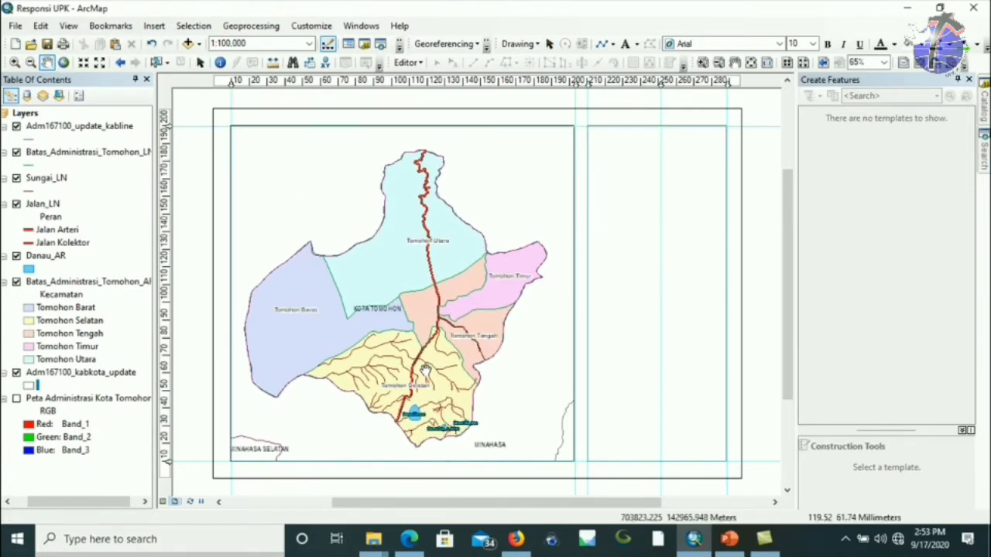
{"action": "left_click_drag", "start_coordinate": [425, 370], "coordinate": [435, 349]}
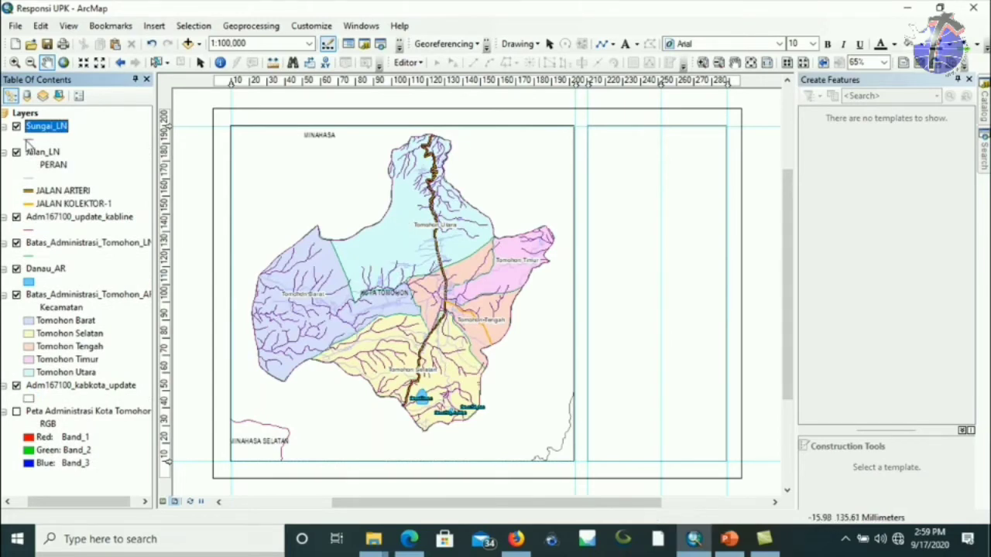
Colour the Sungai_LN river lines blue and nudge the map slightly left and down.
{"action": "left_click", "coordinate": [28, 144]}
{"action": "left_click", "coordinate": [659, 210]}
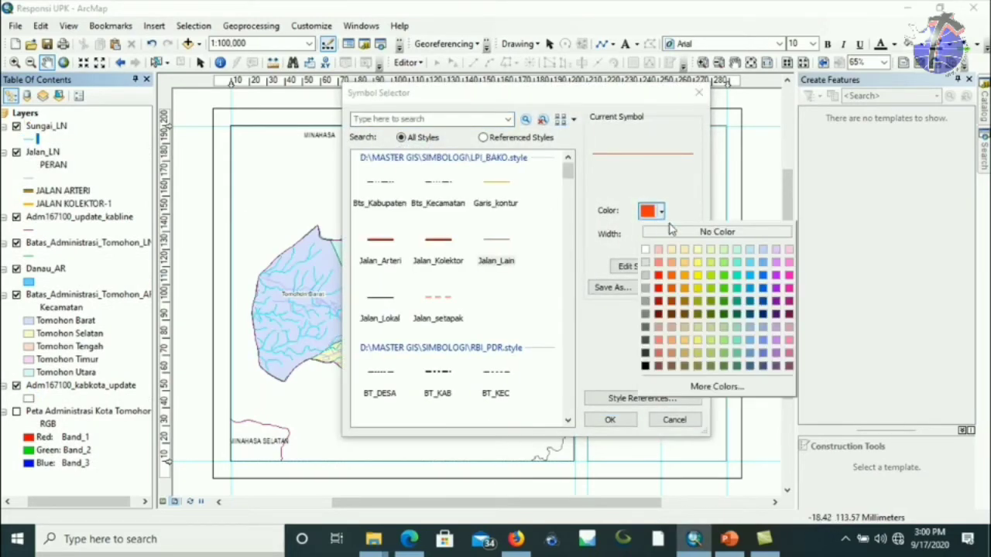
{"action": "left_click", "coordinate": [762, 274]}
{"action": "left_click", "coordinate": [611, 419]}
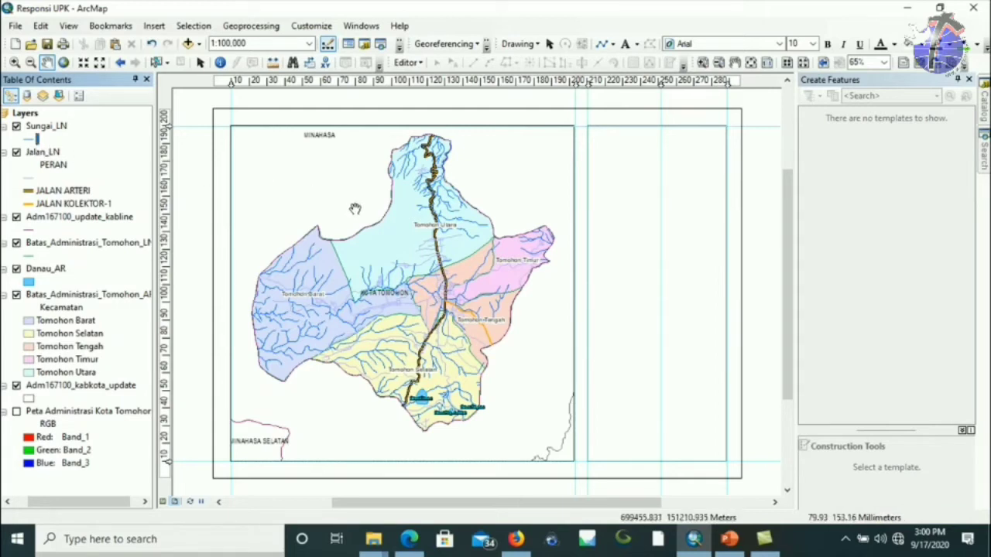
{"action": "left_click_drag", "start_coordinate": [354, 209], "coordinate": [348, 214]}
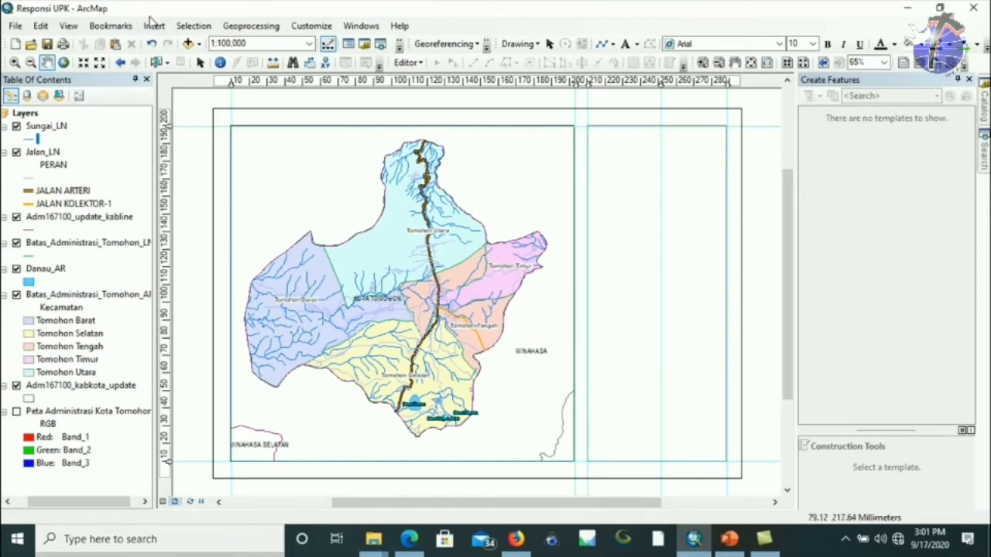
Insert the Logo_Fatek_Unsrat picture into the page layout.
{"action": "left_click", "coordinate": [154, 28]}
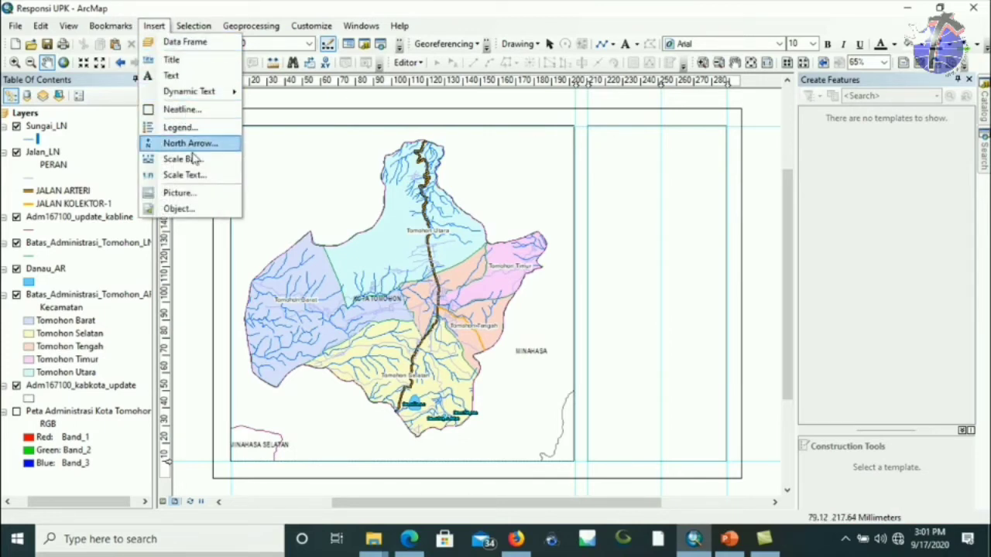
{"action": "left_click", "coordinate": [180, 194]}
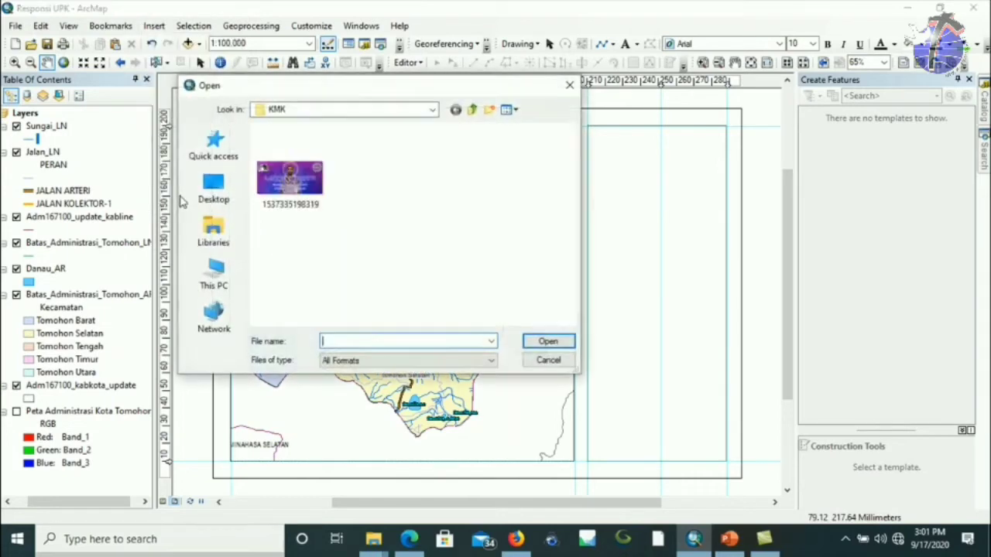
{"action": "left_click_drag", "start_coordinate": [568, 155], "coordinate": [570, 279]}
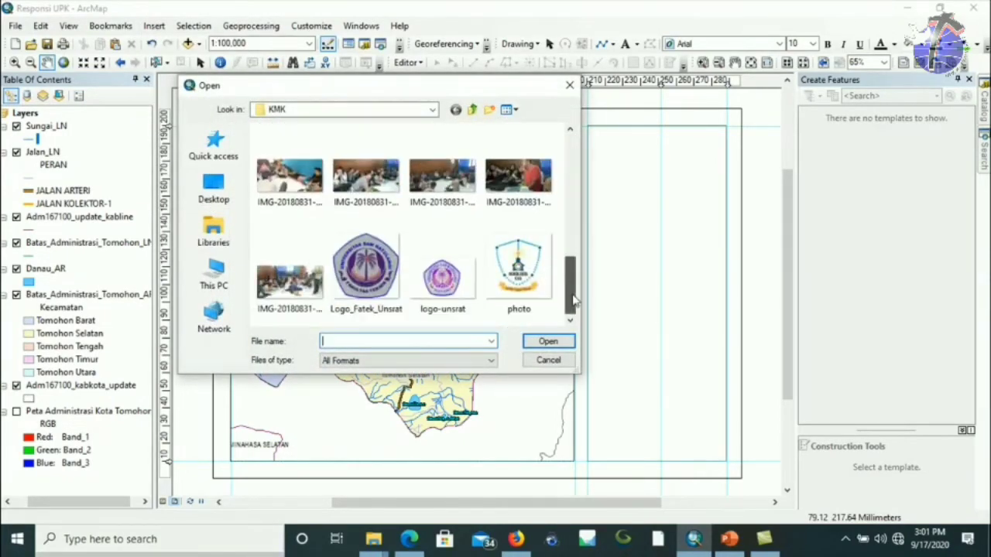
{"action": "left_click", "coordinate": [384, 288]}
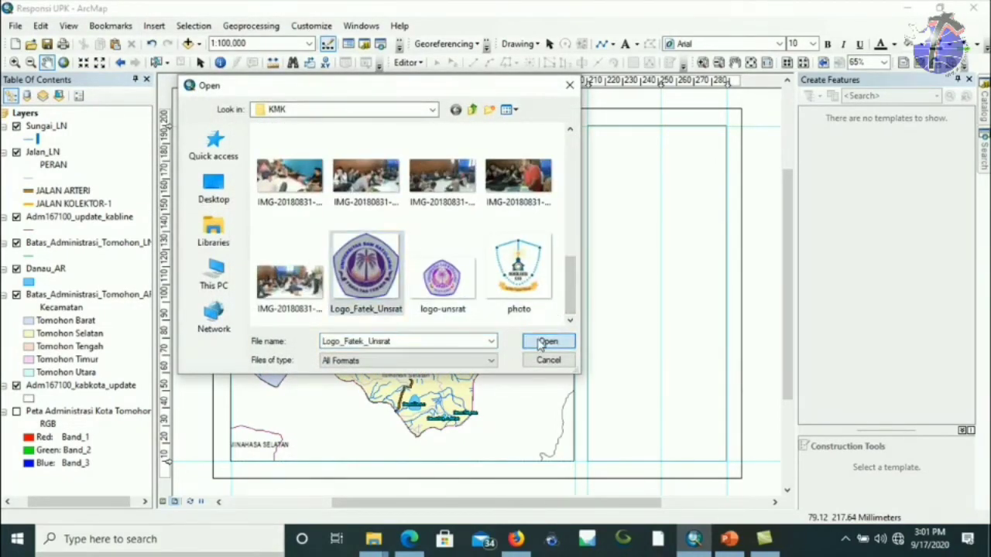
{"action": "left_click", "coordinate": [545, 342]}
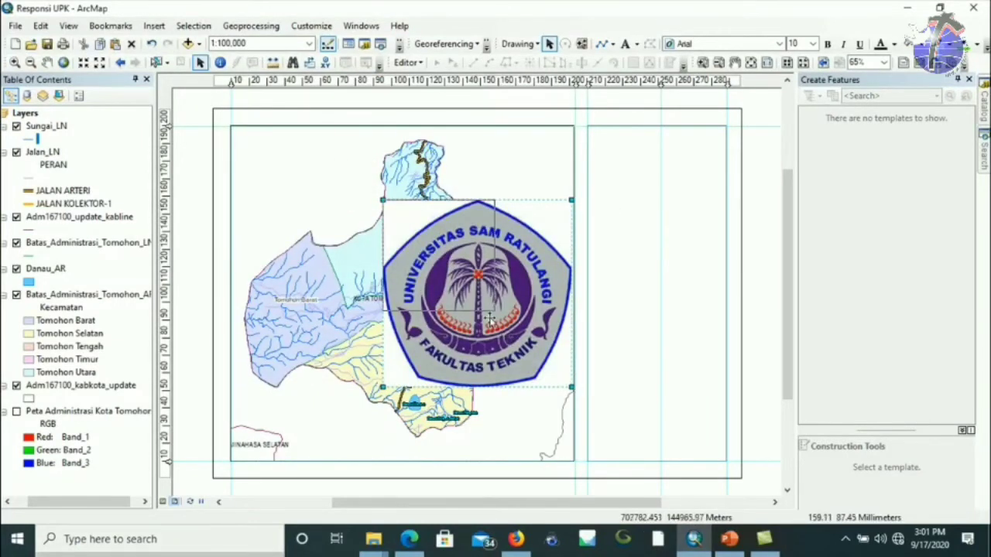
Shrink the logo and move it to the top of the right panel, adding a guide at 197.70 mm.
{"action": "left_click_drag", "start_coordinate": [383, 199], "coordinate": [636, 167]}
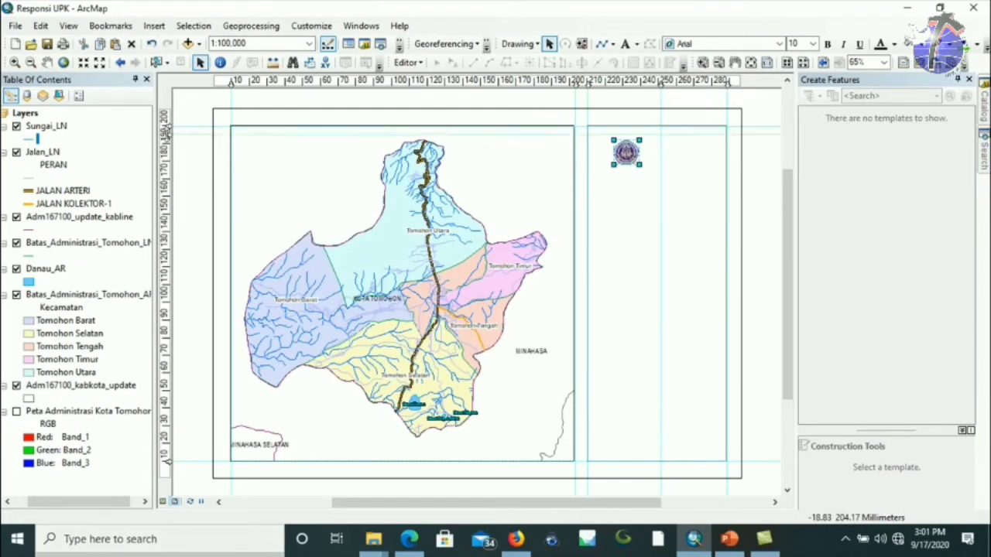
{"action": "left_click_drag", "start_coordinate": [165, 132], "coordinate": [167, 130]}
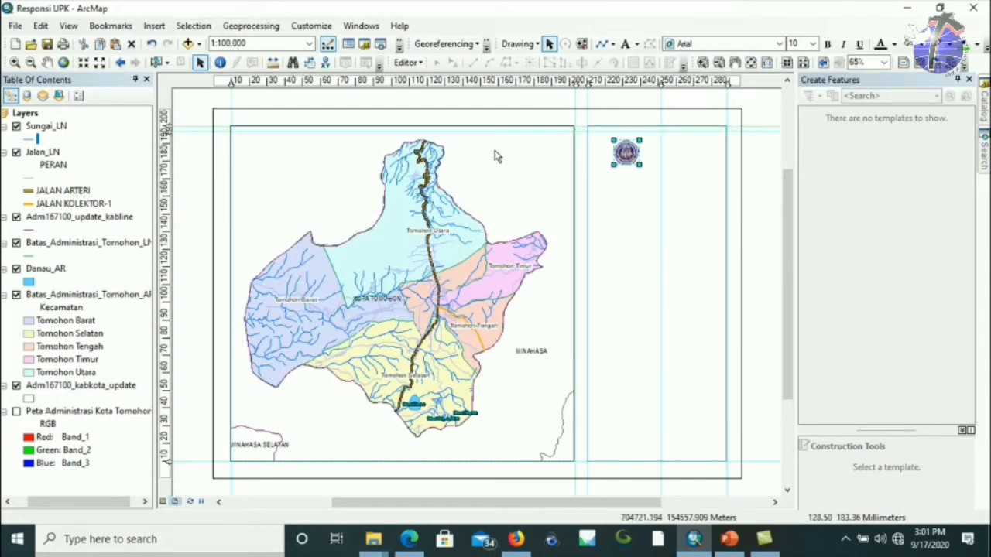
{"action": "left_click_drag", "start_coordinate": [631, 158], "coordinate": [635, 144]}
Insert the LOGO UPK picture from the Downloads folder into the layout.
{"action": "left_click", "coordinate": [154, 26]}
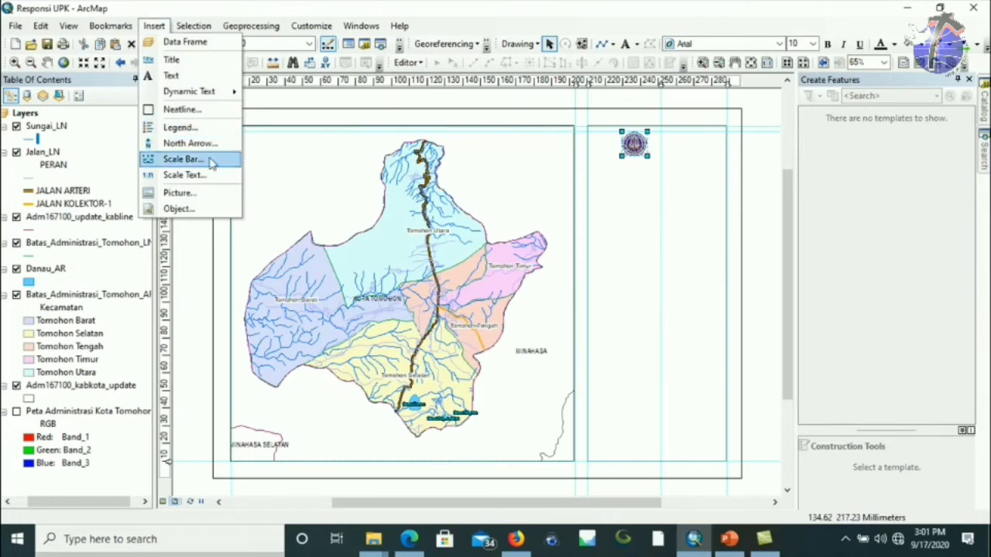
{"action": "left_click", "coordinate": [191, 193]}
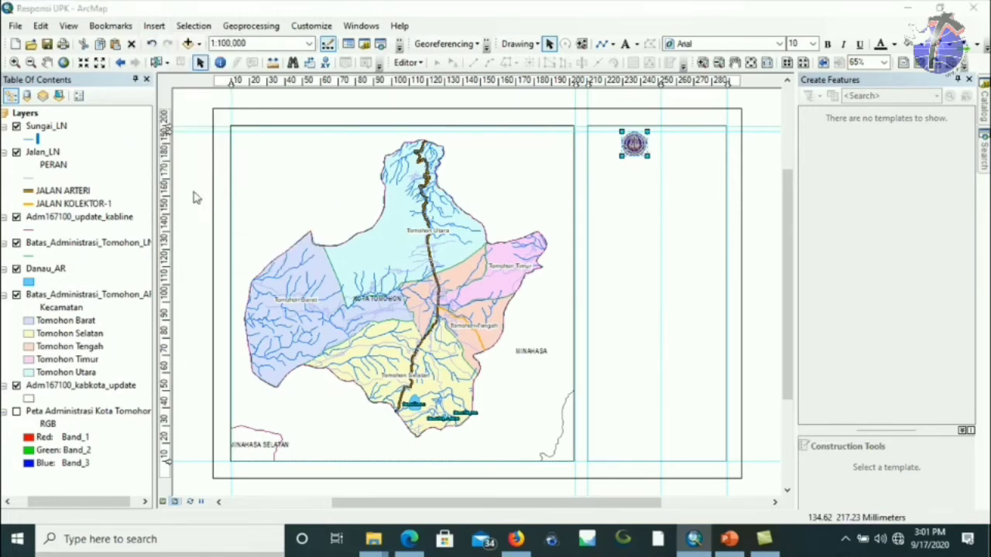
{"action": "key", "text": "alt+Up"}
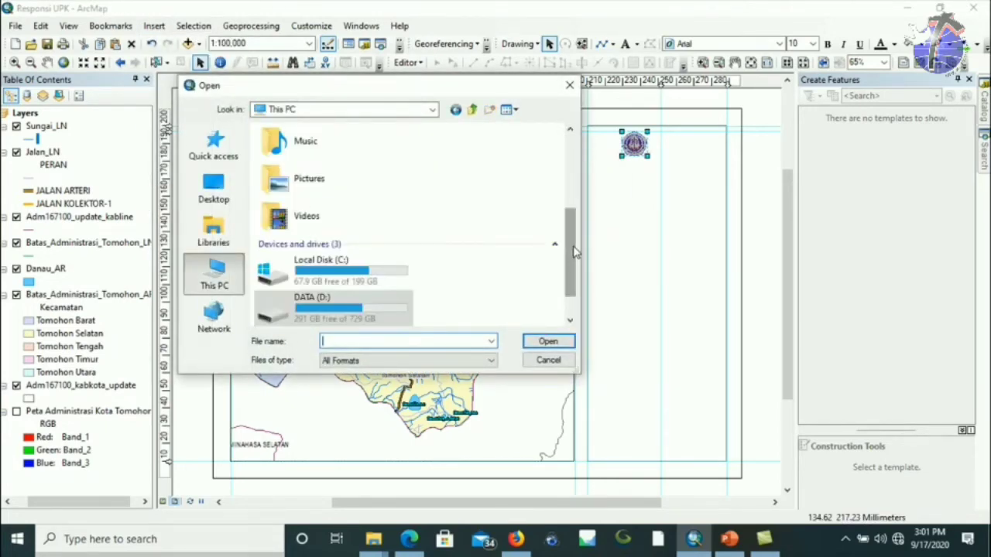
{"action": "left_click_drag", "start_coordinate": [574, 257], "coordinate": [434, 155]}
{"action": "left_click", "coordinate": [315, 273]}
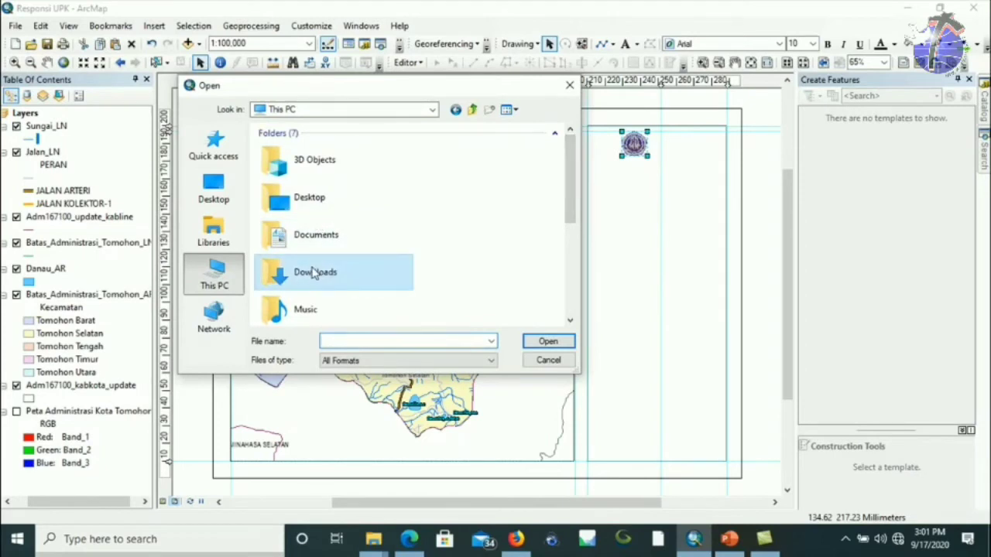
{"action": "double_click", "coordinate": [283, 271]}
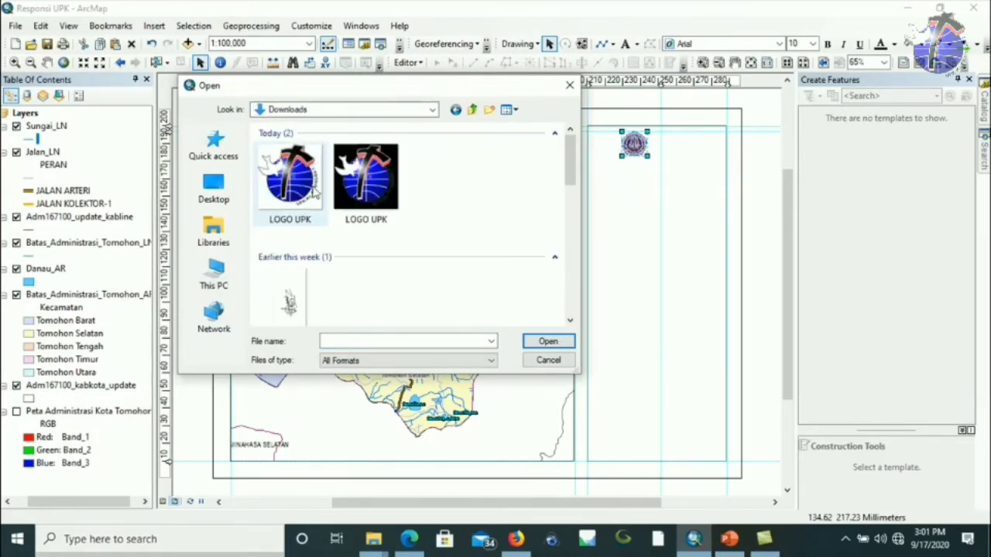
{"action": "left_click", "coordinate": [293, 184]}
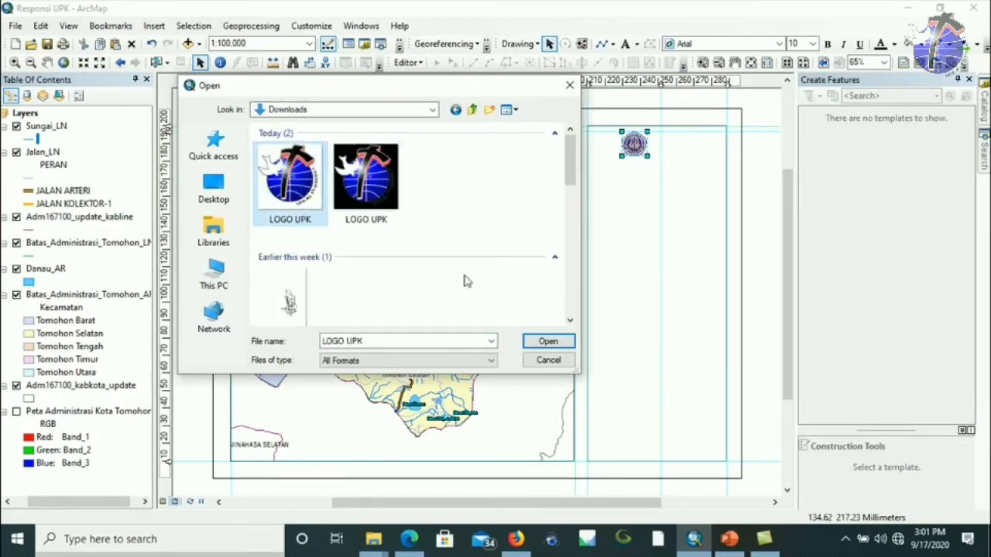
{"action": "left_click", "coordinate": [547, 343]}
Shrink the blue LOGO UPK and place it beside the emblem logo.
{"action": "left_click_drag", "start_coordinate": [648, 470], "coordinate": [704, 176]}
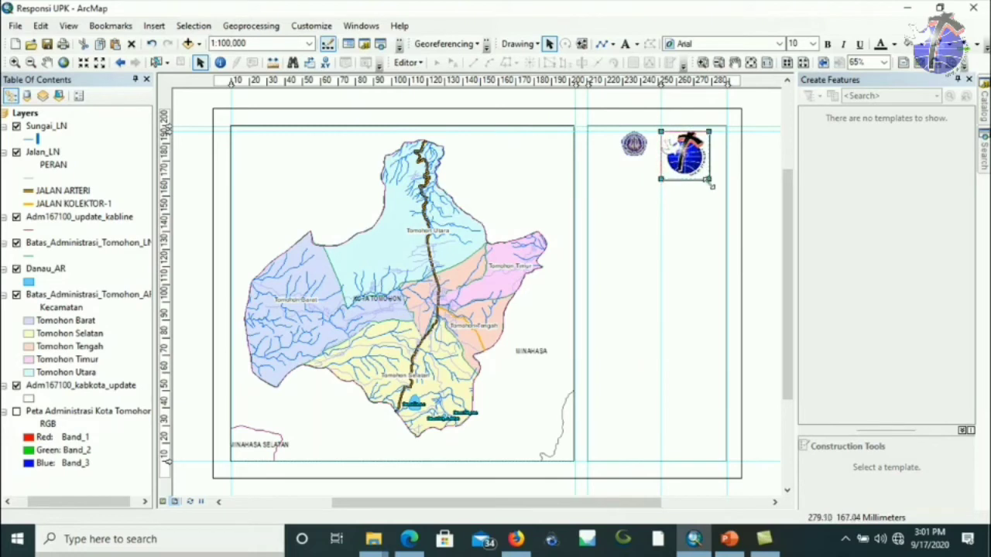
{"action": "left_click_drag", "start_coordinate": [696, 159], "coordinate": [694, 164]}
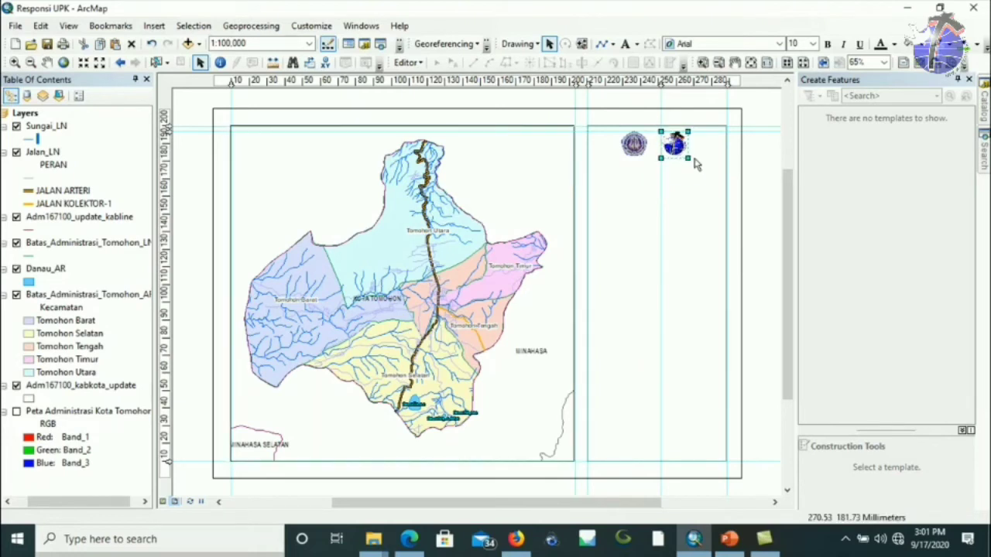
{"action": "left_click", "coordinate": [703, 209]}
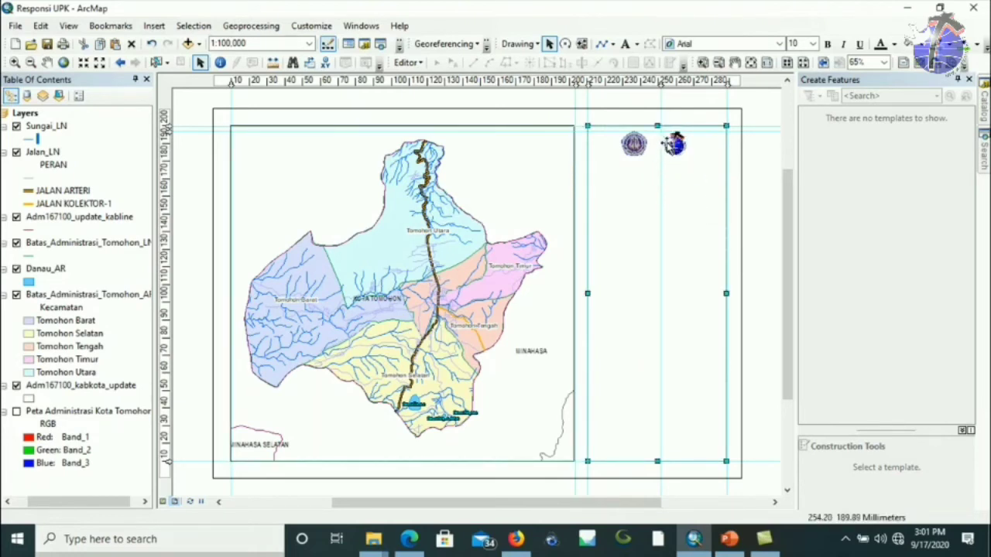
{"action": "left_click", "coordinate": [633, 144]}
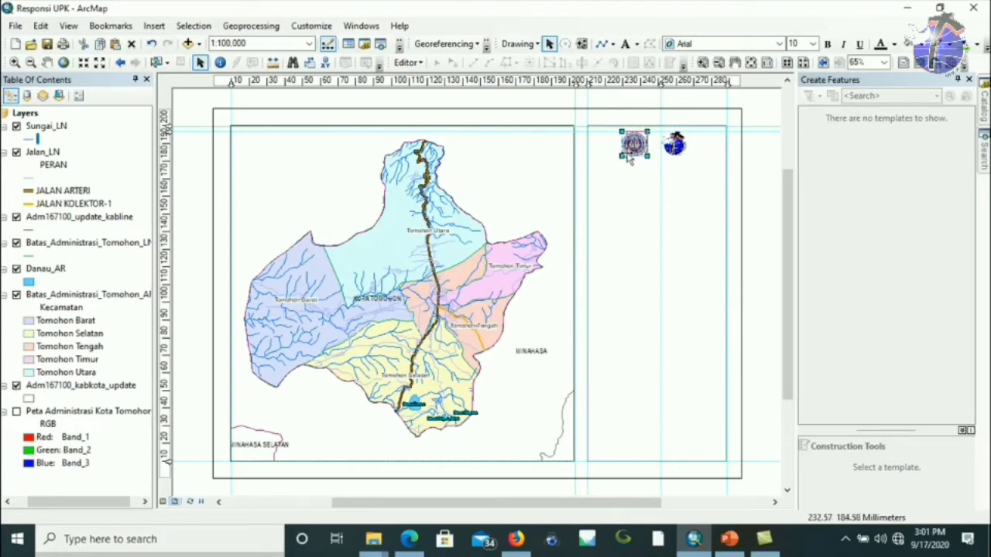
{"action": "left_click", "coordinate": [697, 150]}
{"action": "left_click", "coordinate": [680, 148]}
{"action": "left_click_drag", "start_coordinate": [692, 161], "coordinate": [689, 158]}
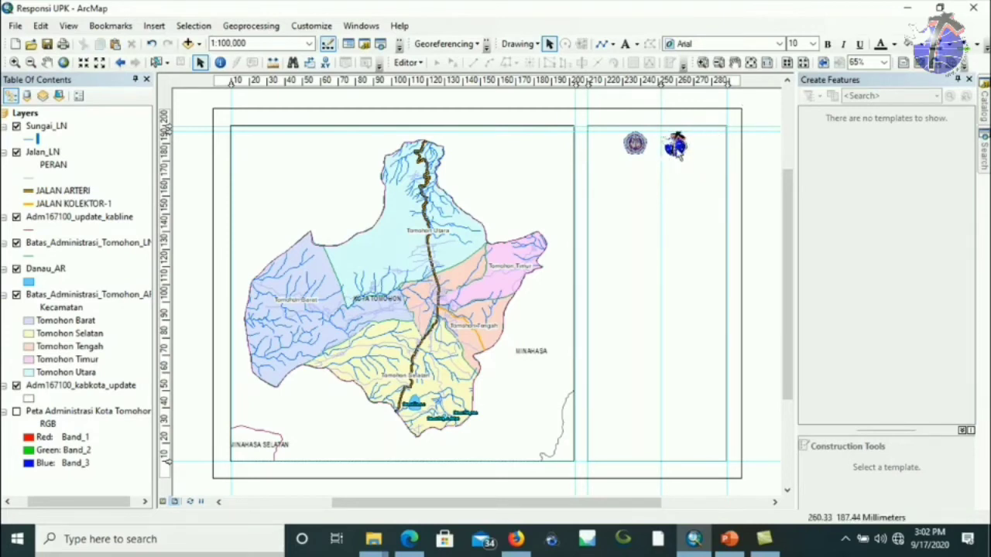
Shrink the blue logo a little more and enlarge the emblem slightly so both match.
{"action": "left_click", "coordinate": [687, 157]}
{"action": "left_click_drag", "start_coordinate": [690, 160], "coordinate": [685, 154]}
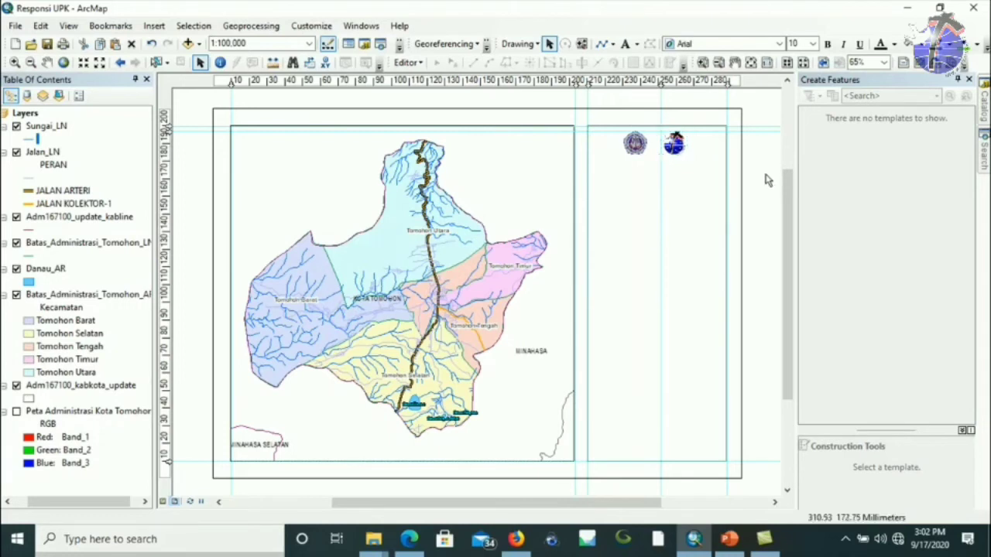
{"action": "left_click", "coordinate": [638, 144]}
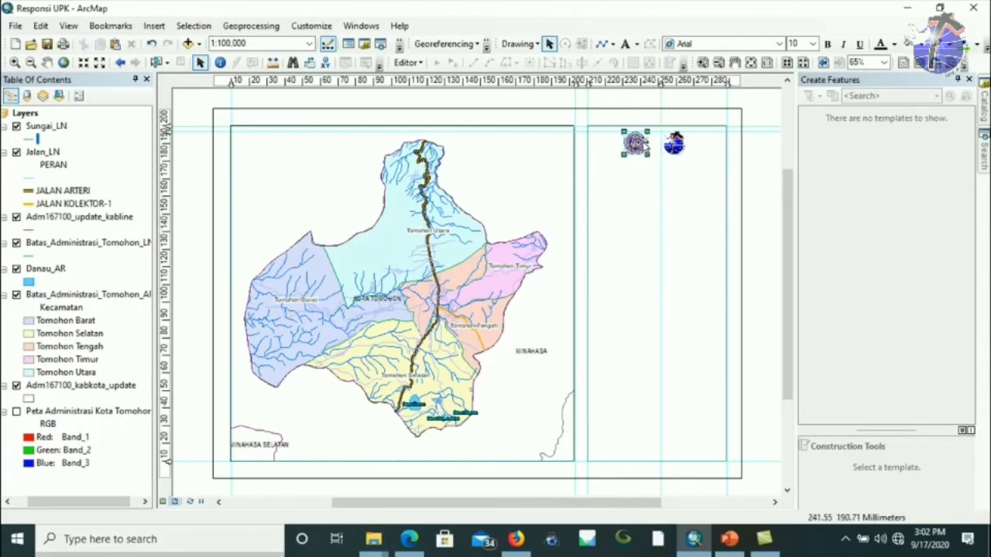
{"action": "left_click_drag", "start_coordinate": [643, 131], "coordinate": [645, 131]}
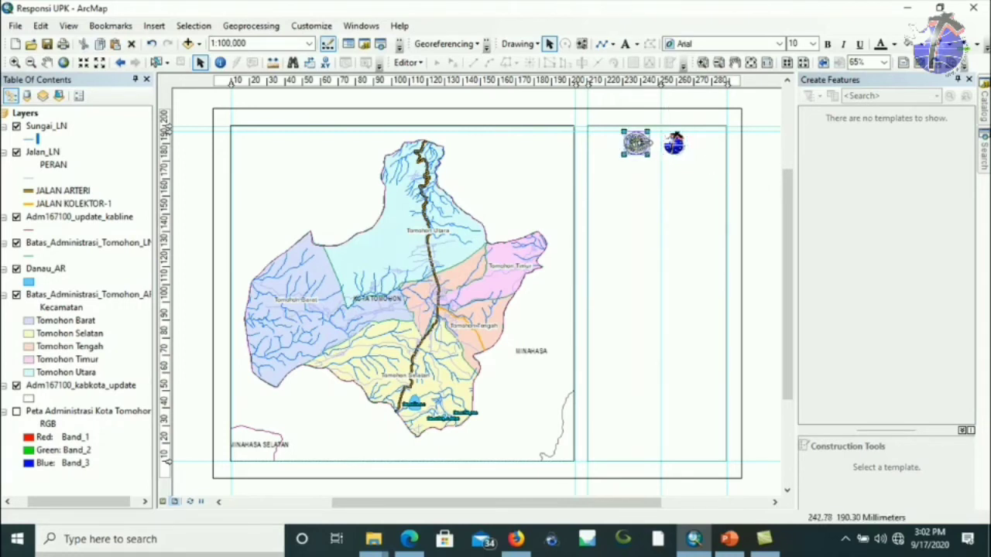
{"action": "left_click", "coordinate": [786, 100]}
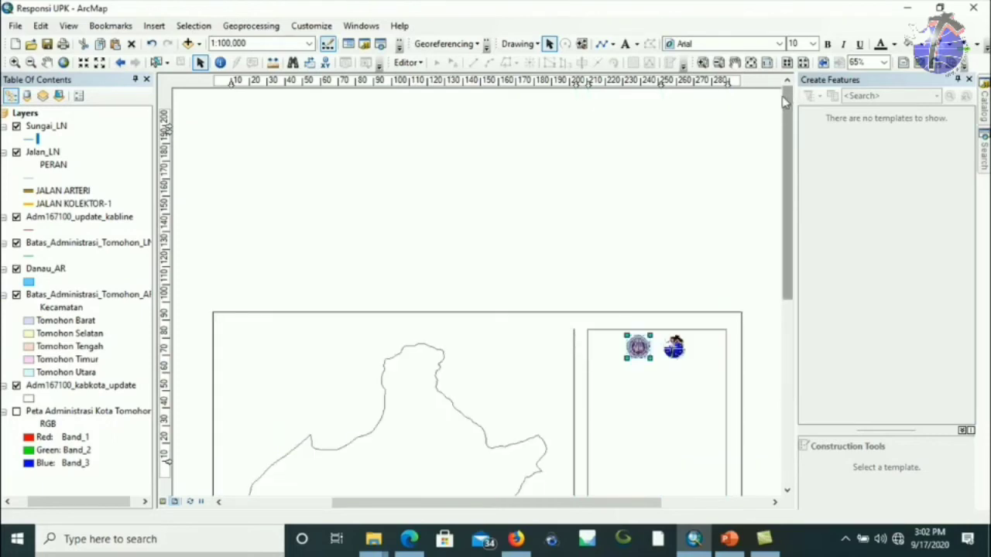
{"action": "left_click_drag", "start_coordinate": [788, 151], "coordinate": [791, 233]}
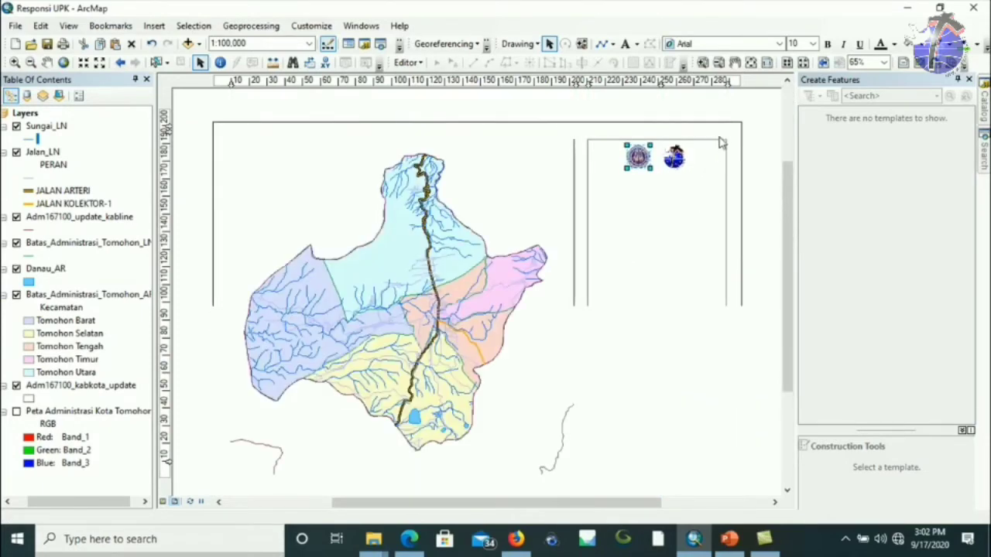
{"action": "left_click", "coordinate": [739, 110]}
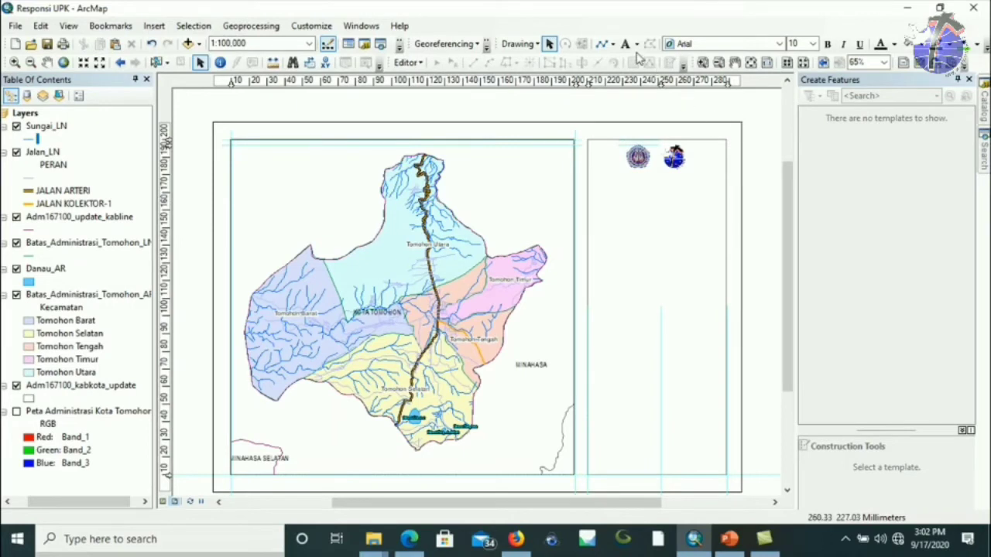
Add a centred caption below the logos: UNIVERSITAS SAM RATULANGI / FAKULTAS TEKNIK / UPK KRISTEN.
{"action": "left_click", "coordinate": [588, 142]}
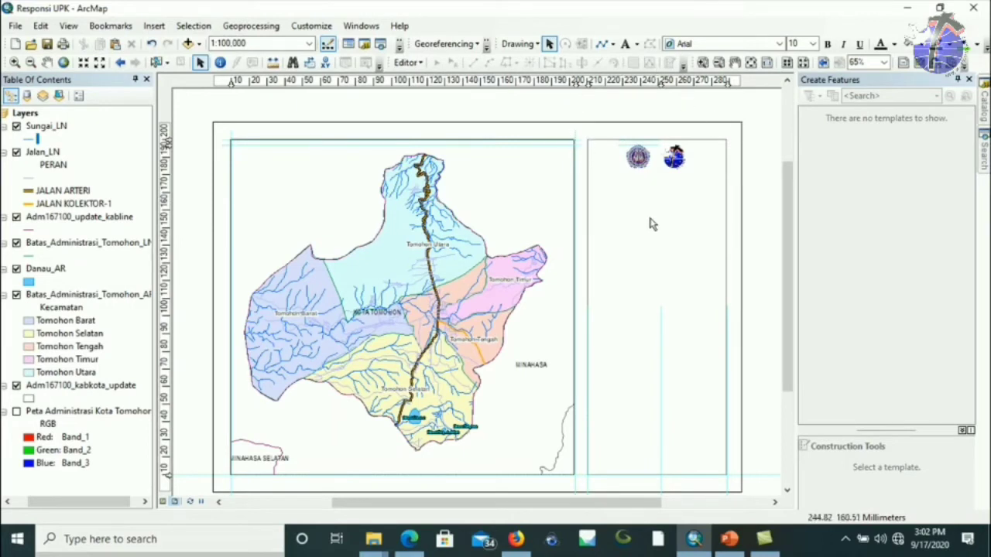
{"action": "left_click", "coordinate": [625, 45]}
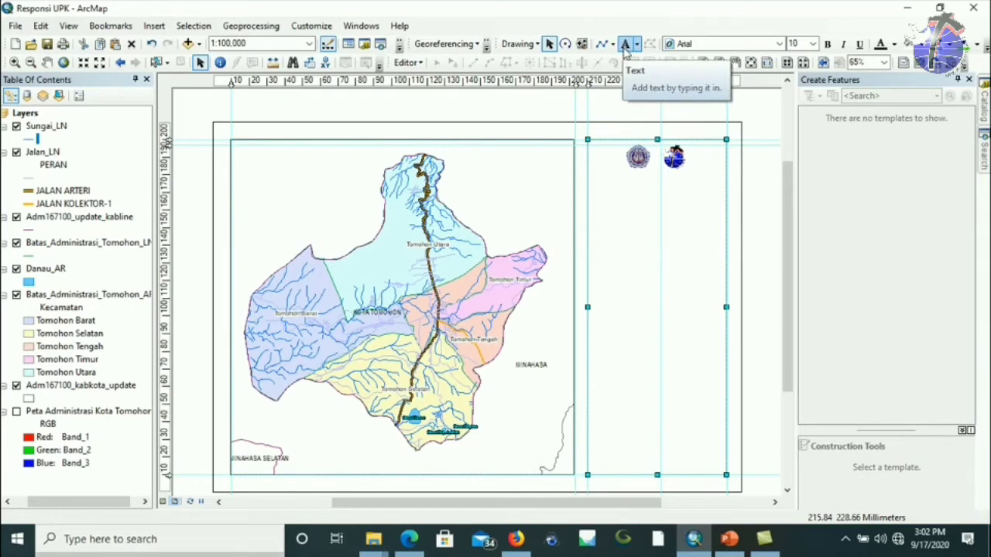
{"action": "left_click", "coordinate": [657, 186]}
{"action": "key", "text": "Escape"}
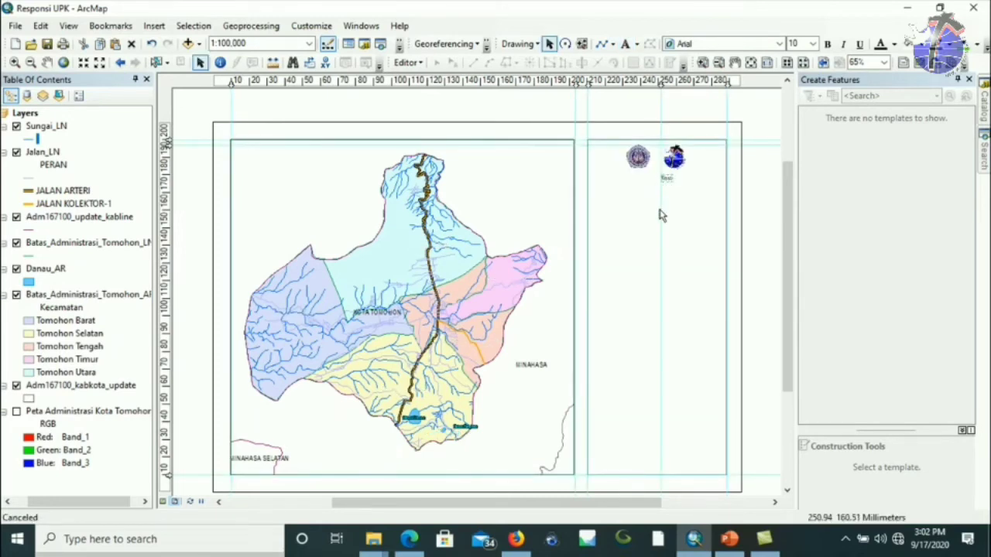
{"action": "left_click", "coordinate": [674, 200]}
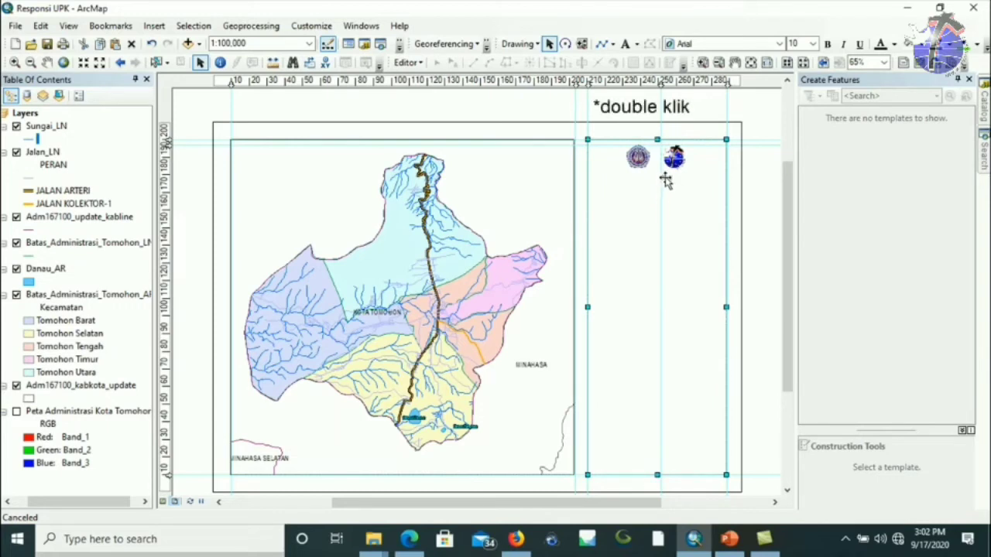
{"action": "double_click", "coordinate": [664, 180]}
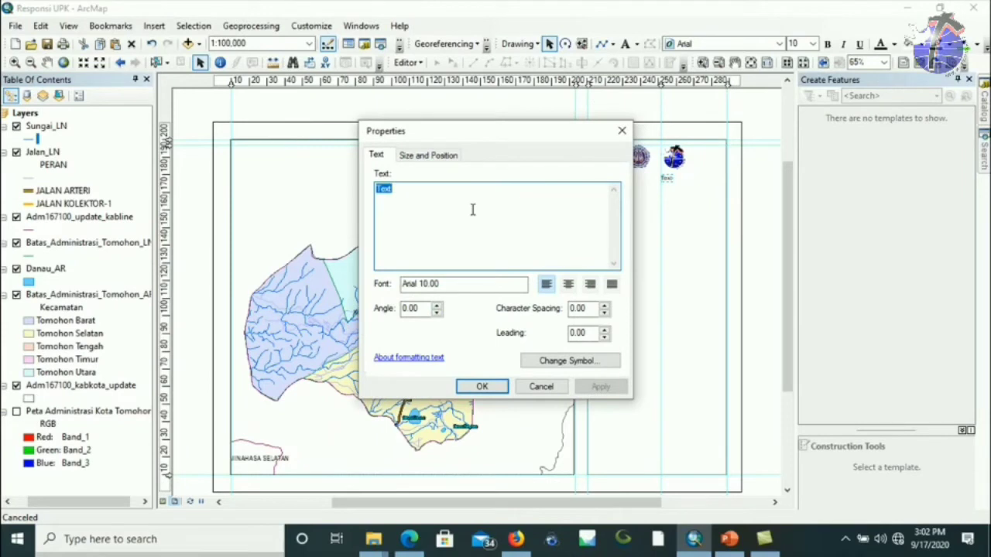
{"action": "type", "text": "UNIVERSITAS SAM RATULANGI"}
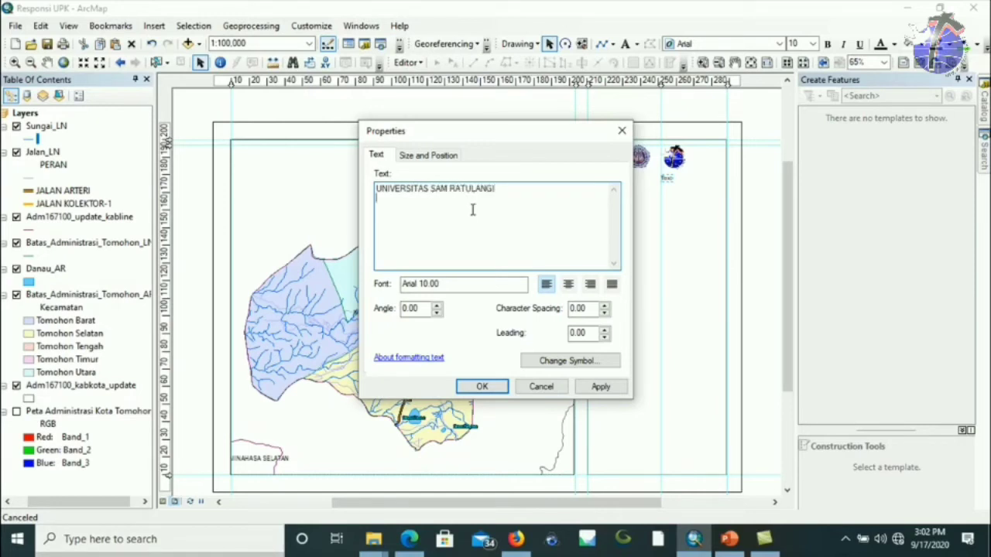
{"action": "type", "text": "TAS TEKNIK"}
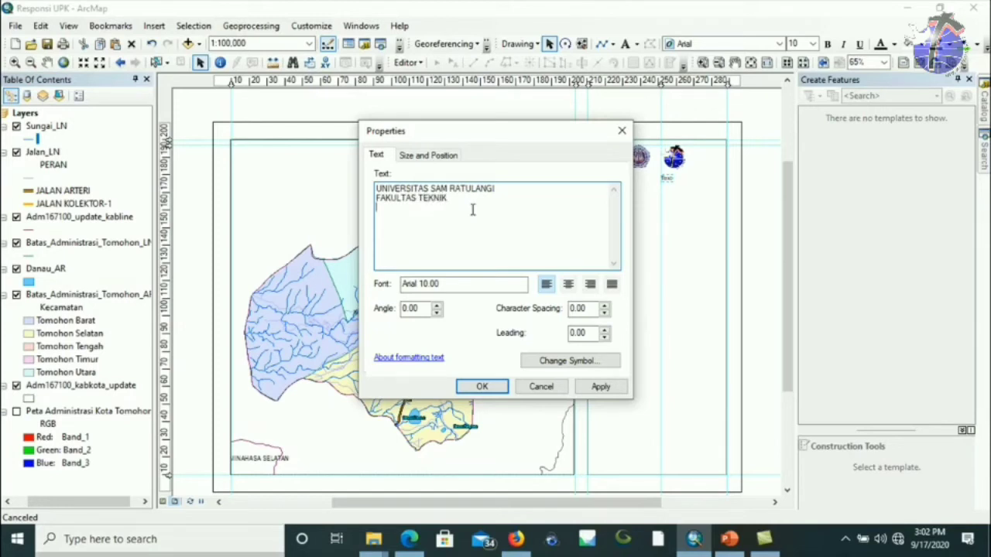
{"action": "type", "text": "RISTEN"}
{"action": "left_click", "coordinate": [568, 285]}
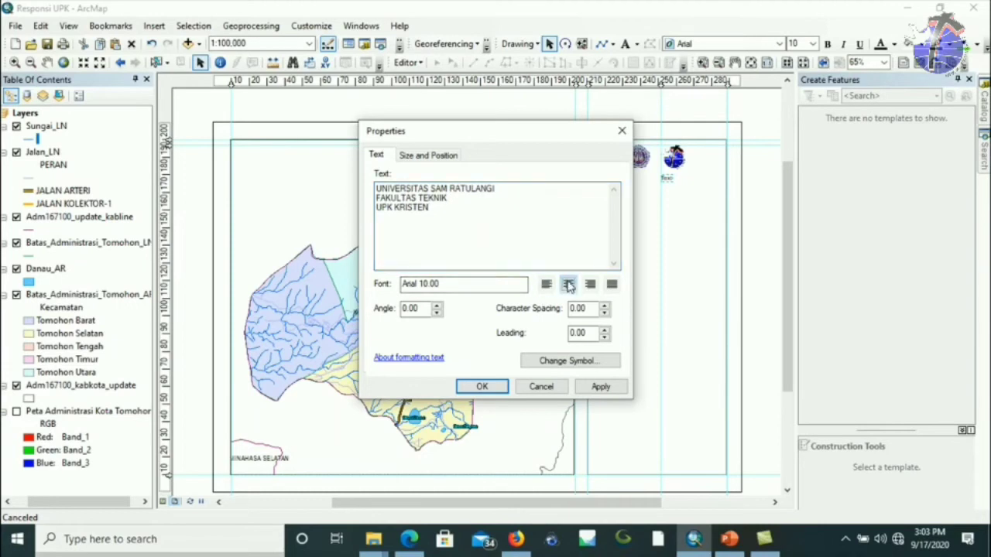
{"action": "left_click", "coordinate": [483, 387]}
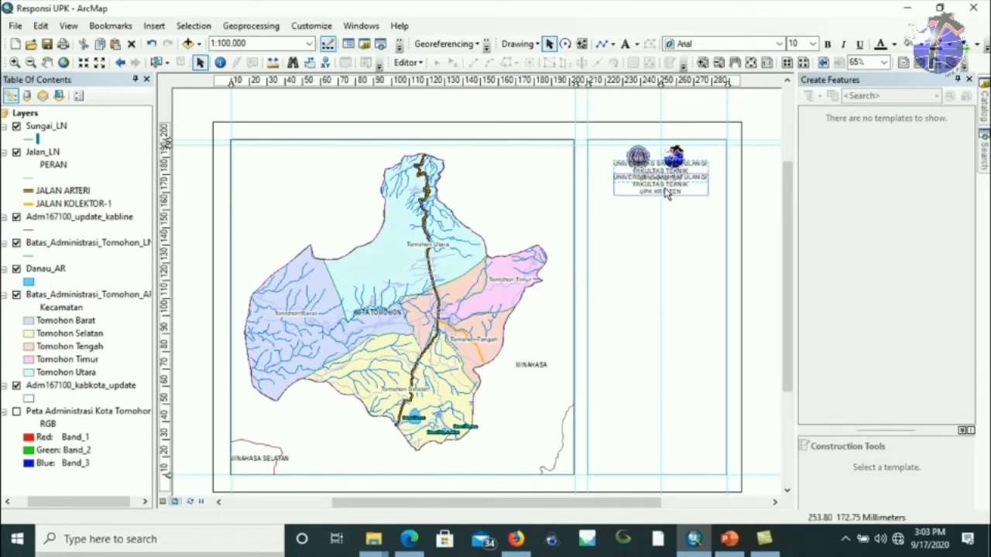
Deselect the layout elements and set the Drawing toolbar shape to Rectangle.
{"action": "left_click", "coordinate": [684, 216]}
{"action": "left_click", "coordinate": [733, 173]}
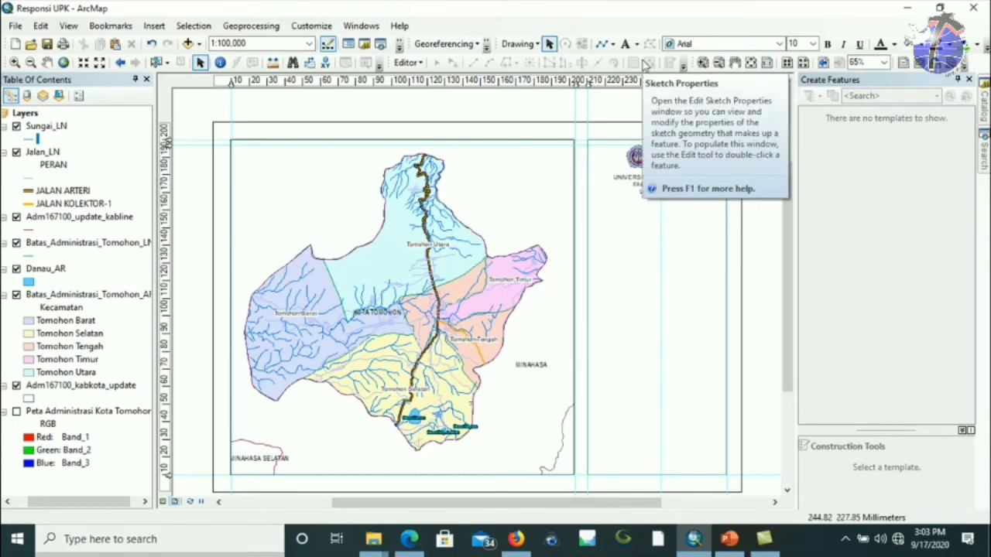
{"action": "left_click", "coordinate": [613, 44]}
{"action": "left_click", "coordinate": [612, 60]}
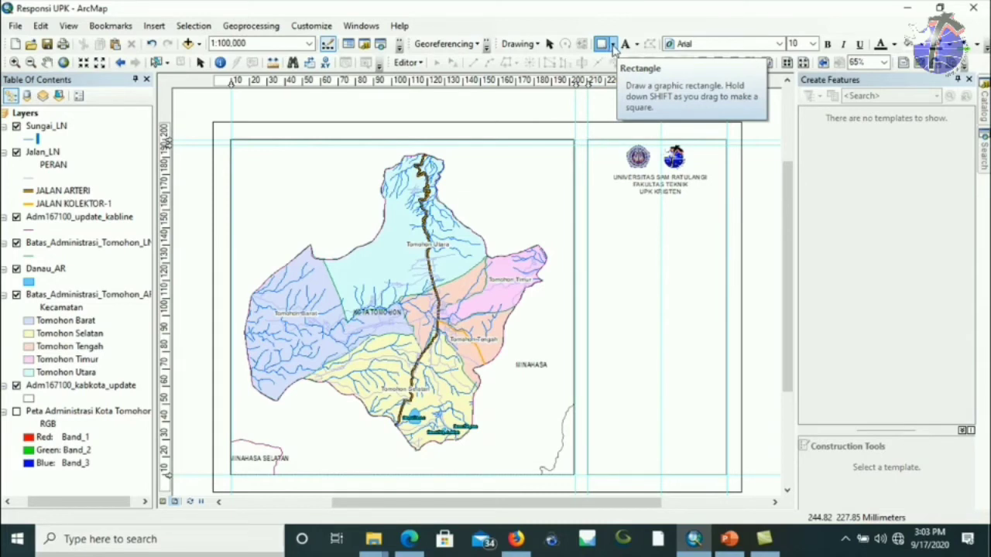
Draw a straight line from the panel's left edge to its right edge beneath the caption.
{"action": "left_click", "coordinate": [612, 46]}
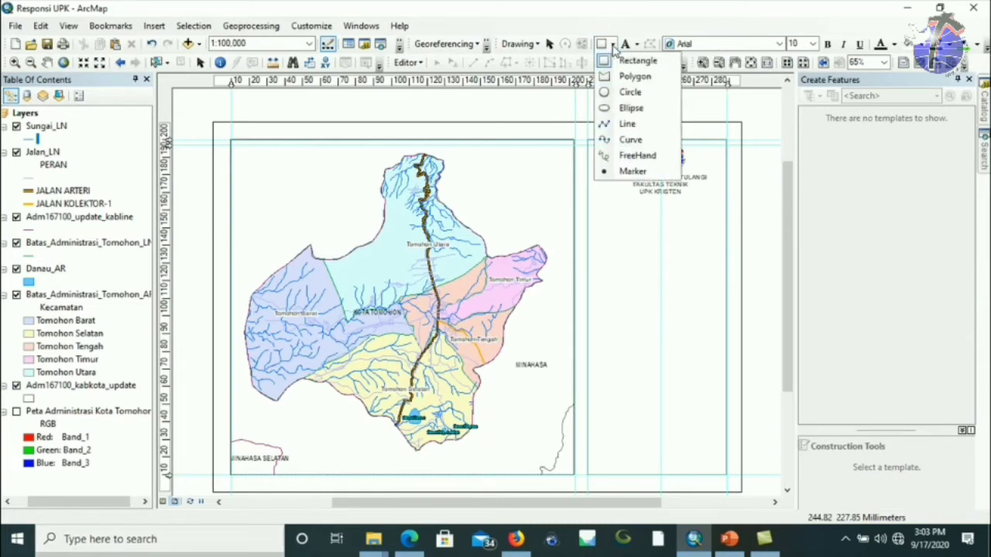
{"action": "left_click", "coordinate": [622, 124]}
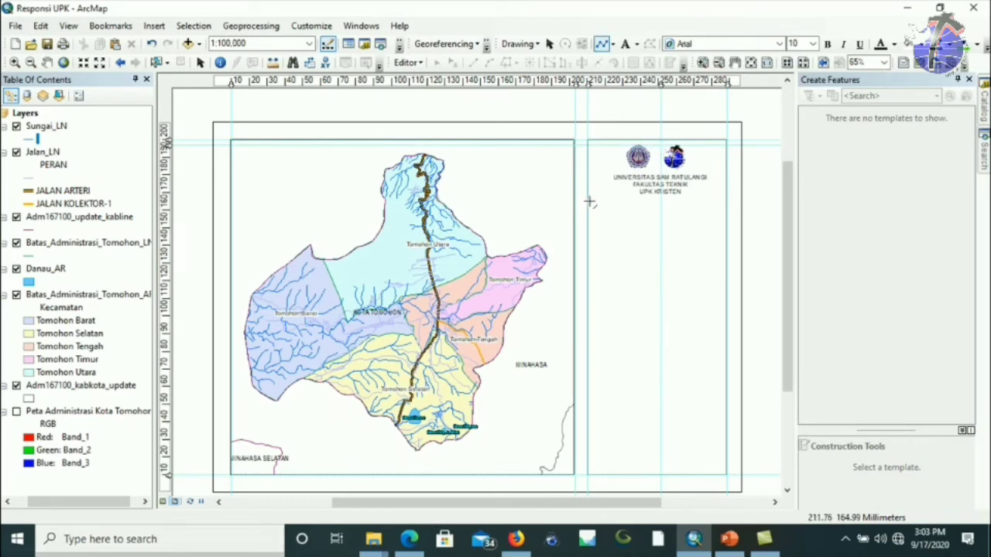
{"action": "left_click", "coordinate": [587, 198]}
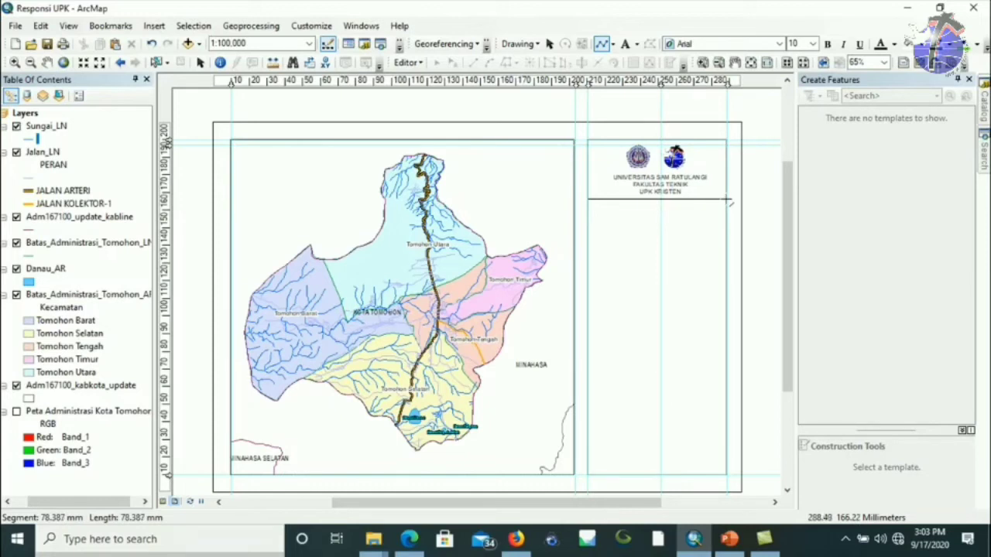
{"action": "double_click", "coordinate": [728, 199]}
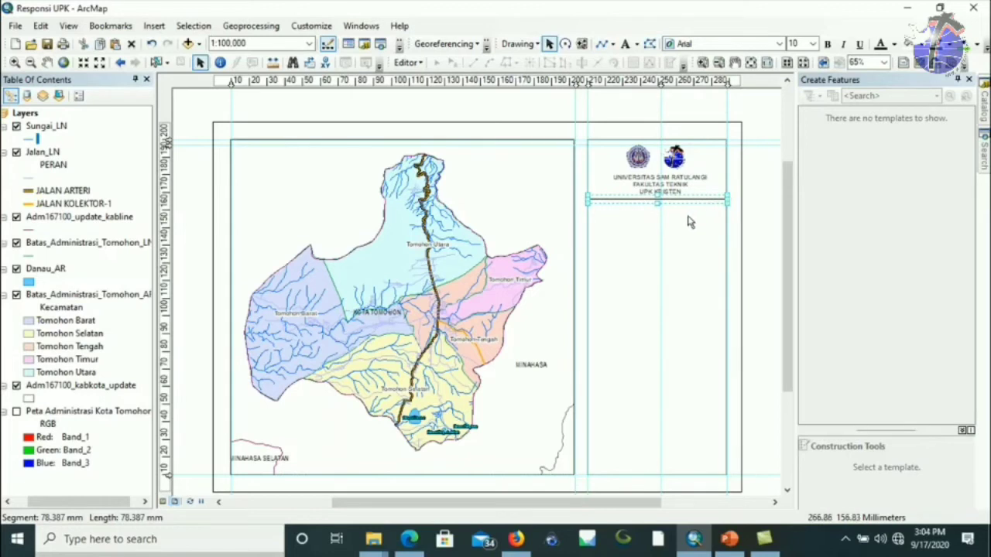
{"action": "left_click", "coordinate": [668, 191]}
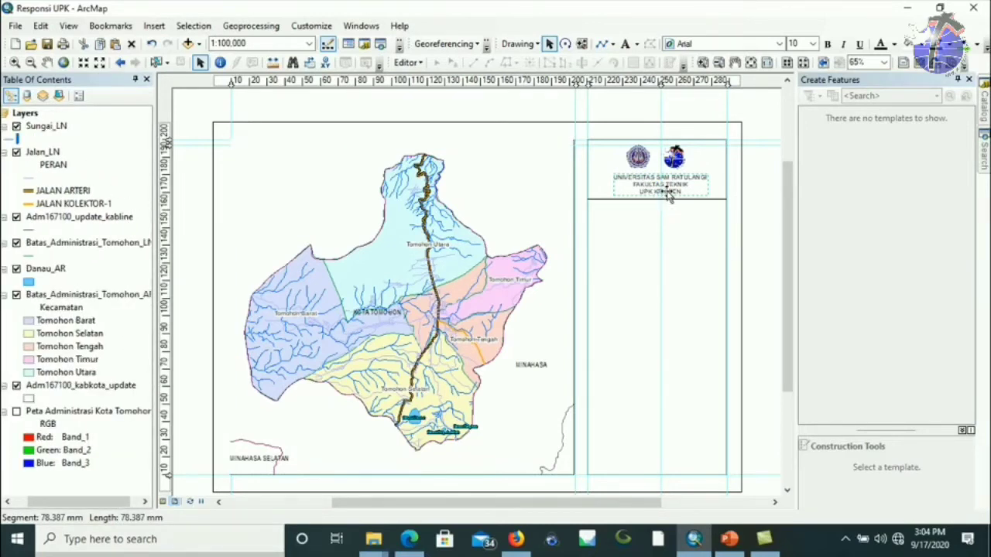
Move the duplicate caption below the divider and retitle it 'PETA ADMINISTRASI' / 'KOTA TOMOHON, SULAWESI'.
{"action": "left_click", "coordinate": [663, 203]}
{"action": "left_click_drag", "start_coordinate": [663, 204], "coordinate": [655, 218]}
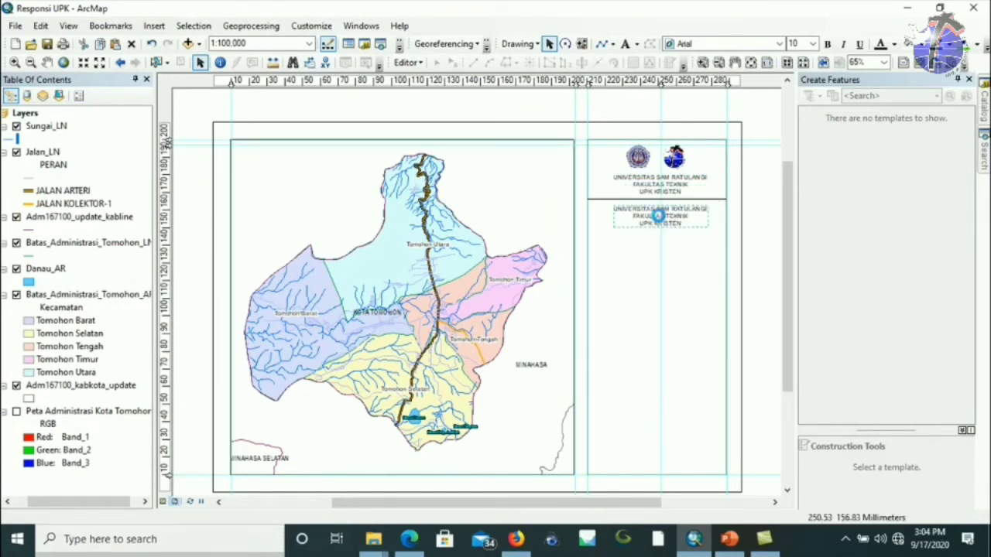
{"action": "double_click", "coordinate": [659, 219]}
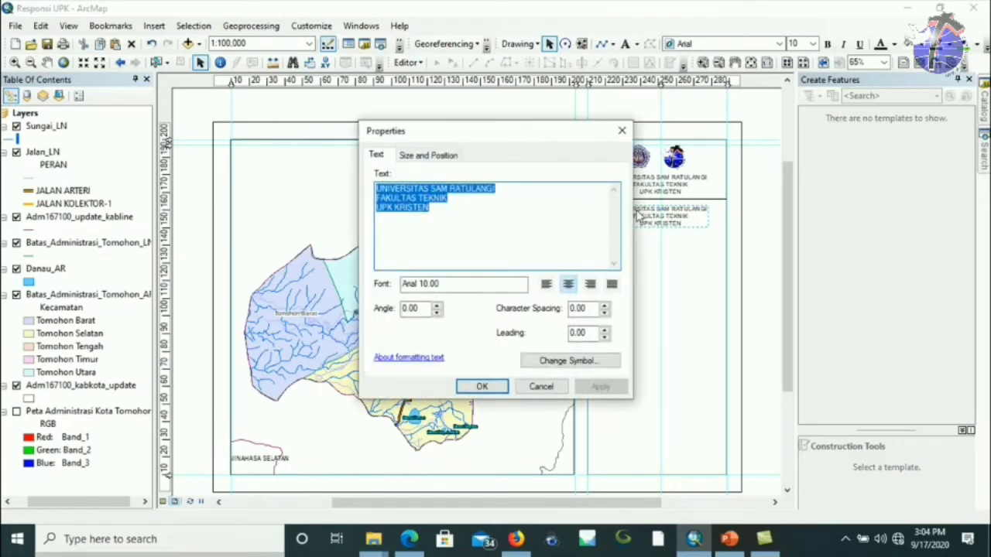
{"action": "type", "text": "PETA ADM"}
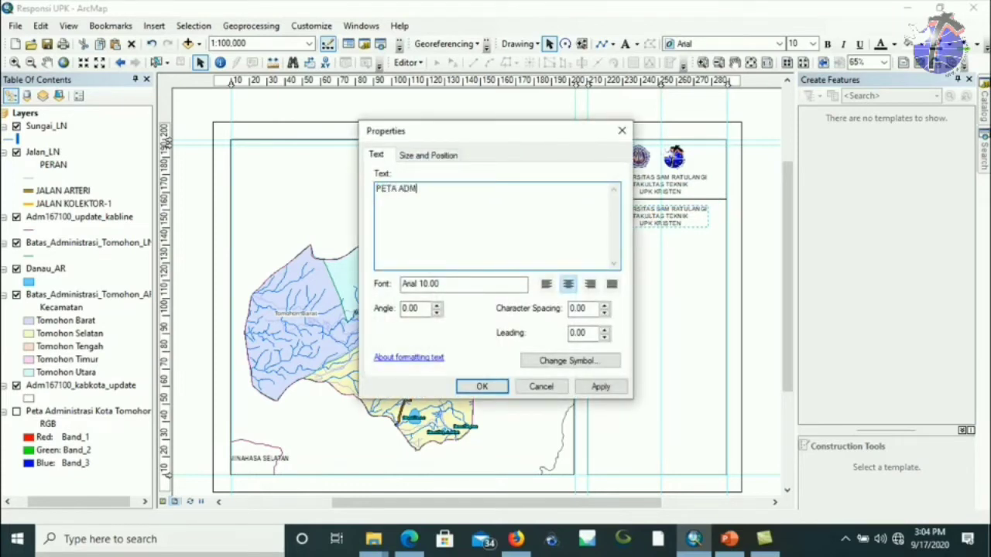
{"action": "type", "text": "INISTRASI"}
{"action": "key", "text": "Return"}
{"action": "type", "text": "KOTA TOMOHON, SULAWESI UTARA"}
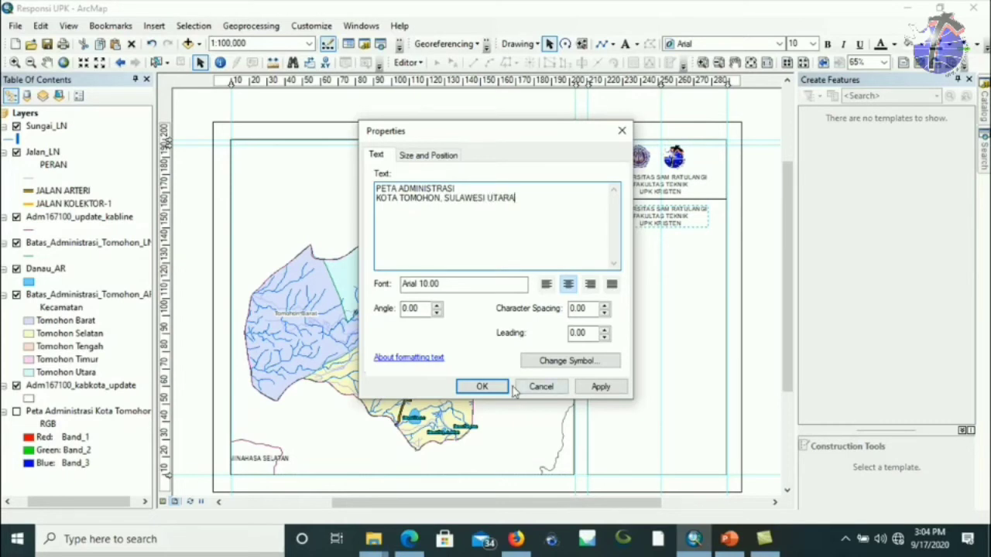
{"action": "left_click", "coordinate": [481, 387]}
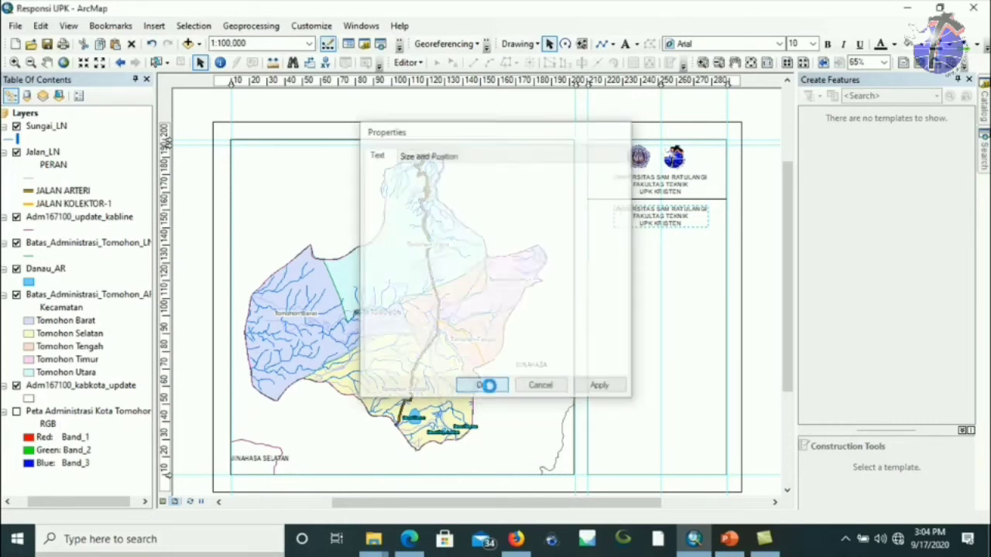
Move the title up under the header divider and drag a divider line beneath it.
{"action": "left_click_drag", "start_coordinate": [670, 225], "coordinate": [679, 207]}
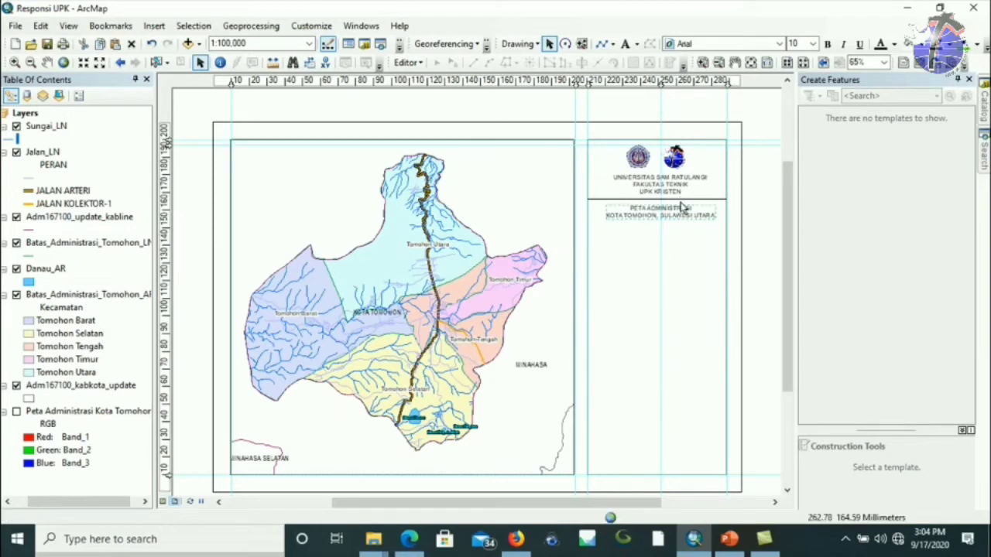
{"action": "left_click", "coordinate": [684, 200]}
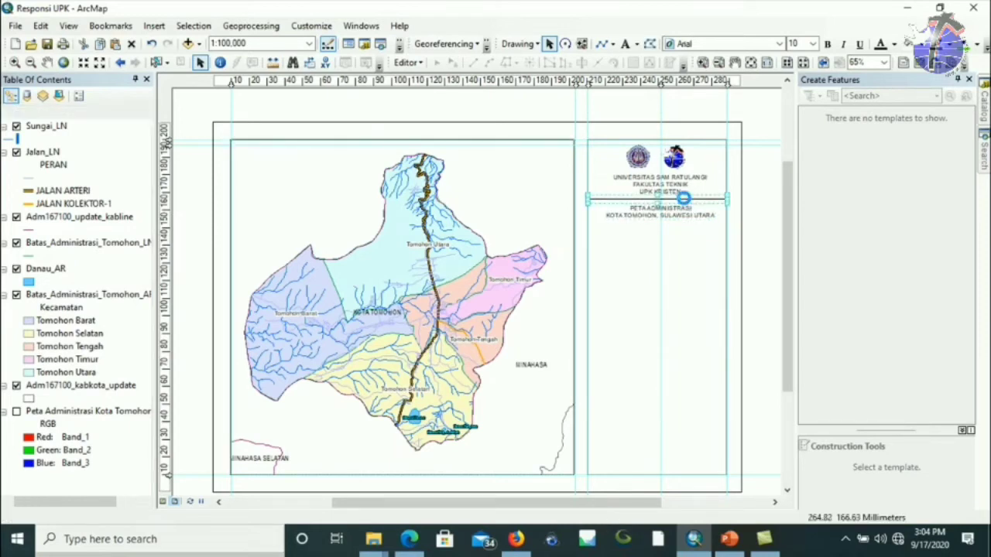
{"action": "left_click", "coordinate": [682, 210]}
{"action": "left_click_drag", "start_coordinate": [683, 215], "coordinate": [670, 229]}
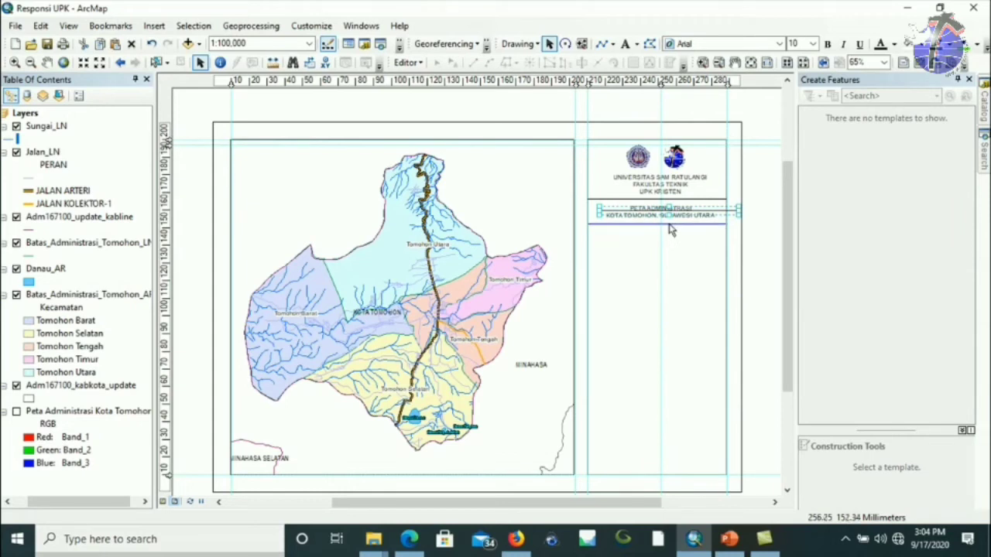
{"action": "left_click", "coordinate": [753, 178]}
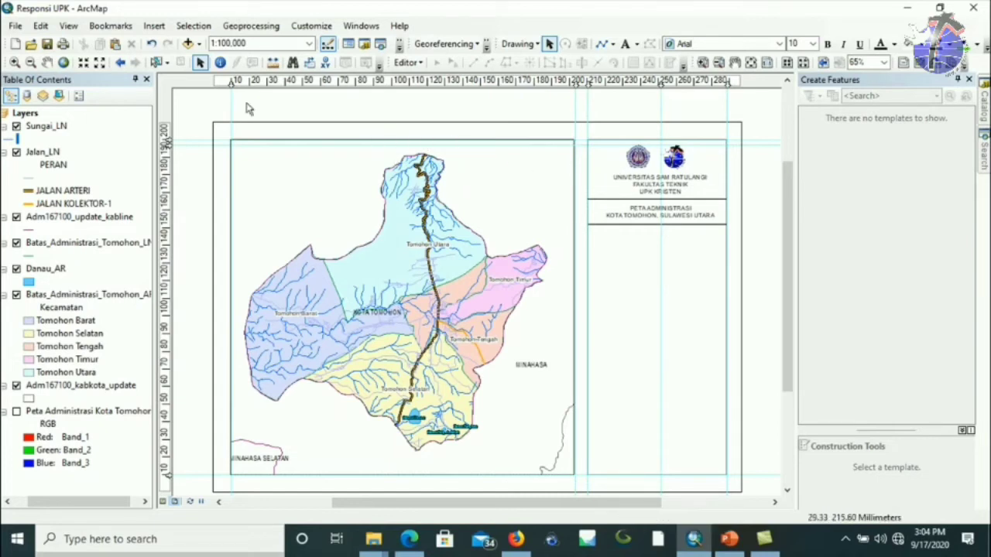
{"action": "left_click", "coordinate": [153, 26]}
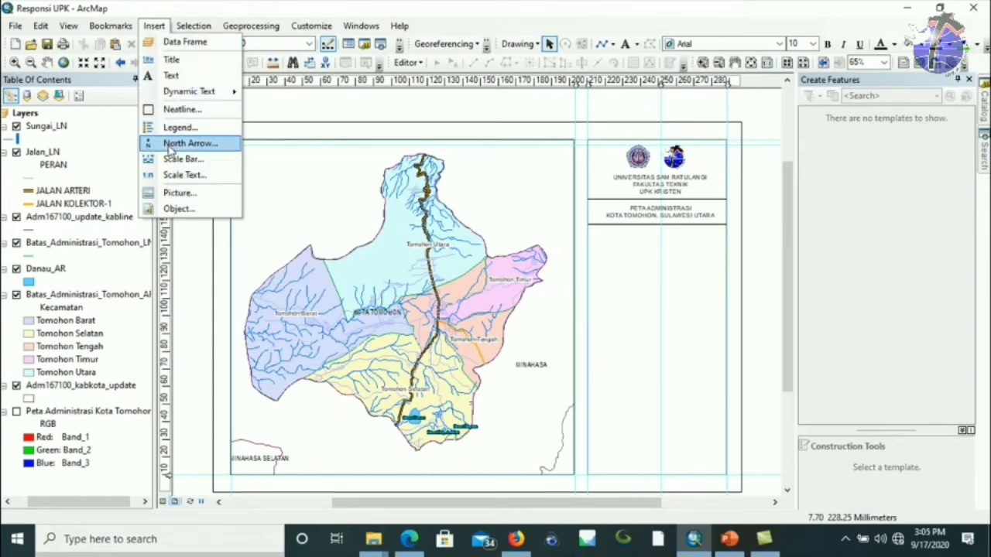
Insert the ESRI North 19 north arrow below the title and enlarge it slightly.
{"action": "left_click", "coordinate": [199, 143]}
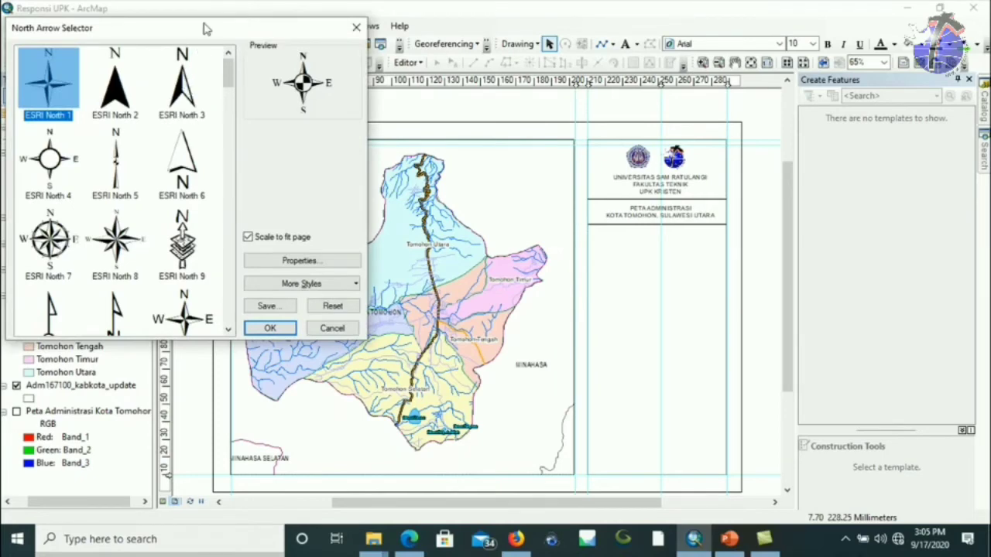
{"action": "left_click_drag", "start_coordinate": [206, 26], "coordinate": [305, 46]}
{"action": "left_click_drag", "start_coordinate": [329, 96], "coordinate": [333, 130]}
{"action": "left_click", "coordinate": [159, 224]}
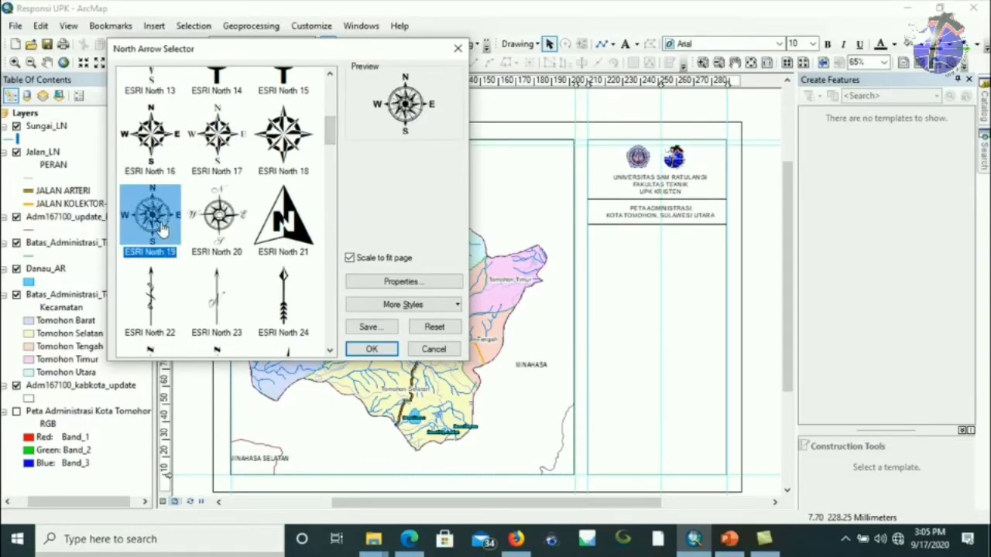
{"action": "left_click", "coordinate": [368, 349]}
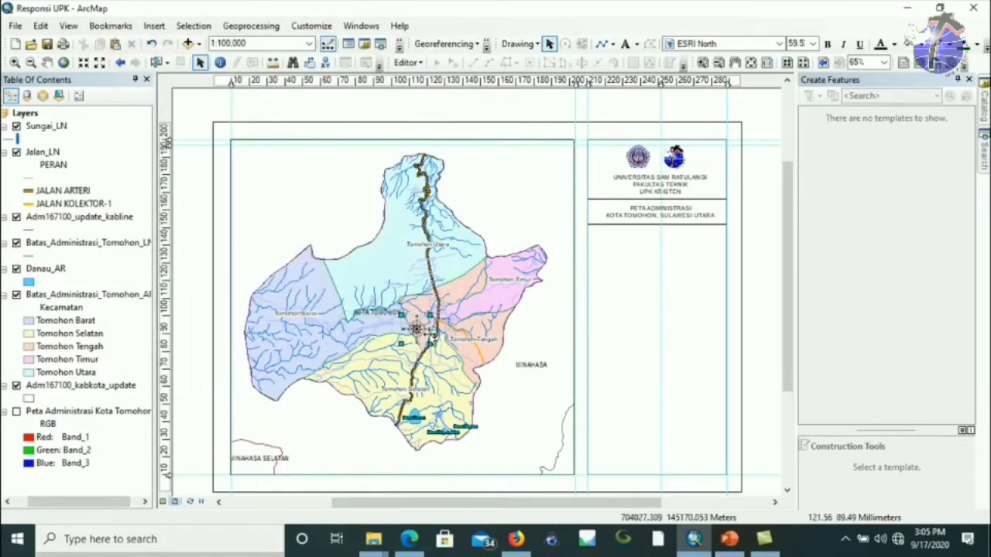
{"action": "left_click_drag", "start_coordinate": [416, 327], "coordinate": [660, 243]}
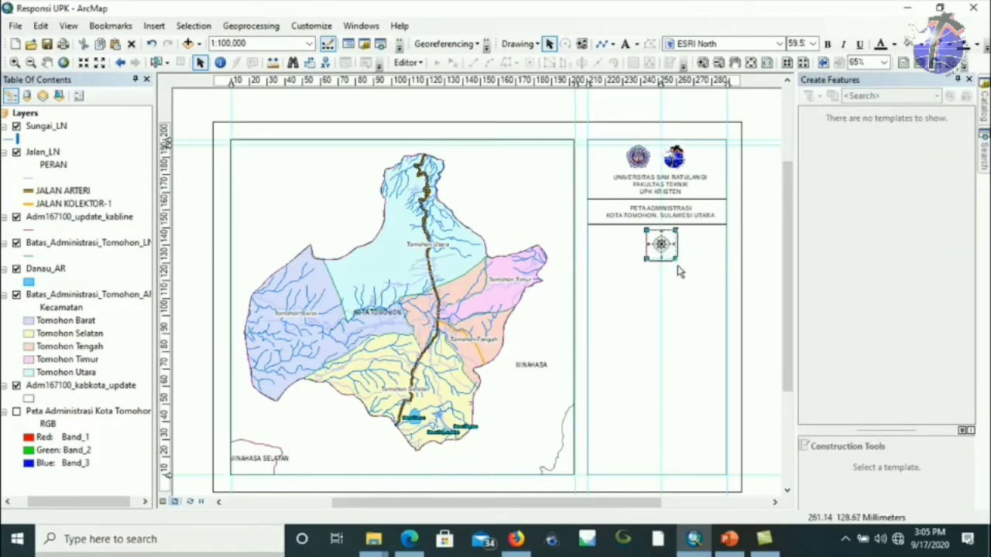
{"action": "left_click_drag", "start_coordinate": [679, 272], "coordinate": [679, 272]}
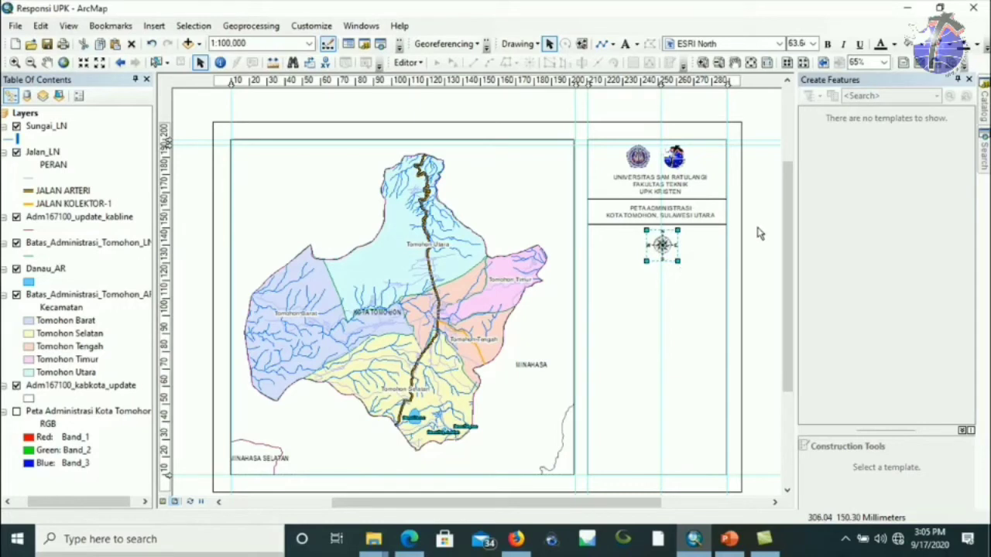
{"action": "left_click", "coordinate": [735, 241]}
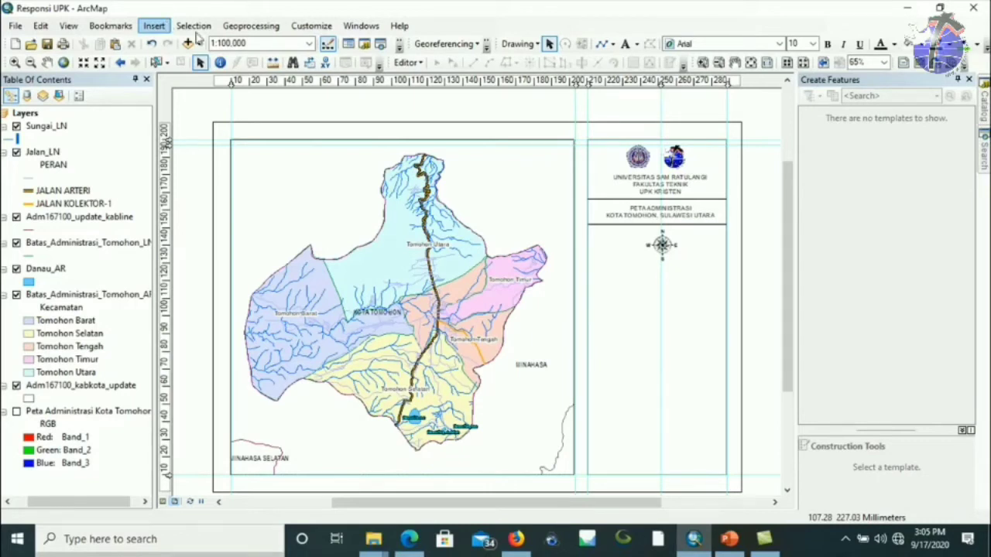
Insert scale text in the 1:1,000,000 absolute style and move it below the north arrow.
{"action": "left_click", "coordinate": [360, 201]}
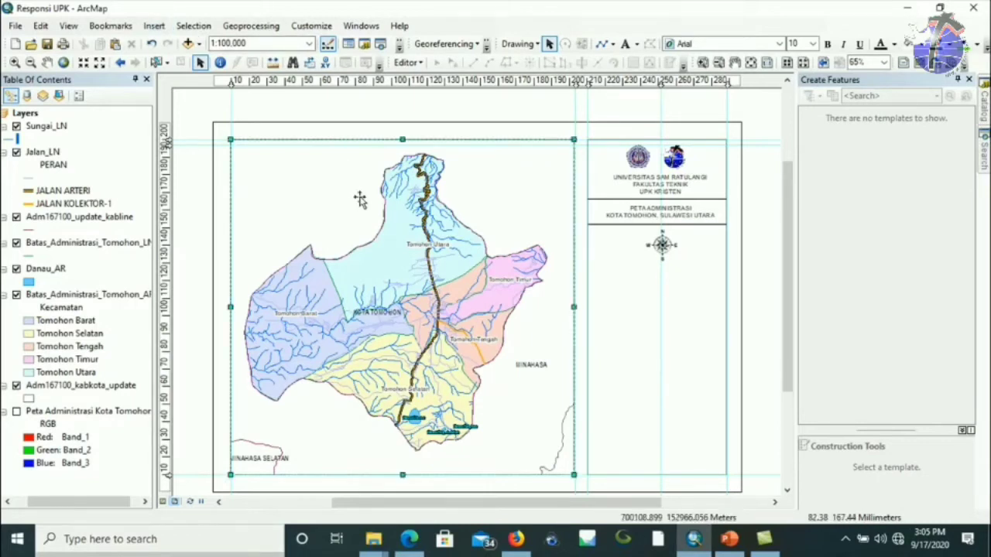
{"action": "left_click", "coordinate": [154, 26]}
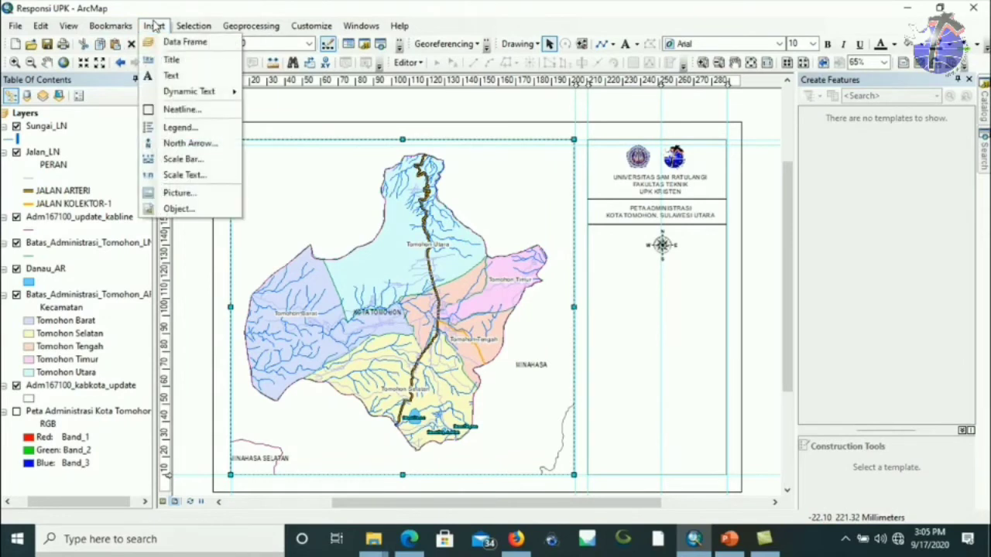
{"action": "left_click", "coordinate": [166, 182]}
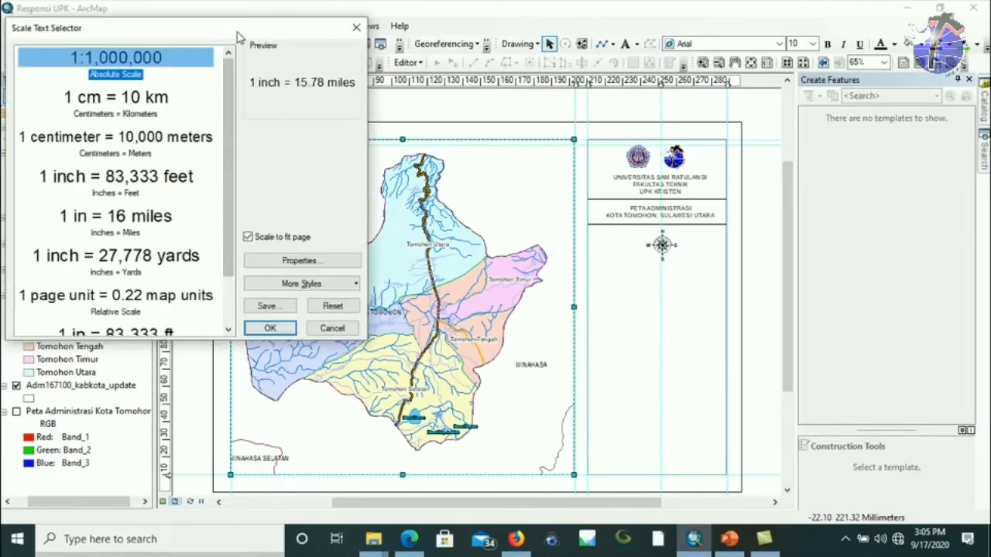
{"action": "left_click_drag", "start_coordinate": [383, 78], "coordinate": [720, 158]}
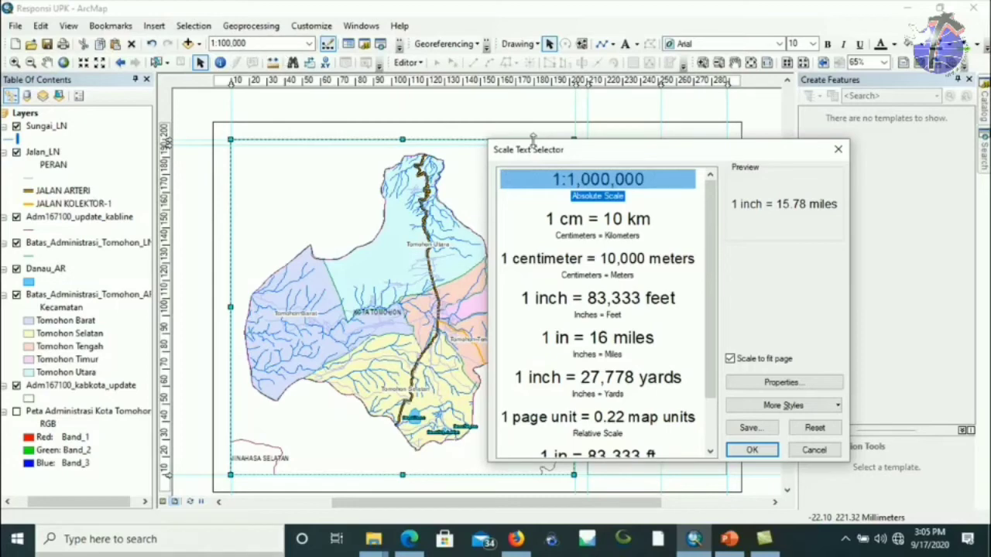
{"action": "left_click_drag", "start_coordinate": [571, 161], "coordinate": [171, 115]}
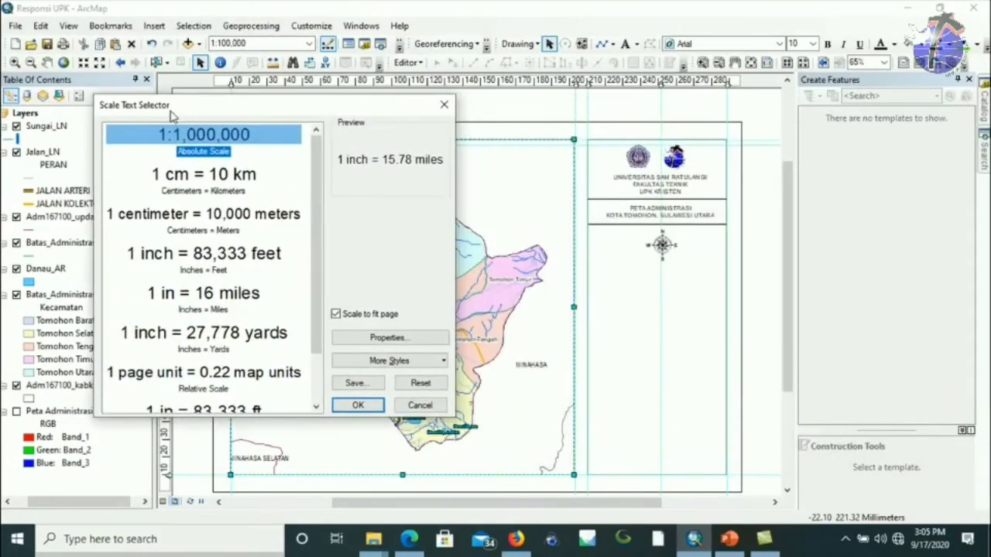
{"action": "left_click", "coordinate": [187, 144]}
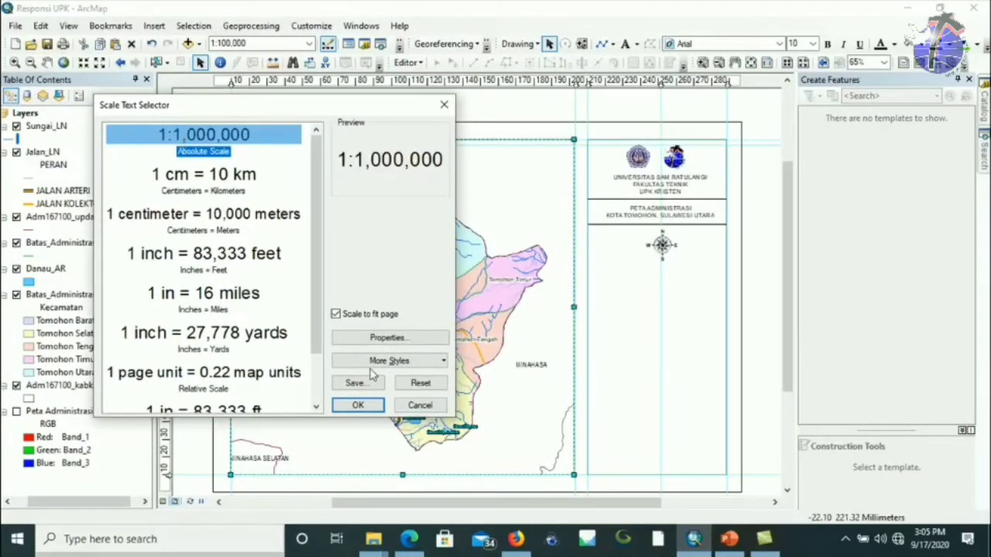
{"action": "left_click", "coordinate": [356, 408]}
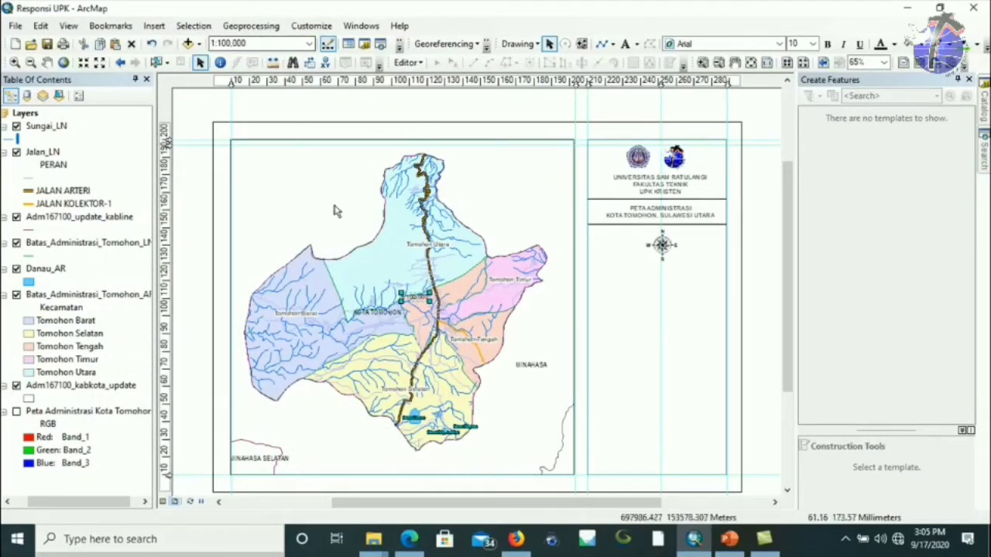
{"action": "left_click_drag", "start_coordinate": [418, 298], "coordinate": [663, 276]}
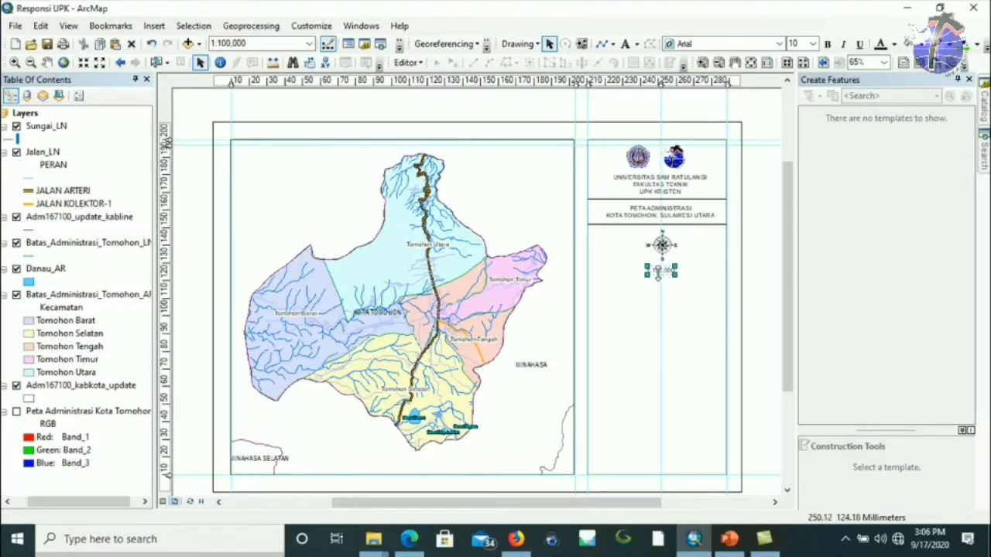
Set the 1:100,000 scale text to size 11 and align it with the arrow on a 252 mm guide.
{"action": "left_click", "coordinate": [246, 45]}
{"action": "left_click", "coordinate": [811, 44]}
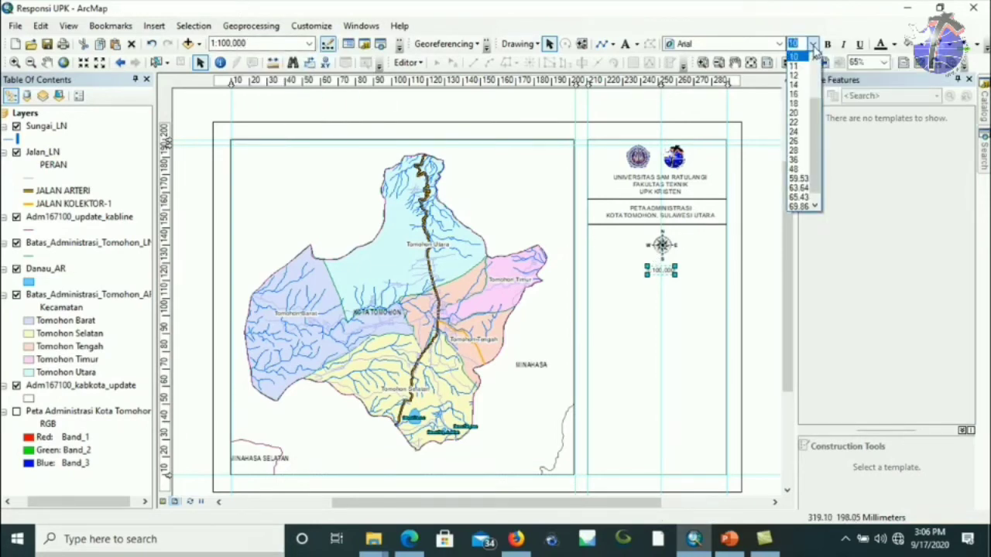
{"action": "left_click", "coordinate": [802, 67]}
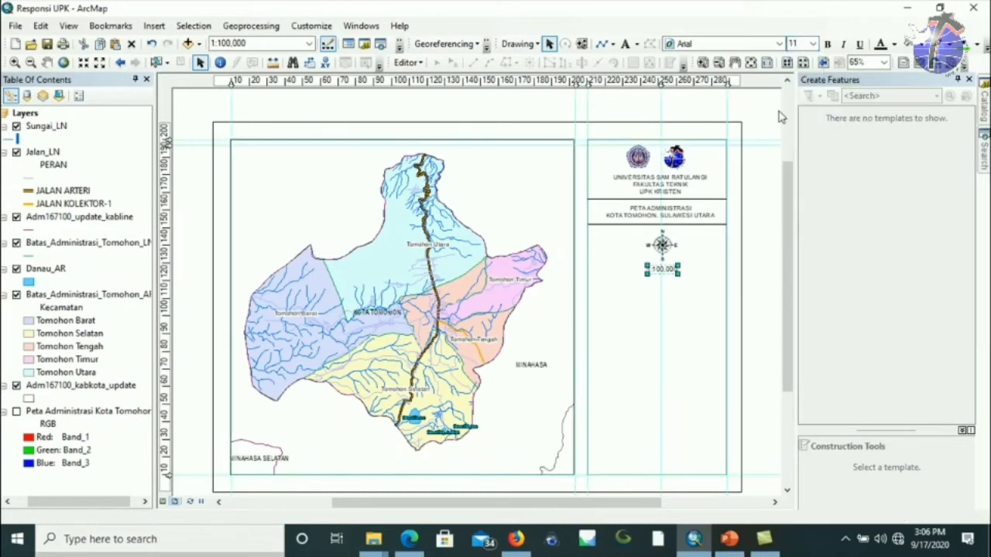
{"action": "left_click", "coordinate": [770, 226]}
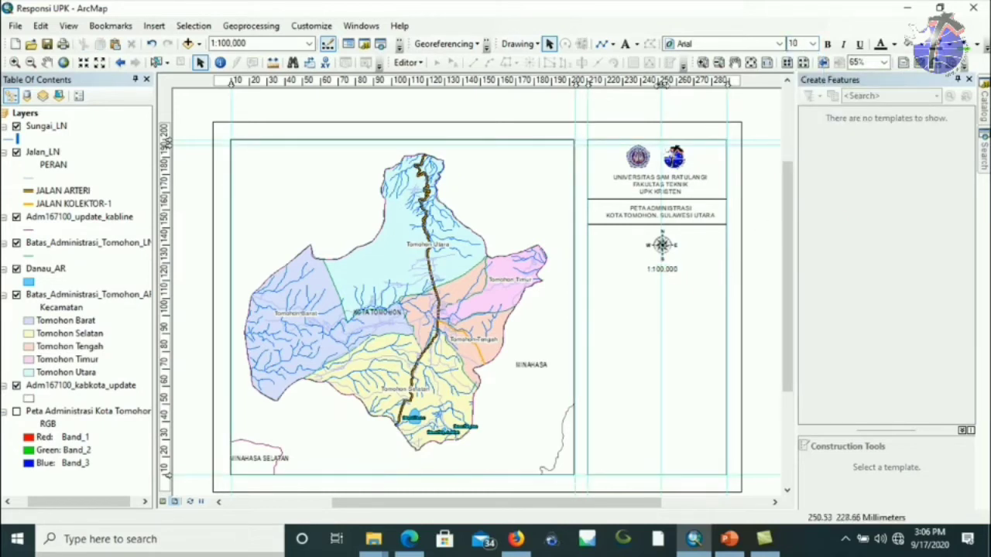
{"action": "left_click", "coordinate": [660, 83]}
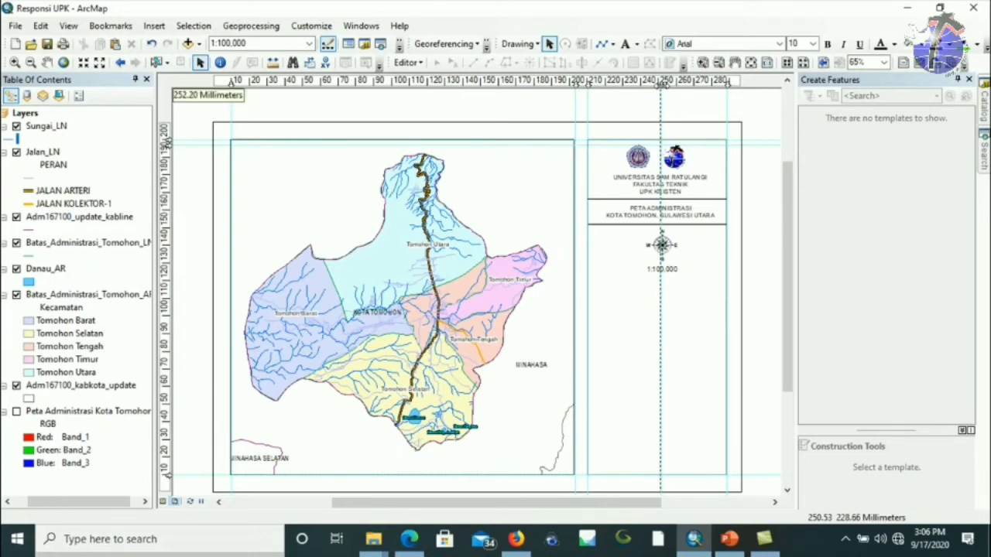
{"action": "left_click_drag", "start_coordinate": [660, 82], "coordinate": [660, 83]}
{"action": "left_click_drag", "start_coordinate": [670, 263], "coordinate": [667, 263]}
{"action": "left_click", "coordinate": [662, 269]}
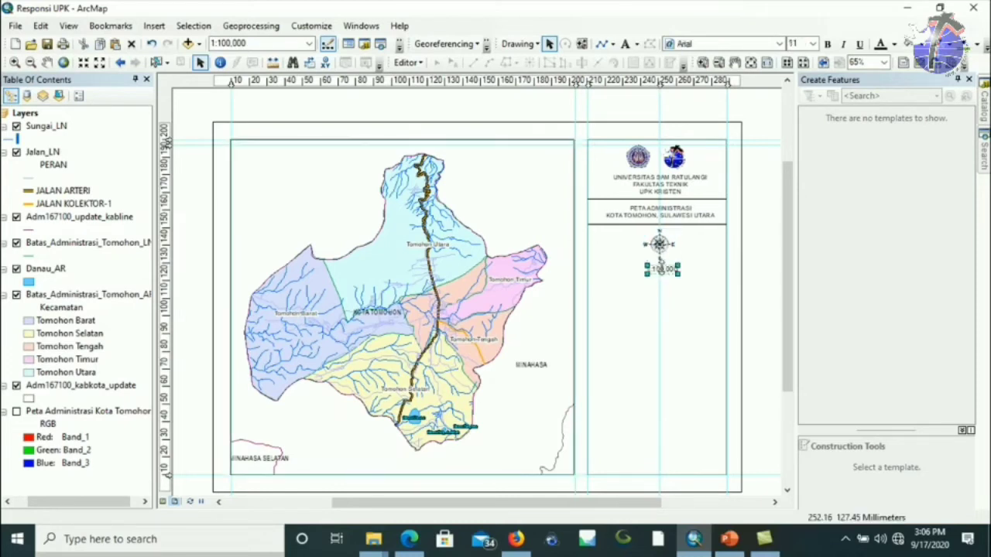
{"action": "left_click", "coordinate": [622, 306]}
{"action": "left_click", "coordinate": [659, 270]}
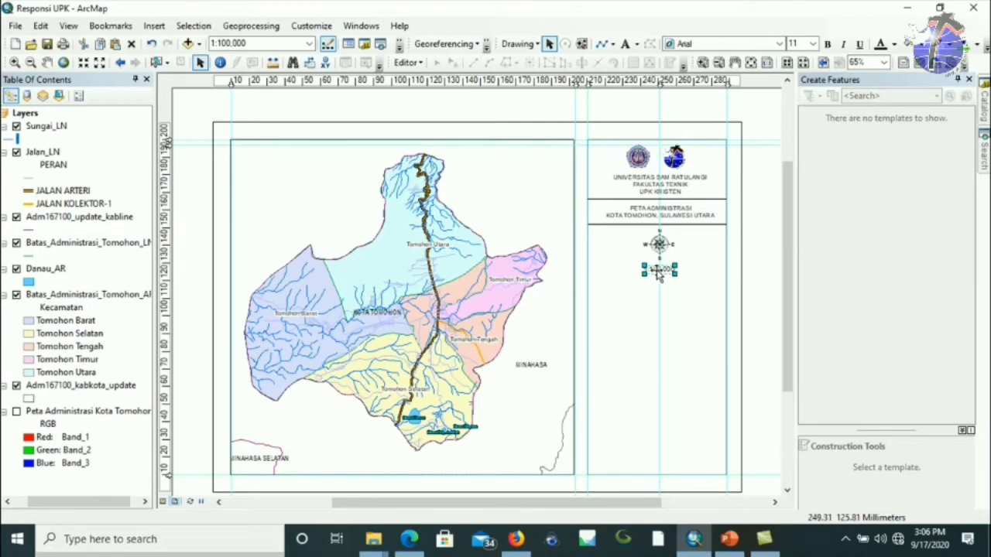
Convert the scale text to graphics, edit it to 'SKALA 1:100,000', and centre it under the arrow.
{"action": "right_click", "coordinate": [659, 277]}
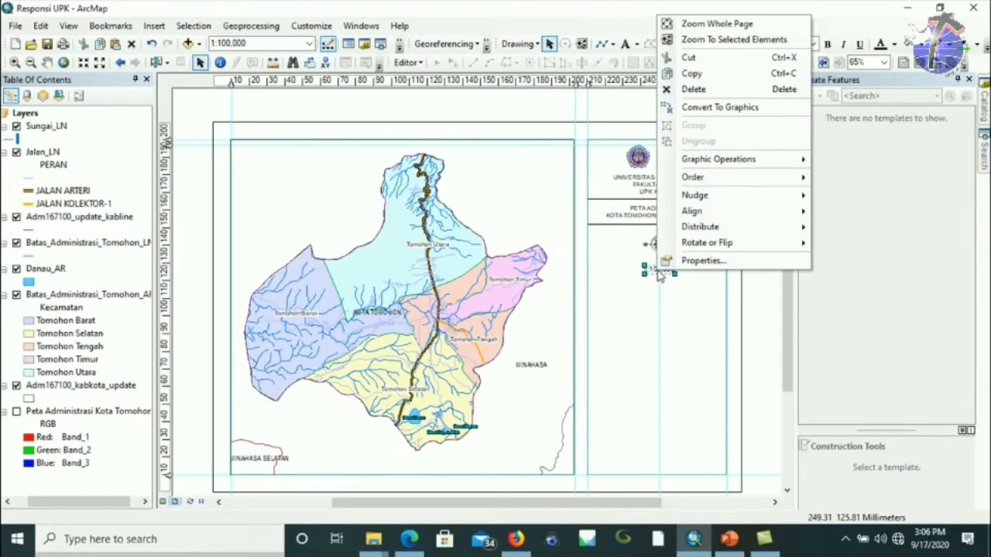
{"action": "left_click", "coordinate": [716, 109]}
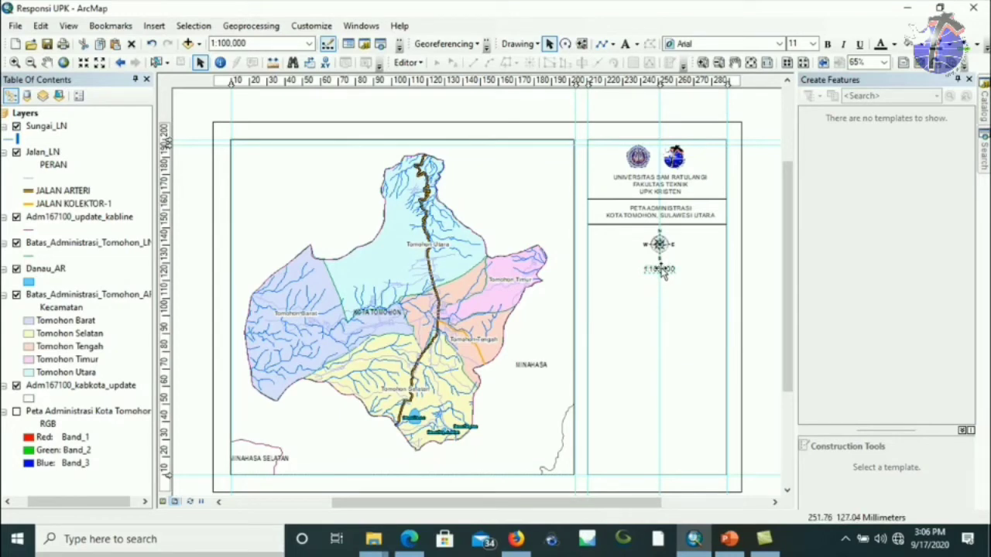
{"action": "double_click", "coordinate": [659, 269]}
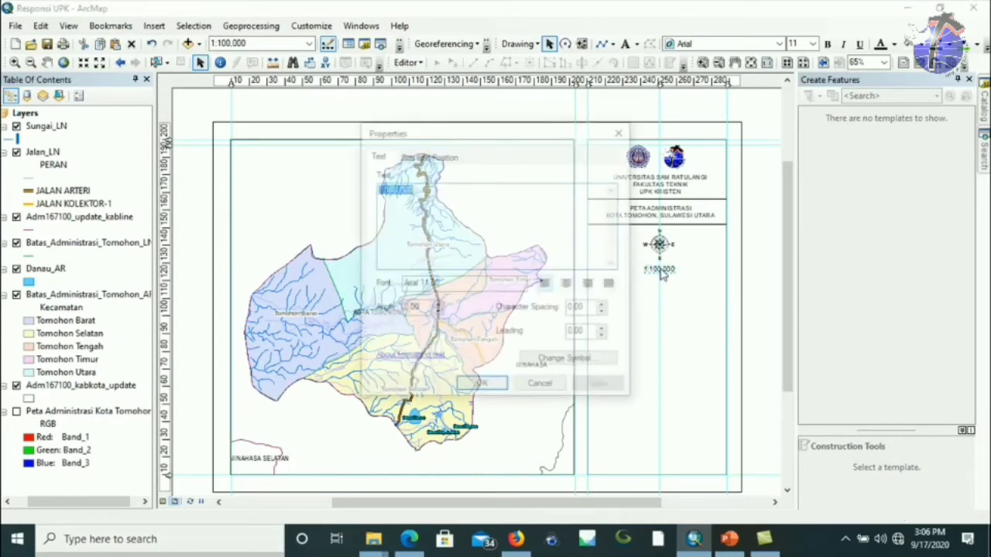
{"action": "left_click", "coordinate": [380, 195]}
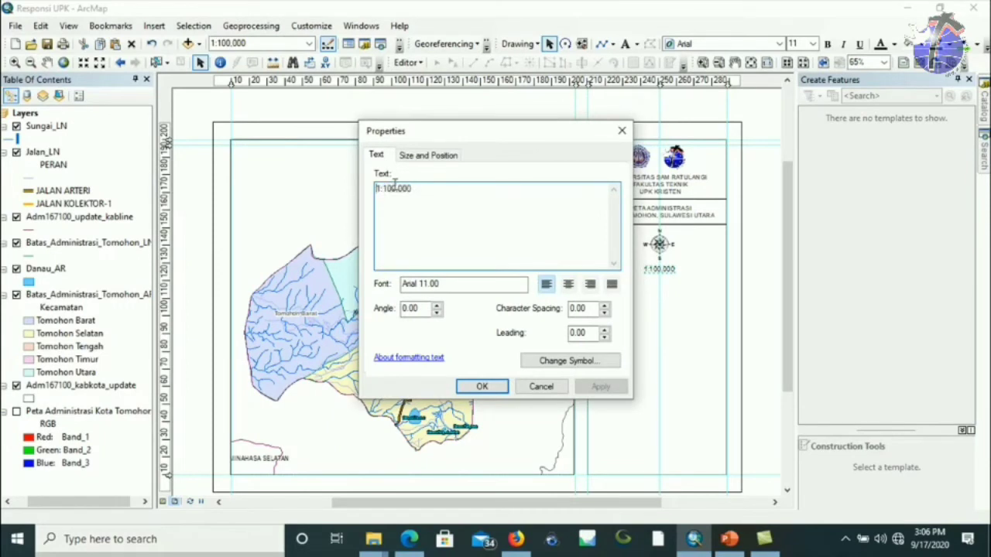
{"action": "type", "text": "SKALA"}
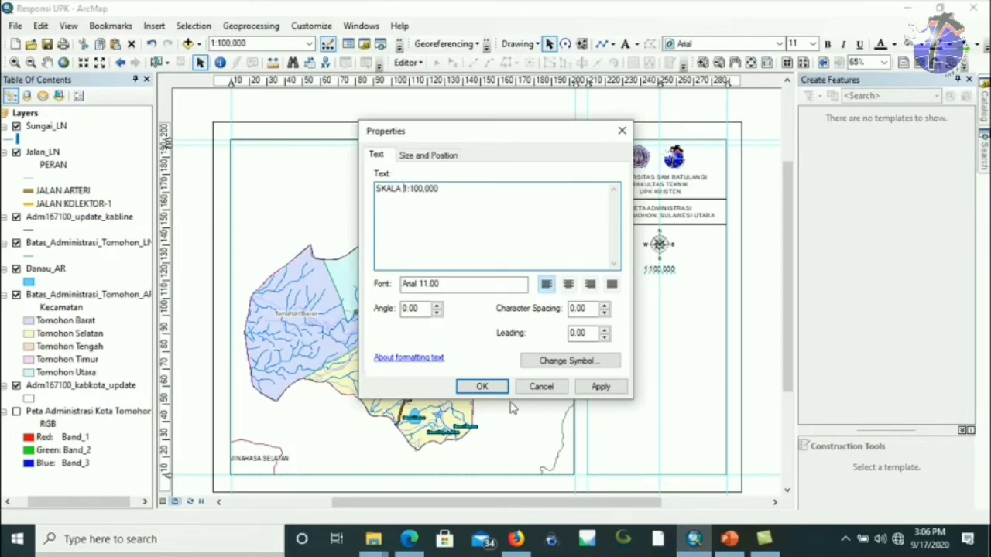
{"action": "left_click", "coordinate": [481, 387]}
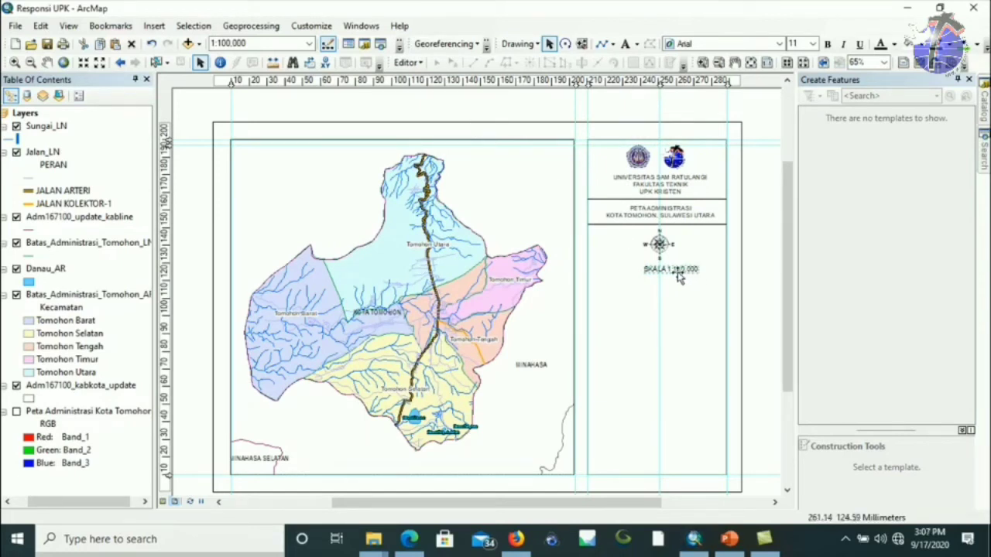
{"action": "left_click_drag", "start_coordinate": [684, 272], "coordinate": [671, 271]}
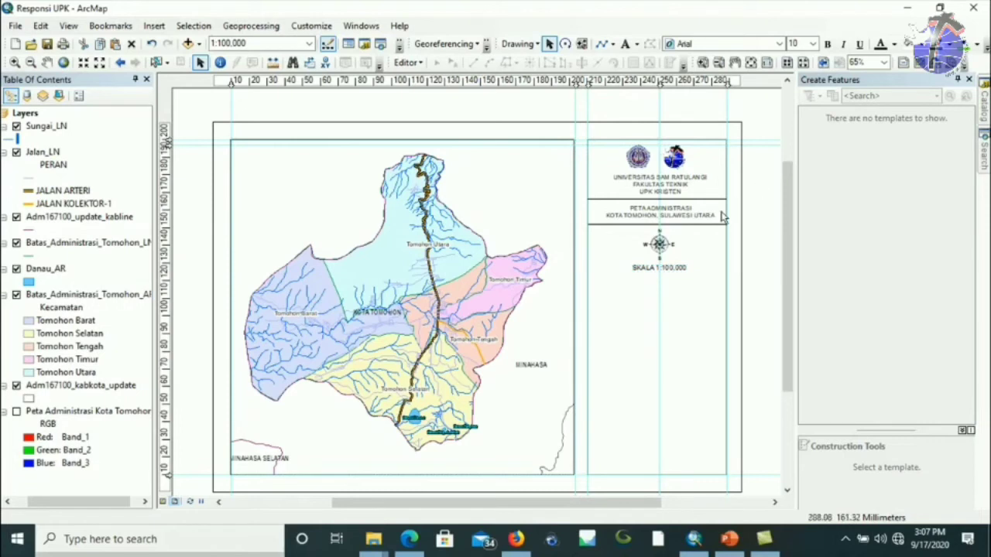
{"action": "left_click", "coordinate": [667, 246]}
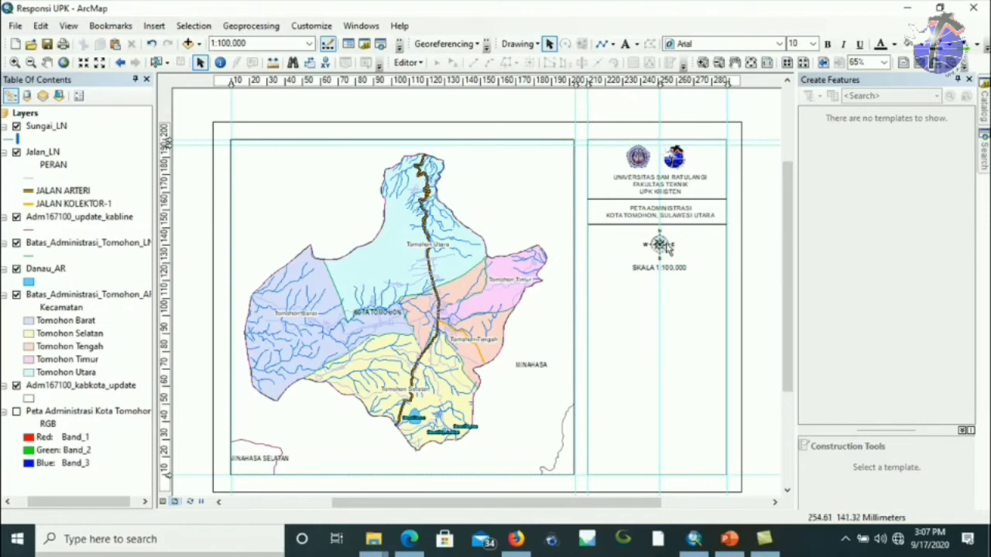
Insert a scale bar using the Alternating Scale Bar 2 style.
{"action": "left_click", "coordinate": [154, 26]}
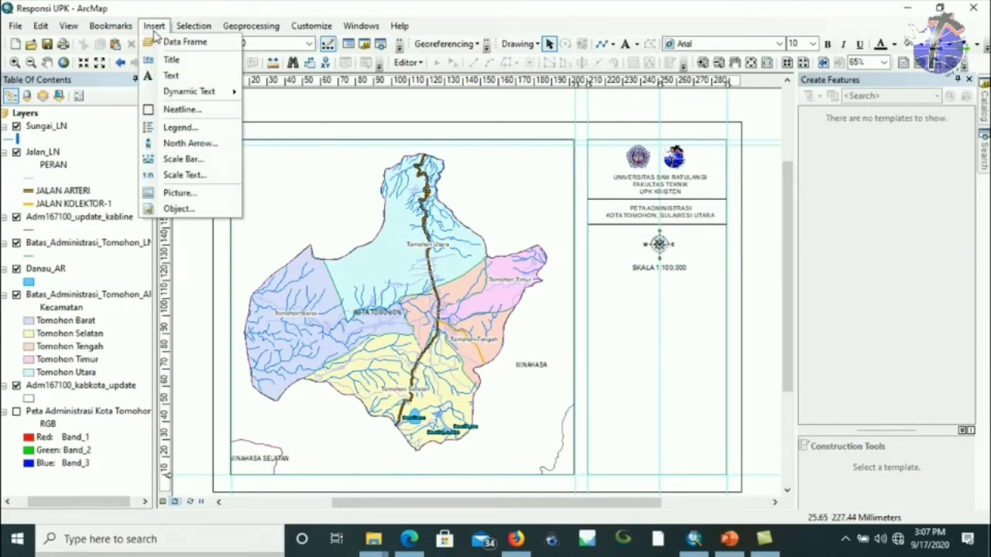
{"action": "left_click", "coordinate": [189, 161]}
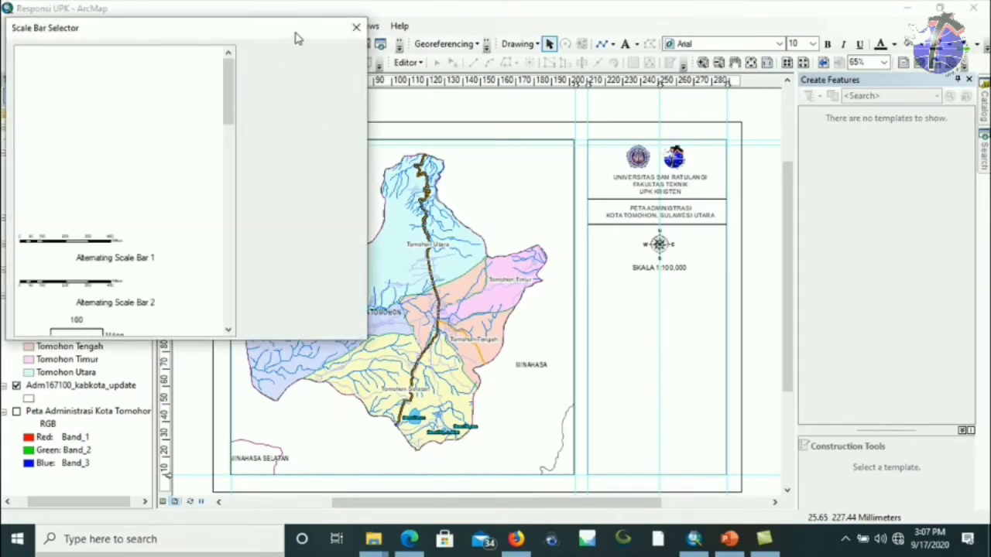
{"action": "left_click_drag", "start_coordinate": [438, 88], "coordinate": [492, 98]}
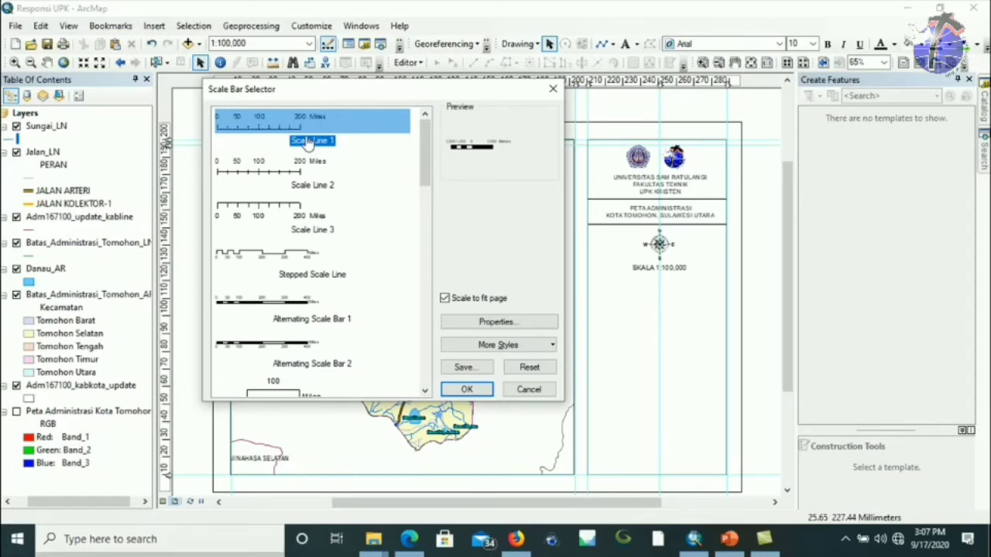
{"action": "left_click_drag", "start_coordinate": [425, 177], "coordinate": [425, 193]}
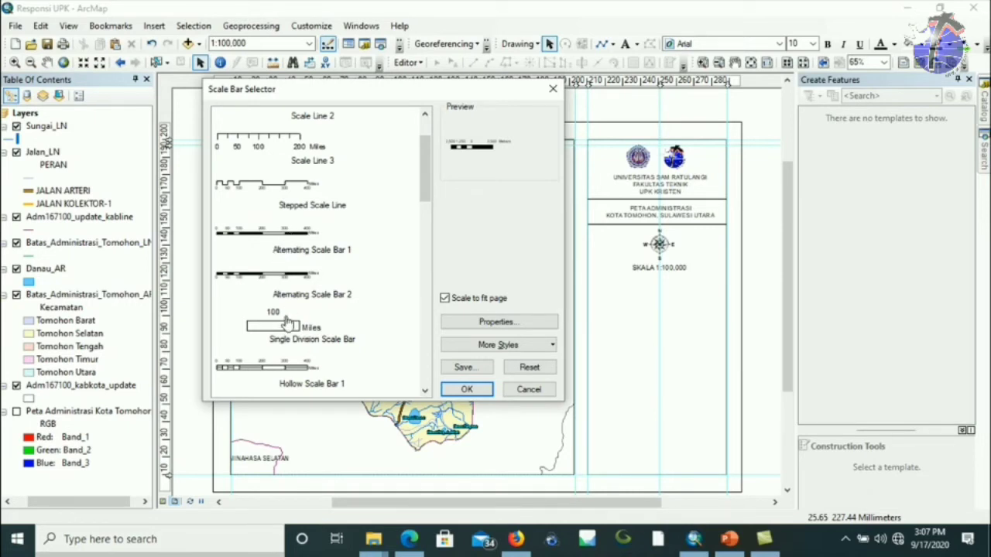
{"action": "left_click", "coordinate": [298, 286]}
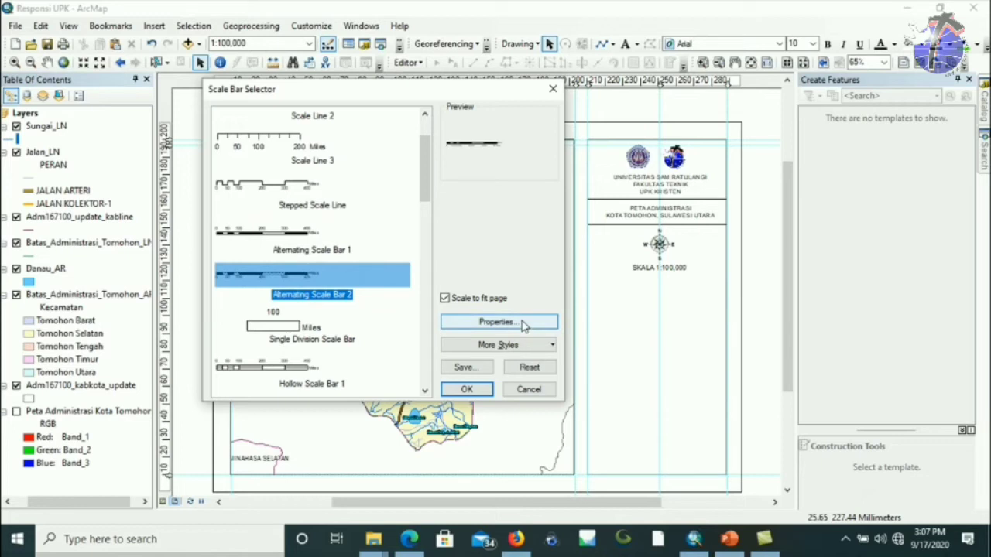
Set the scale bar's division units to Kilometers with the label 'Km', and add it.
{"action": "left_click", "coordinate": [496, 321]}
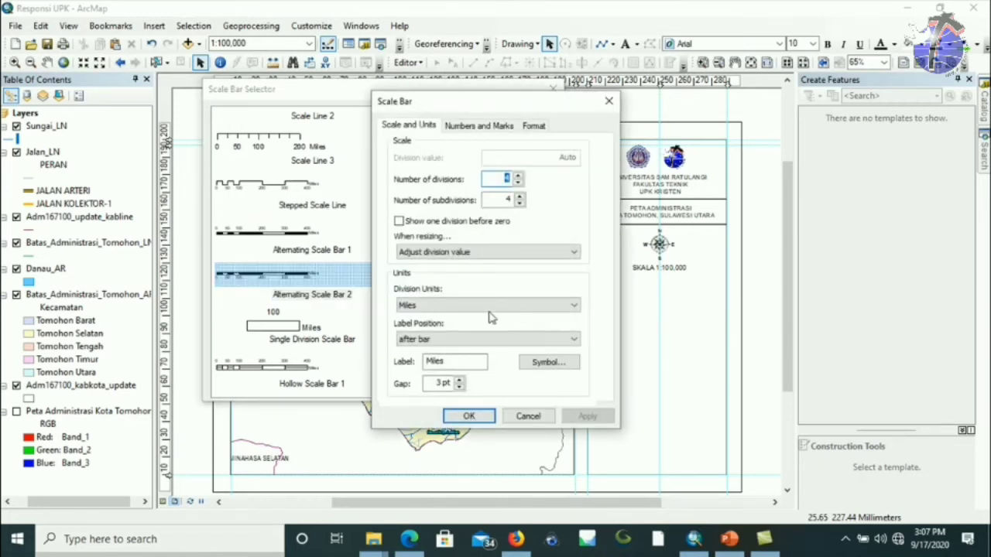
{"action": "left_click", "coordinate": [434, 306]}
{"action": "left_click", "coordinate": [434, 364]}
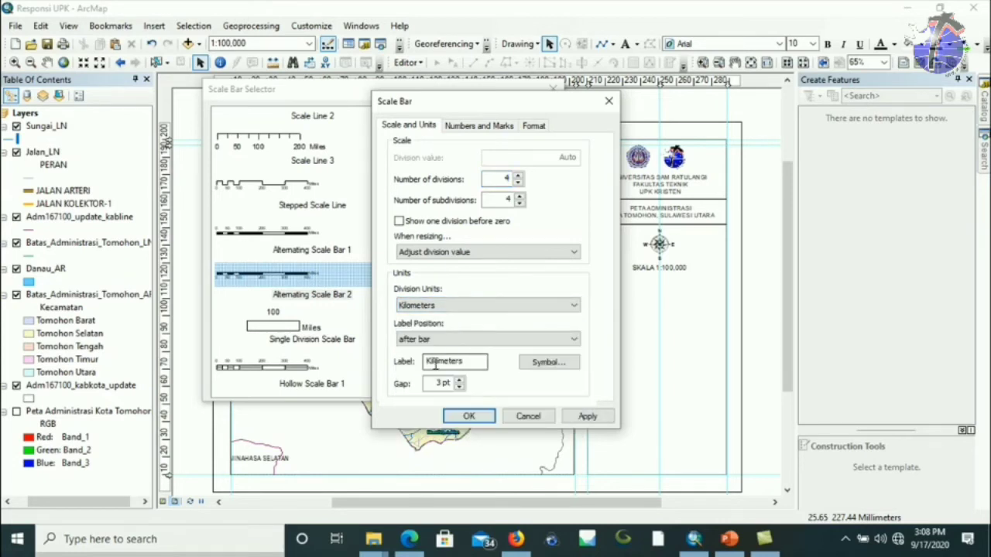
{"action": "left_click_drag", "start_coordinate": [472, 364], "coordinate": [416, 361]}
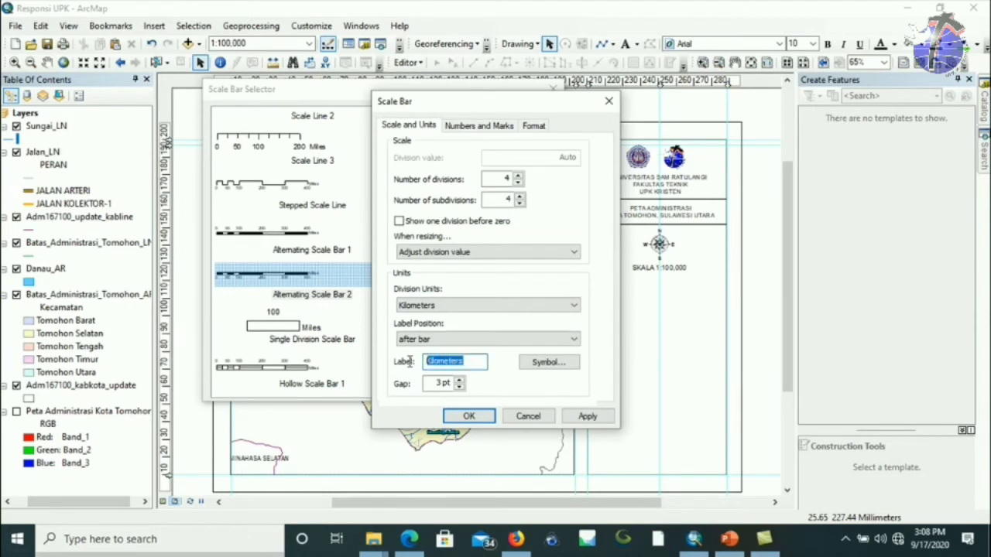
{"action": "type", "text": "k"}
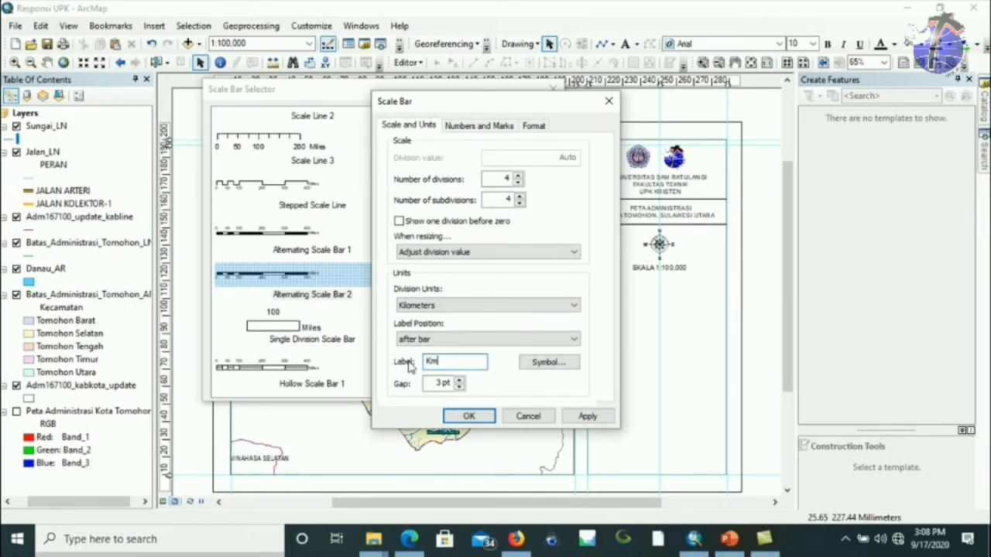
{"action": "left_click", "coordinate": [466, 414]}
{"action": "left_click", "coordinate": [467, 389]}
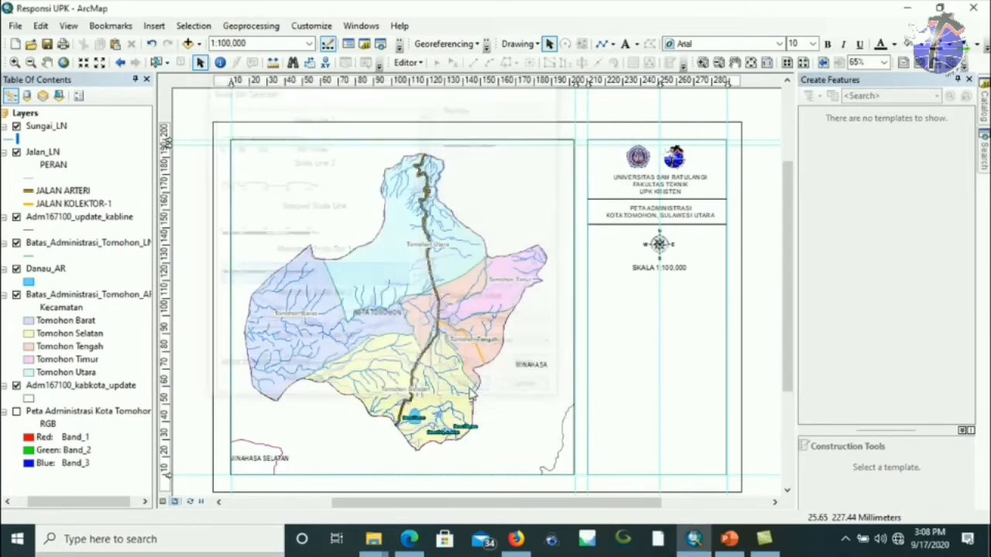
Move the scale bar under the SKALA 1:100,000 text and shrink it to fit the panel.
{"action": "left_click_drag", "start_coordinate": [514, 300], "coordinate": [714, 290]}
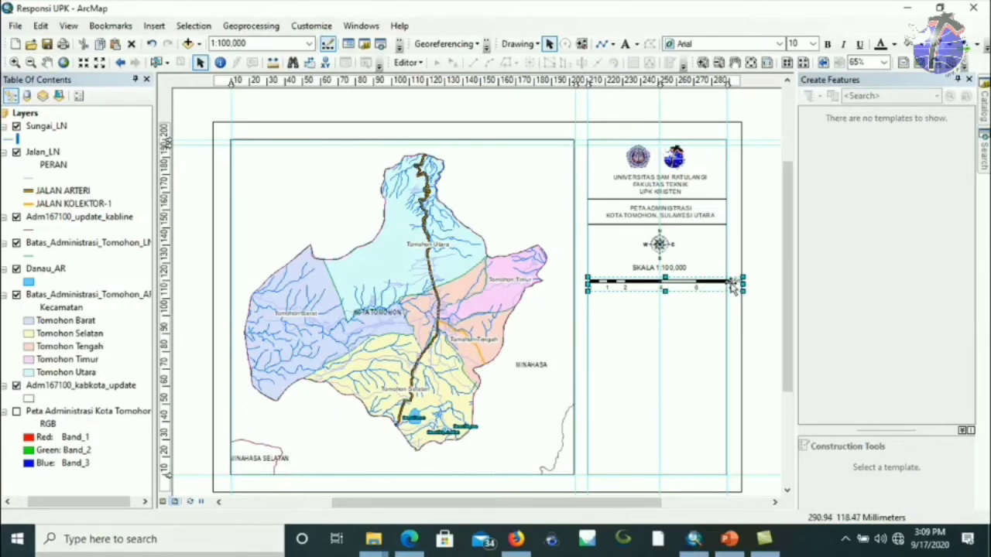
{"action": "left_click_drag", "start_coordinate": [746, 291], "coordinate": [715, 292]}
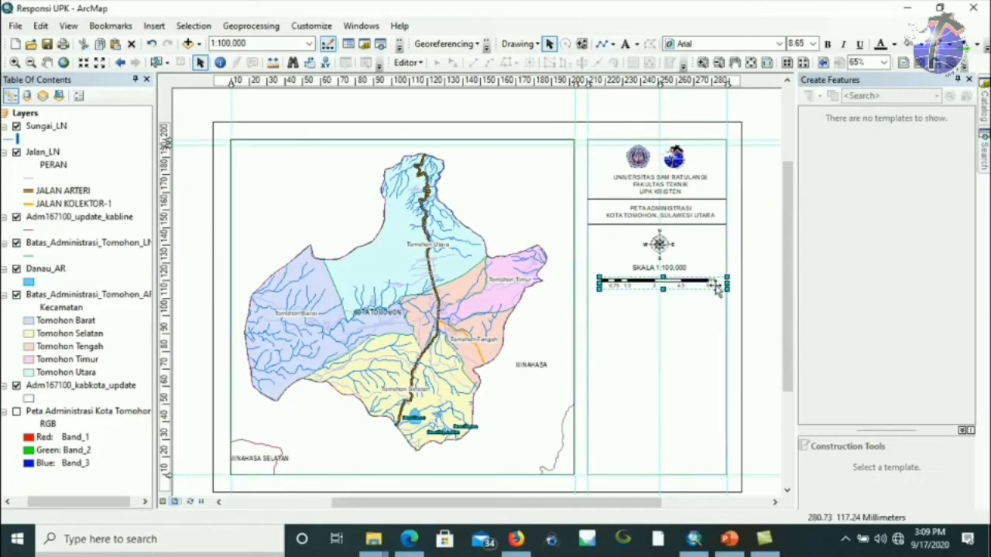
{"action": "left_click", "coordinate": [753, 280]}
{"action": "left_click", "coordinate": [678, 286]}
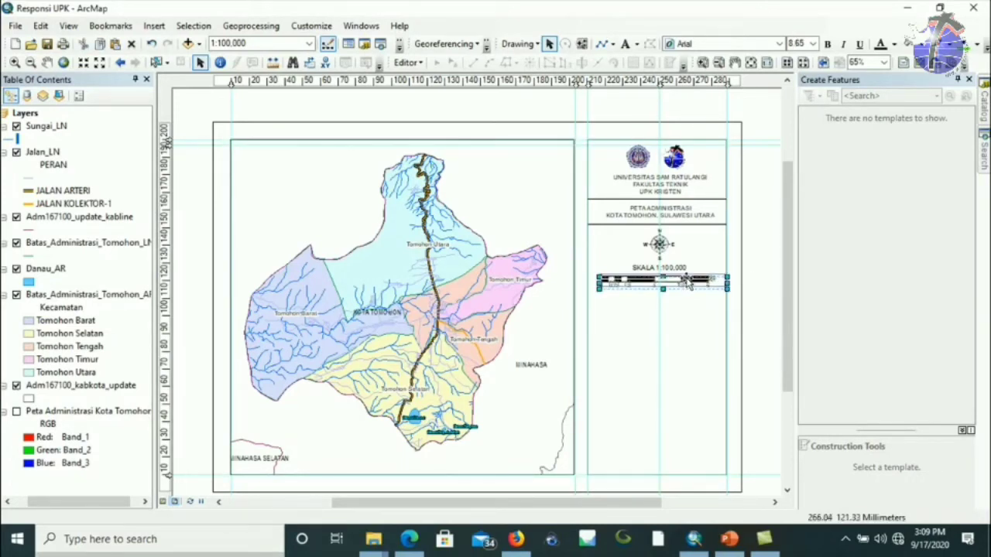
{"action": "left_click", "coordinate": [749, 265]}
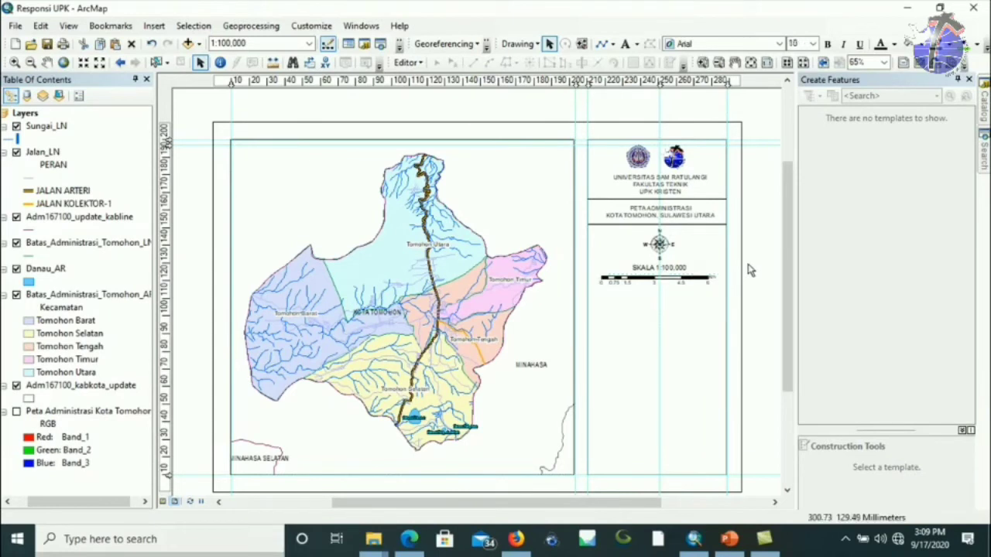
Copy the title's divider line to sit below the scale bar.
{"action": "left_click", "coordinate": [673, 224]}
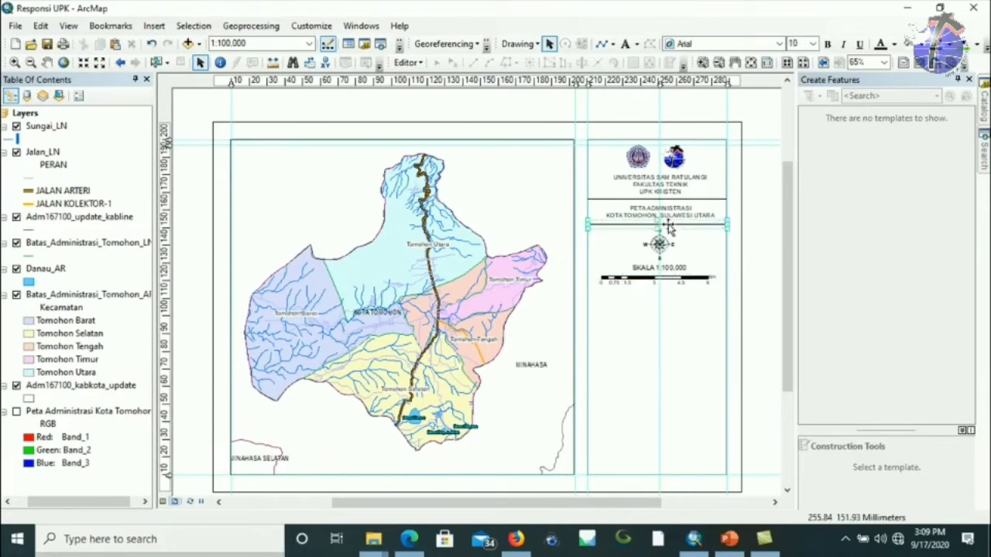
{"action": "left_click_drag", "start_coordinate": [671, 226], "coordinate": [660, 296]}
{"action": "left_click", "coordinate": [659, 292]}
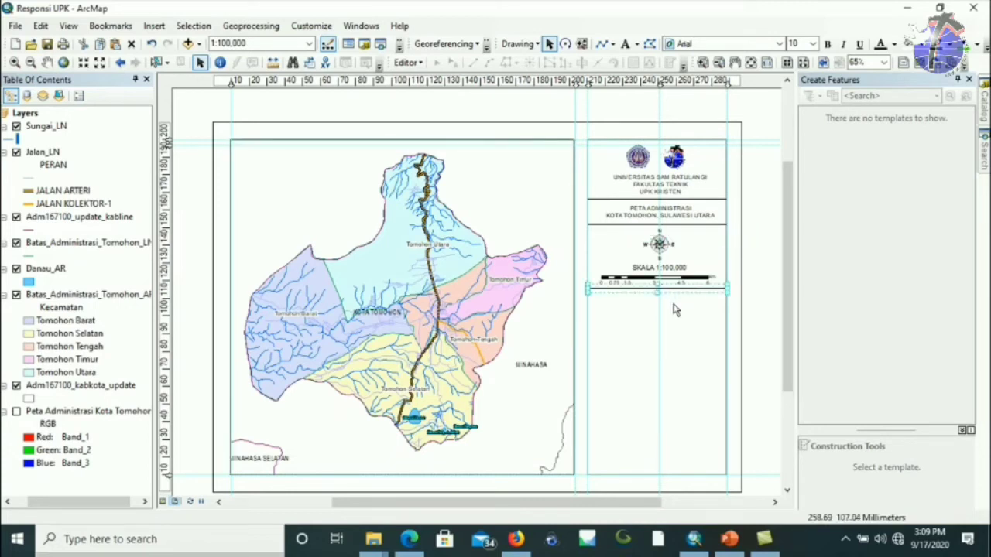
{"action": "left_click", "coordinate": [437, 317]}
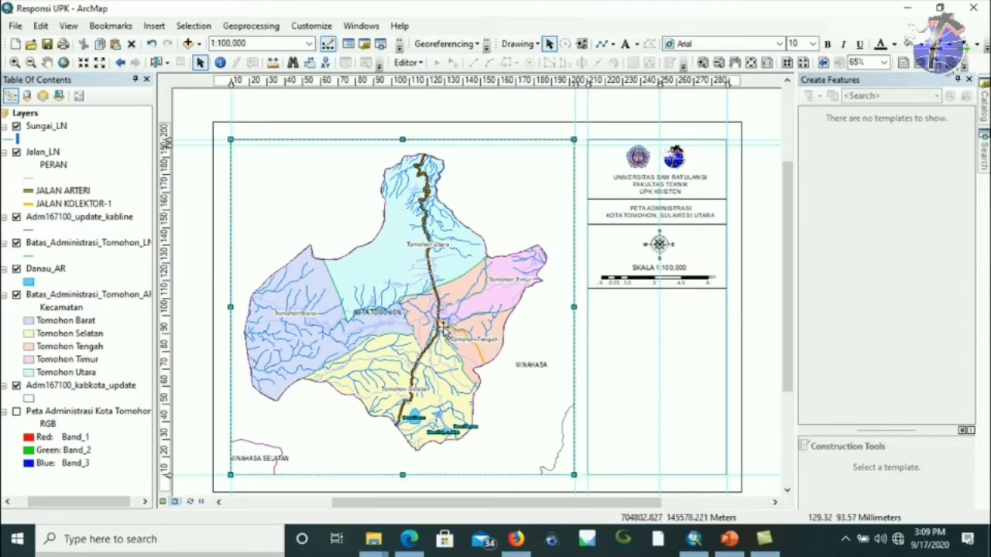
Insert Coordinate System dynamic text and place it in the right panel under the scale bar.
{"action": "left_click", "coordinate": [150, 28]}
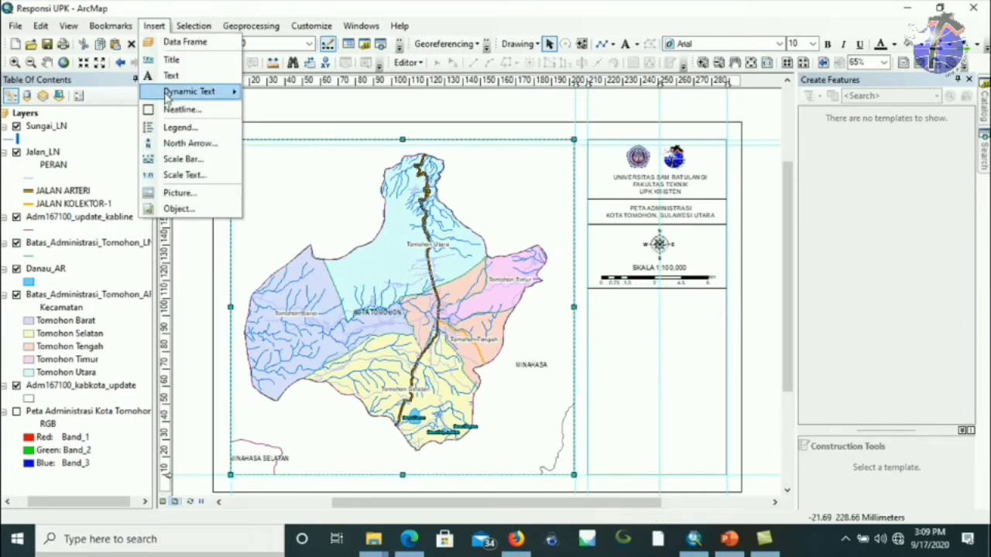
{"action": "mouse_move", "coordinate": [187, 93]}
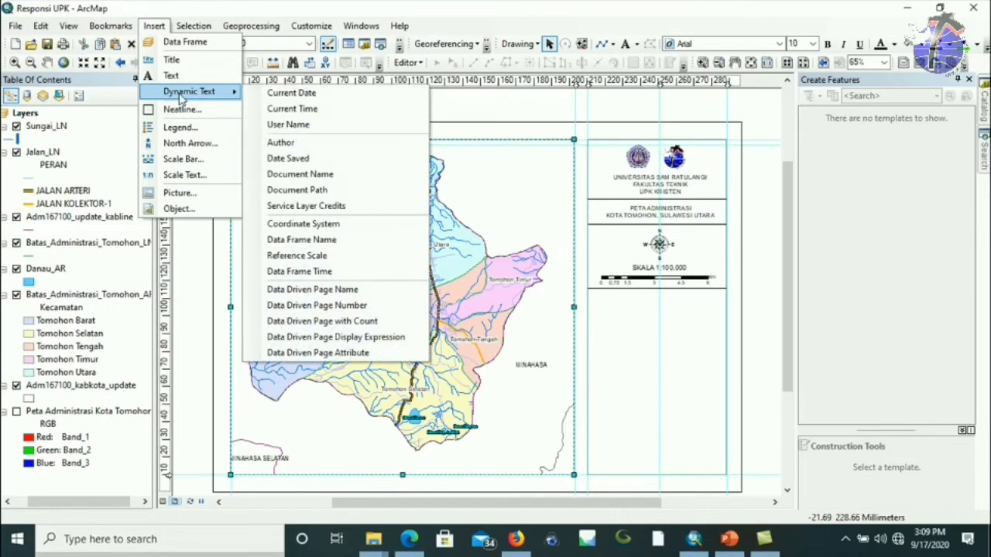
{"action": "left_click", "coordinate": [299, 226]}
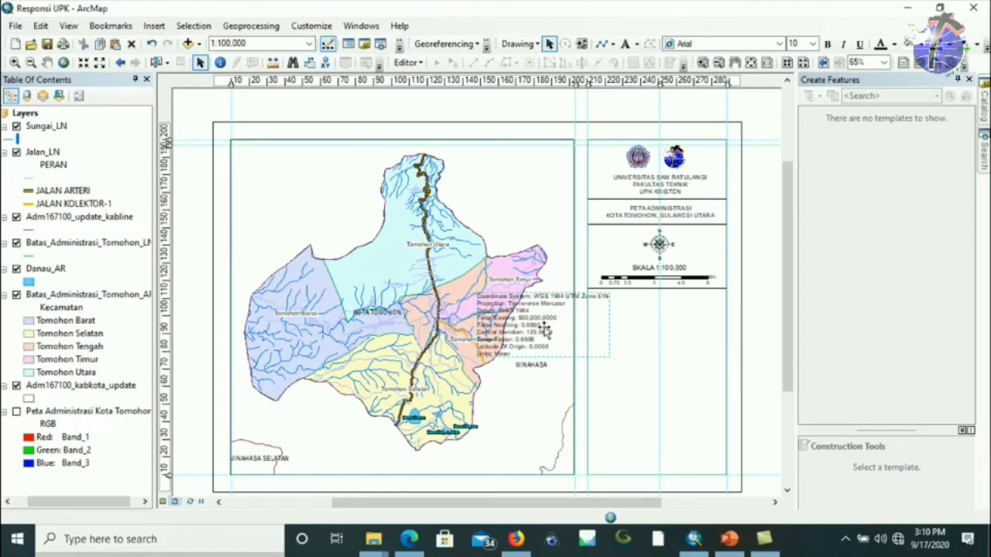
{"action": "left_click_drag", "start_coordinate": [652, 324], "coordinate": [655, 323]}
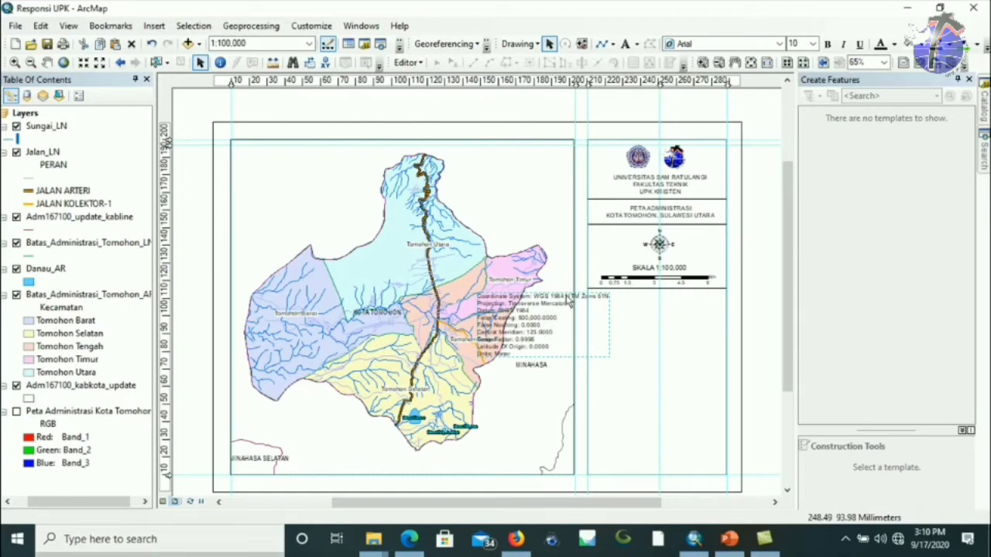
{"action": "left_click_drag", "start_coordinate": [523, 324], "coordinate": [640, 325]}
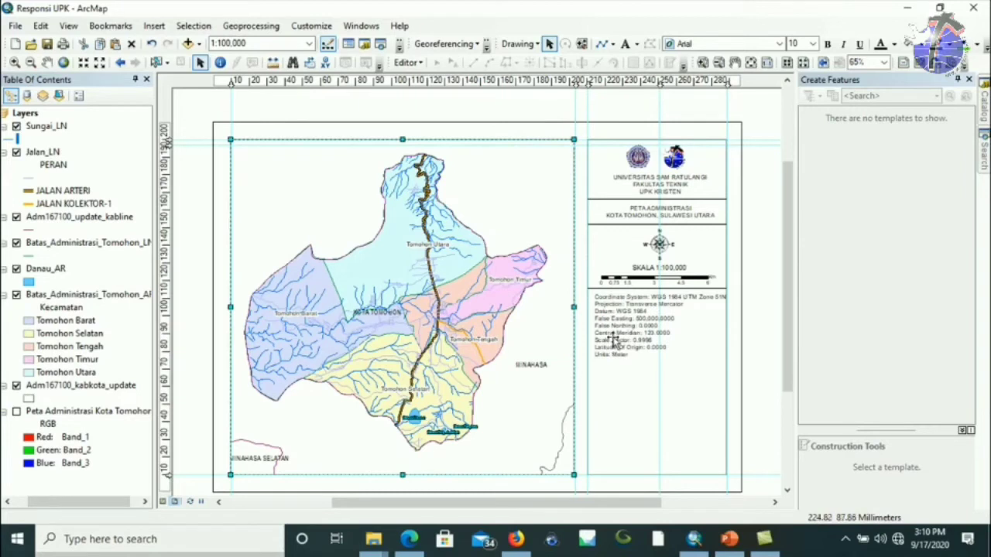
{"action": "left_click", "coordinate": [612, 341]}
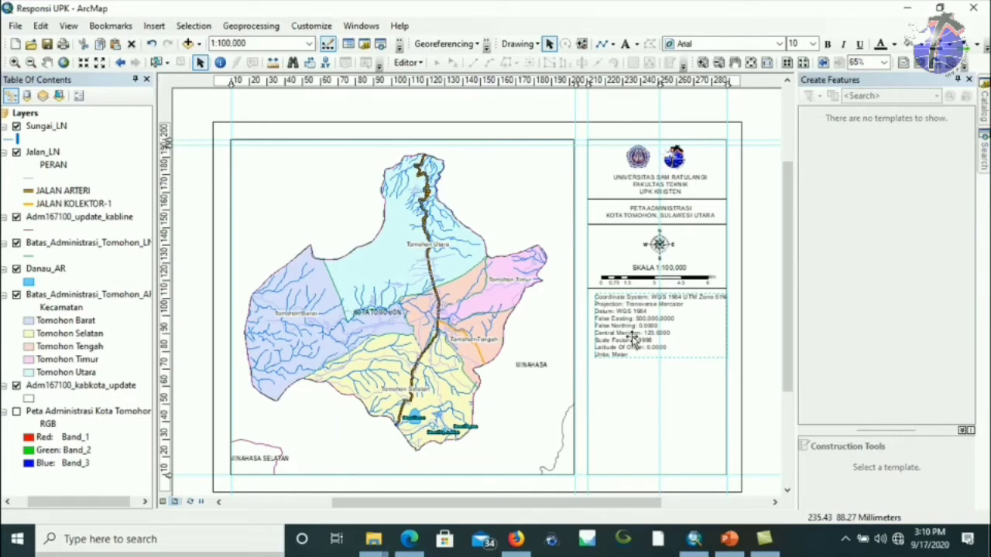
{"action": "left_click", "coordinate": [630, 325]}
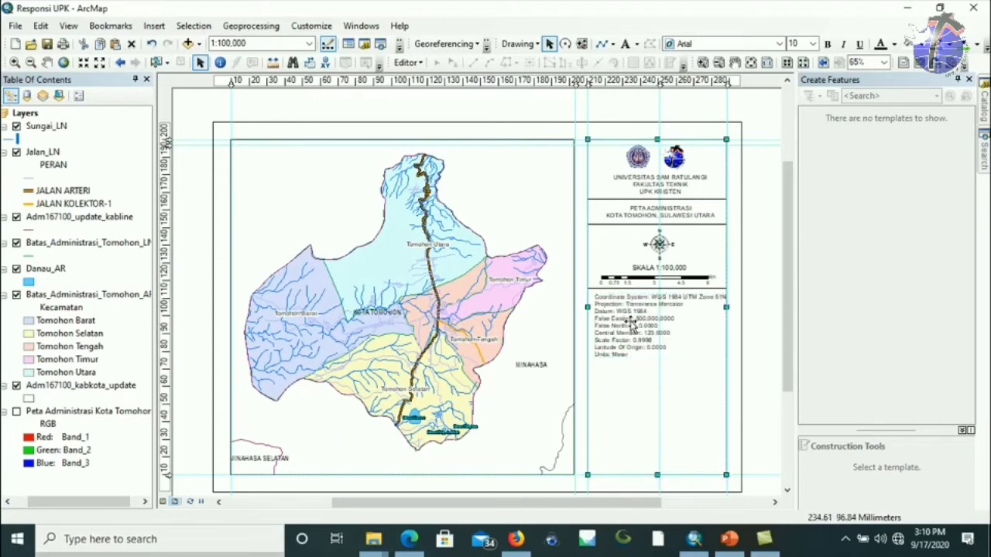
Convert the coordinate text to graphics and delete its False Easting through Latitude Of Origin lines.
{"action": "left_click_drag", "start_coordinate": [631, 323], "coordinate": [622, 321]}
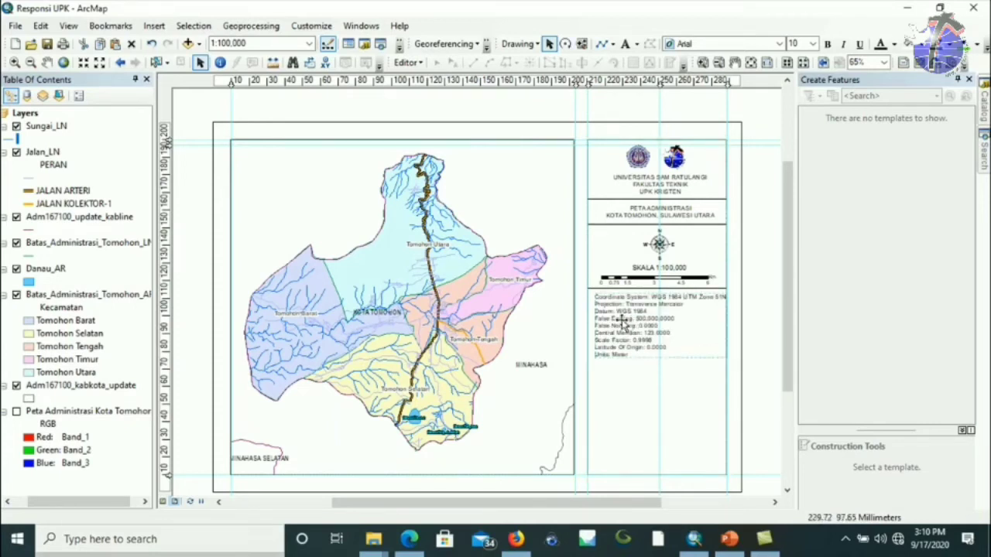
{"action": "right_click", "coordinate": [621, 321]}
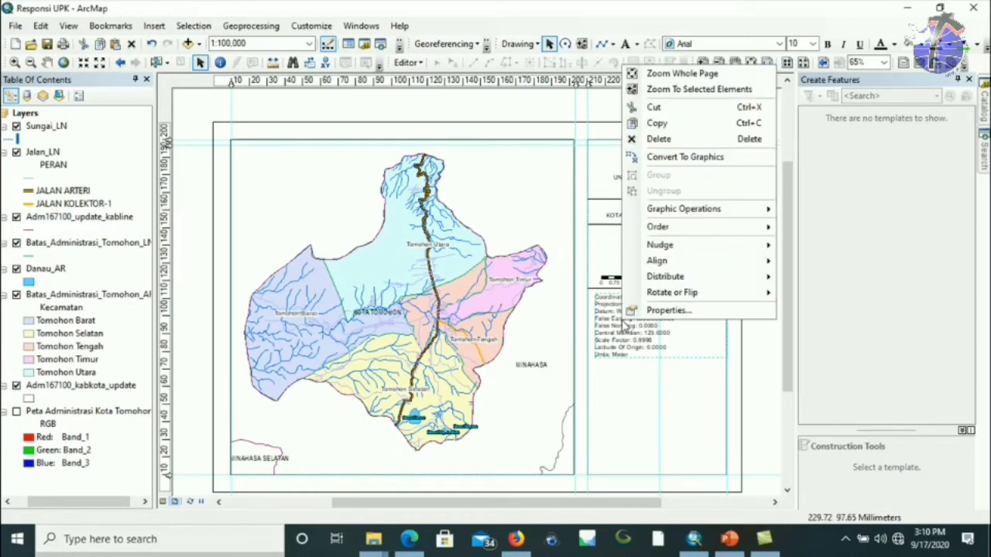
{"action": "left_click", "coordinate": [687, 157]}
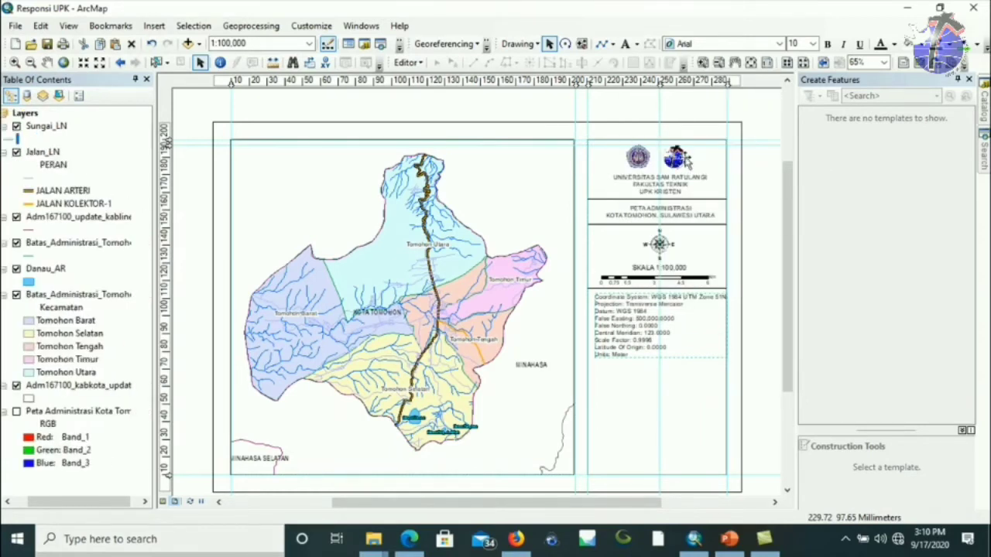
{"action": "double_click", "coordinate": [621, 332]}
{"action": "left_click_drag", "start_coordinate": [557, 133], "coordinate": [458, 134]}
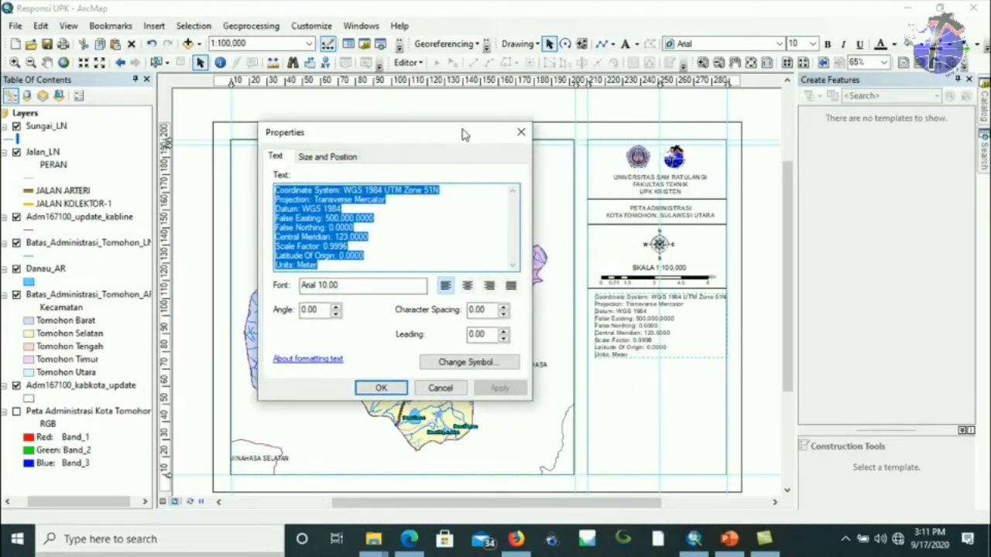
{"action": "left_click", "coordinate": [385, 256]}
{"action": "left_click_drag", "start_coordinate": [372, 256], "coordinate": [262, 220]}
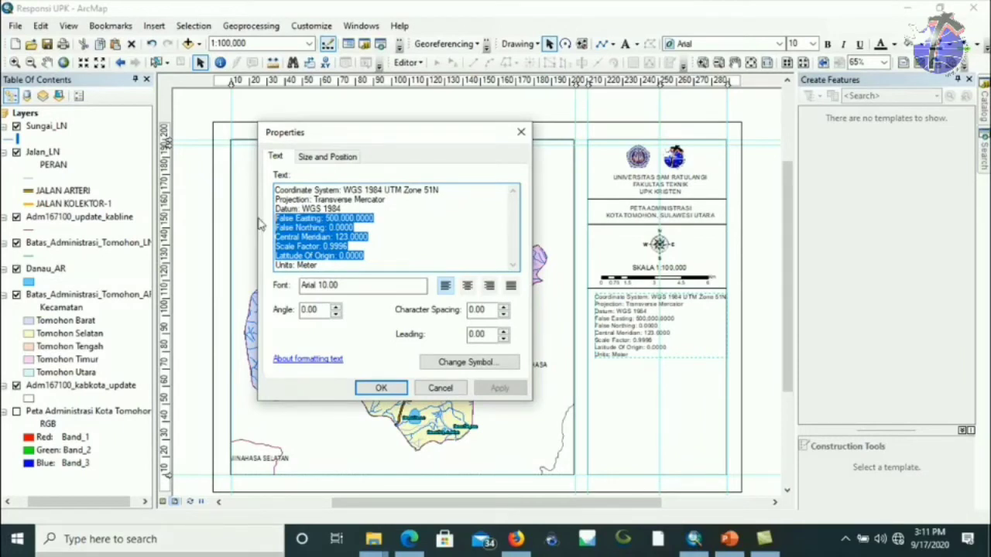
{"action": "key", "text": "Delete"}
{"action": "key", "text": "BackSpace"}
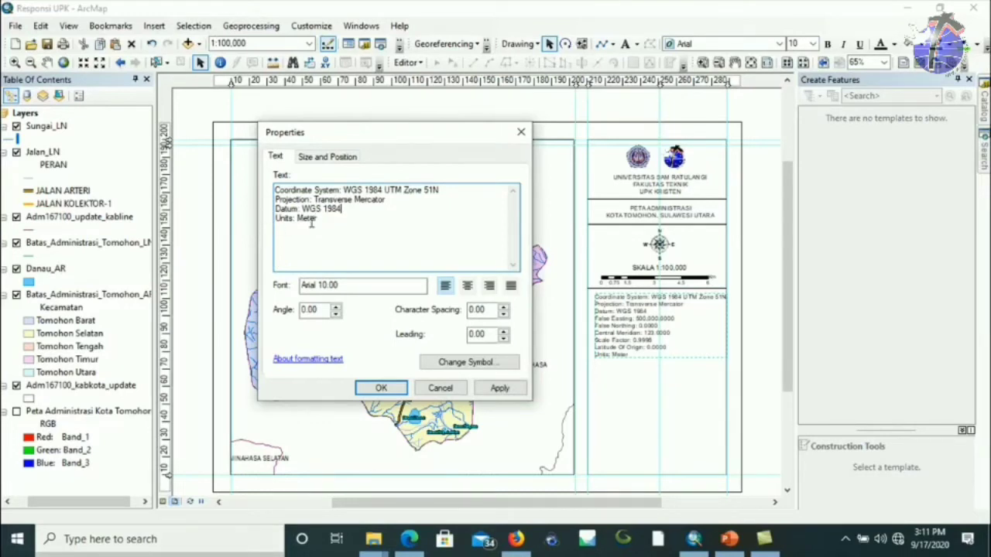
{"action": "left_click", "coordinate": [381, 388]}
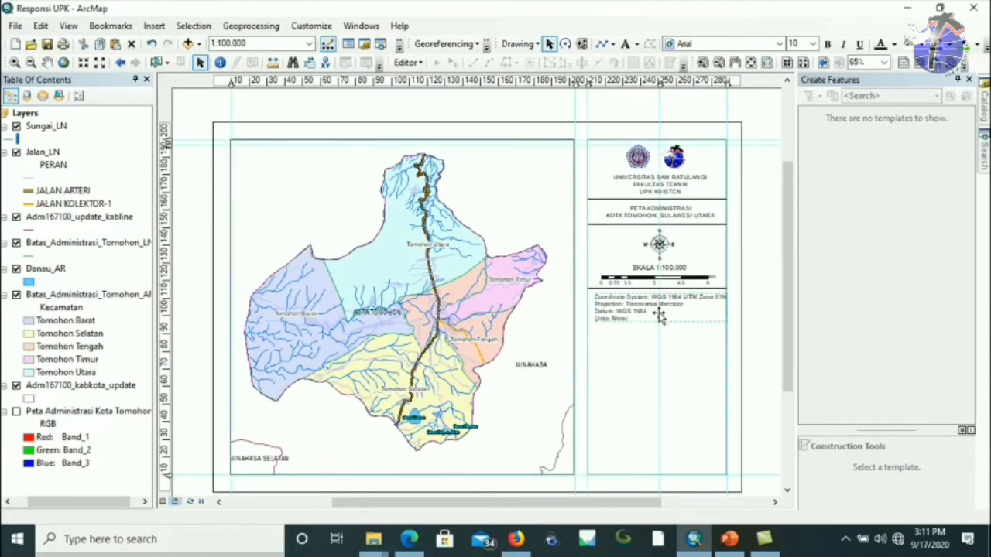
{"action": "left_click", "coordinate": [592, 83]}
Shift the vertical guide to 213 mm, italicise the coordinate text, and nudge its box down.
{"action": "left_click_drag", "start_coordinate": [592, 83], "coordinate": [590, 82]}
{"action": "left_click", "coordinate": [672, 308]}
{"action": "left_click", "coordinate": [670, 308]}
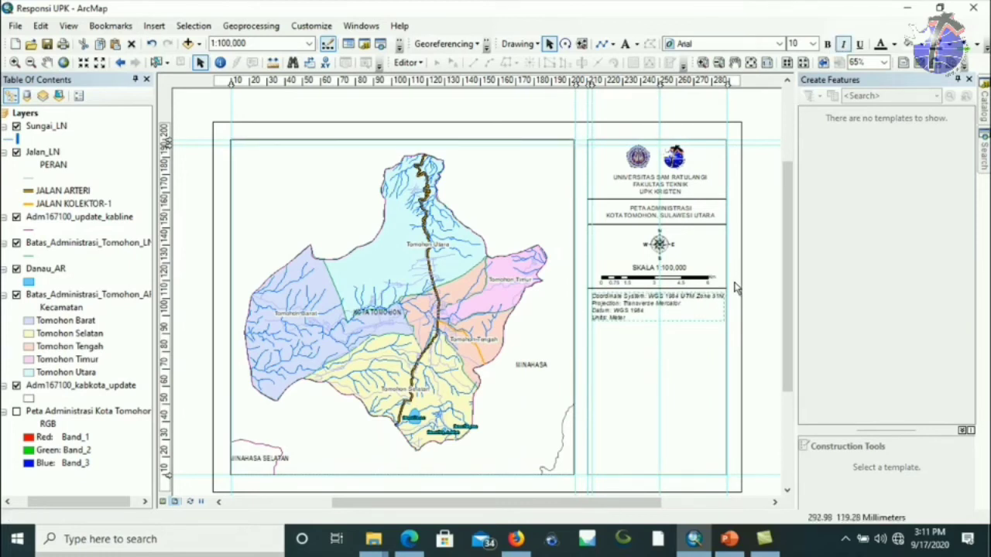
{"action": "left_click", "coordinate": [689, 292]}
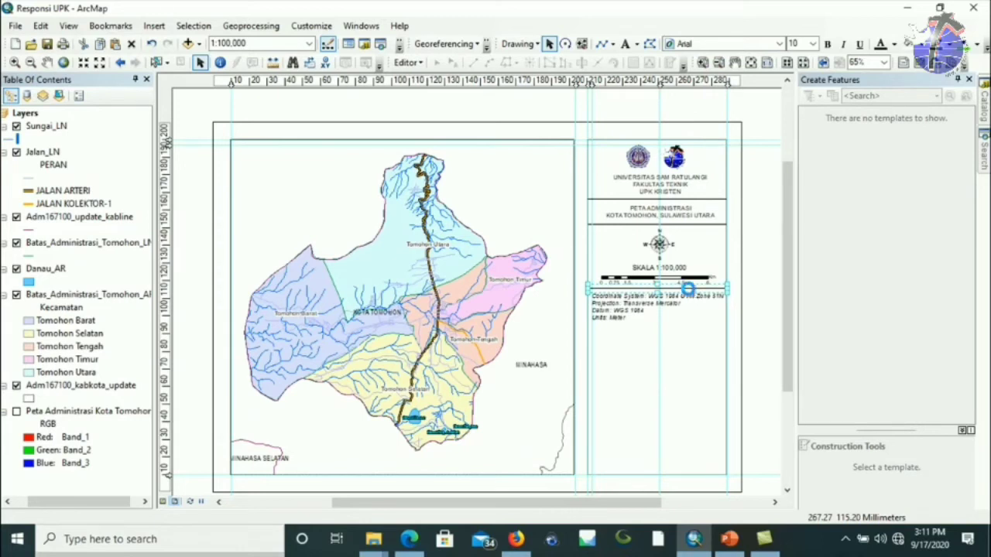
{"action": "left_click_drag", "start_coordinate": [688, 303], "coordinate": [675, 331]}
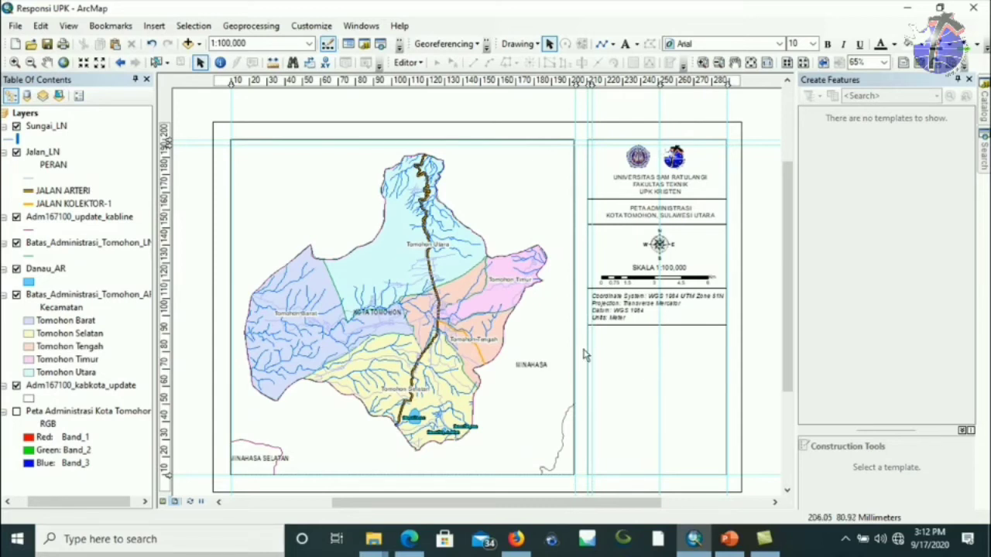
Start a new legend from the Insert menu and move the Legend Wizard to the upper left.
{"action": "left_click", "coordinate": [154, 25]}
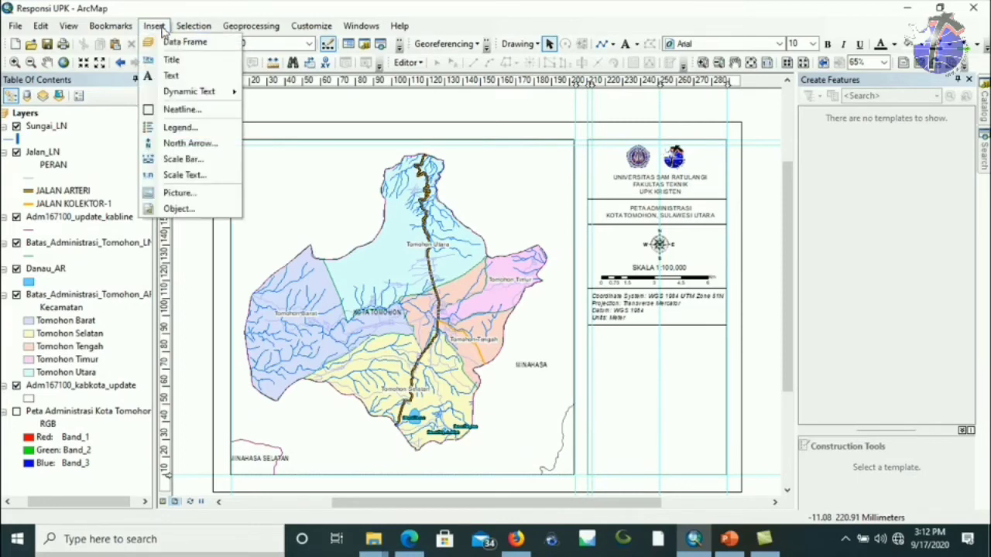
{"action": "left_click", "coordinate": [166, 128]}
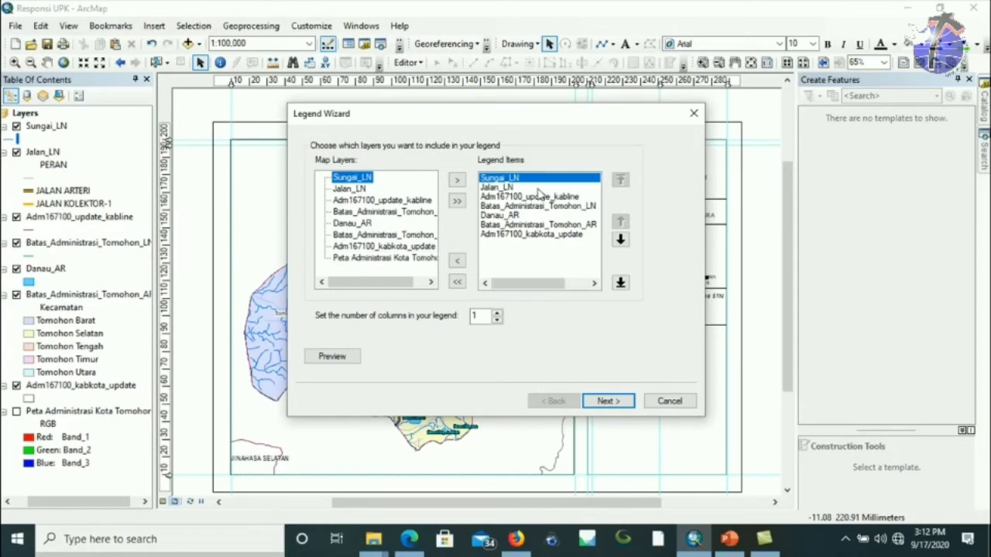
{"action": "left_click_drag", "start_coordinate": [536, 207], "coordinate": [527, 249]}
{"action": "left_click_drag", "start_coordinate": [535, 119], "coordinate": [370, 103]}
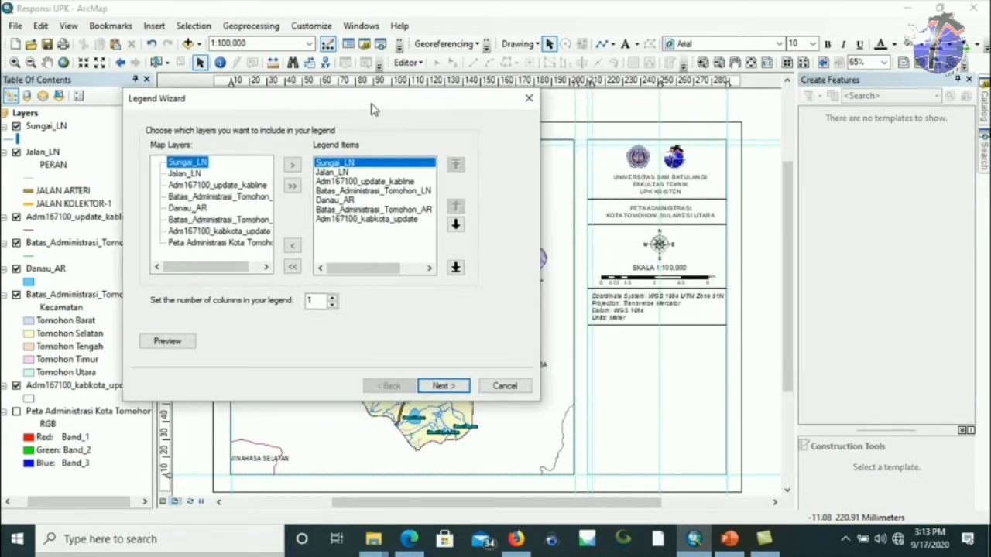
Remove Adm167100_kabkota_update from the legend items, leaving six layers.
{"action": "left_click", "coordinate": [337, 171]}
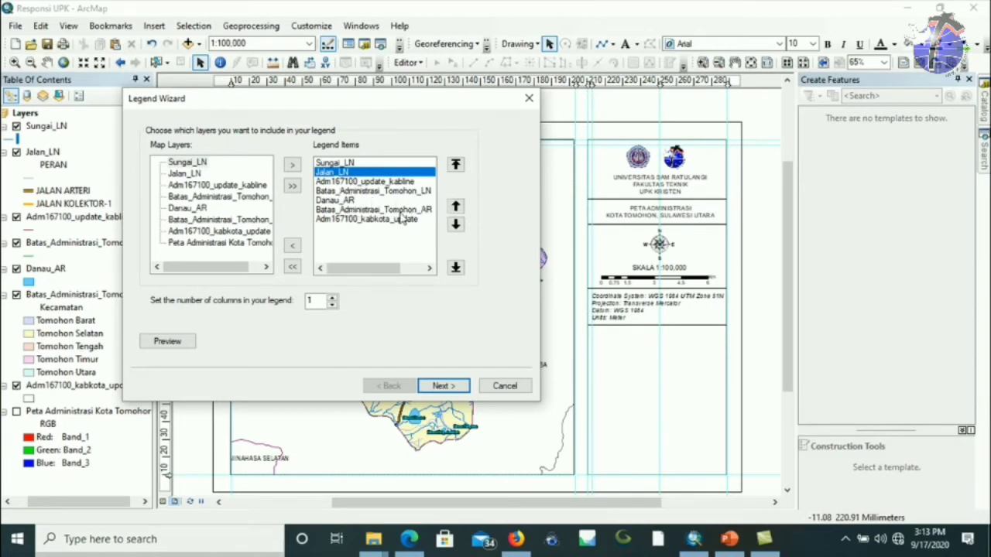
{"action": "left_click", "coordinate": [374, 220]}
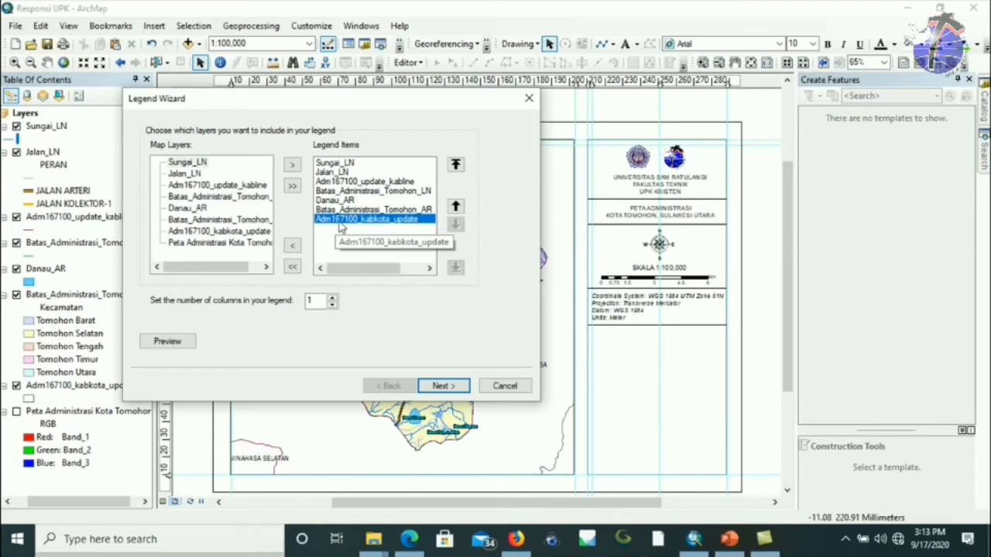
{"action": "left_click", "coordinate": [293, 248]}
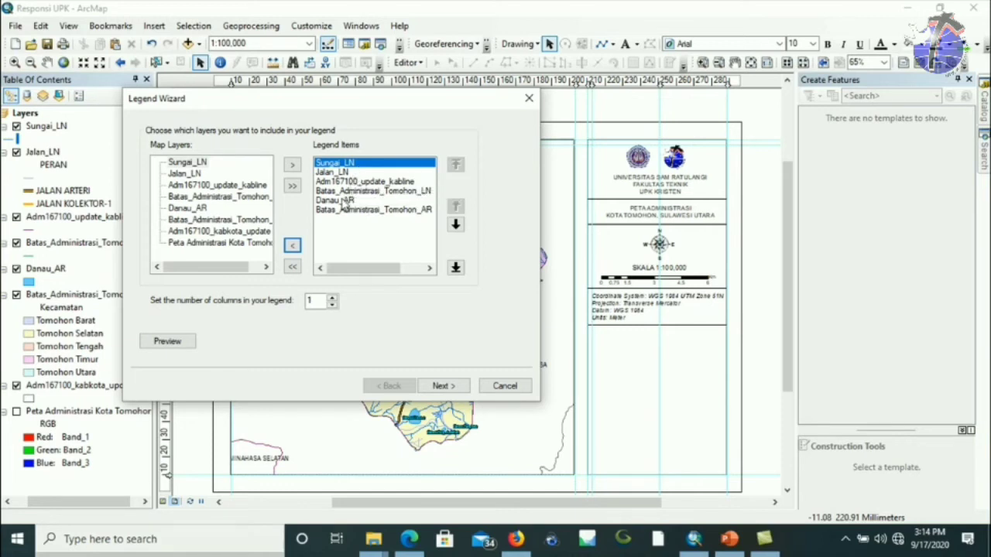
{"action": "left_click", "coordinate": [363, 191]}
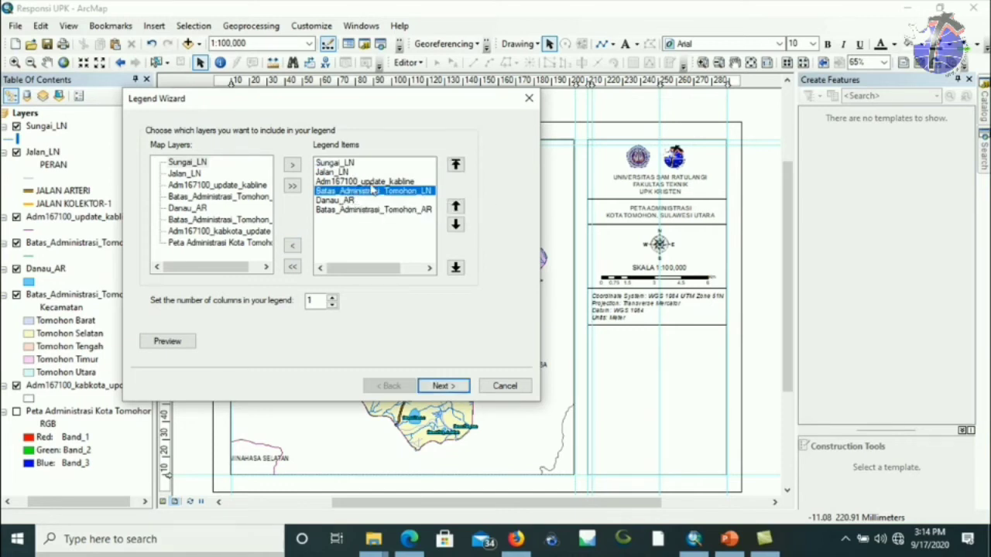
Move Adm167100_update_kabline and Batas_Administrasi_Tomohon_LN to the top two legend item positions.
{"action": "left_click", "coordinate": [372, 182]}
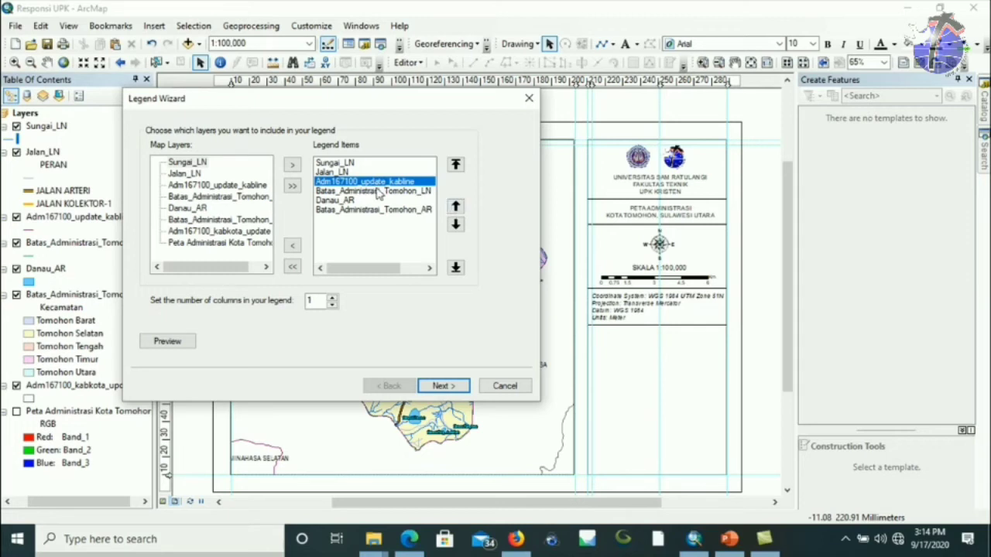
{"action": "left_click", "coordinate": [456, 206]}
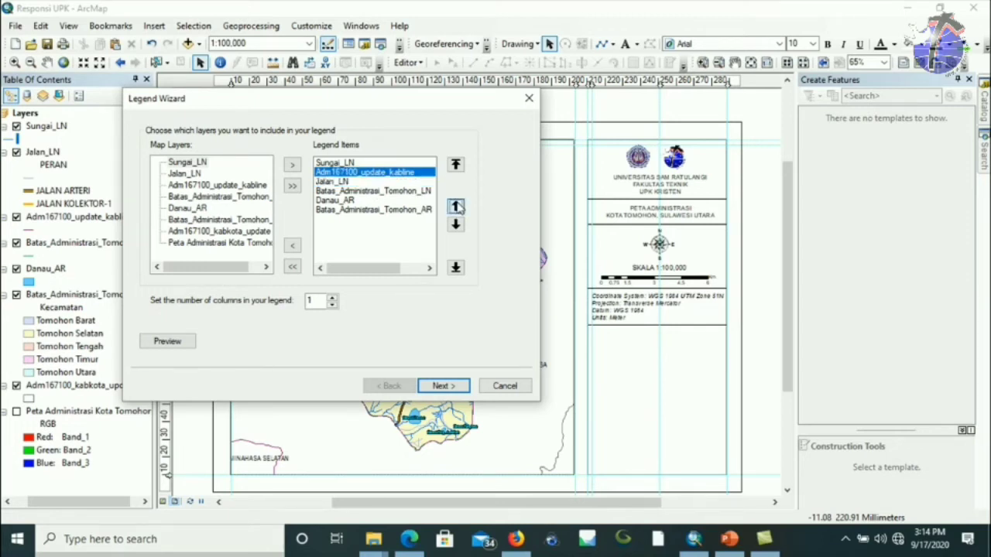
{"action": "left_click", "coordinate": [456, 206]}
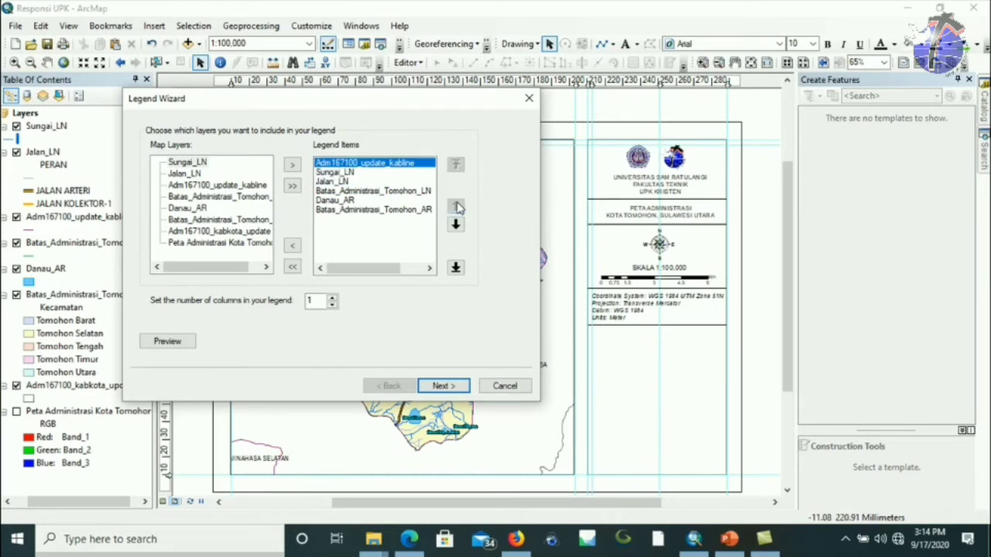
{"action": "left_click", "coordinate": [373, 191]}
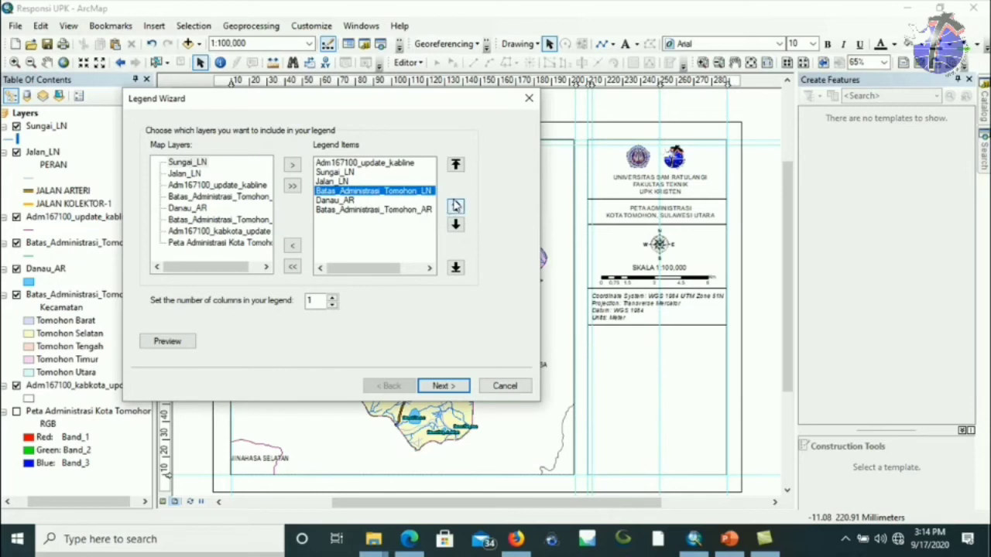
{"action": "left_click", "coordinate": [455, 205]}
{"action": "left_click", "coordinate": [455, 206]}
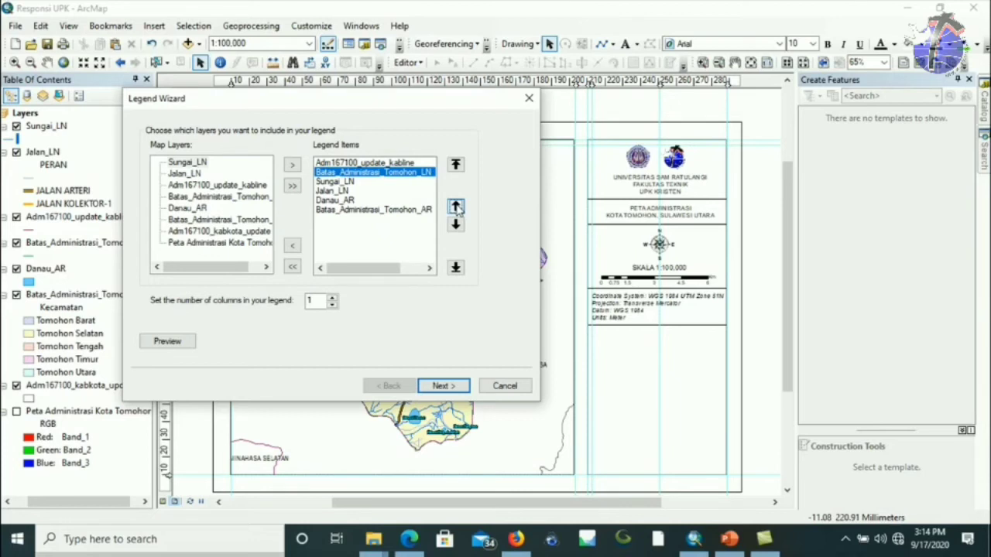
Move Jalan_LN above Sungai_LN and advance to the legend title page.
{"action": "left_click", "coordinate": [350, 183]}
{"action": "left_click", "coordinate": [345, 191]}
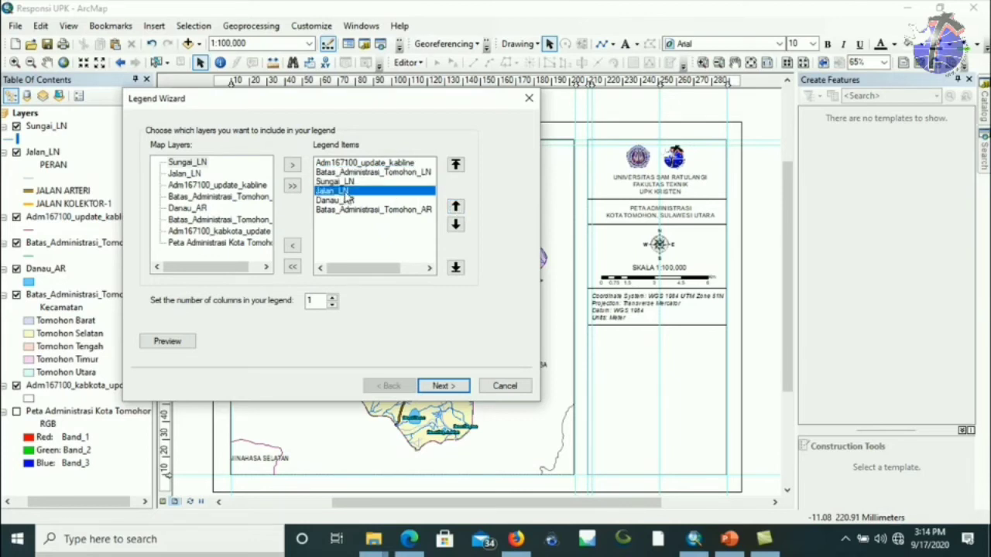
{"action": "left_click", "coordinate": [455, 207]}
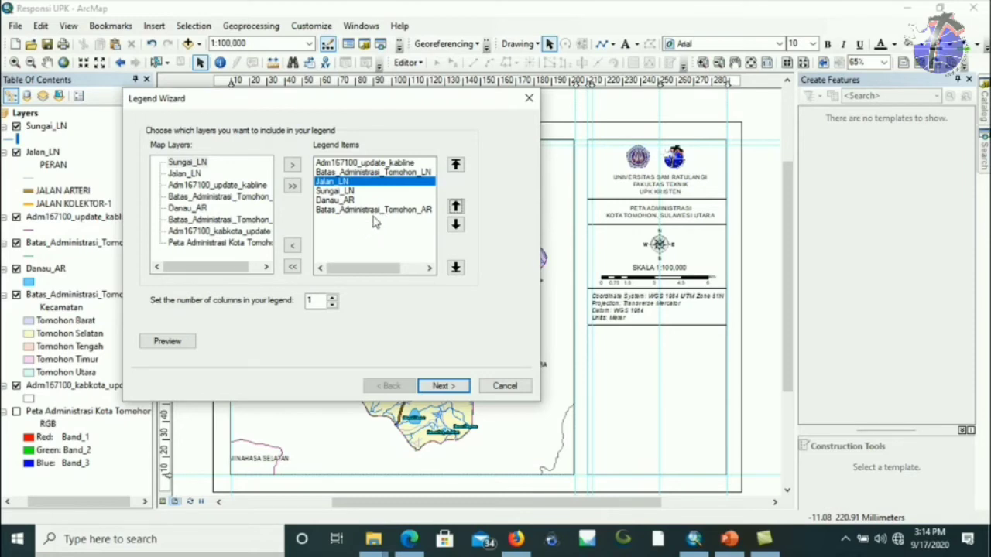
{"action": "left_click", "coordinate": [438, 387]}
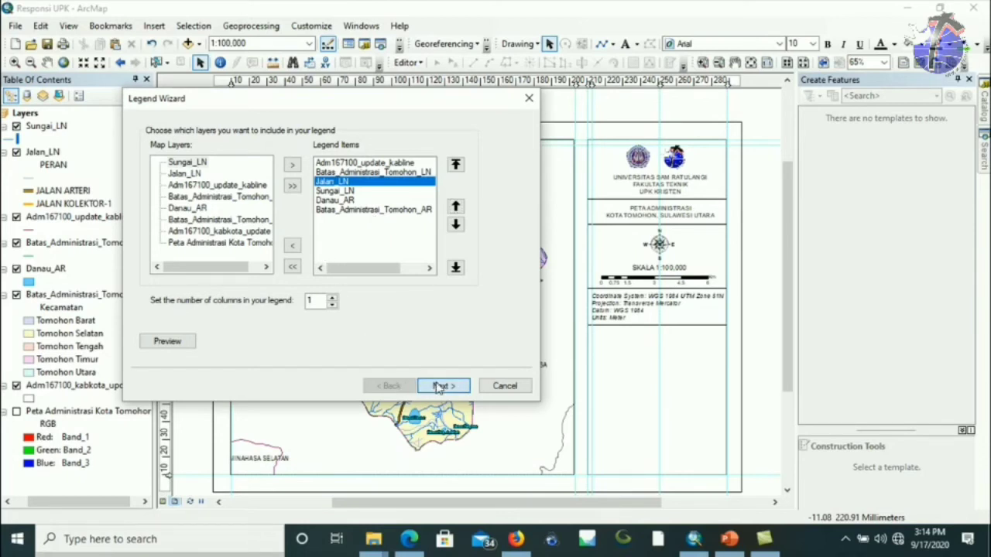
Replace the default legend title with 'Keterangan'.
{"action": "left_click", "coordinate": [438, 386]}
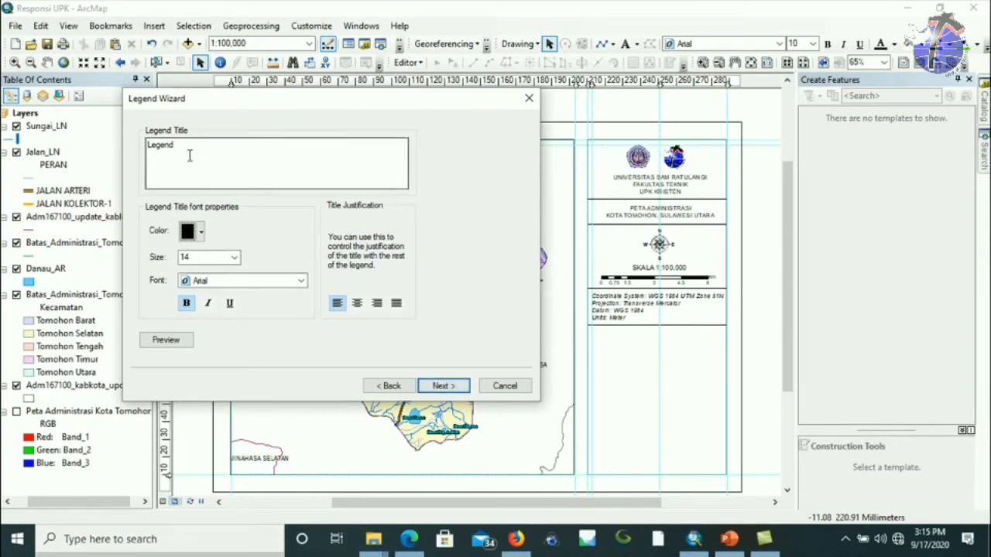
{"action": "left_click_drag", "start_coordinate": [186, 145], "coordinate": [111, 137]}
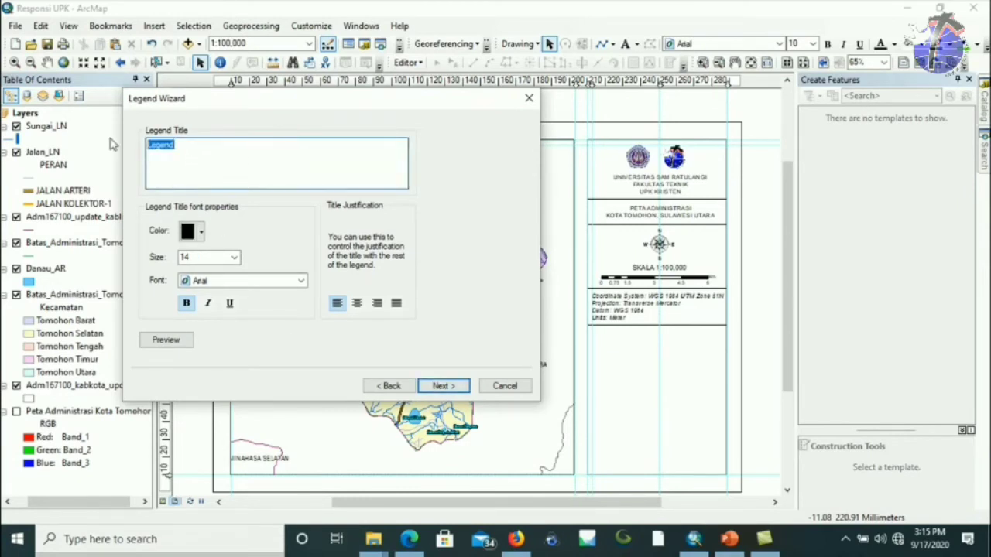
{"action": "type", "text": "Keteranga"}
{"action": "left_click", "coordinate": [192, 259]}
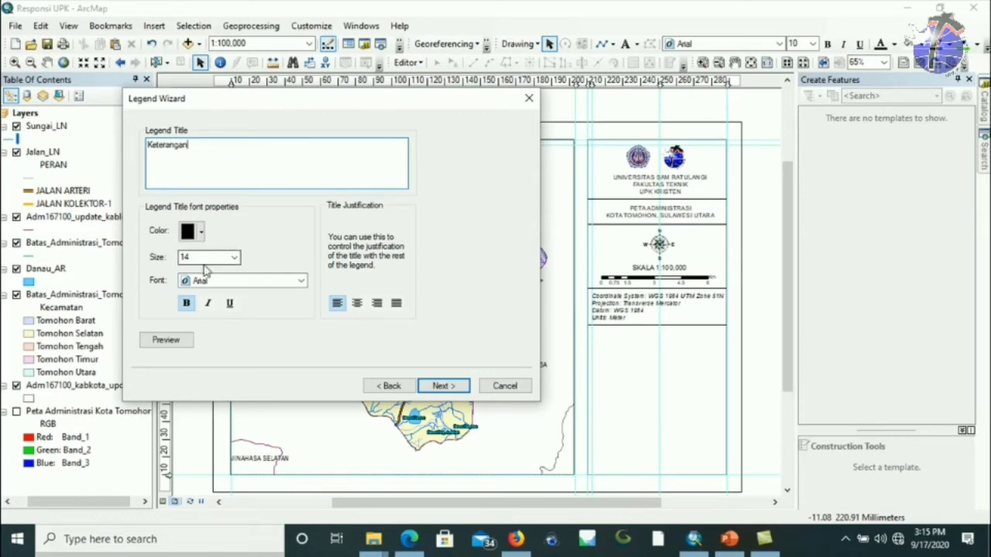
Keep the default frame and spacing settings and finish inserting the legend.
{"action": "left_click", "coordinate": [456, 386]}
{"action": "left_click", "coordinate": [452, 387]}
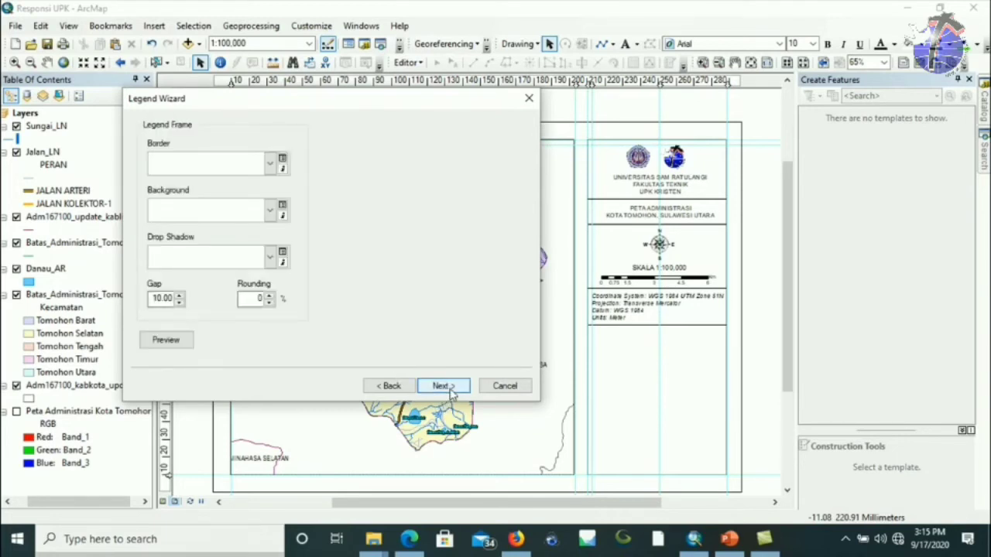
{"action": "left_click", "coordinate": [441, 386]}
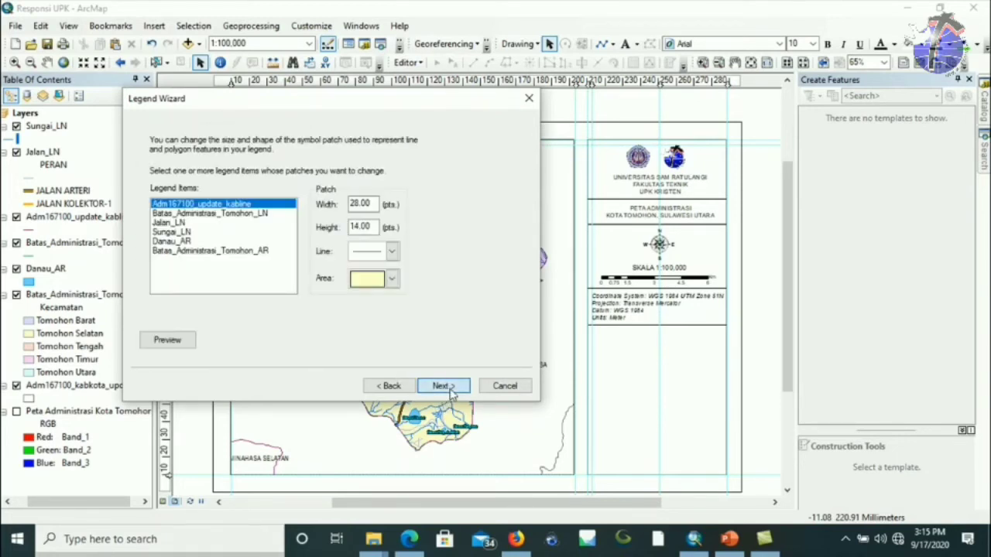
{"action": "left_click", "coordinate": [452, 387]}
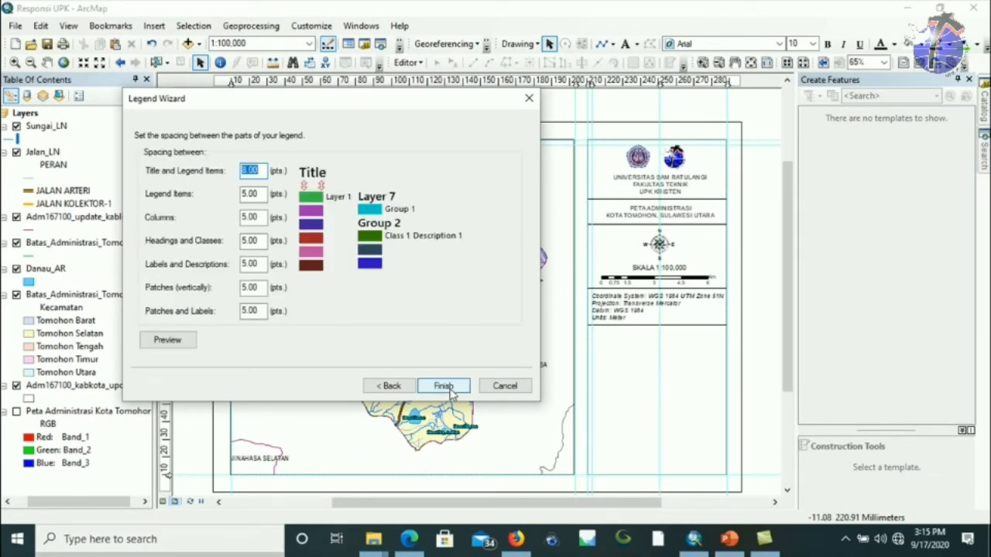
{"action": "left_click", "coordinate": [444, 385]}
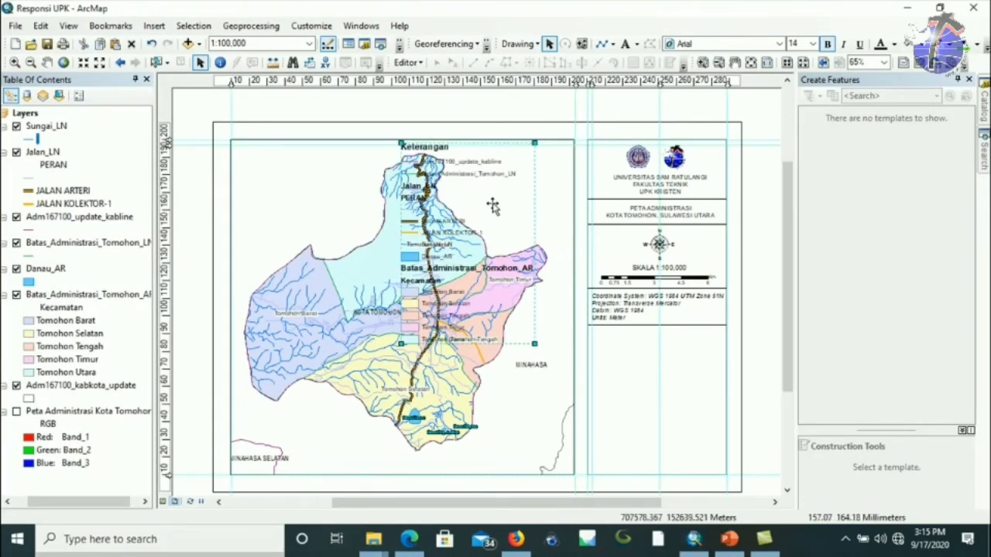
Drag the Keterangan legend off the map, past the right panel, to sit beside the page.
{"action": "left_click_drag", "start_coordinate": [457, 234], "coordinate": [647, 356]}
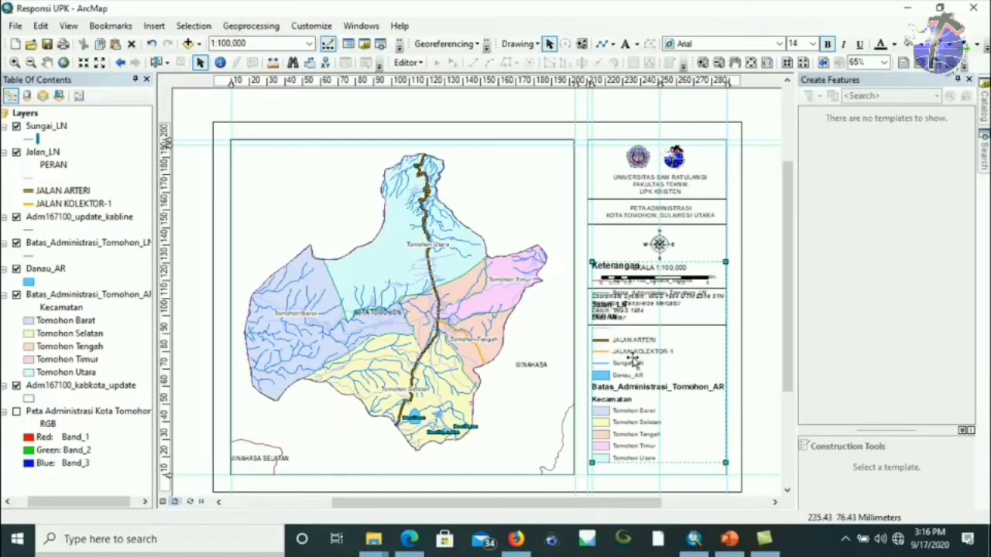
{"action": "left_click_drag", "start_coordinate": [628, 352], "coordinate": [782, 344]}
{"action": "left_click_drag", "start_coordinate": [640, 502], "coordinate": [735, 503]}
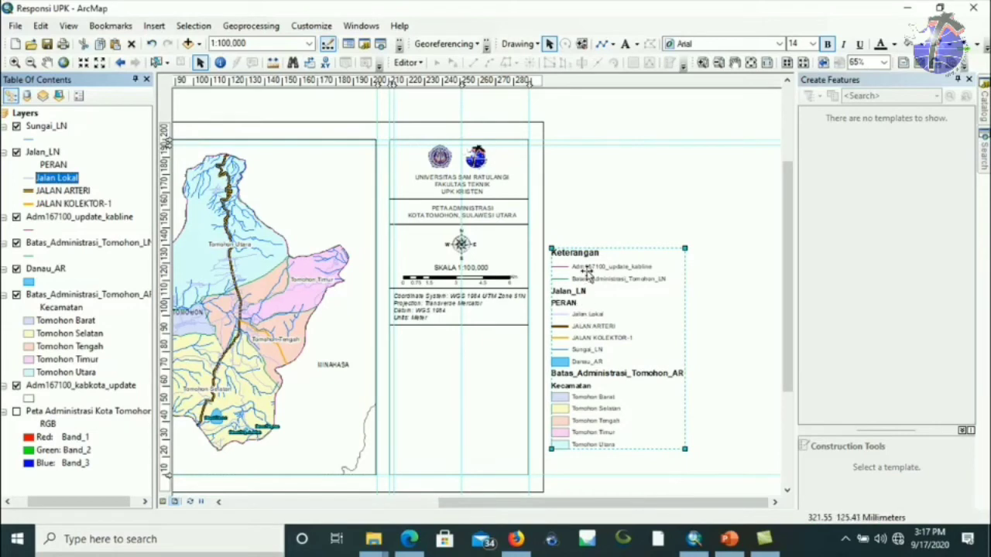
In Legend Properties, turn on Show Layer Name for the Adm167100_update_kabline entry.
{"action": "double_click", "coordinate": [592, 325]}
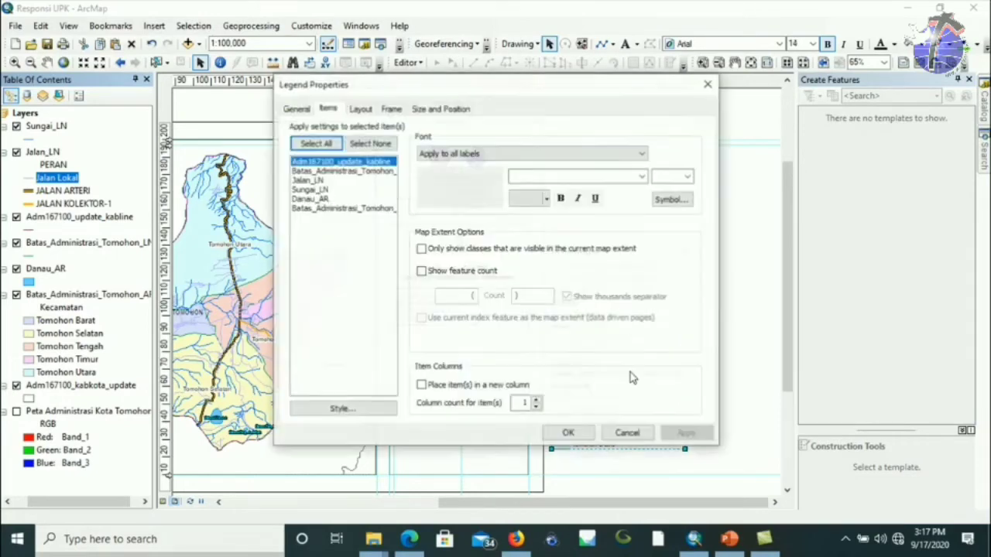
{"action": "left_click_drag", "start_coordinate": [536, 91], "coordinate": [339, 89]}
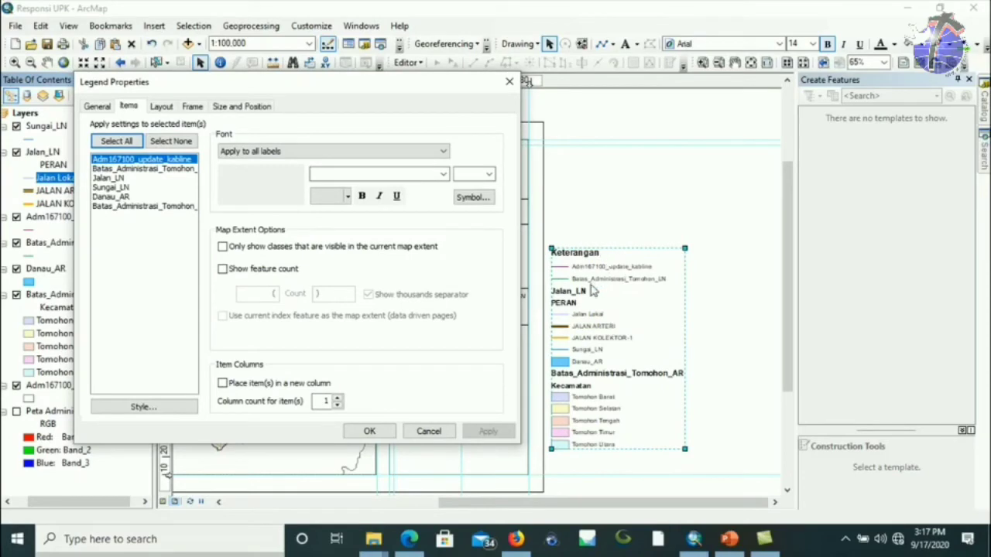
{"action": "left_click_drag", "start_coordinate": [210, 89], "coordinate": [208, 113]}
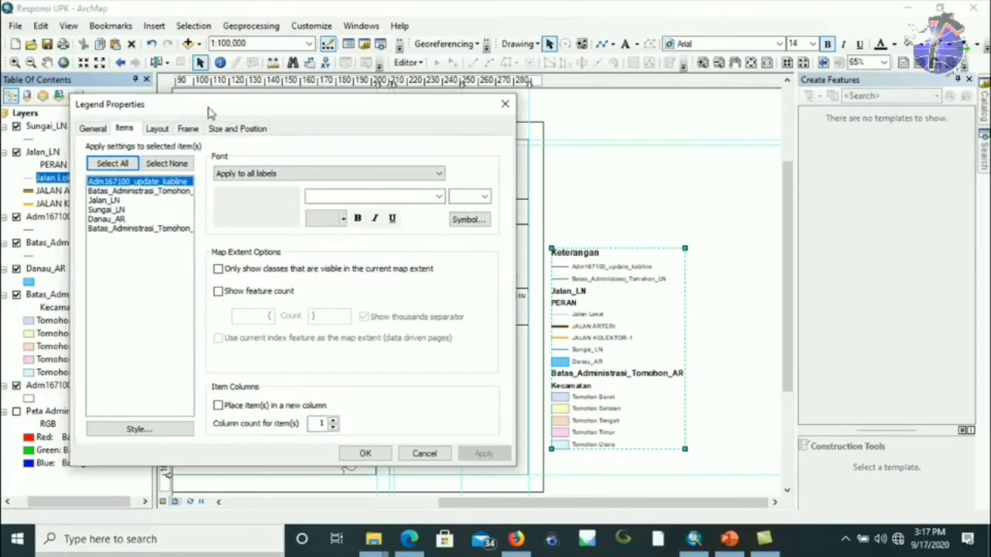
{"action": "right_click", "coordinate": [143, 186]}
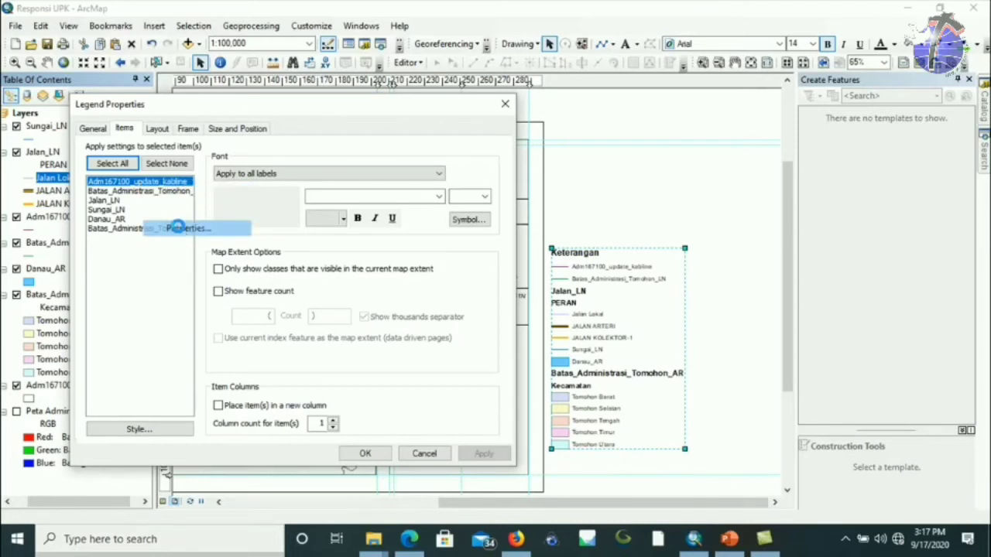
{"action": "left_click", "coordinate": [180, 229]}
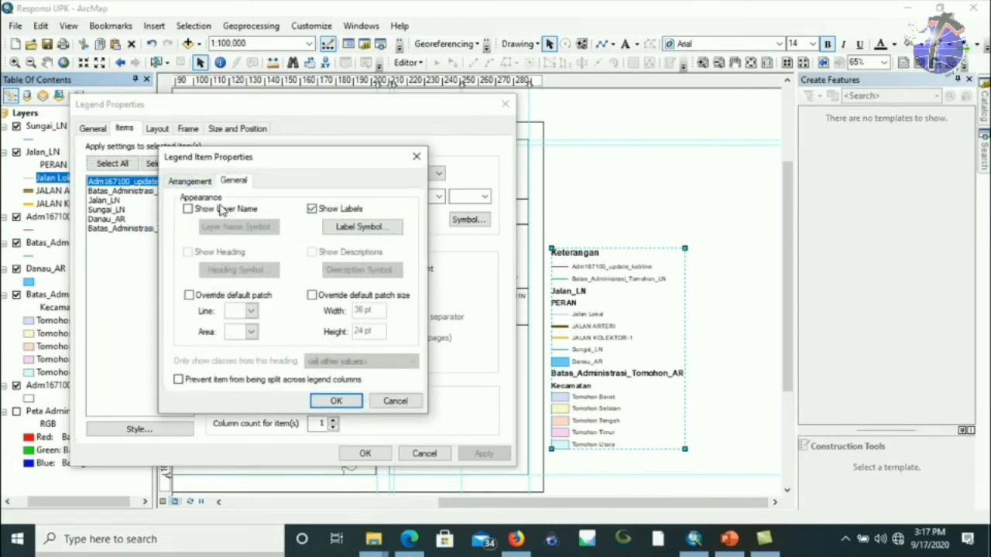
{"action": "left_click", "coordinate": [188, 209]}
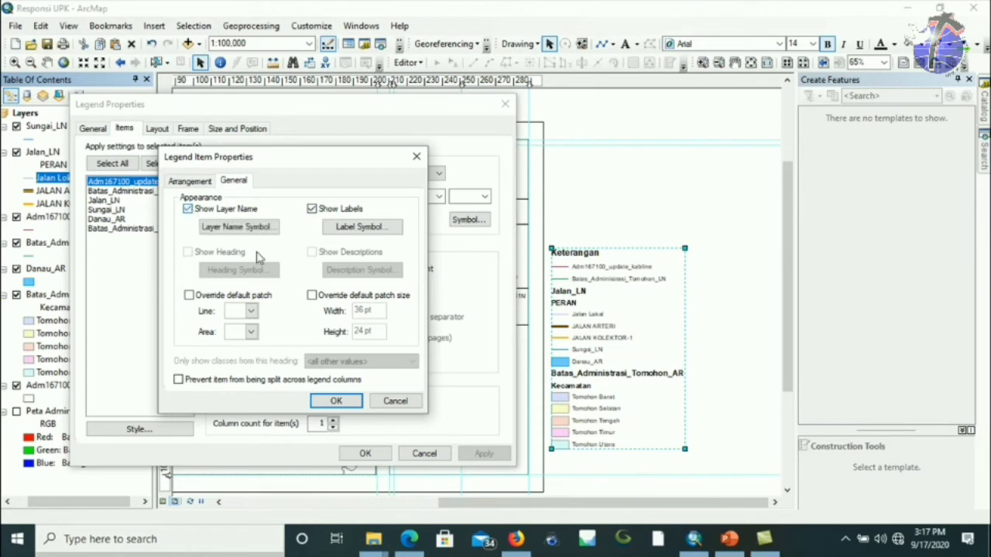
{"action": "left_click", "coordinate": [335, 404]}
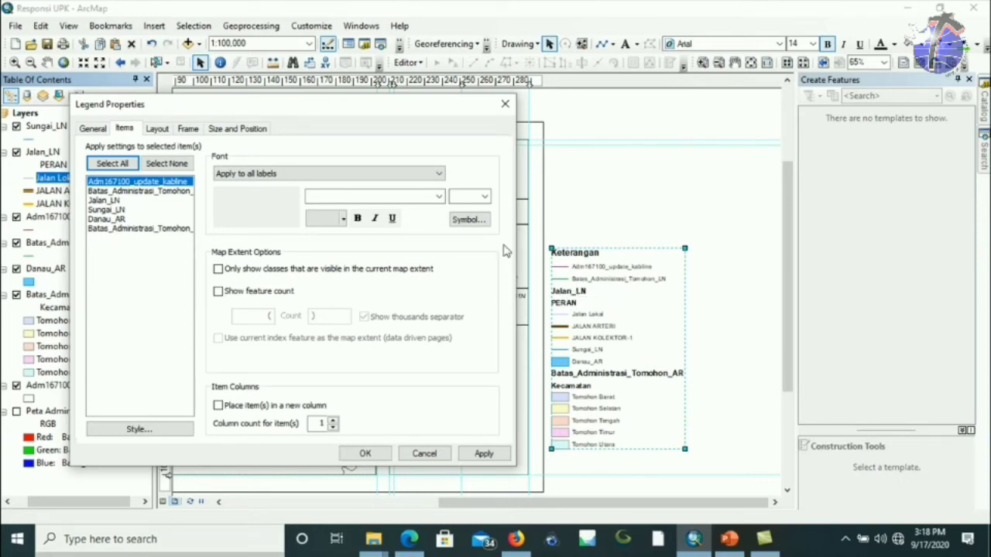
Turn off Show Layer Name for the Jalan_LN legend entry.
{"action": "mouse_move", "coordinate": [380, 111]}
{"action": "left_mouse_down"}
{"action": "mouse_move", "coordinate": [441, 110]}
{"action": "mouse_move", "coordinate": [360, 106]}
{"action": "mouse_move", "coordinate": [397, 119]}
{"action": "left_mouse_up"}
{"action": "left_click", "coordinate": [138, 198]}
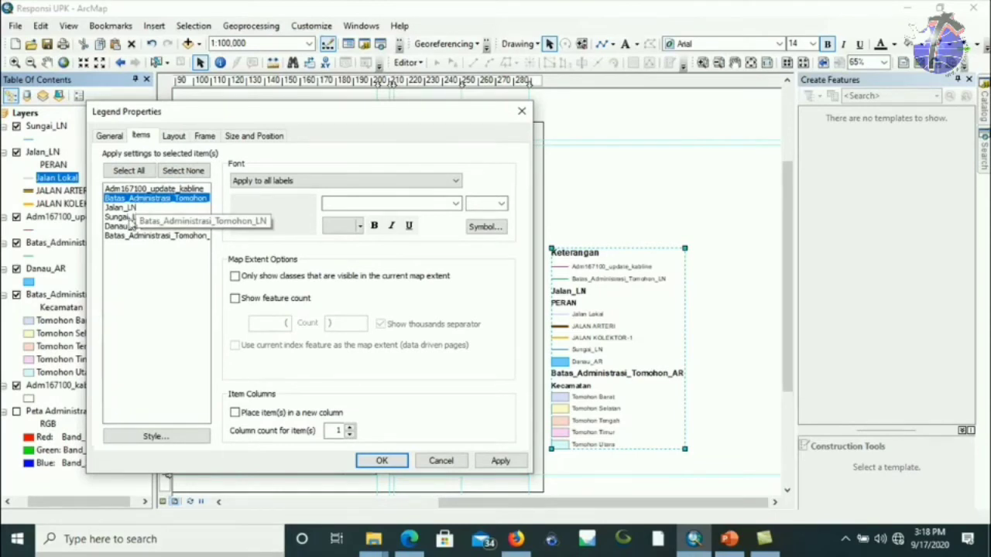
{"action": "left_click", "coordinate": [129, 208]}
{"action": "right_click", "coordinate": [128, 211]}
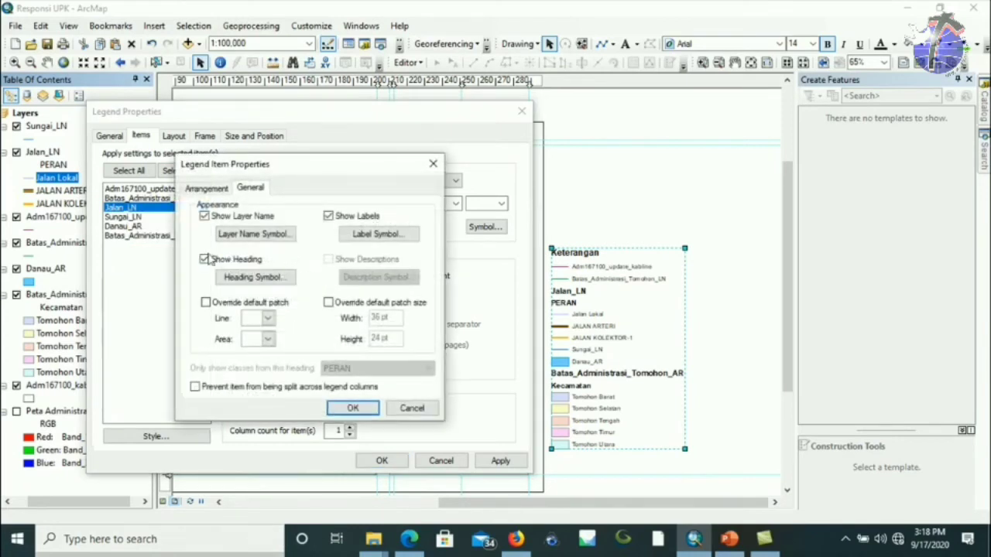
{"action": "left_click", "coordinate": [205, 217]}
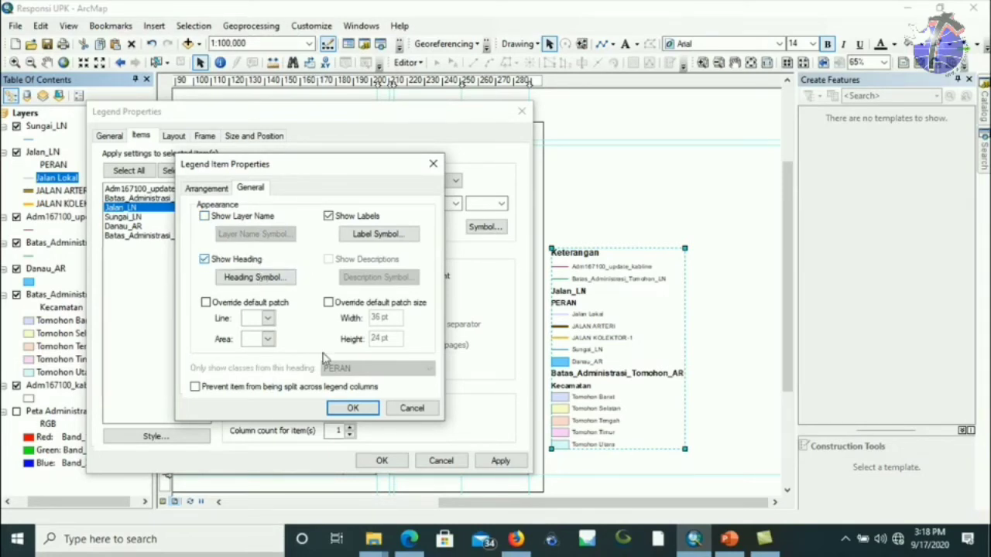
{"action": "left_click", "coordinate": [361, 408]}
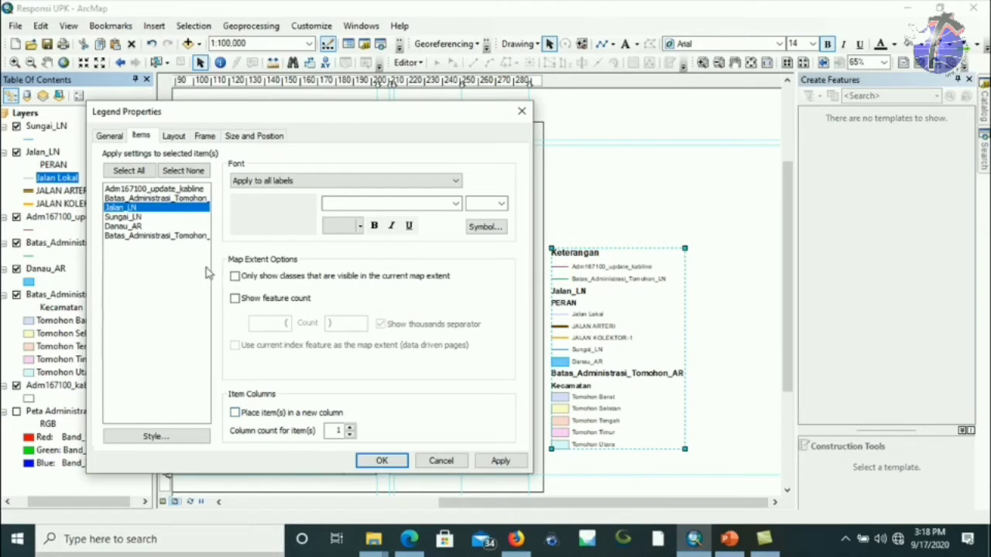
Turn off Show Layer Name for the Batas_Administrasi_Tomohon_AR legend entry.
{"action": "left_click", "coordinate": [146, 236]}
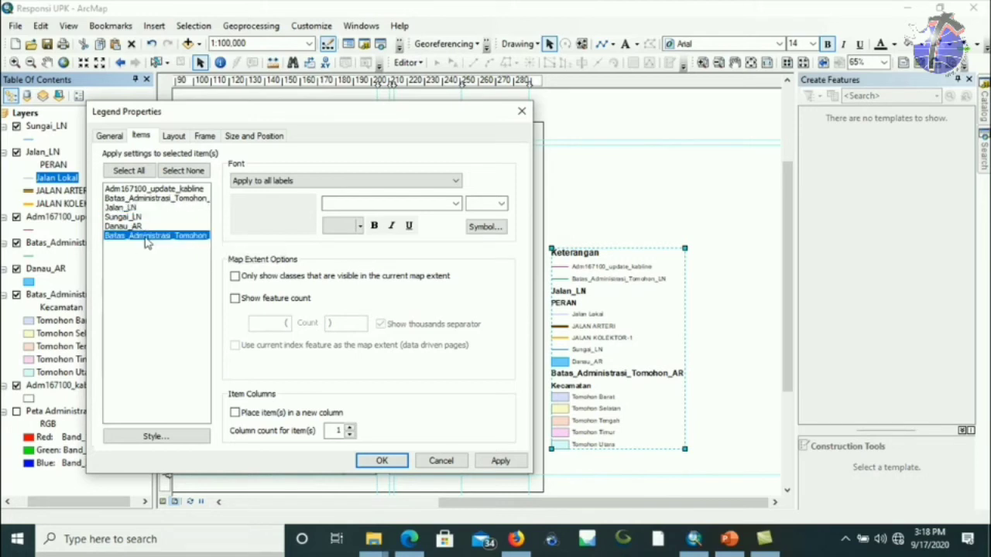
{"action": "right_click", "coordinate": [146, 242]}
{"action": "left_click", "coordinate": [190, 281]}
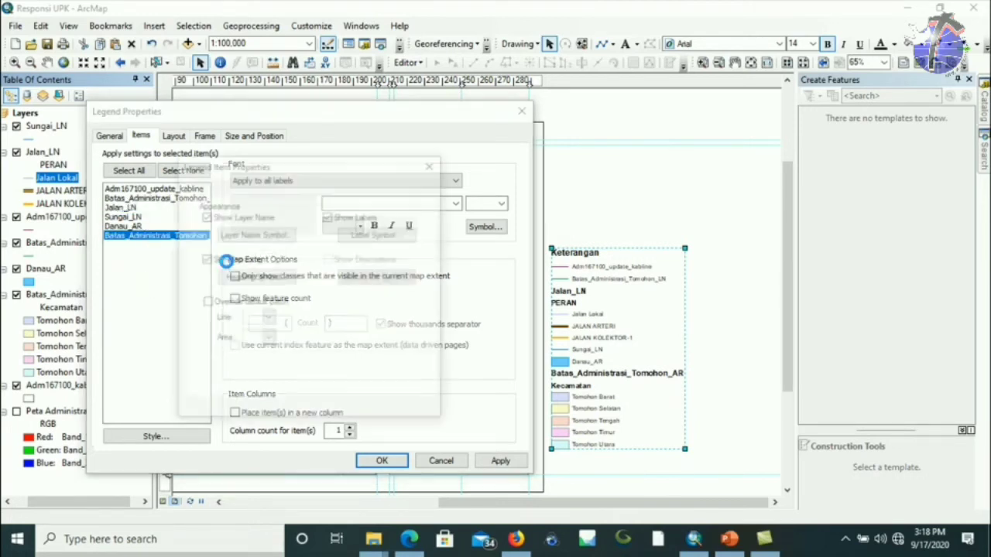
{"action": "left_click", "coordinate": [232, 220]}
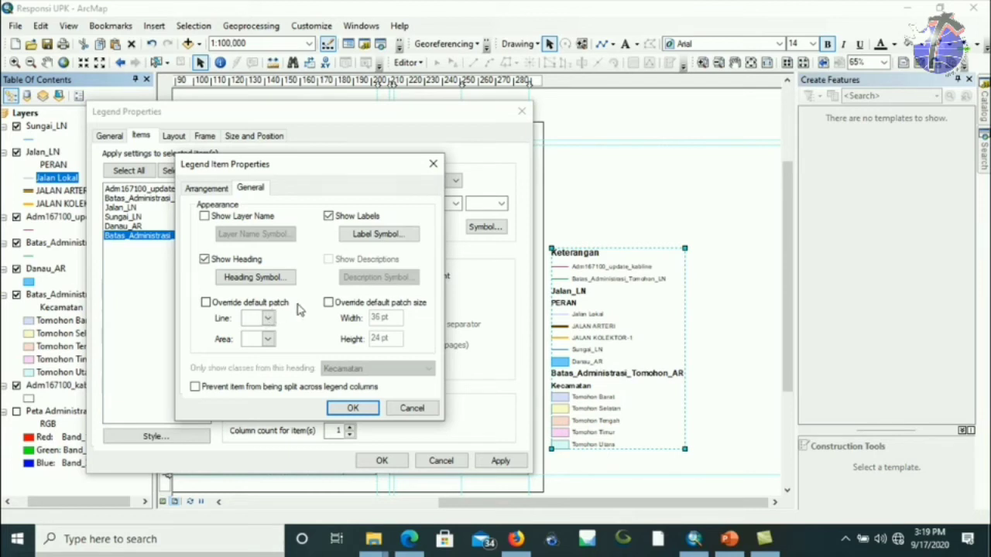
{"action": "left_click", "coordinate": [352, 410]}
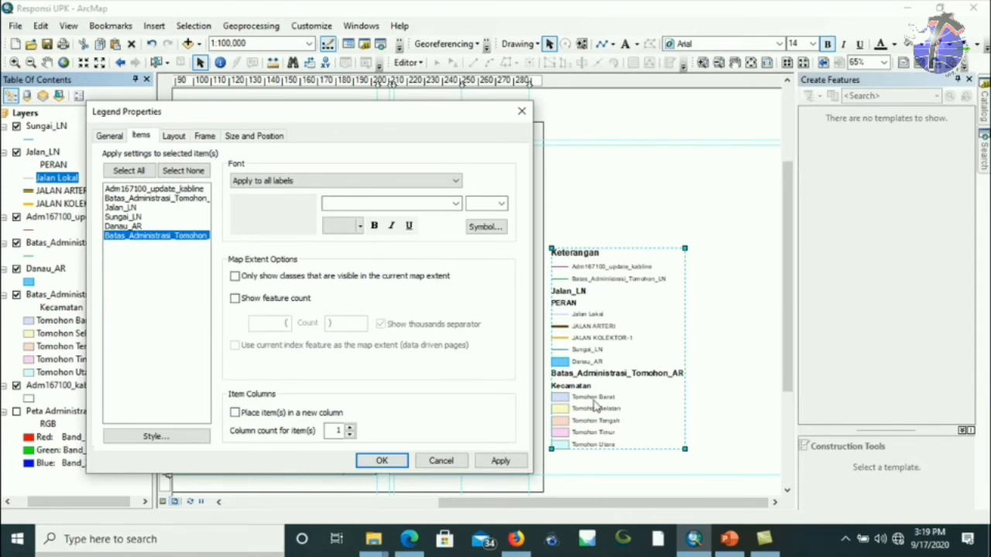
Start the Batas_Administrasi_Tomohon_AR entry in a new legend column and apply the changes.
{"action": "left_click_drag", "start_coordinate": [399, 109], "coordinate": [834, 56]}
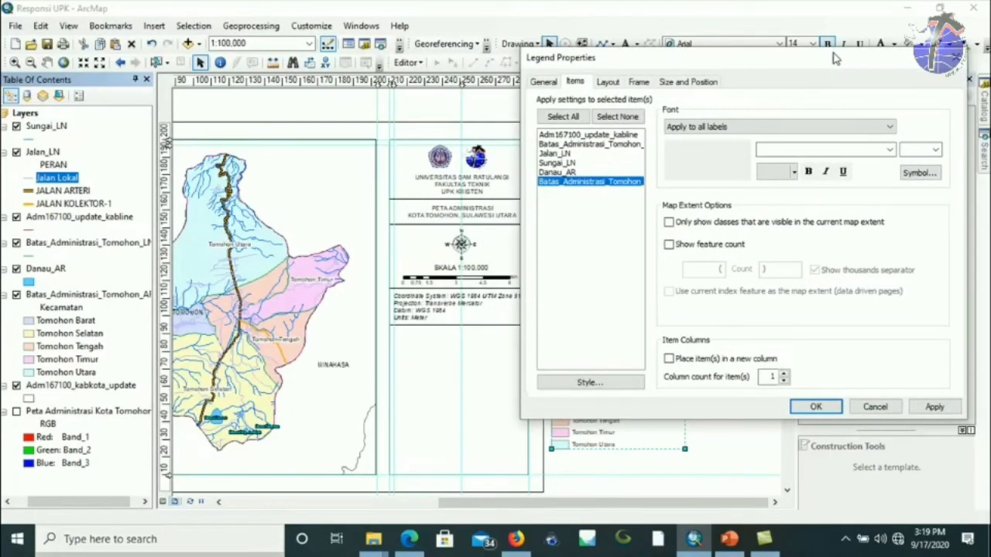
{"action": "left_click_drag", "start_coordinate": [834, 58], "coordinate": [389, 69]}
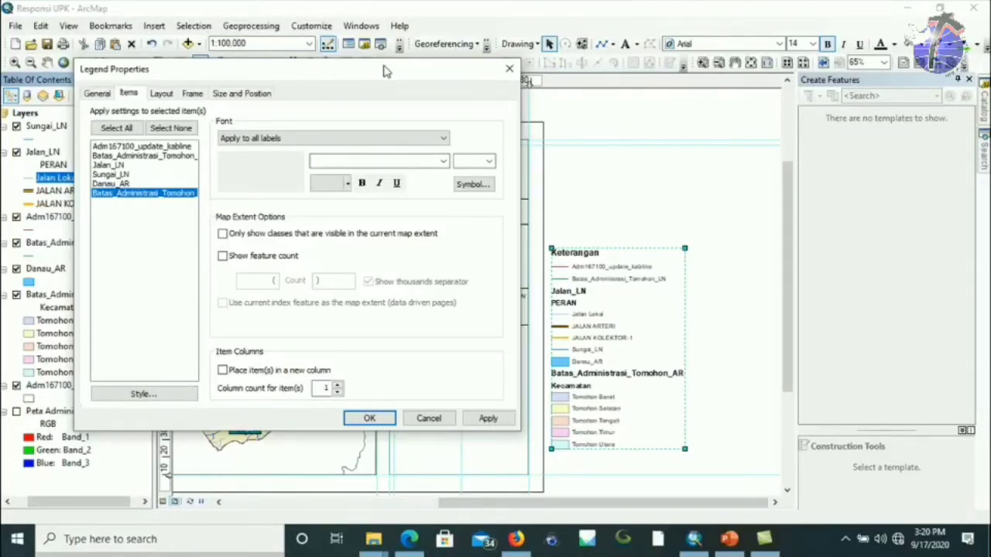
{"action": "left_click", "coordinate": [223, 372]}
{"action": "left_click", "coordinate": [369, 419]}
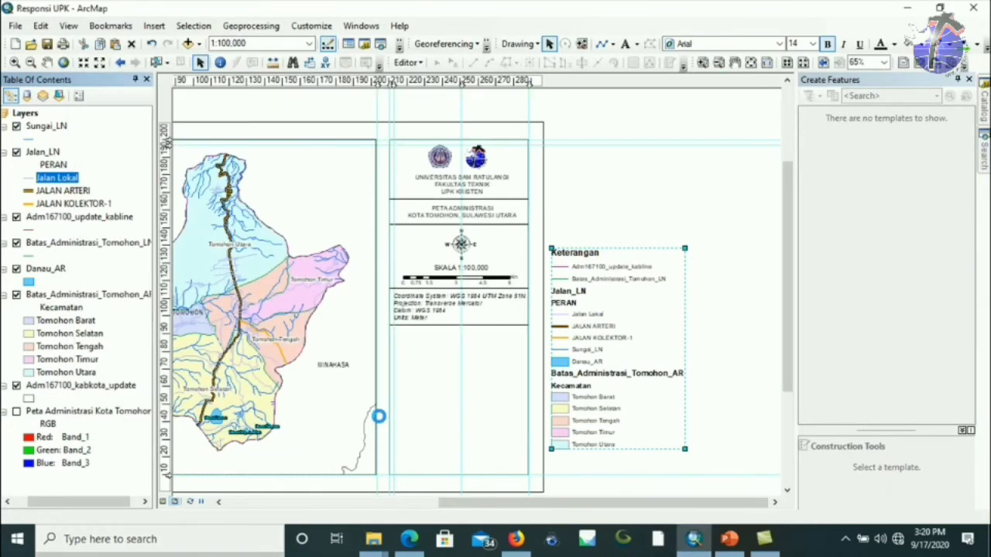
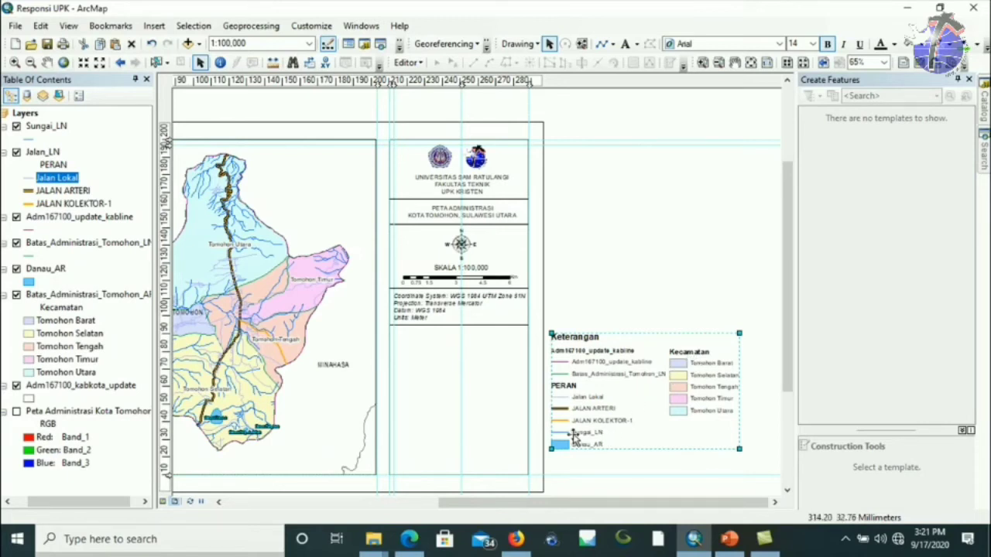
Turn on Show Layer Name for the Sungai_LN legend item.
{"action": "double_click", "coordinate": [620, 422]}
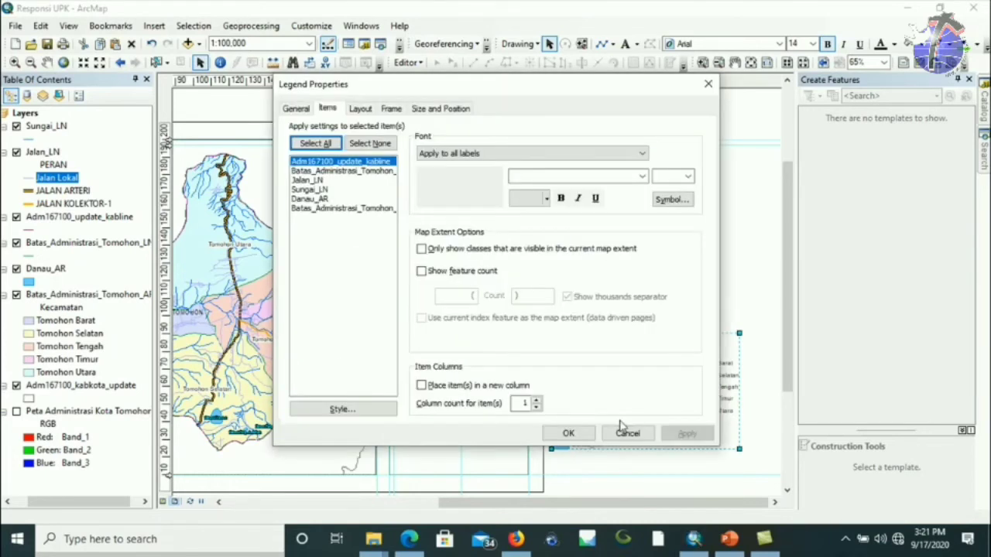
{"action": "left_click", "coordinate": [313, 189]}
{"action": "right_click", "coordinate": [313, 190]}
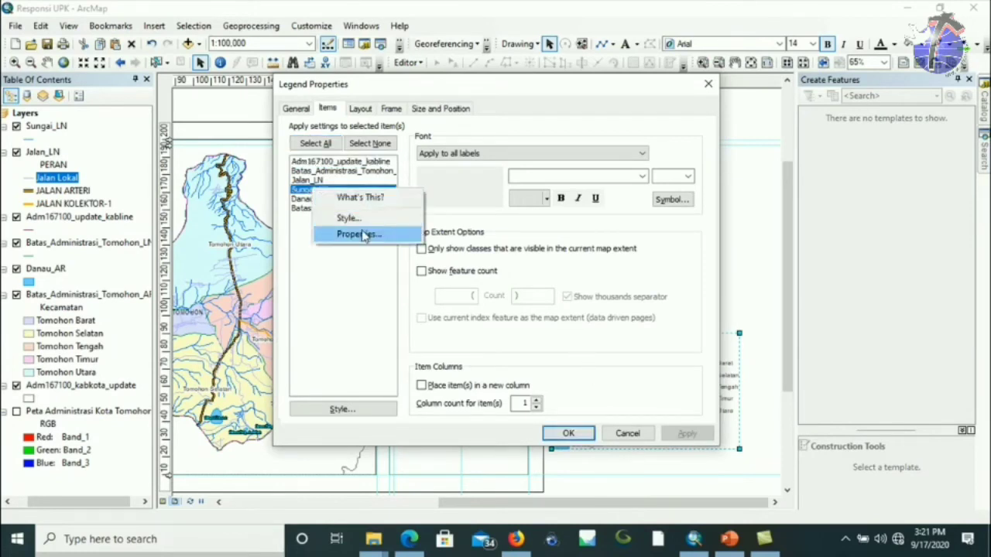
{"action": "left_click", "coordinate": [364, 233]}
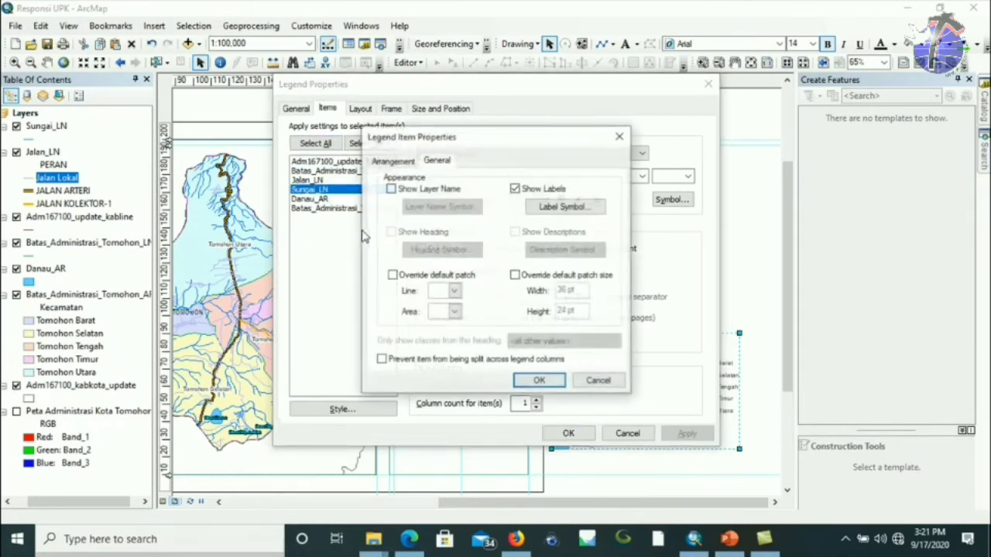
{"action": "left_click", "coordinate": [391, 190]}
{"action": "left_click", "coordinate": [539, 380]}
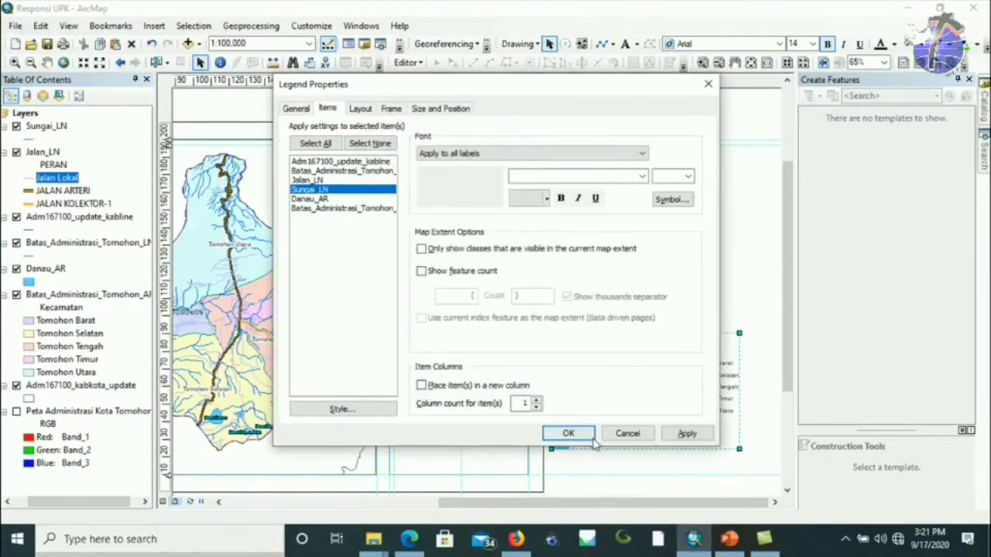
Review the Adm167100_update_kabline legend item's properties and apply the legend changes.
{"action": "left_click", "coordinate": [315, 162]}
{"action": "right_click", "coordinate": [316, 162]}
{"action": "left_click", "coordinate": [356, 206]}
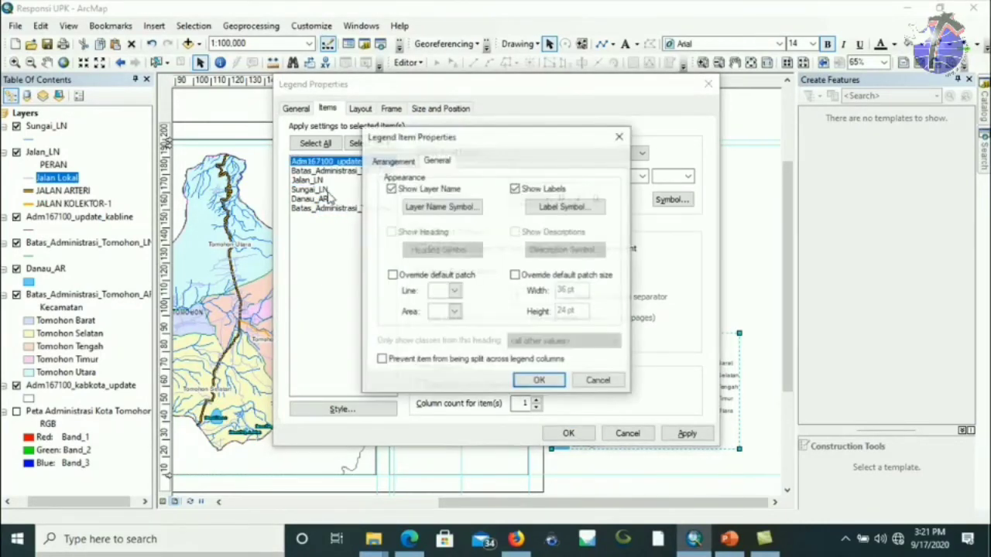
{"action": "left_click", "coordinate": [539, 382]}
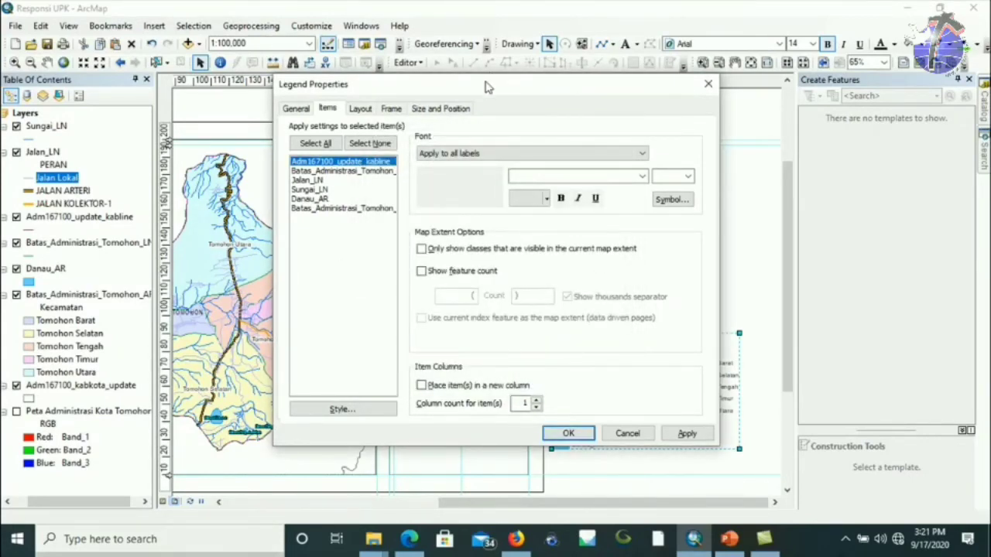
{"action": "left_click_drag", "start_coordinate": [487, 87], "coordinate": [268, 62]}
{"action": "left_click", "coordinate": [352, 409]}
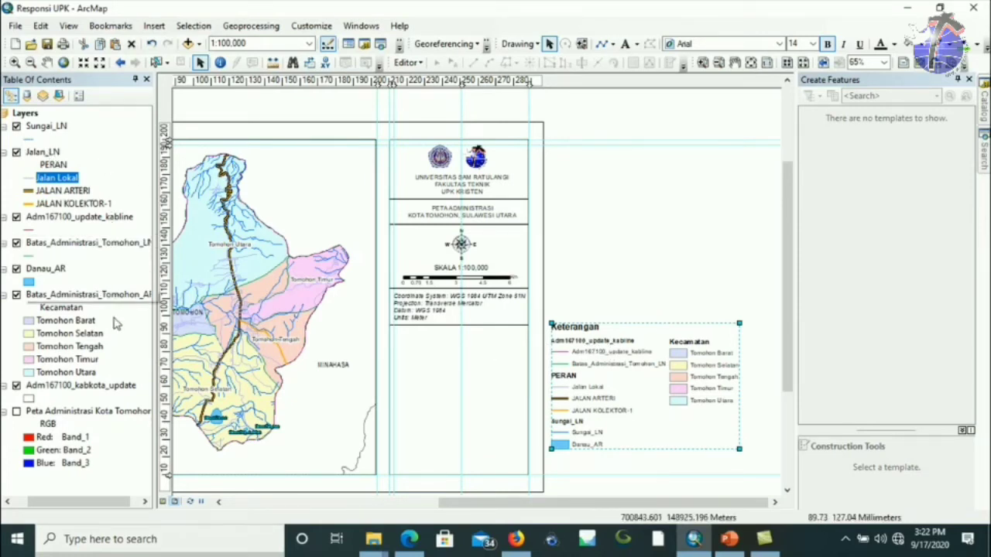
Rename the Adm167100_update_kabline layer to 'Batas Administrasi'.
{"action": "left_click", "coordinate": [60, 219]}
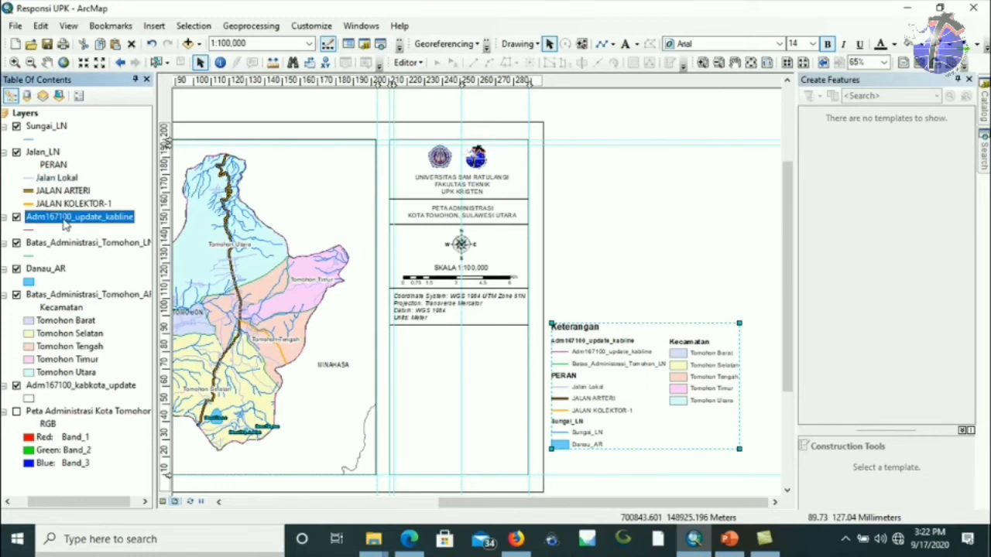
{"action": "left_click", "coordinate": [66, 223]}
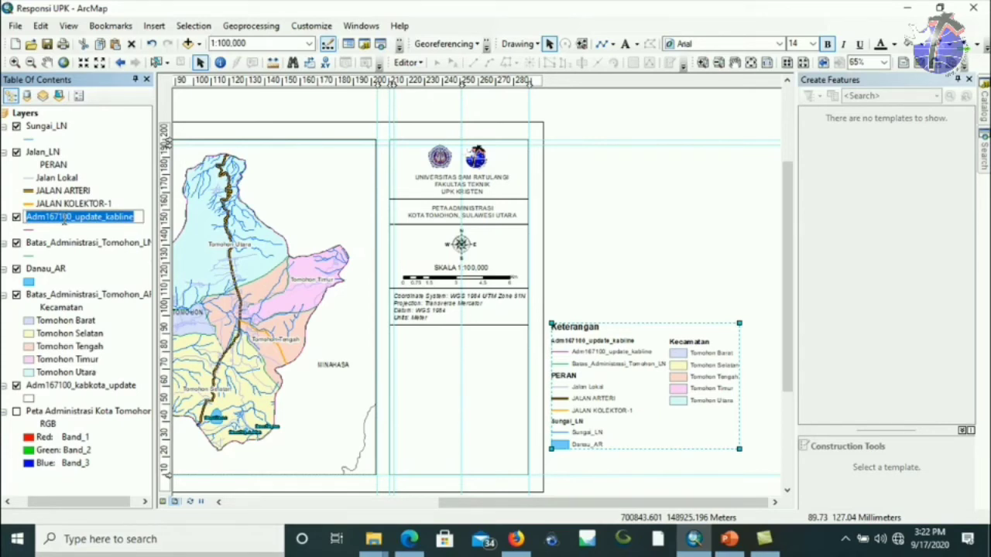
{"action": "type", "text": "Batas Administrasi"}
{"action": "key", "text": "Return"}
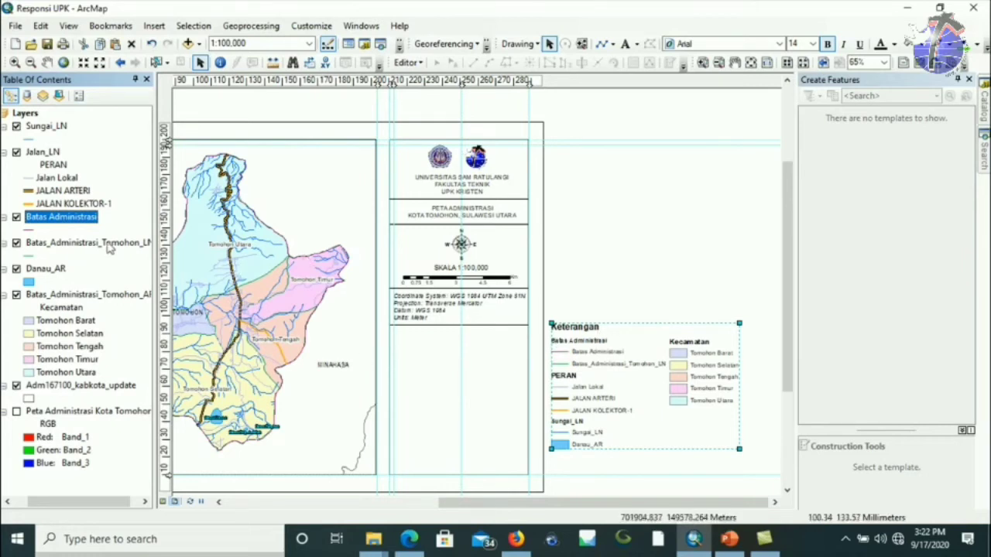
Relabel its two boundary line classes 'Batas Kabupaten/Kota' and 'Batas Kecamatan'.
{"action": "left_click", "coordinate": [36, 231]}
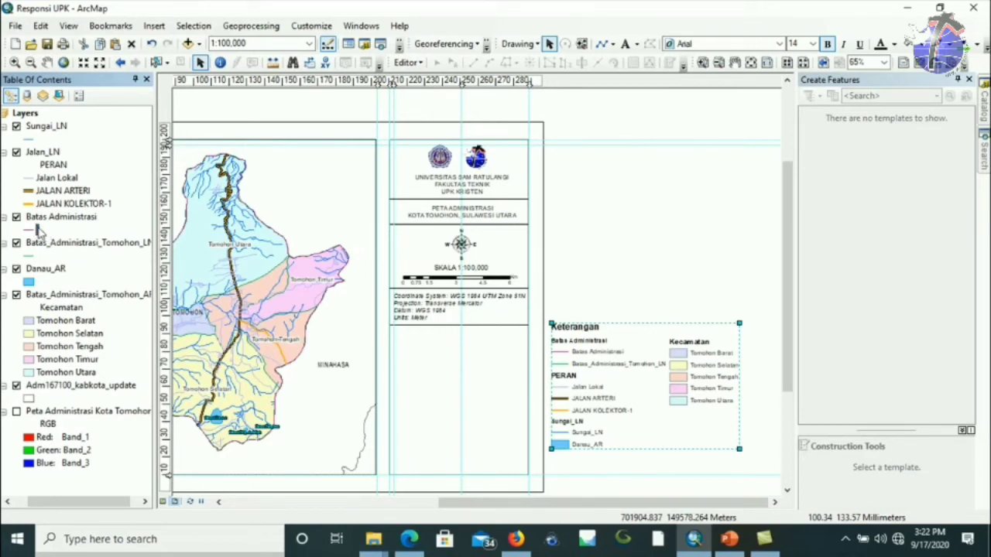
{"action": "left_click", "coordinate": [40, 231]}
{"action": "type", "text": "Batas Kab"}
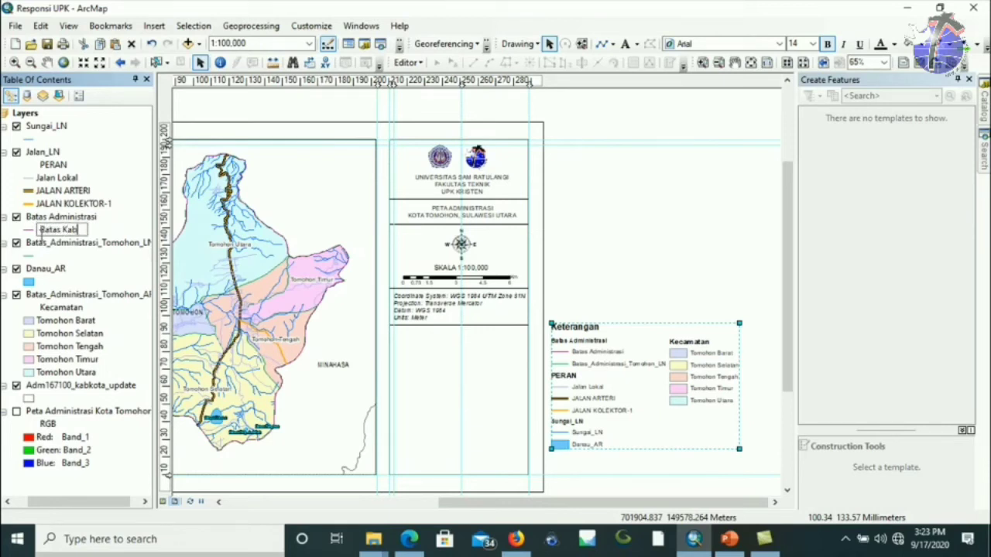
{"action": "type", "text": "upaten/Kota"}
{"action": "key", "text": "Return"}
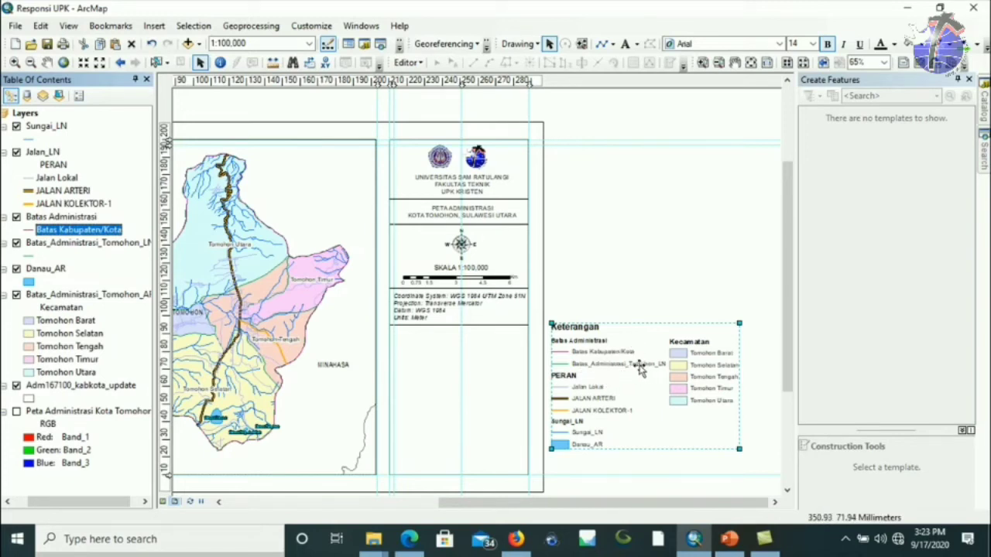
{"action": "left_click", "coordinate": [36, 257]}
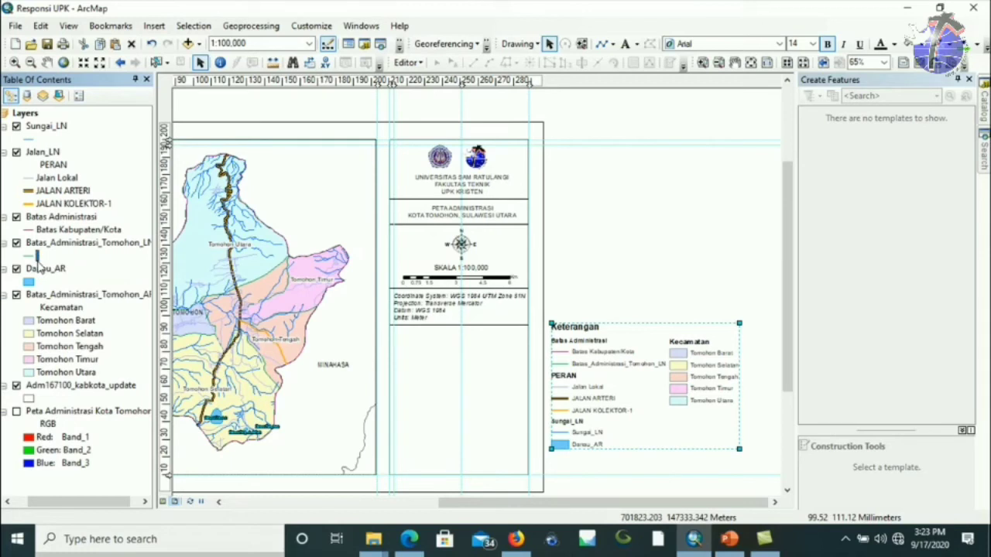
{"action": "left_click", "coordinate": [36, 260]}
{"action": "type", "text": "Batas Kecamatan"}
{"action": "key", "text": "Return"}
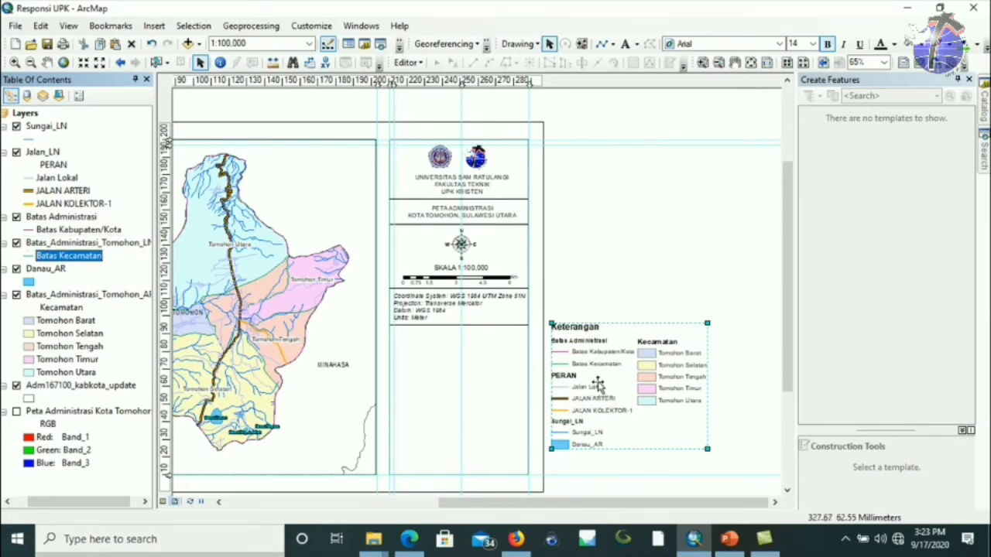
Rename road labels JALAN ARTERI to 'Jalan Arteri' and JALAN KOLEKTOR-1 to 'Jalan Kolektor'.
{"action": "left_click", "coordinate": [59, 178]}
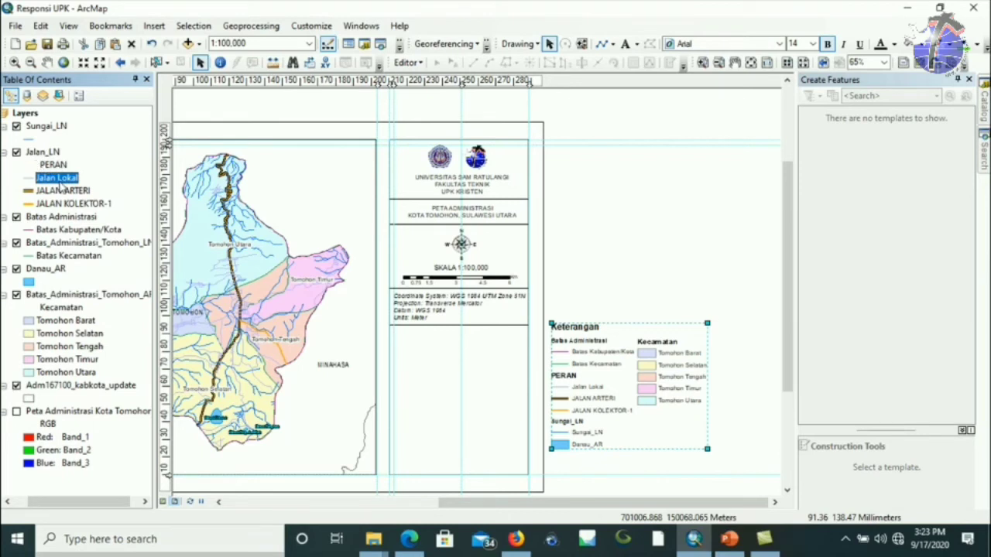
{"action": "left_click", "coordinate": [76, 193]}
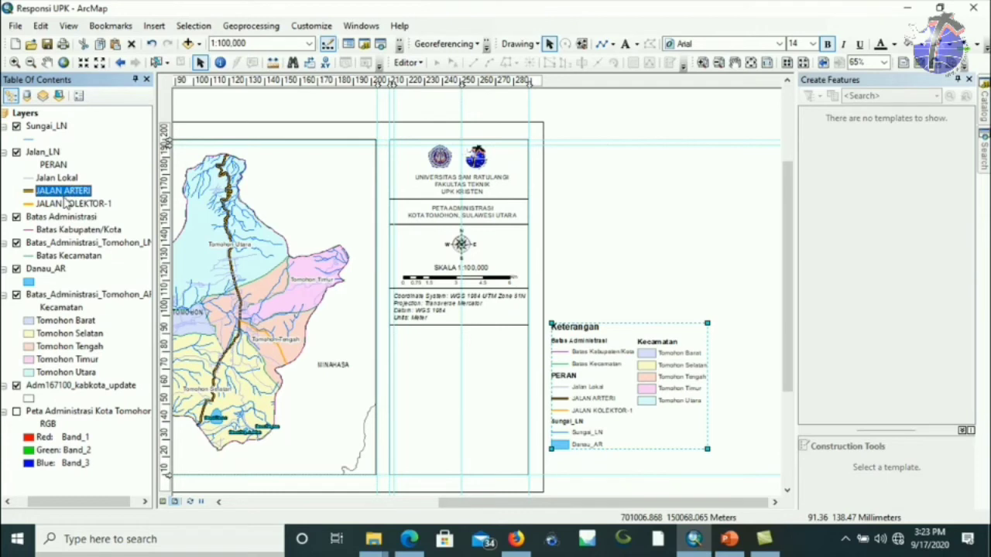
{"action": "left_click", "coordinate": [75, 194]}
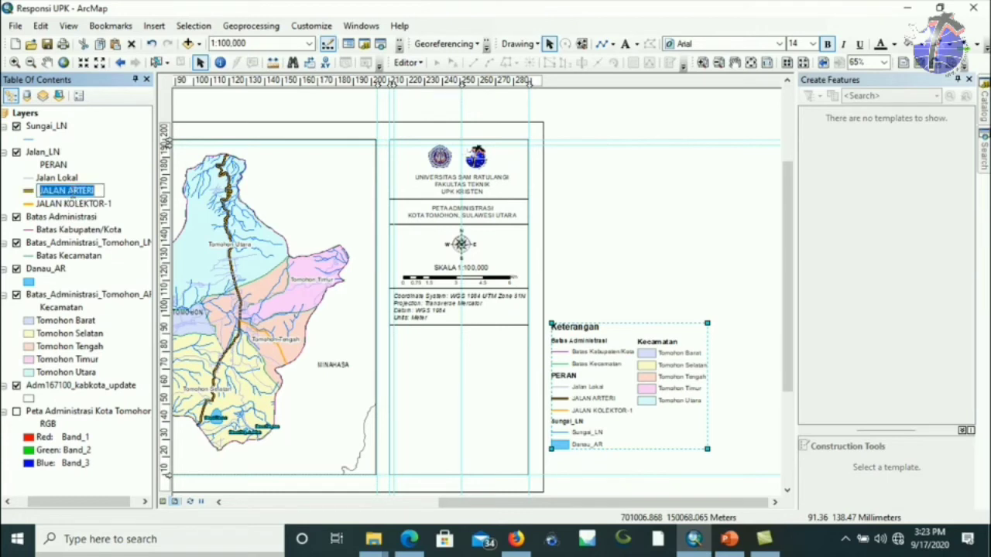
{"action": "type", "text": "J"}
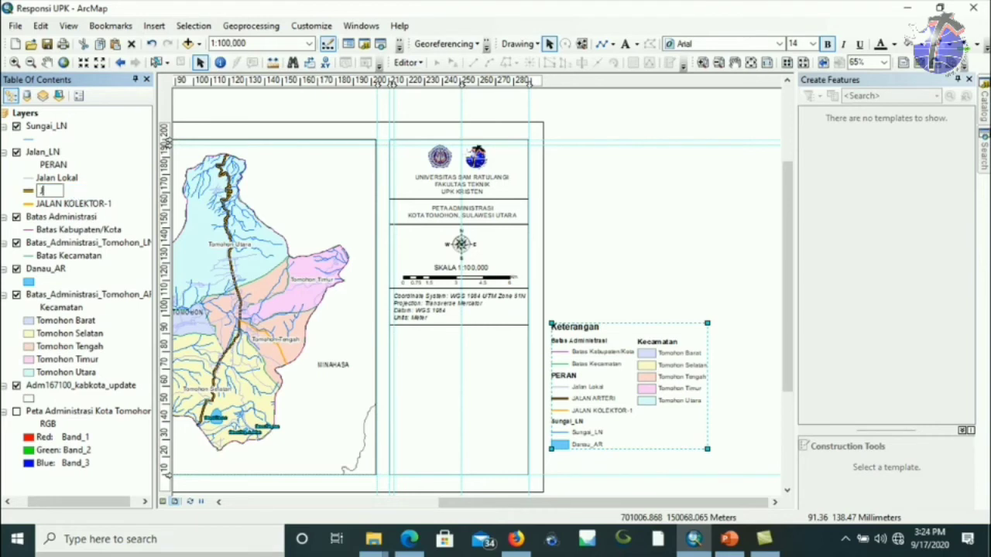
{"action": "type", "text": "alan Arteri"}
{"action": "key", "text": "Return"}
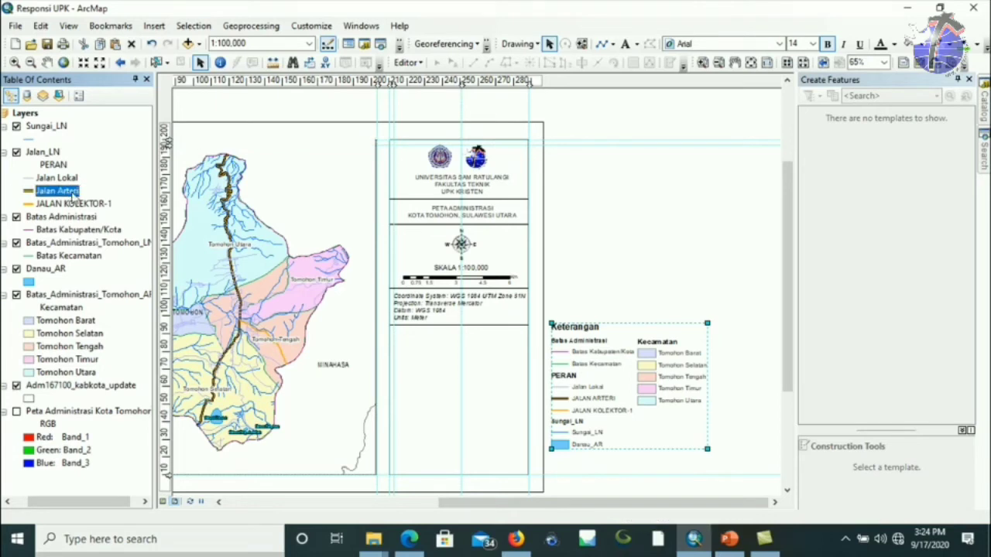
{"action": "left_click", "coordinate": [70, 203]}
{"action": "left_click", "coordinate": [69, 204]}
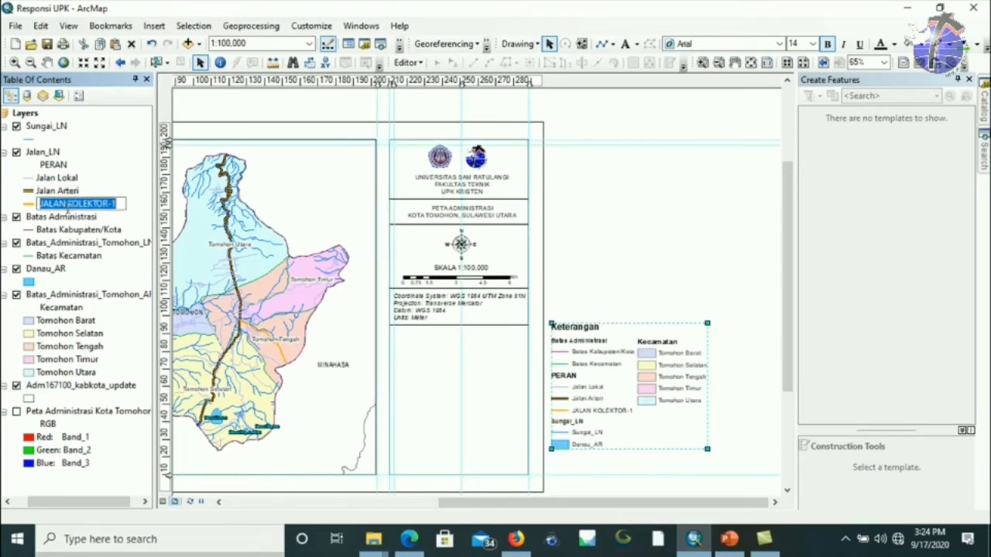
{"action": "type", "text": "Jalan"}
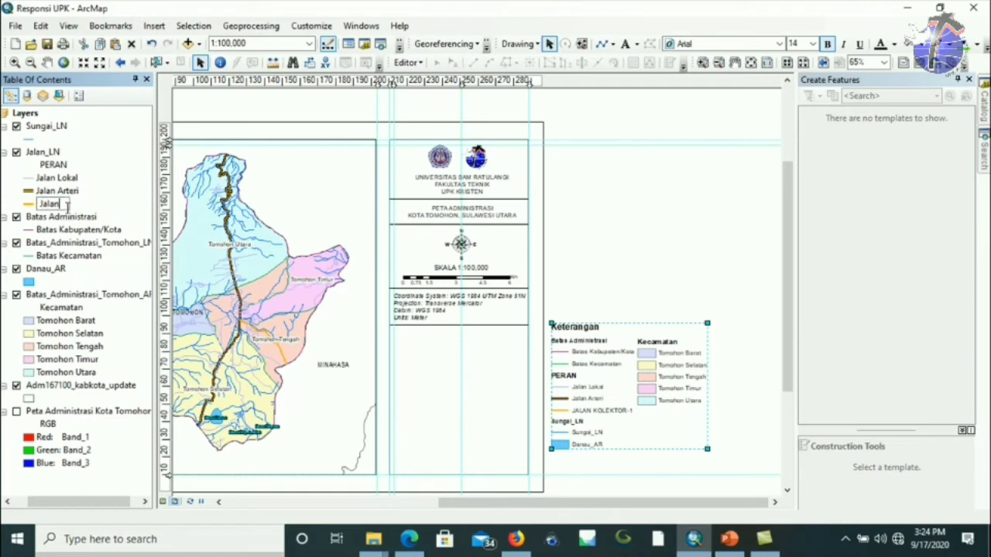
{"action": "key", "text": "BackSpace"}
{"action": "type", "text": "Jalan Kolektor"}
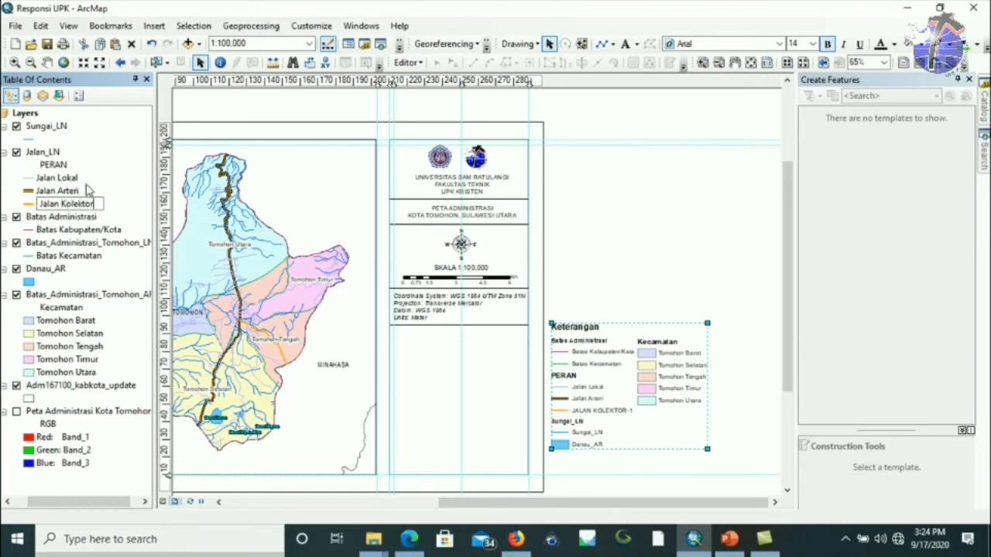
{"action": "key", "text": "Return"}
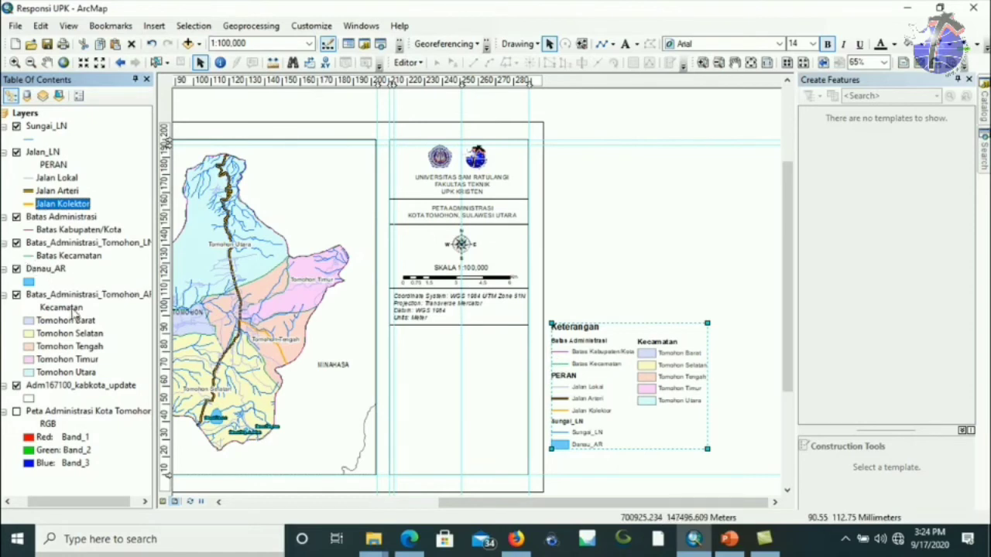
Rename the Sungai_LN layer to 'Perairan' and its river class label to 'Sungai'.
{"action": "left_click", "coordinate": [41, 130]}
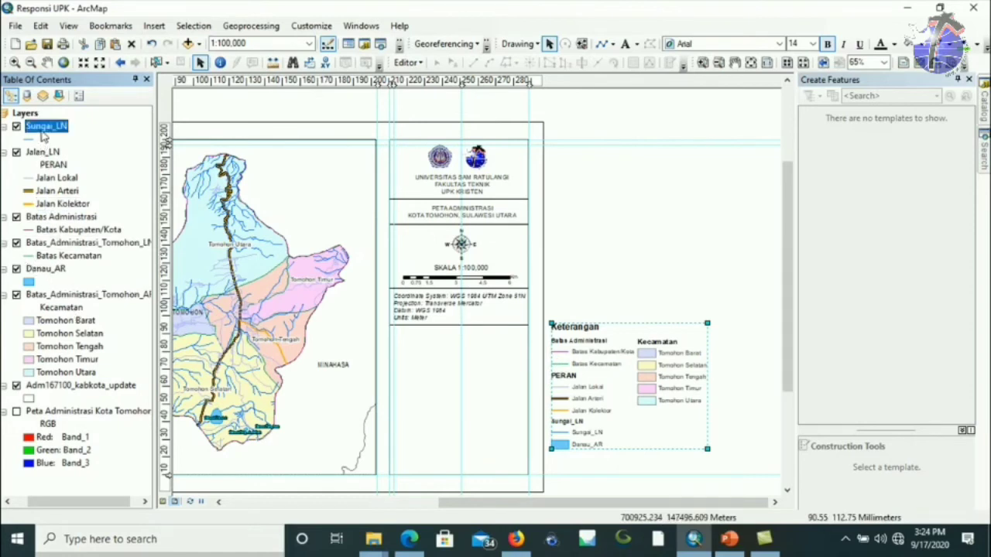
{"action": "left_click", "coordinate": [44, 131]}
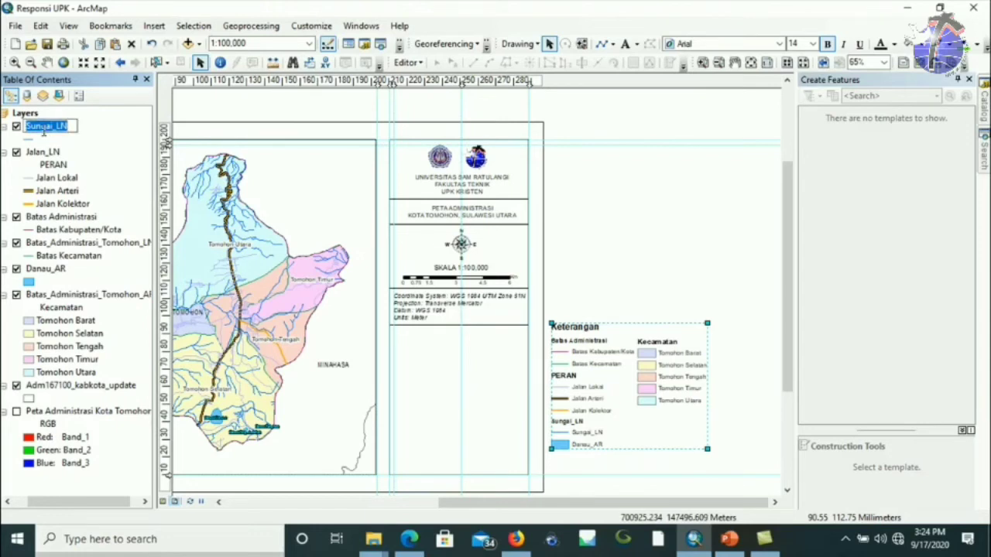
{"action": "type", "text": "Pera"}
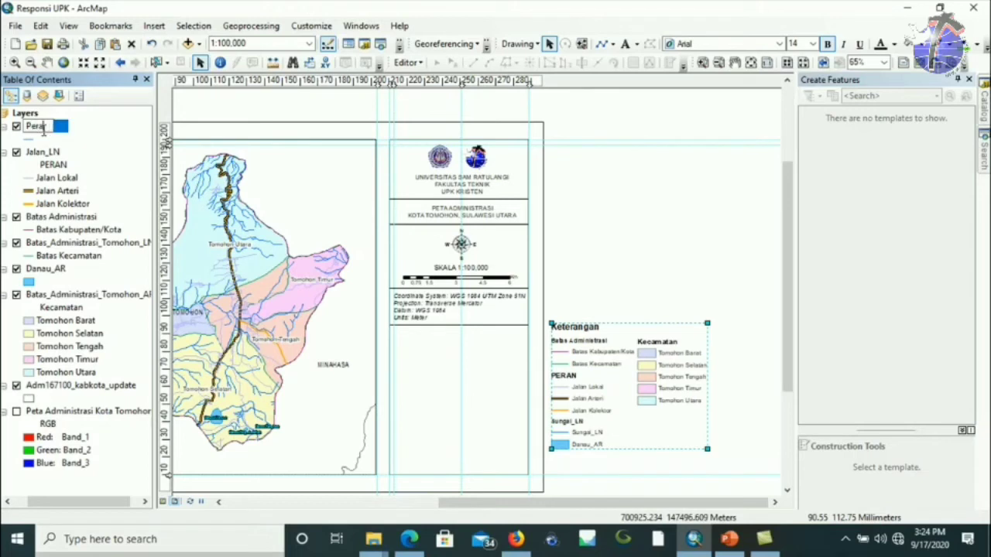
{"action": "type", "text": "iran"}
{"action": "key", "text": "Return"}
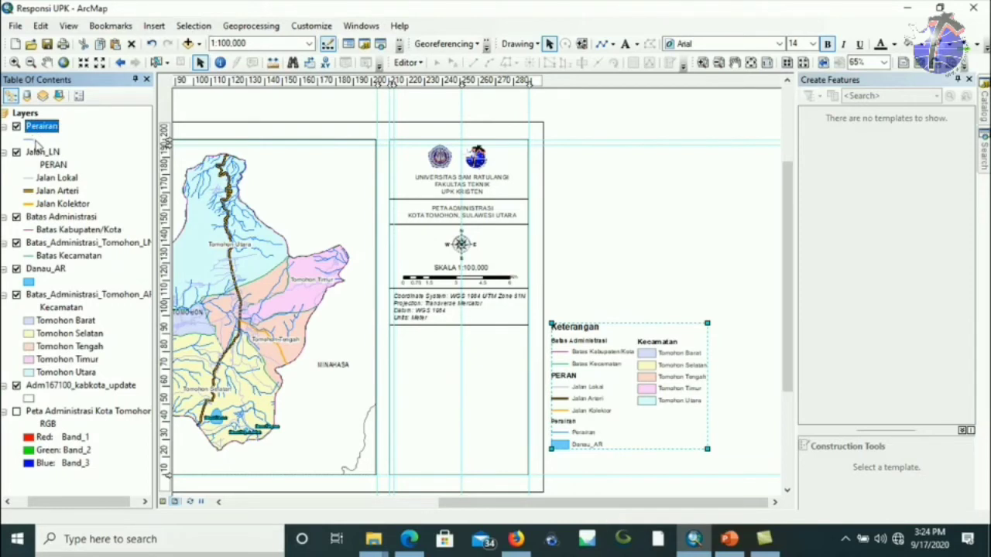
{"action": "left_click", "coordinate": [36, 139]}
{"action": "left_click", "coordinate": [37, 140]}
{"action": "type", "text": "Sungai"}
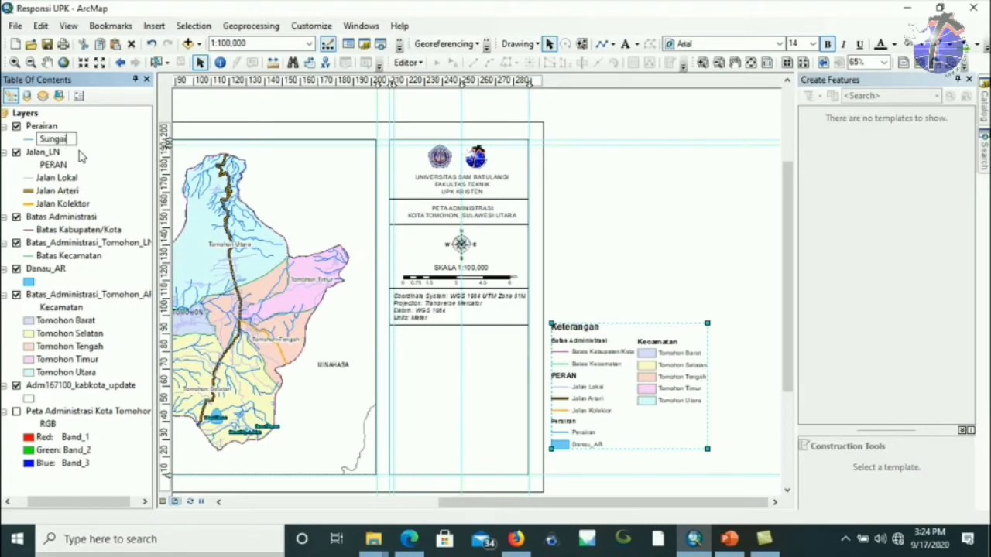
{"action": "key", "text": "Return"}
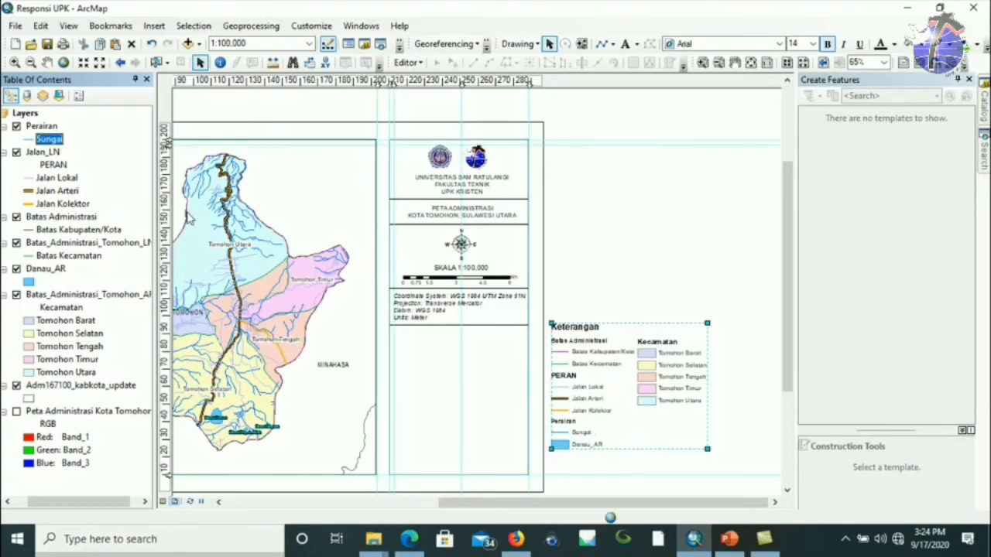
Change the Danau_AR lake label to 'Danau'.
{"action": "left_click", "coordinate": [31, 284]}
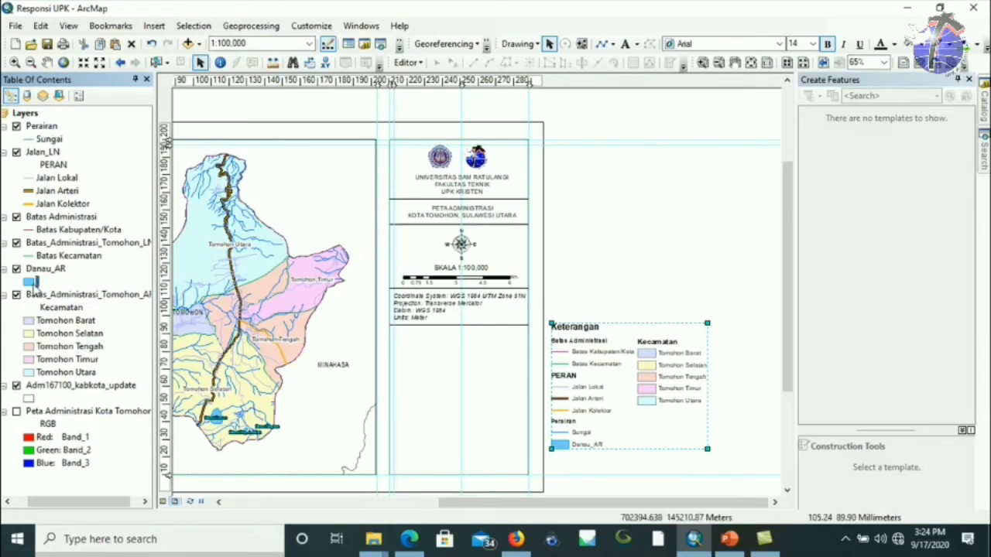
{"action": "left_click", "coordinate": [48, 285]}
{"action": "type", "text": "Danau"}
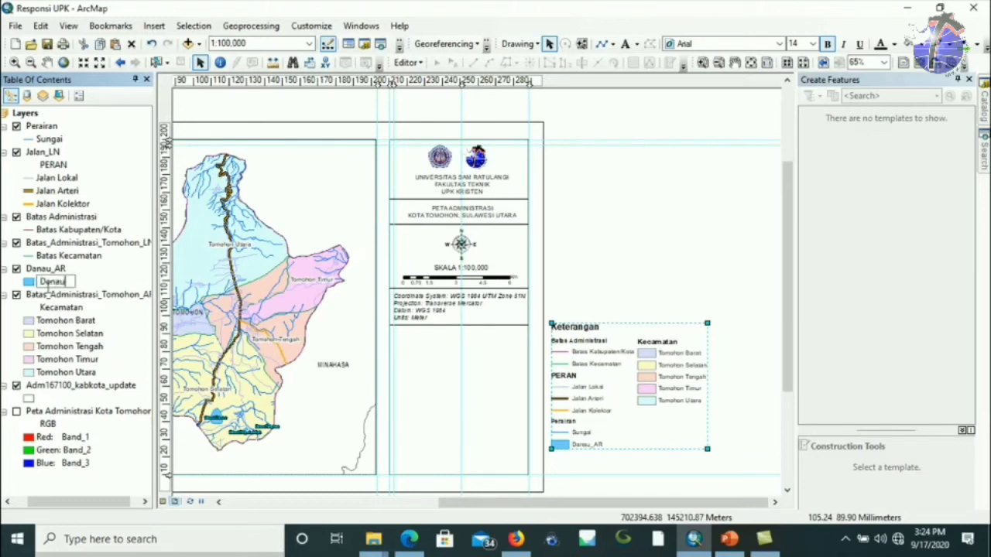
{"action": "key", "text": "Return"}
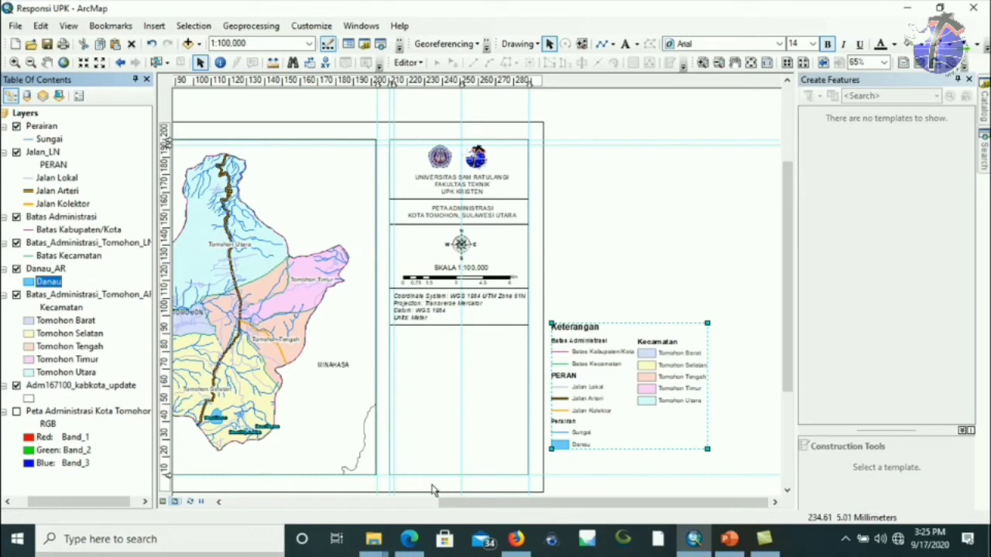
Check the SNI and PP Nomor 8 Tahun 2013 PDFs in Edge, close PANDUAN PERPETAAN, return to ArcMap.
{"action": "left_click", "coordinate": [414, 543]}
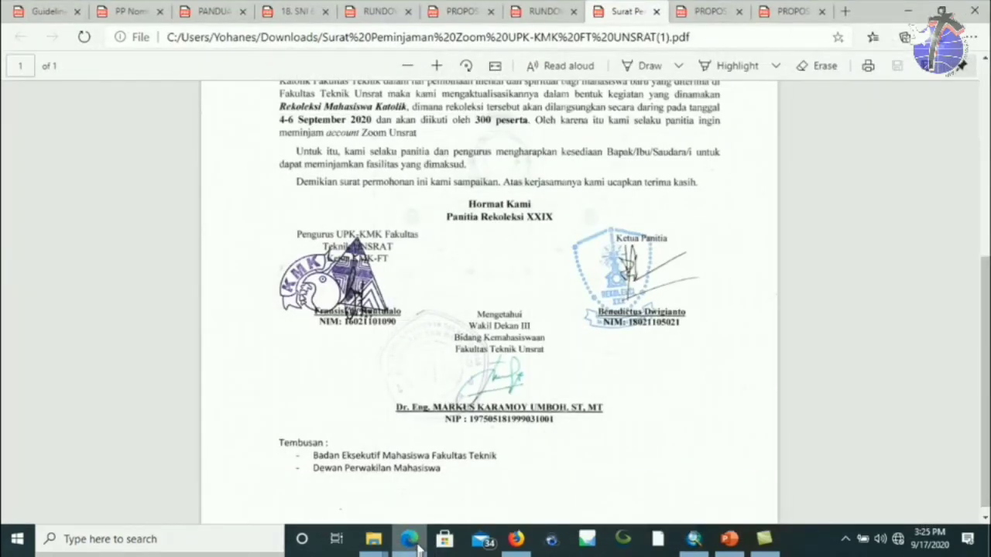
{"action": "left_click", "coordinate": [298, 9]}
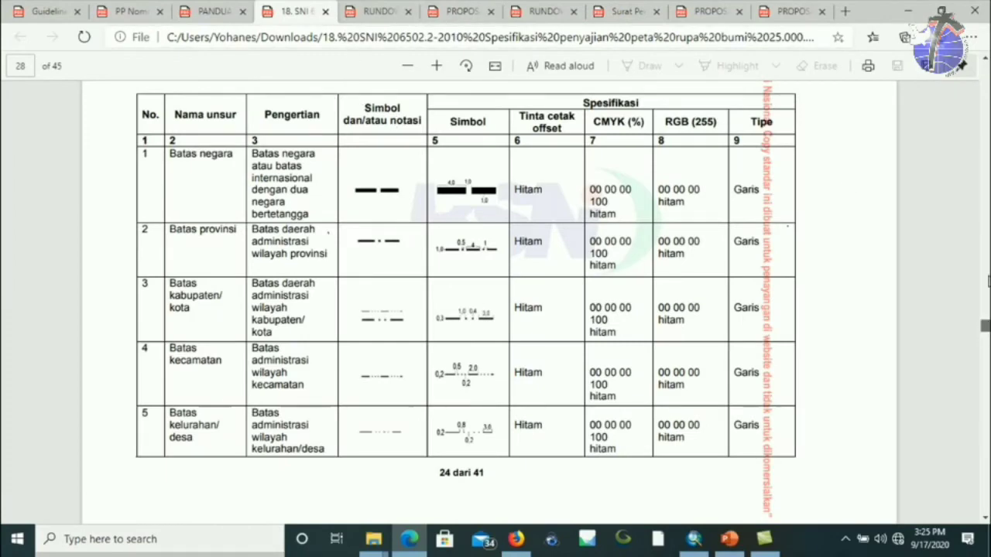
{"action": "left_click_drag", "start_coordinate": [984, 333], "coordinate": [983, 72]}
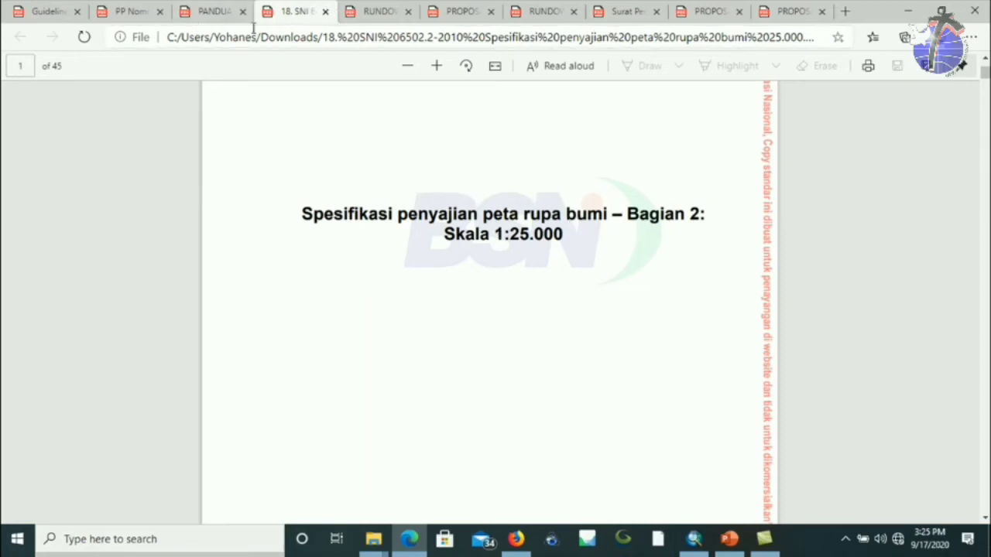
{"action": "left_click", "coordinate": [210, 22]}
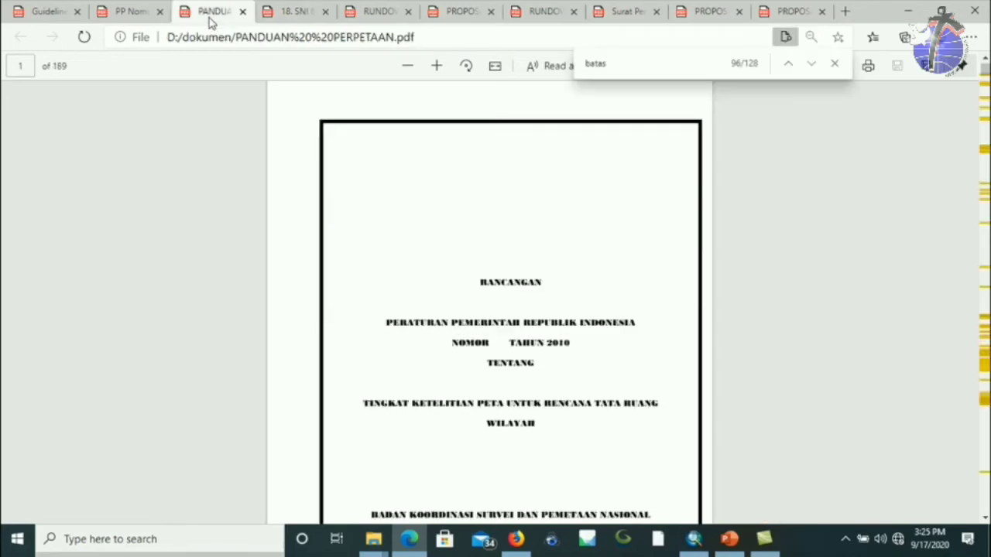
{"action": "left_click", "coordinate": [242, 11]}
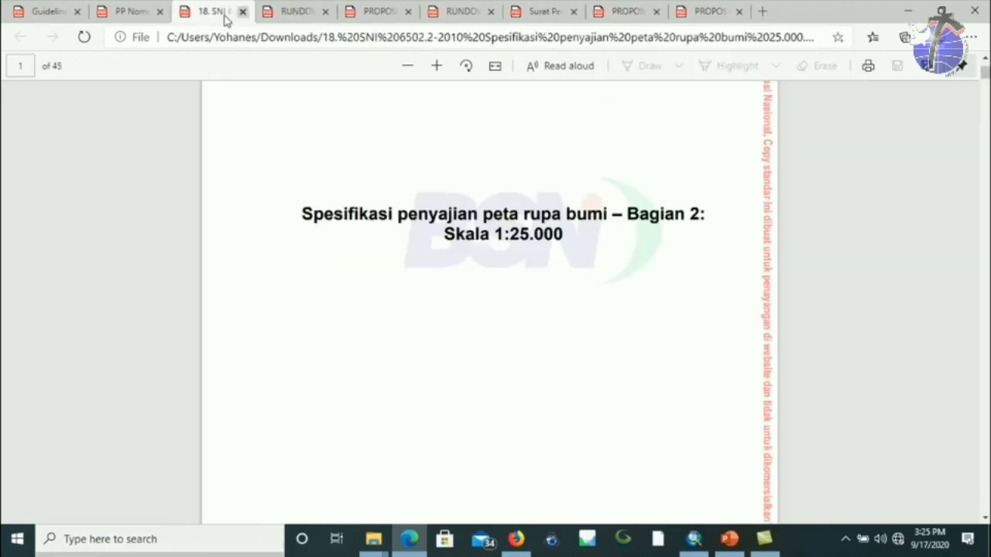
{"action": "left_click", "coordinate": [141, 12]}
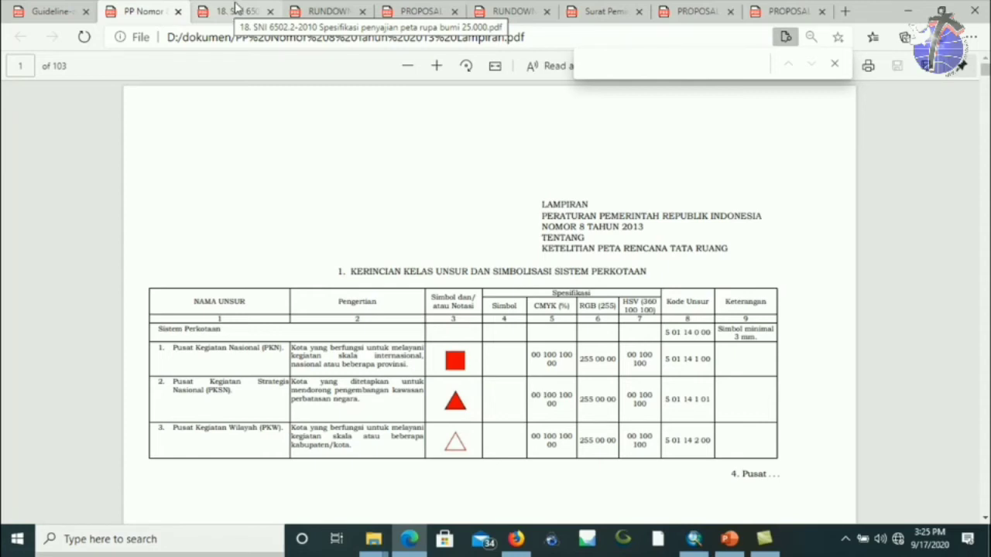
{"action": "left_click", "coordinate": [694, 539]}
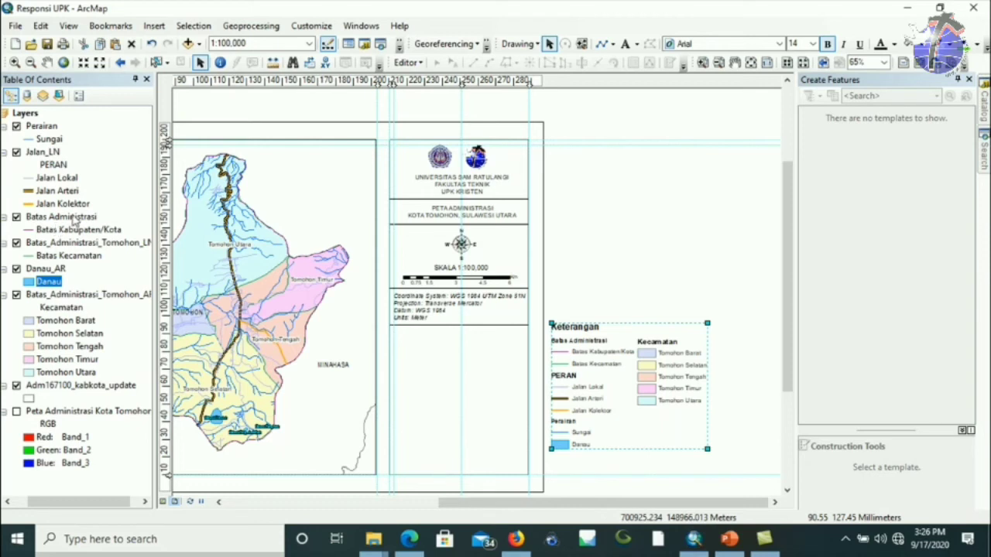
Select Batas Administrasi and open the Symbol Selector for the Batas Kabupaten/Kota line.
{"action": "left_click", "coordinate": [73, 221]}
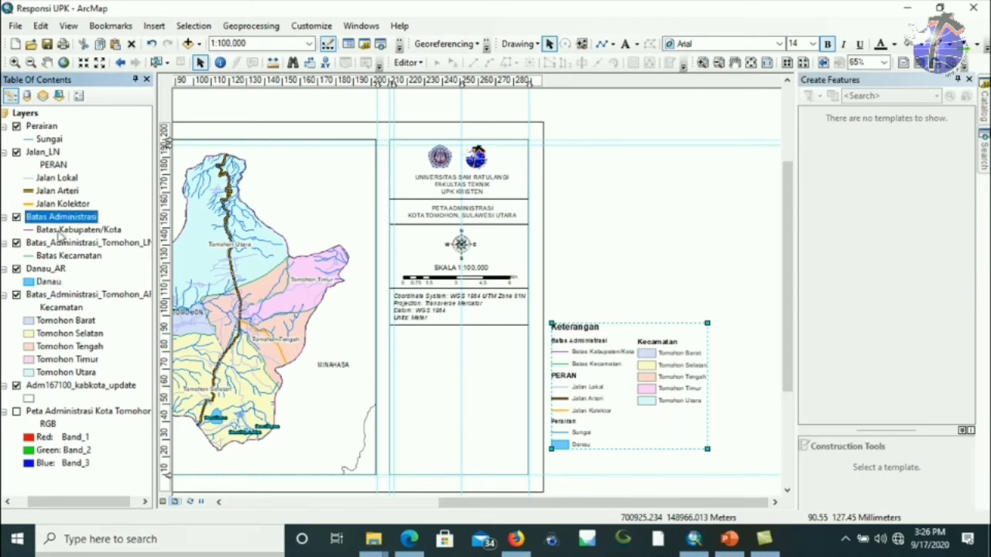
{"action": "left_click", "coordinate": [28, 230]}
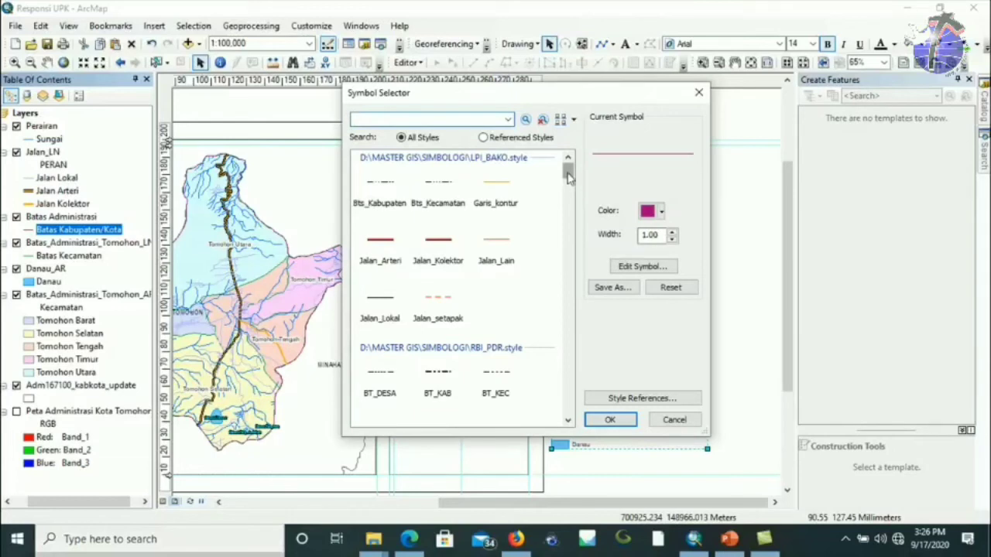
{"action": "left_click_drag", "start_coordinate": [568, 178], "coordinate": [567, 171]}
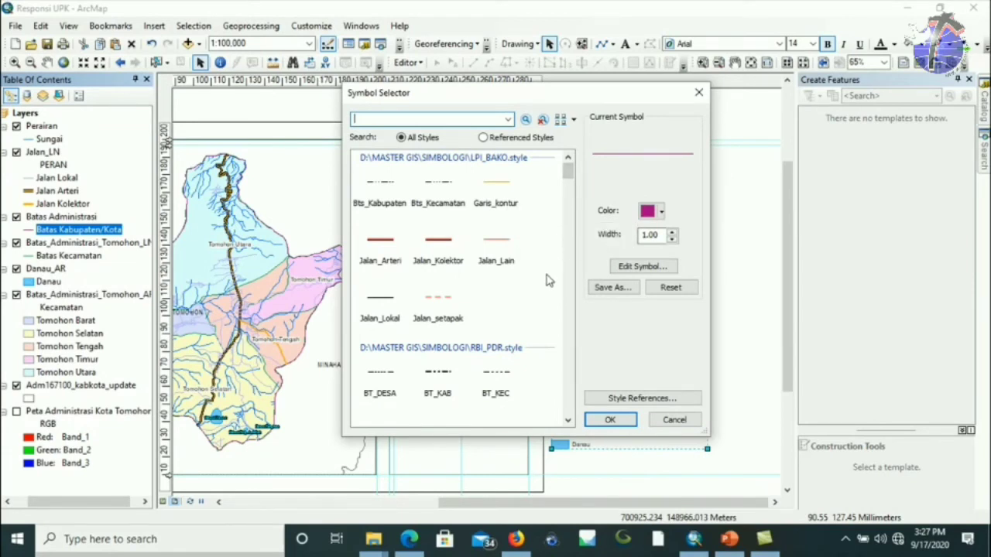
In Style References, untick all eight SIMBOLOGI styles from Administrator to Style Peta Desa.
{"action": "left_click", "coordinate": [638, 399]}
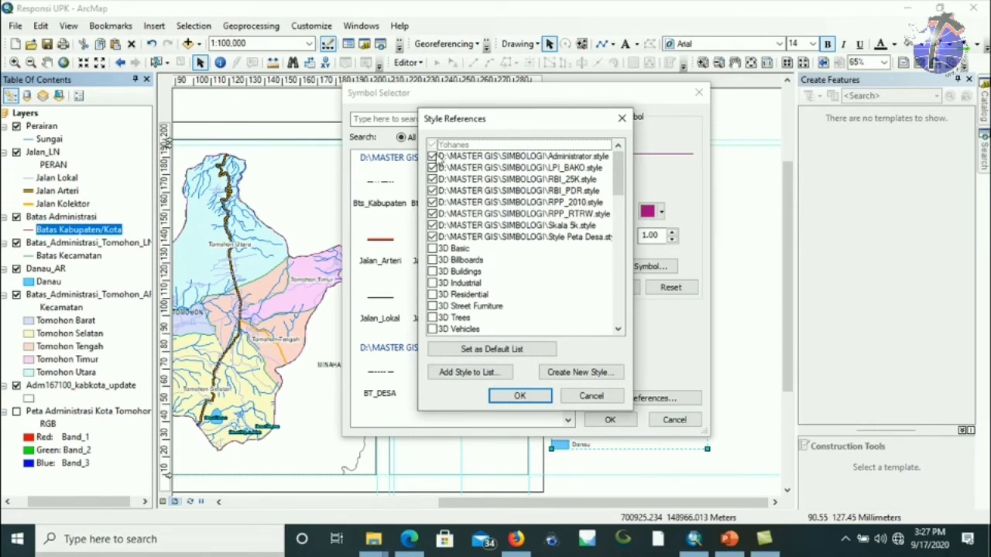
{"action": "left_click", "coordinate": [434, 157]}
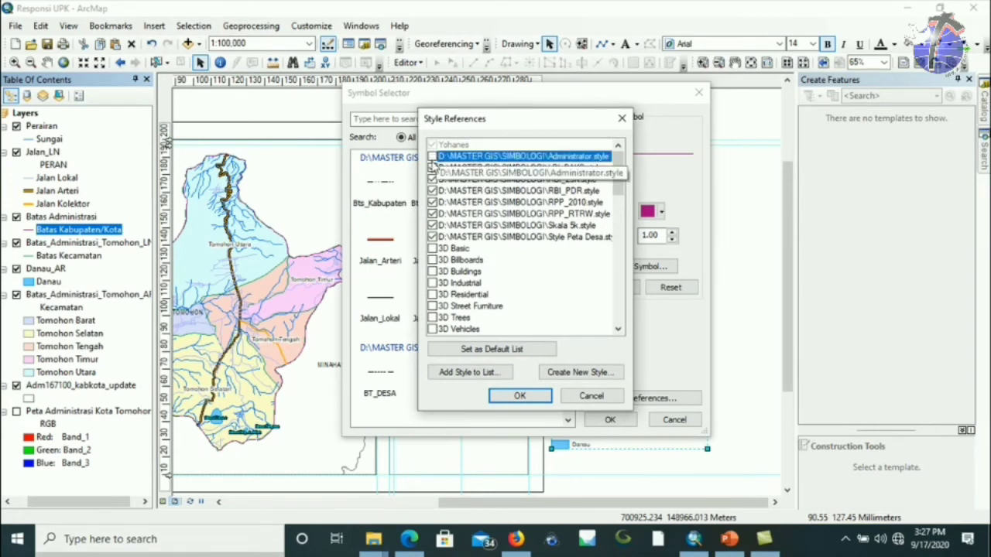
{"action": "left_click", "coordinate": [432, 167]}
{"action": "left_click", "coordinate": [432, 179]}
{"action": "left_click", "coordinate": [431, 191]}
{"action": "left_click", "coordinate": [432, 202]}
{"action": "left_click", "coordinate": [432, 214]}
{"action": "left_click", "coordinate": [432, 225]}
{"action": "left_click", "coordinate": [432, 237]}
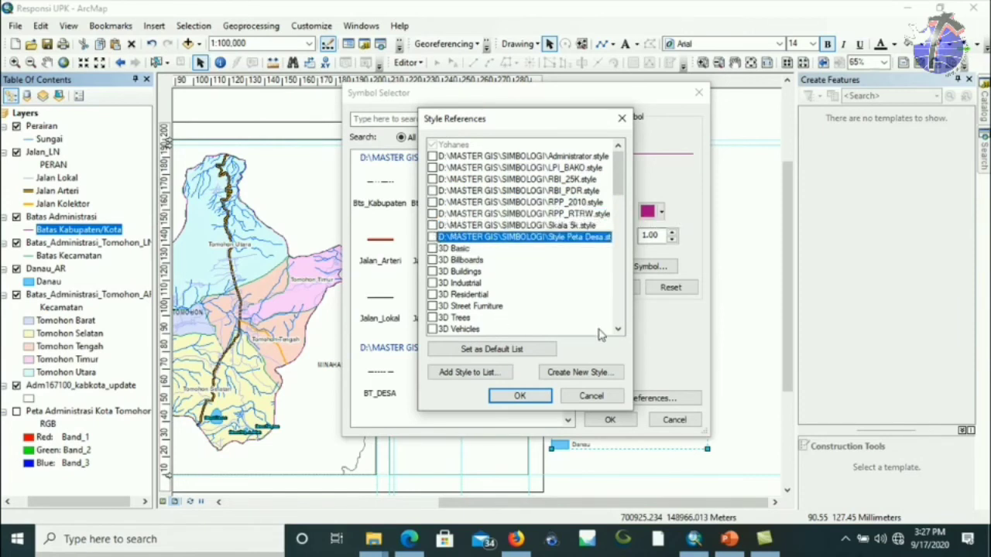
Re-add Administrator.style, LPI_BAKO.style and RBI_25K.style from the SIMBOLOGI folder.
{"action": "left_click", "coordinate": [478, 373]}
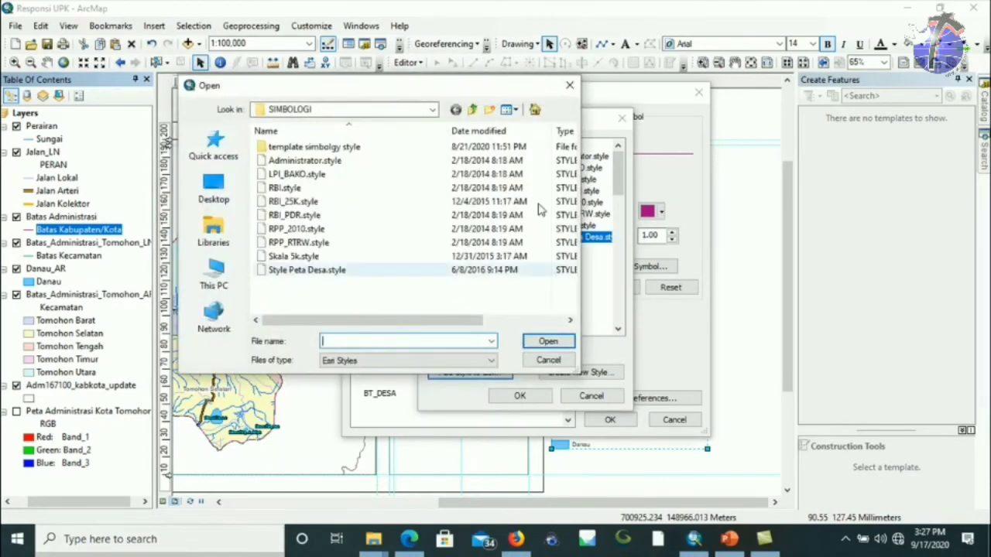
{"action": "left_click", "coordinate": [431, 110]}
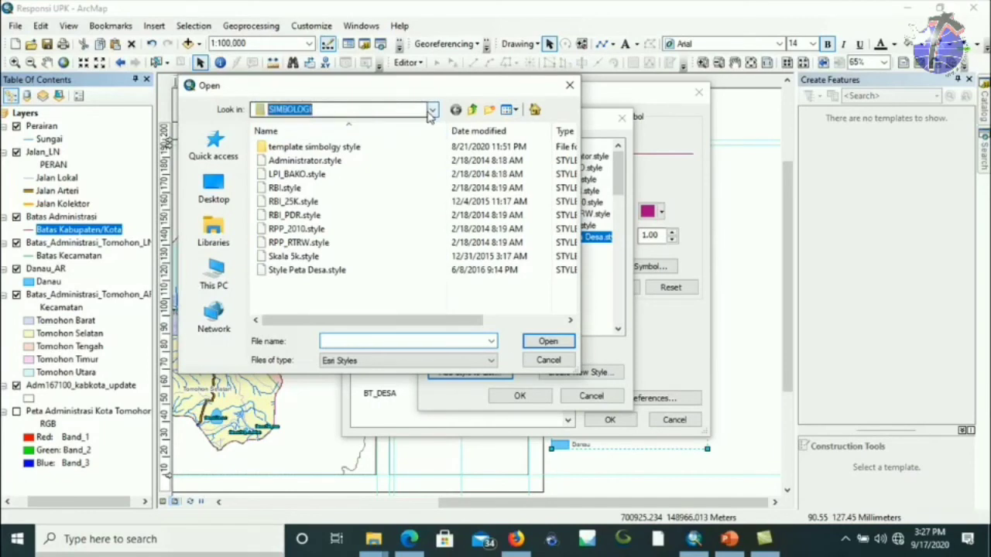
{"action": "left_click", "coordinate": [321, 319]}
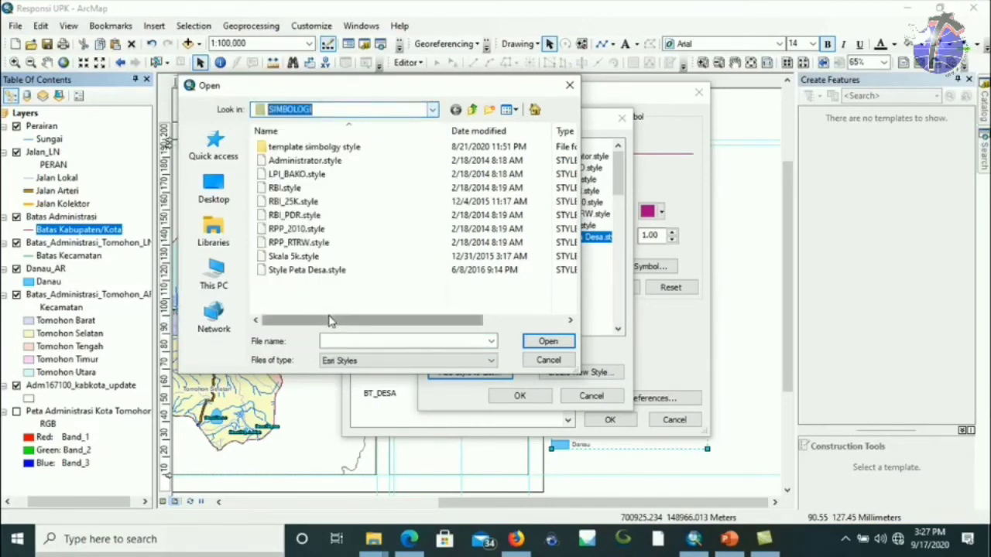
{"action": "left_click", "coordinate": [366, 164]}
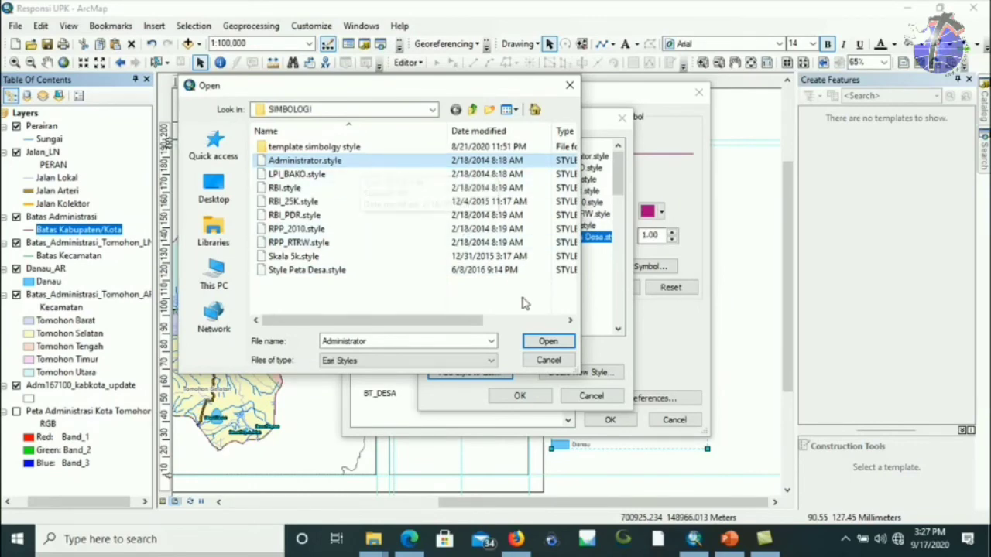
{"action": "left_click", "coordinate": [545, 342]}
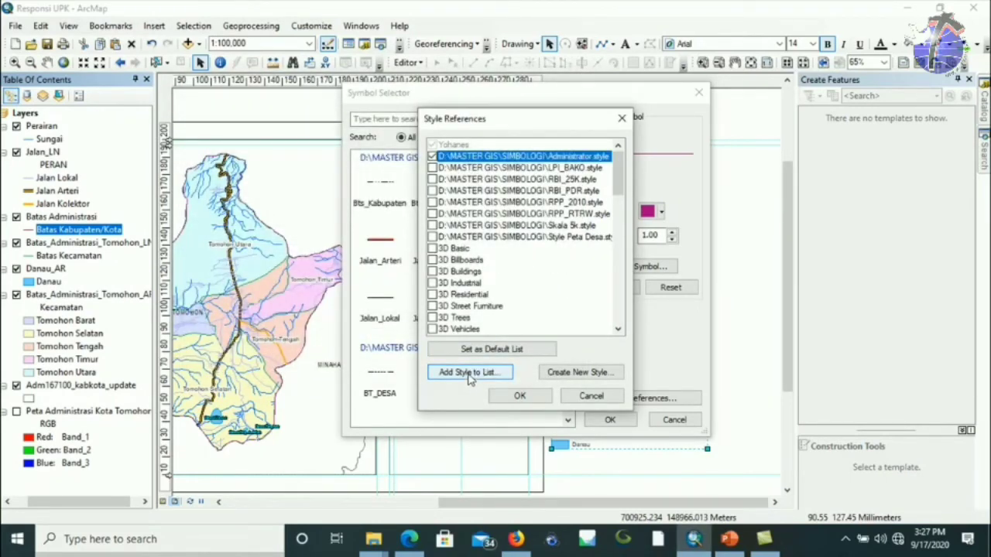
{"action": "left_click", "coordinate": [469, 372]}
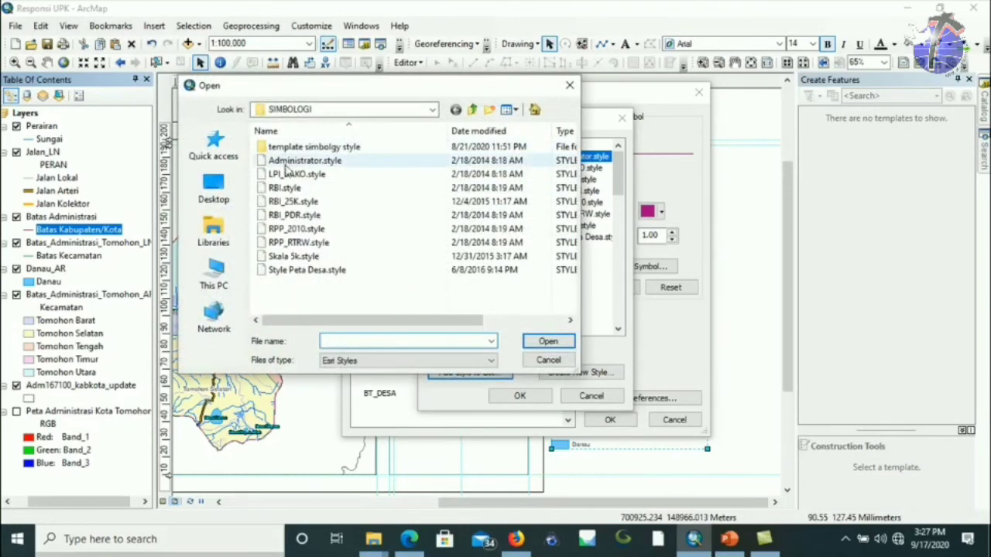
{"action": "left_click", "coordinate": [280, 176]}
{"action": "left_click", "coordinate": [534, 342]}
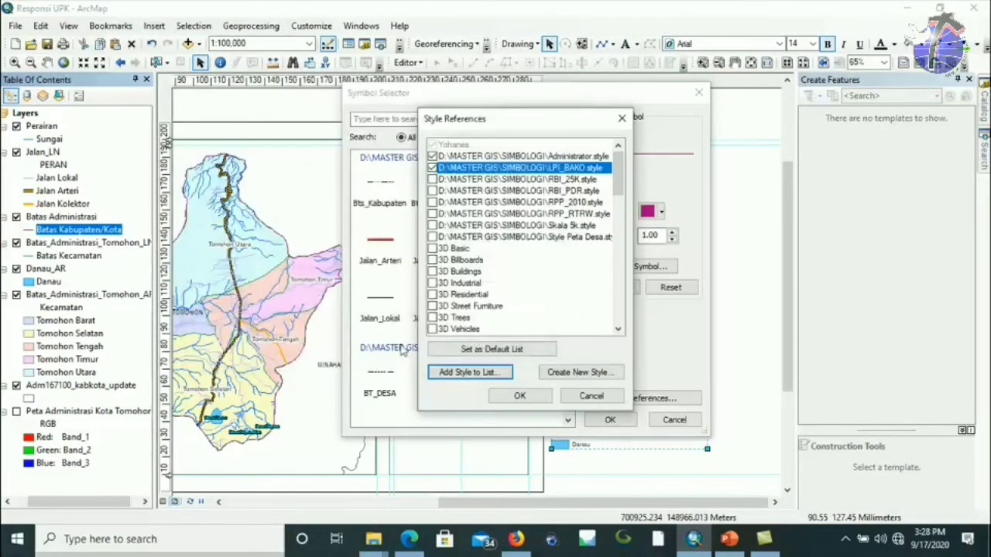
{"action": "left_click", "coordinate": [457, 370]}
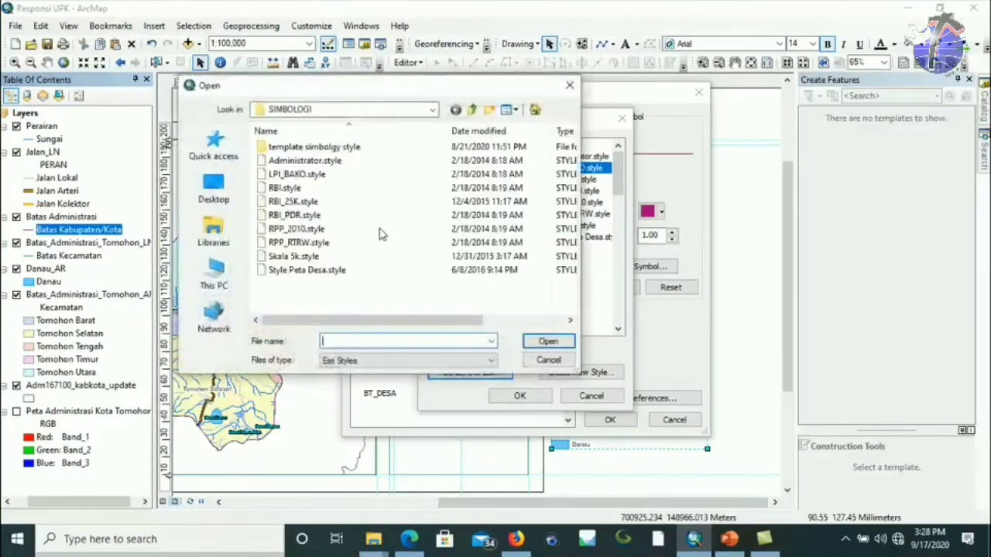
{"action": "left_click", "coordinate": [294, 201]}
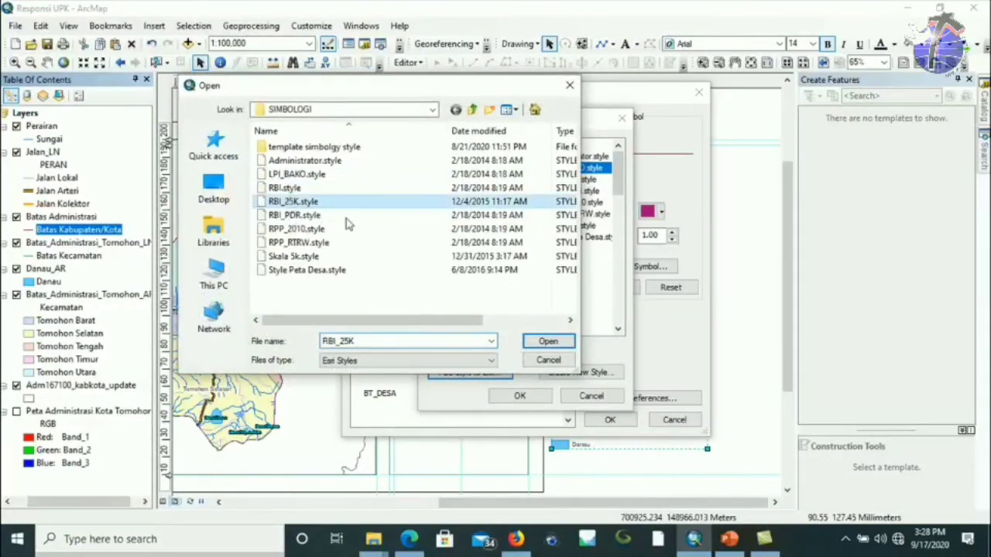
{"action": "left_click", "coordinate": [548, 341]}
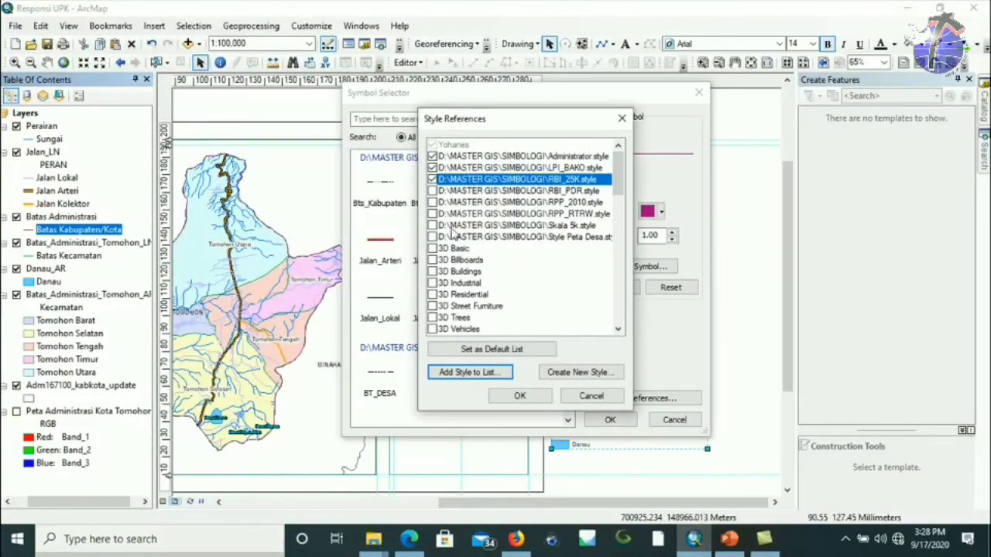
Tick RBI_PDR, RPP_2010, RPP_RTRW, Skala 5k and Style Peta Desa, and confirm.
{"action": "left_click", "coordinate": [433, 190]}
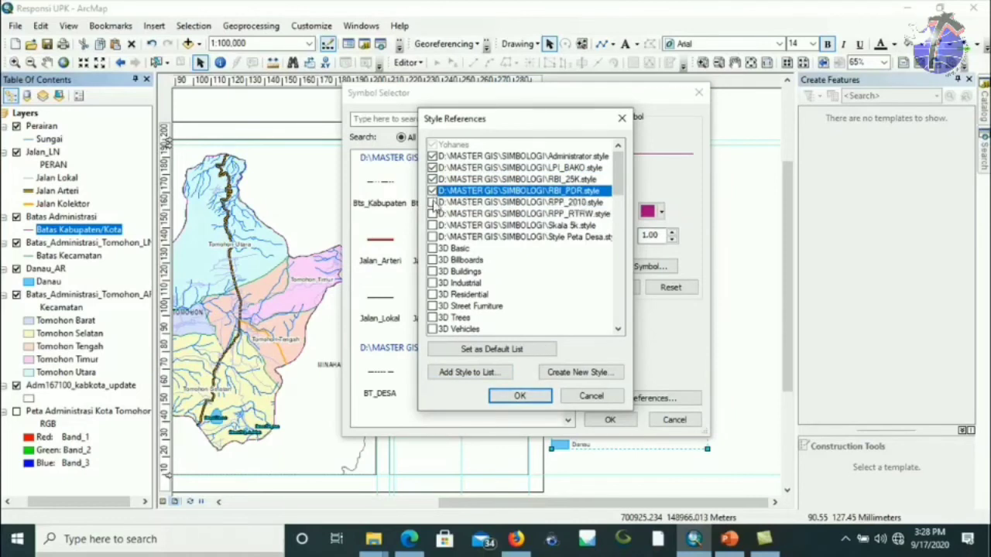
{"action": "left_click", "coordinate": [433, 202]}
{"action": "left_click", "coordinate": [432, 213]}
{"action": "left_click", "coordinate": [432, 226]}
{"action": "left_click", "coordinate": [433, 236]}
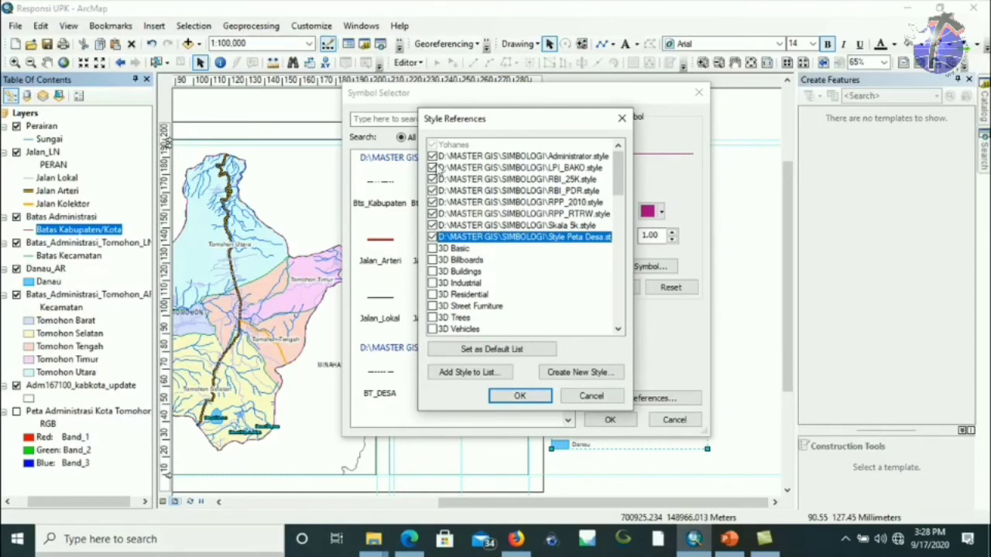
{"action": "left_click", "coordinate": [516, 397]}
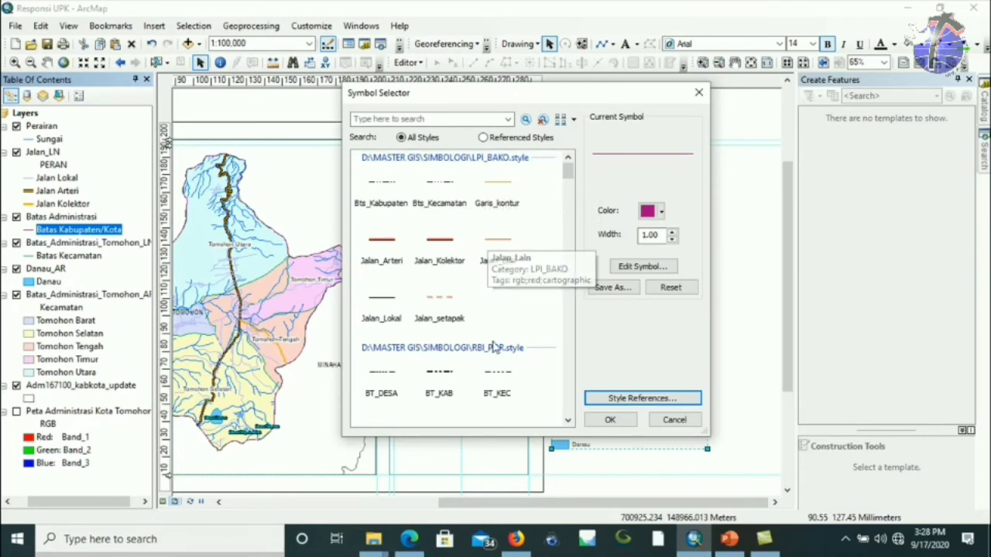
Apply the RBI_PDR BT_KAB black dashed symbol at width 1.50 to Batas Kabupaten/Kota.
{"action": "left_click_drag", "start_coordinate": [565, 178], "coordinate": [563, 190]}
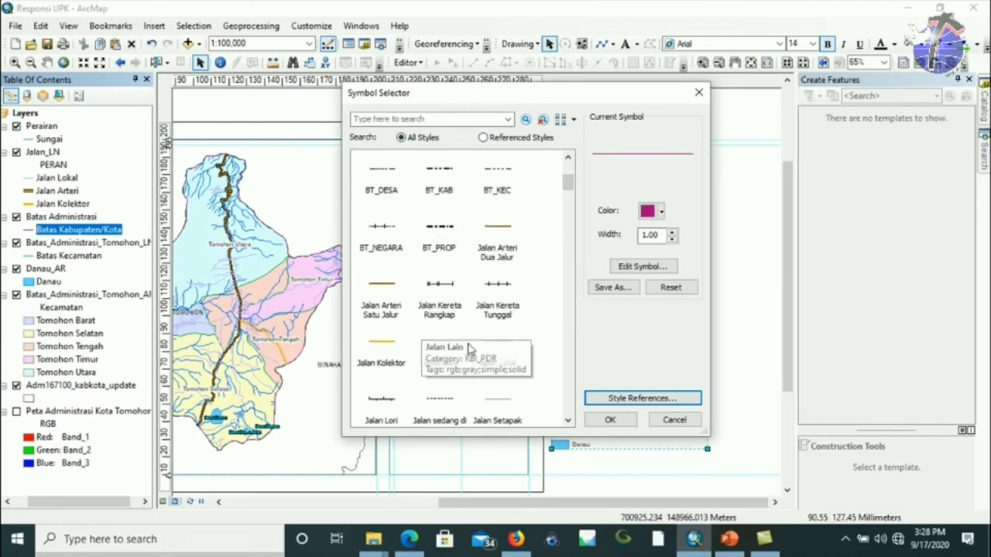
{"action": "left_click_drag", "start_coordinate": [567, 185], "coordinate": [569, 175]}
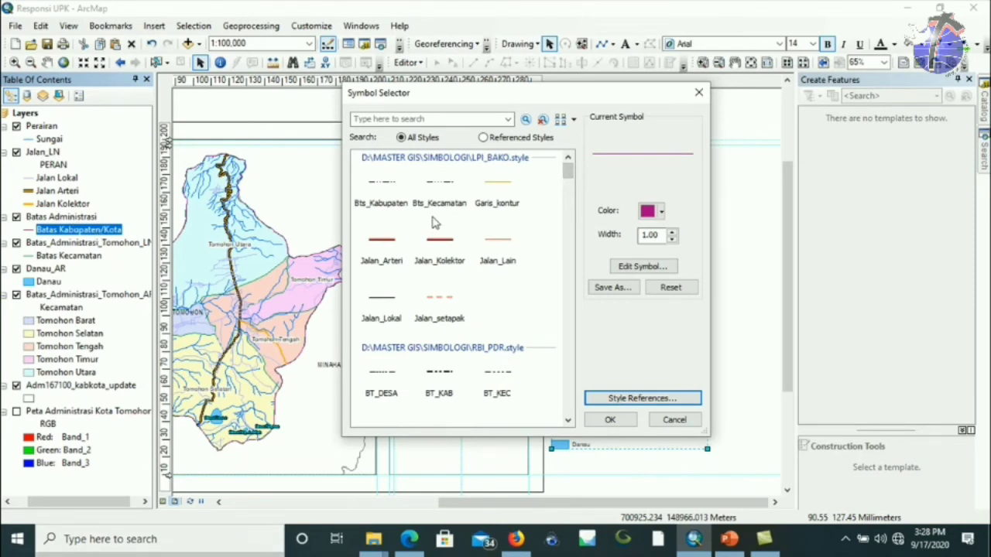
{"action": "left_click_drag", "start_coordinate": [566, 170], "coordinate": [567, 180]}
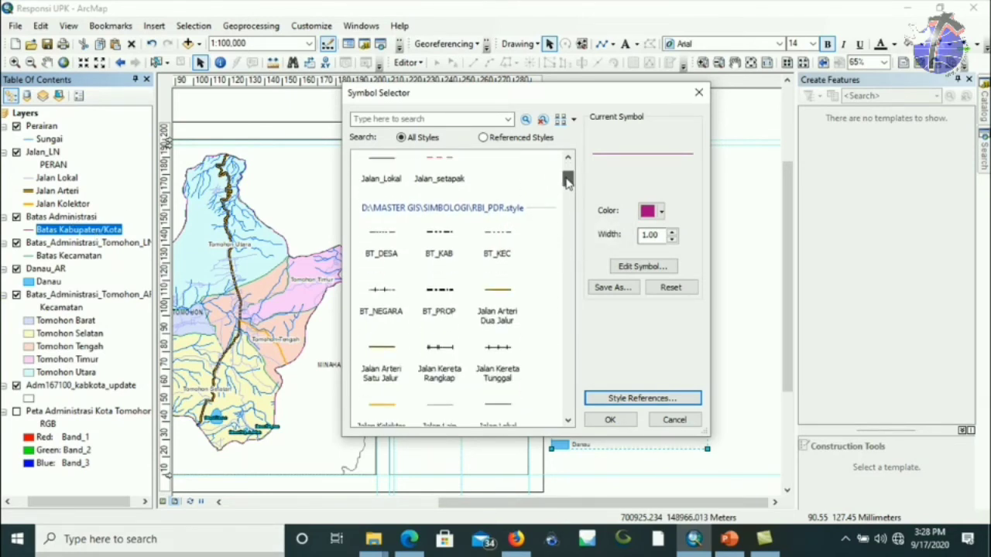
{"action": "left_click", "coordinate": [446, 240]}
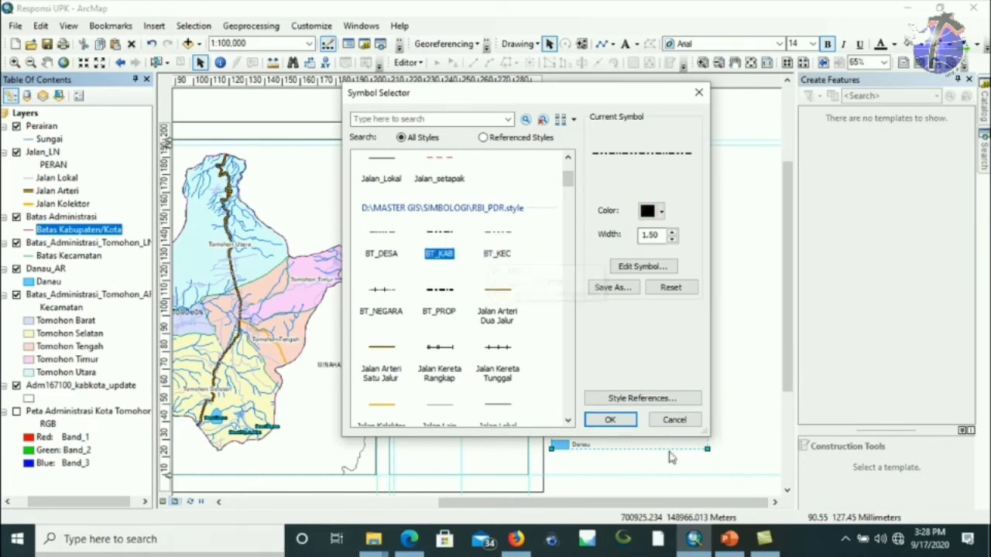
{"action": "left_click", "coordinate": [623, 424]}
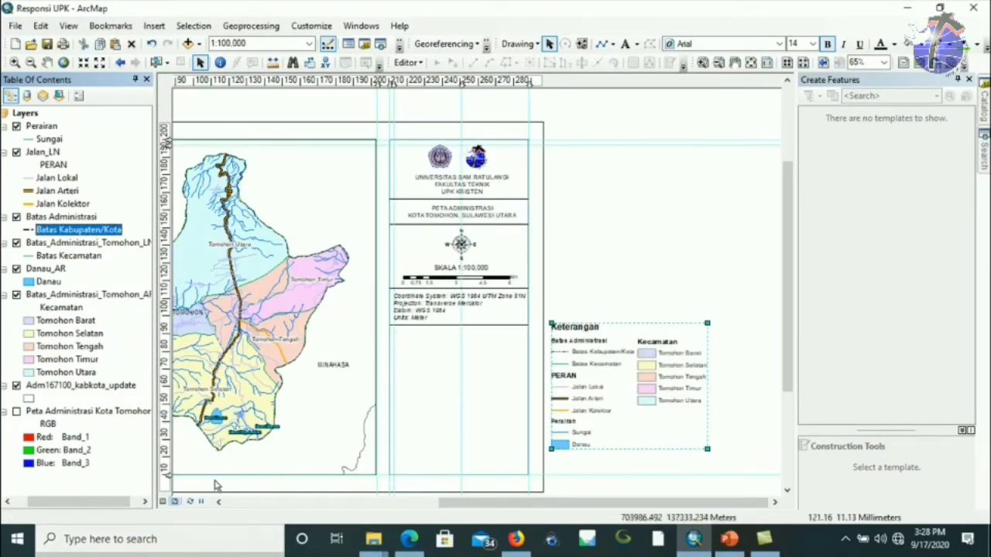
Switch the Batas Kecamatan boundary to the RBI_PDR BT_KEC dashed line symbol.
{"action": "left_click_drag", "start_coordinate": [496, 510], "coordinate": [455, 513]}
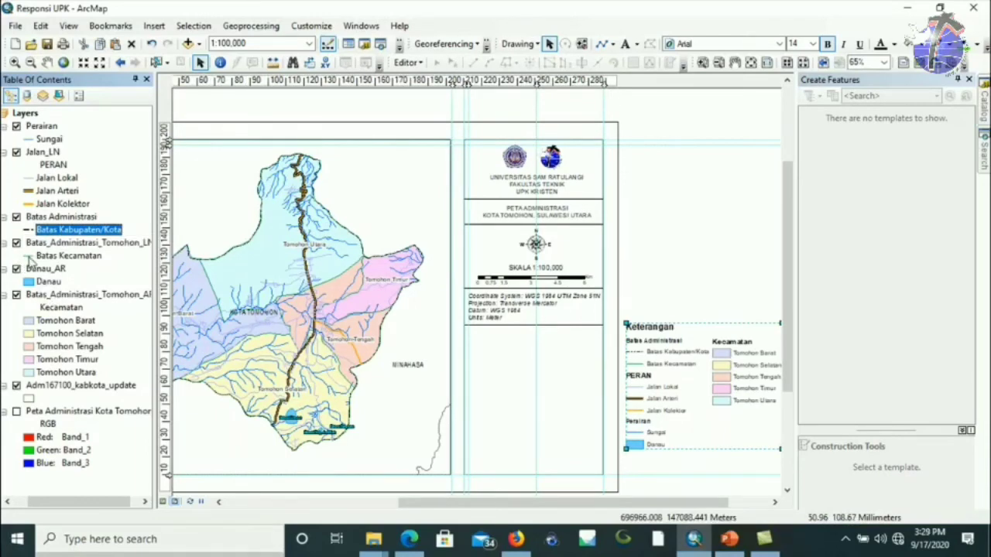
{"action": "left_click", "coordinate": [30, 256]}
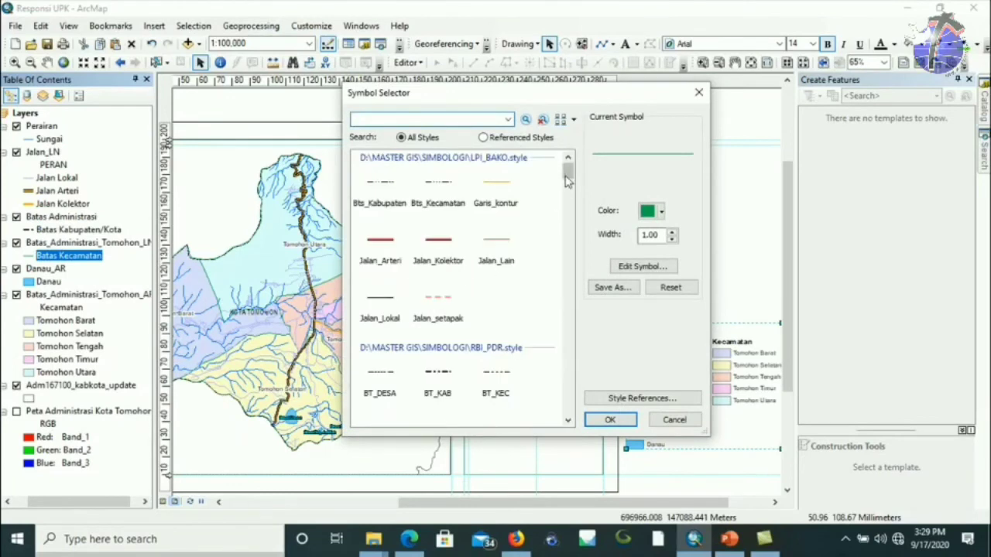
{"action": "scroll", "coordinate": [566, 188], "scroll_direction": "down", "scroll_amount": 1}
{"action": "left_click", "coordinate": [494, 331]}
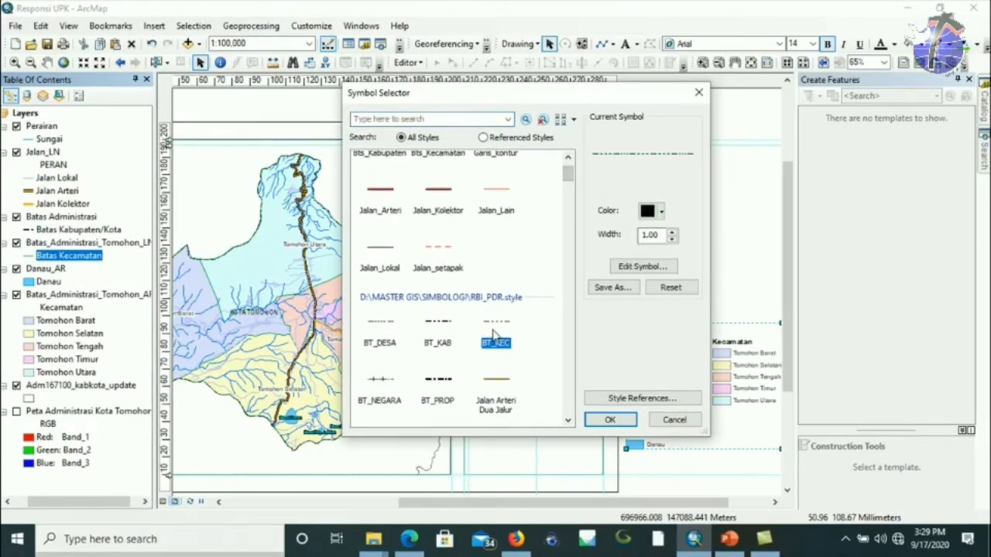
{"action": "left_click", "coordinate": [611, 424]}
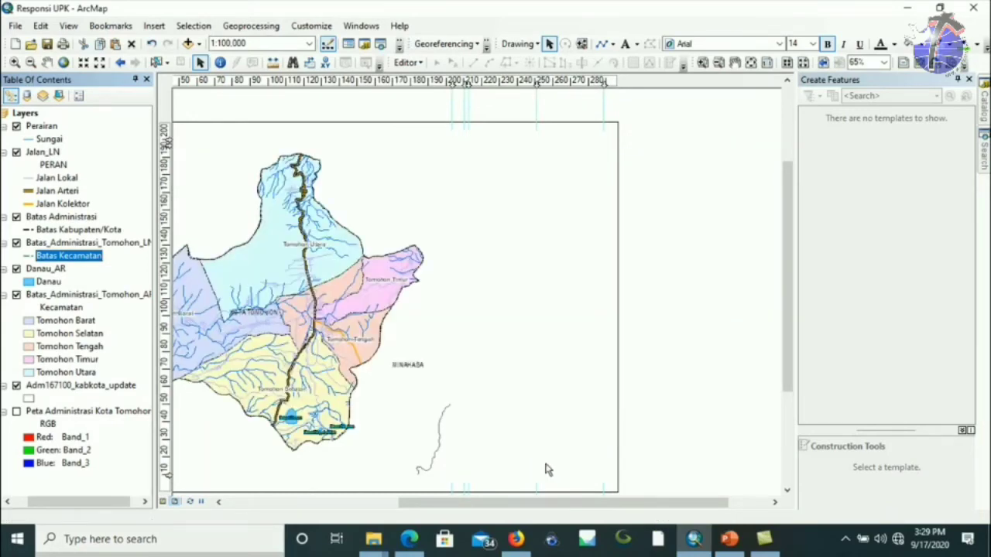
{"action": "left_click_drag", "start_coordinate": [547, 507], "coordinate": [467, 507]}
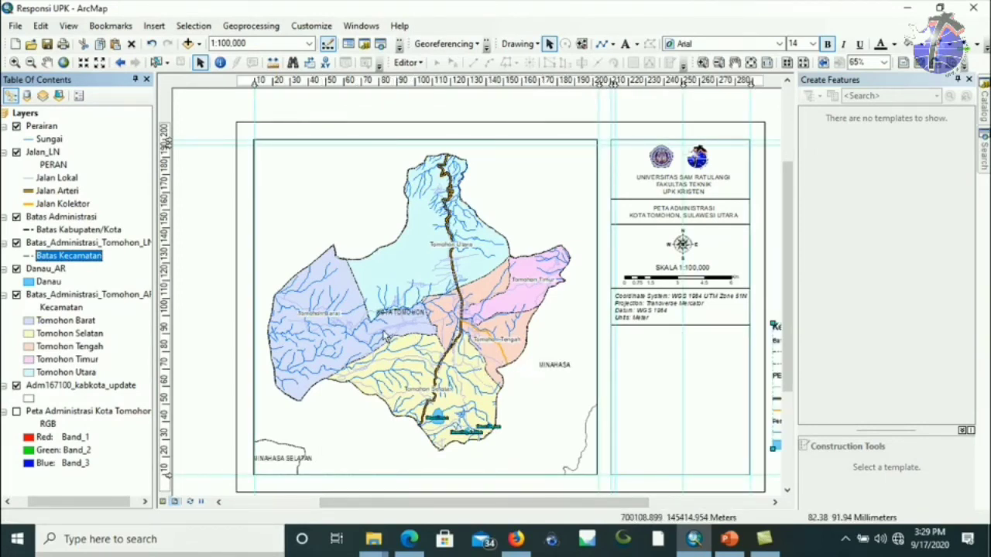
Widen the Batas Kabupaten/Kota boundary line to width 2.
{"action": "left_click", "coordinate": [29, 230]}
{"action": "left_click", "coordinate": [672, 233]}
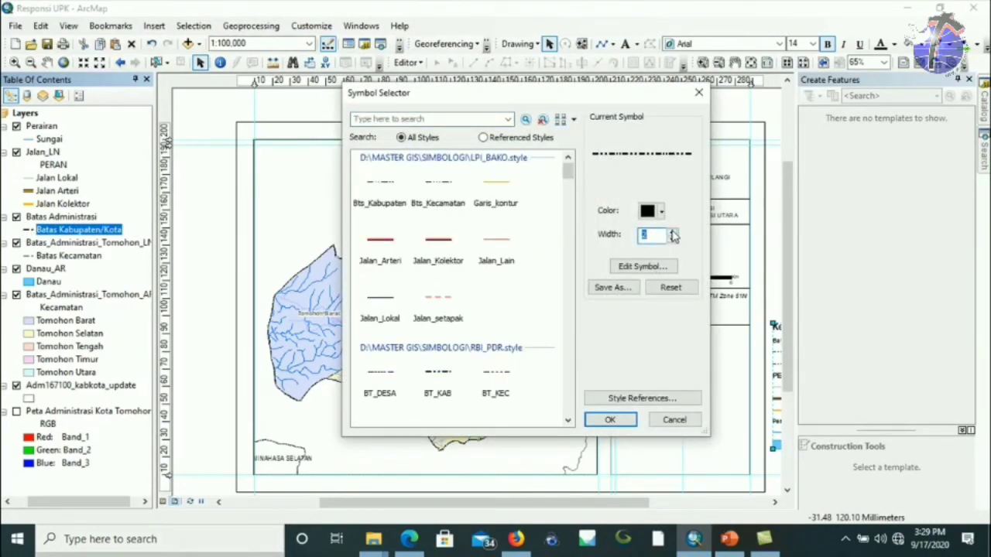
{"action": "left_click", "coordinate": [609, 419]}
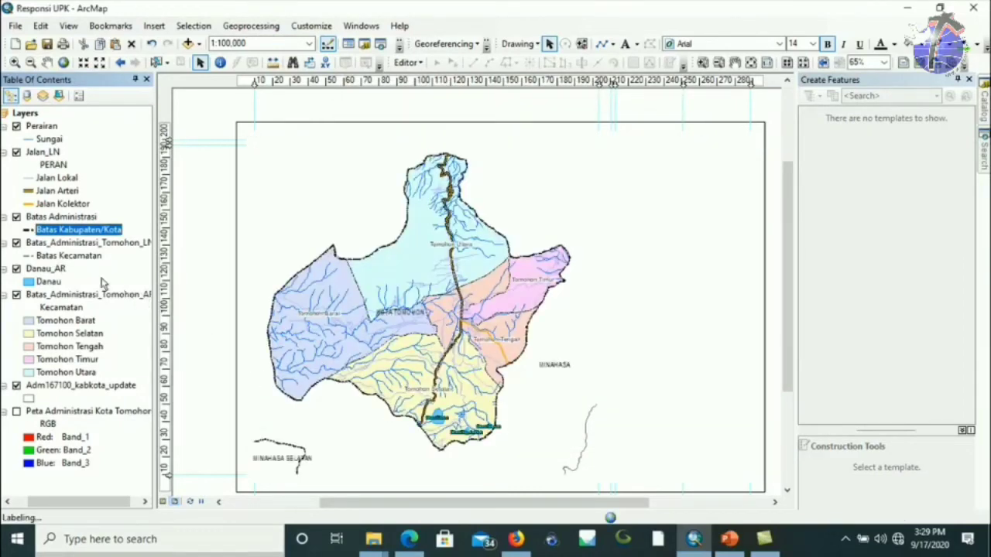
Set the Batas Kecamatan boundary line width to 1.5.
{"action": "left_click", "coordinate": [31, 256]}
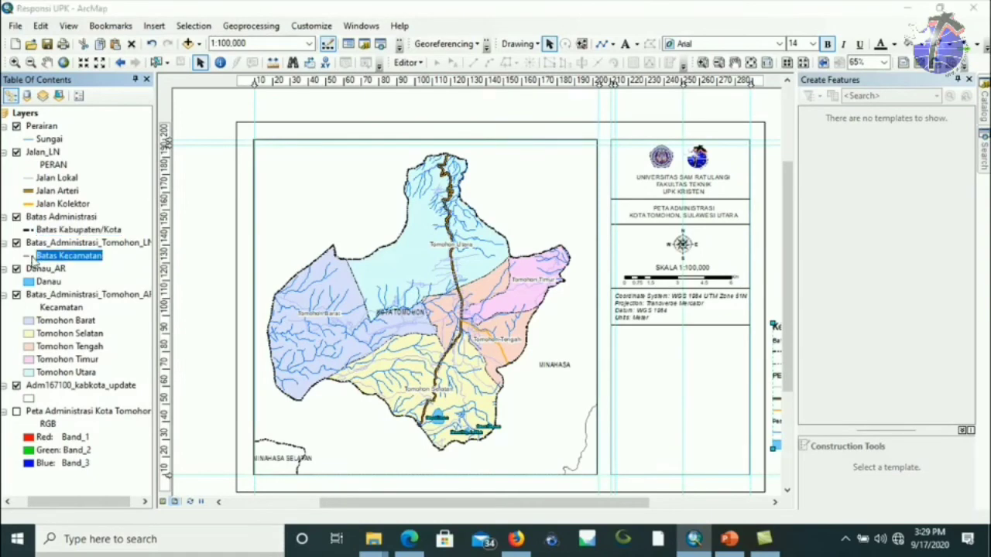
{"action": "double_click", "coordinate": [650, 235]}
{"action": "type", "text": "2"}
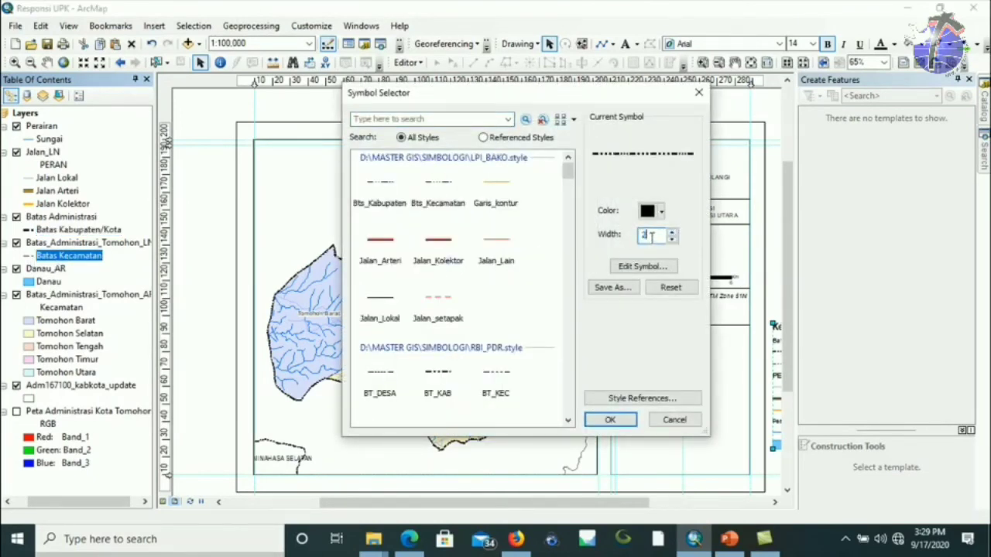
{"action": "type", "text": "1.5"}
{"action": "left_click", "coordinate": [611, 419]}
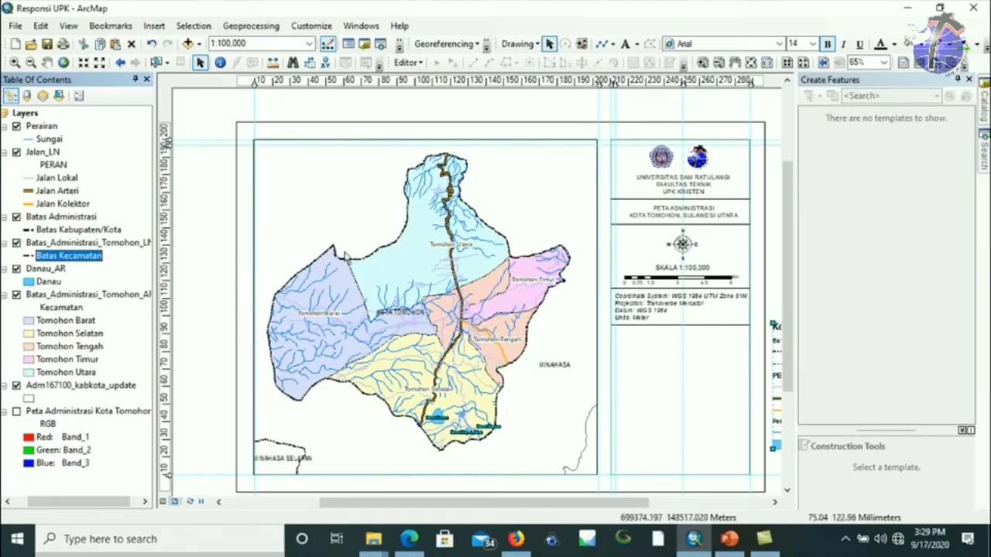
{"action": "left_click", "coordinate": [46, 62]}
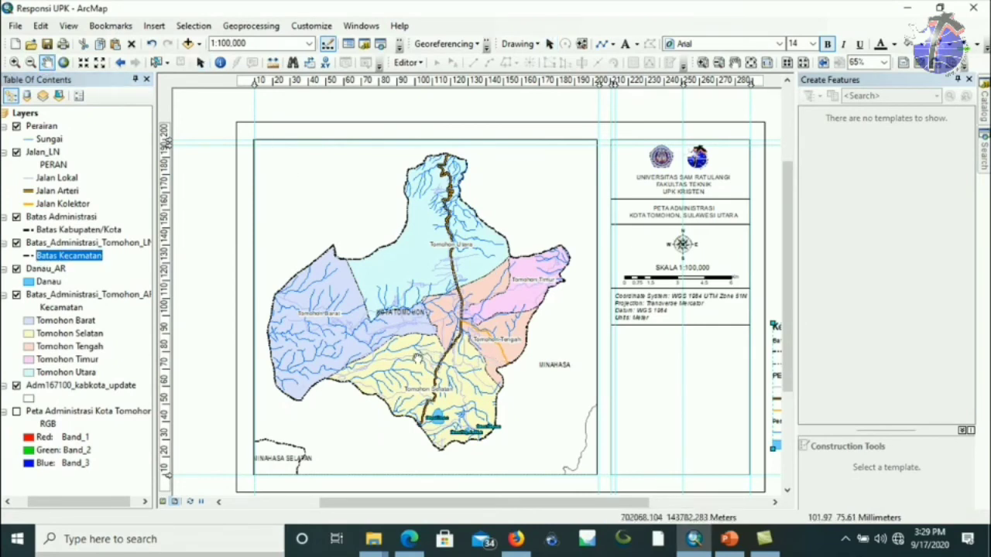
Pan the Tomohon map up and left to recentre it in the data frame.
{"action": "left_click_drag", "start_coordinate": [417, 359], "coordinate": [419, 349]}
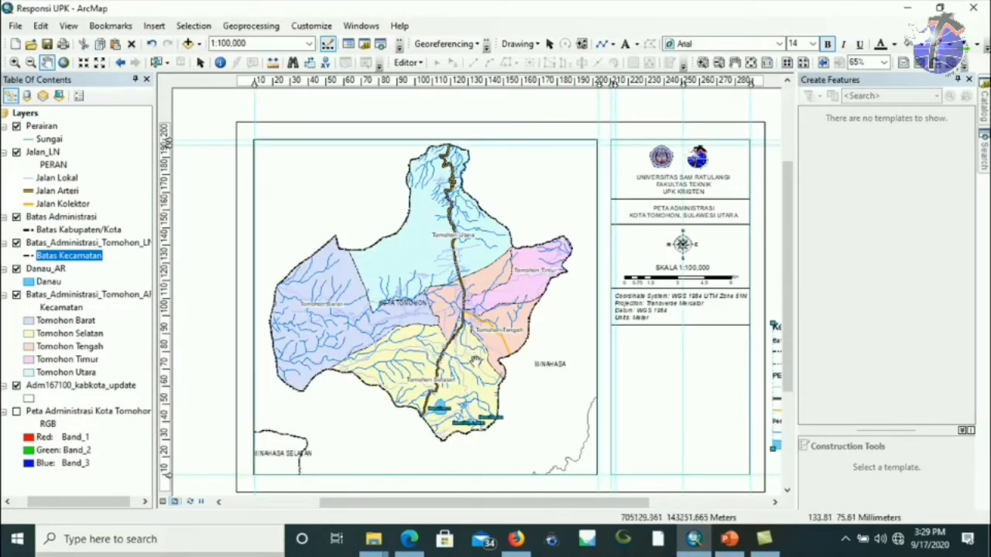
{"action": "left_click_drag", "start_coordinate": [479, 368], "coordinate": [457, 360]}
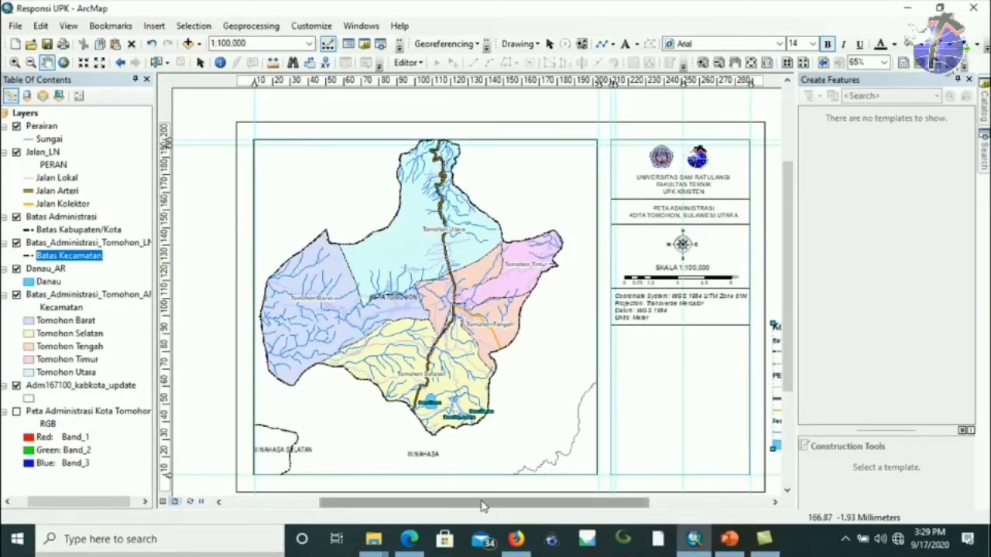
{"action": "left_click_drag", "start_coordinate": [497, 504], "coordinate": [579, 504]}
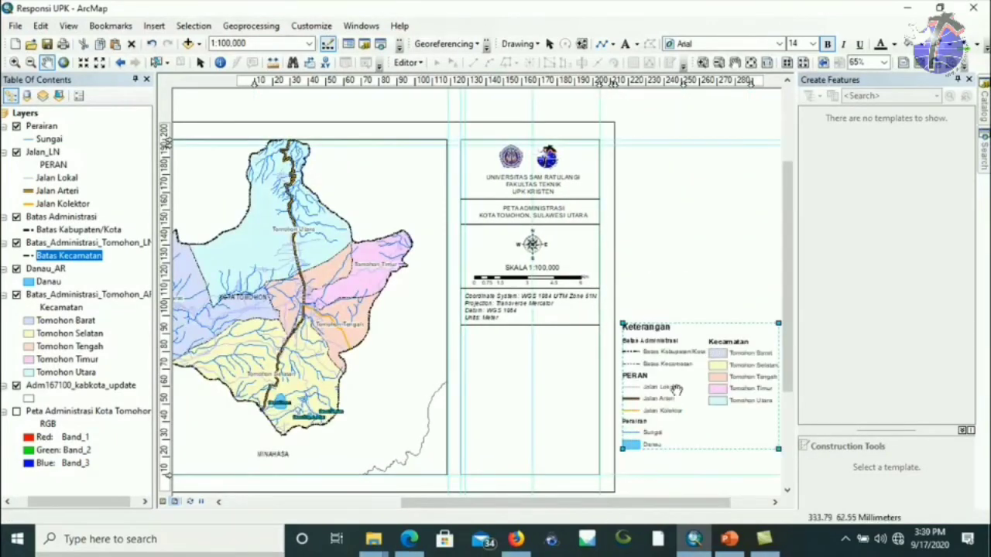
Move the Keterangan legend left into the side panel and shrink it to fit.
{"action": "left_click", "coordinate": [200, 62]}
{"action": "left_click_drag", "start_coordinate": [726, 387], "coordinate": [567, 396]}
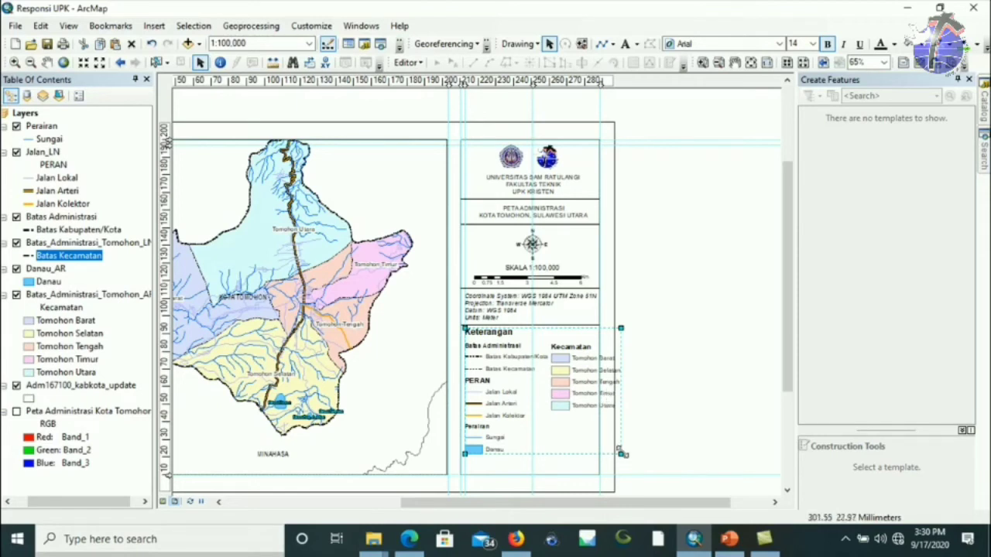
{"action": "left_click_drag", "start_coordinate": [622, 455], "coordinate": [590, 430]}
Raise the divider line above the 'PETA ADMINISTRASI KOTA TOMOHON' title slightly.
{"action": "left_click", "coordinate": [719, 372]}
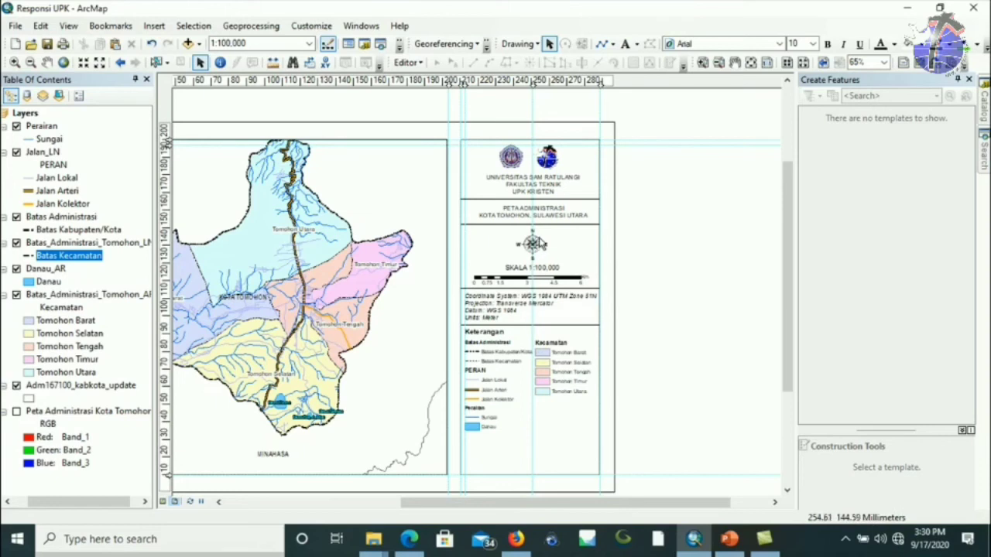
{"action": "left_click", "coordinate": [540, 211]}
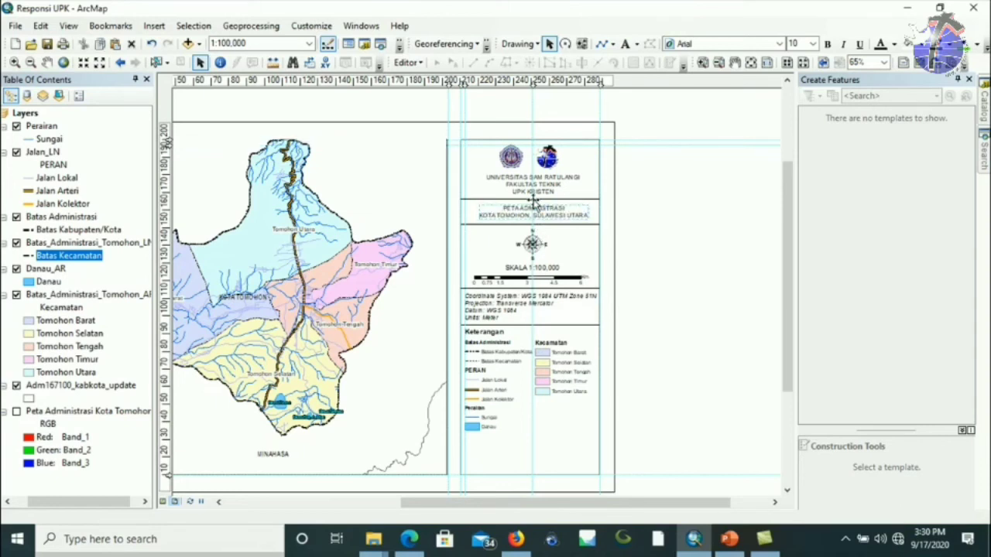
{"action": "left_click", "coordinate": [534, 200]}
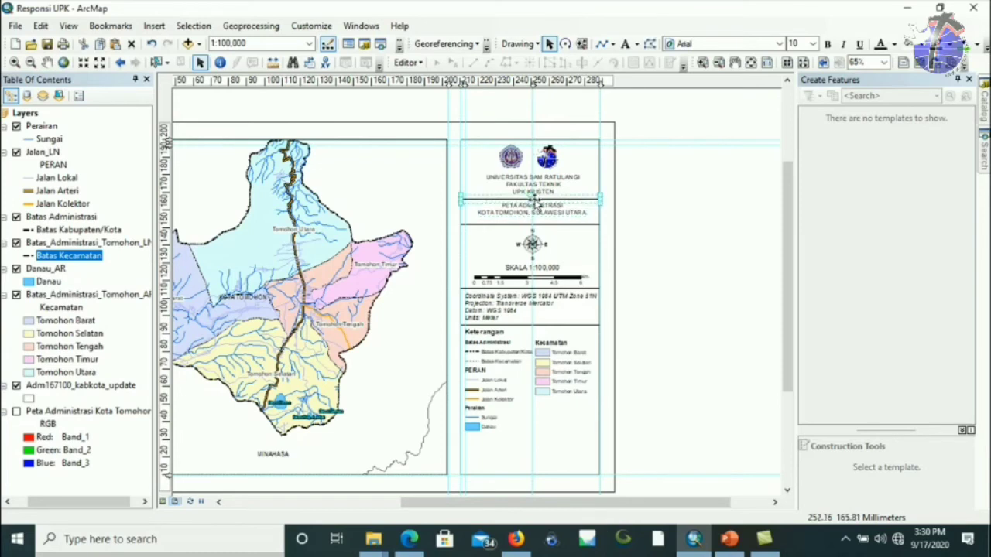
{"action": "left_click_drag", "start_coordinate": [539, 199], "coordinate": [543, 195]}
{"action": "left_click", "coordinate": [543, 184]}
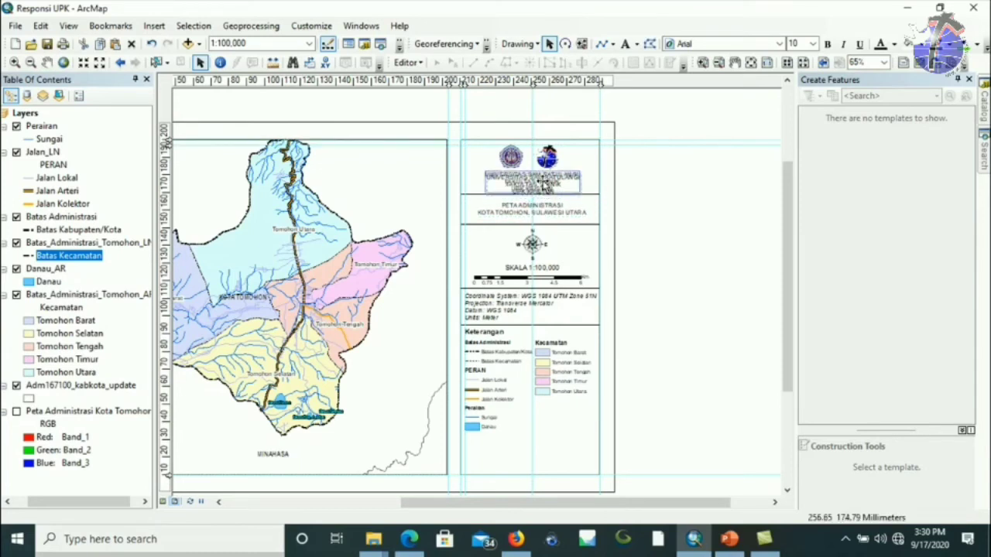
Move the divider line under the title and the north arrow upward.
{"action": "key", "text": "Escape"}
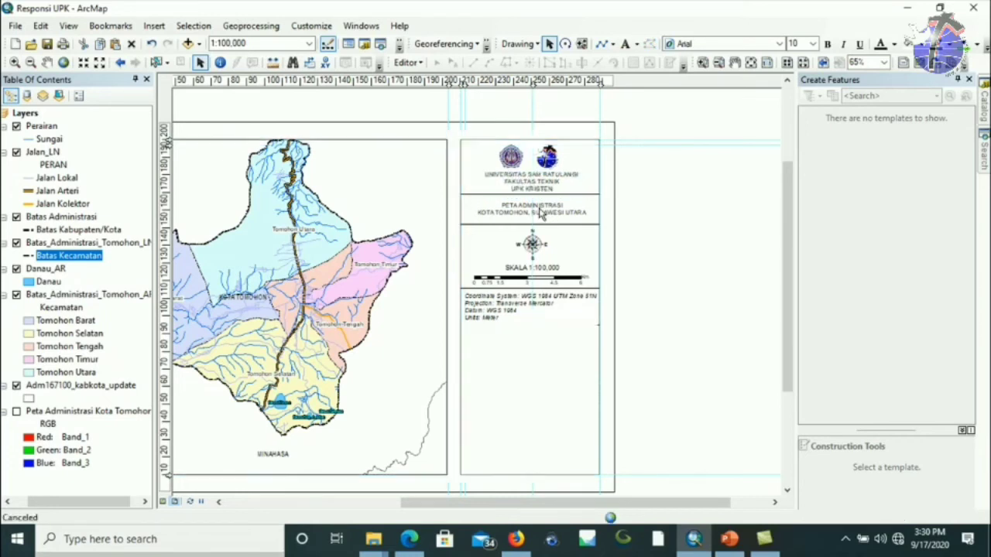
{"action": "left_click", "coordinate": [542, 213]}
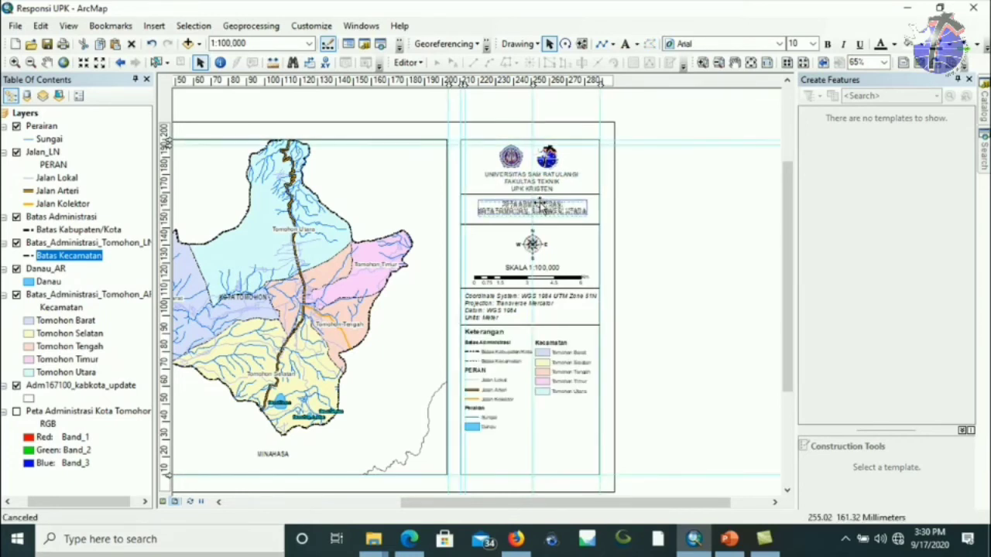
{"action": "left_click", "coordinate": [538, 224]}
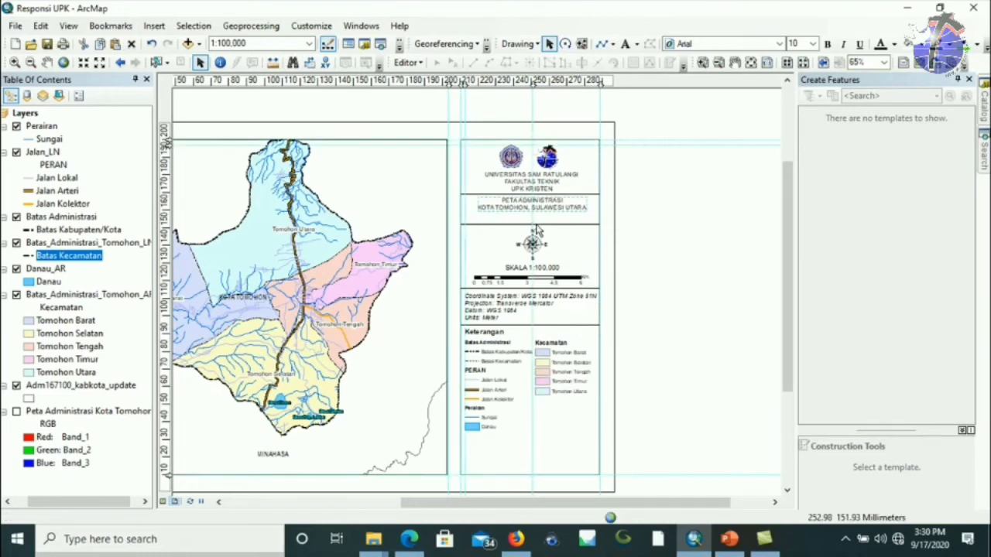
{"action": "mouse_move", "coordinate": [538, 225]}
{"action": "left_mouse_down"}
{"action": "mouse_move", "coordinate": [538, 213]}
{"action": "mouse_move", "coordinate": [533, 240]}
{"action": "left_mouse_up"}
{"action": "left_click", "coordinate": [534, 242]}
Raise the SKALA 1:100.000 text with its scale bar, then the coordinate note with the legend.
{"action": "left_click", "coordinate": [532, 267]}
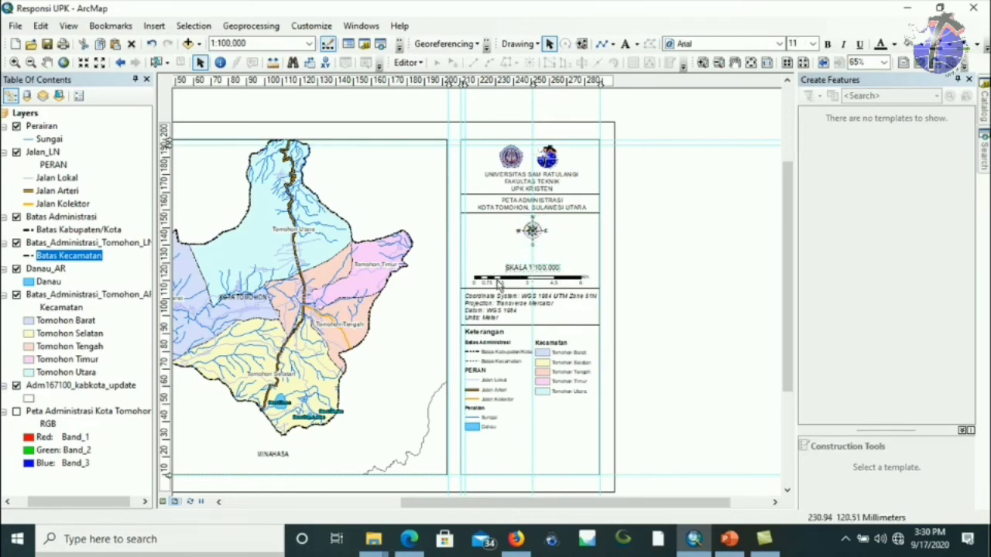
{"action": "left_click", "coordinate": [520, 280], "text": "shift"}
{"action": "left_click_drag", "start_coordinate": [520, 280], "coordinate": [553, 279]}
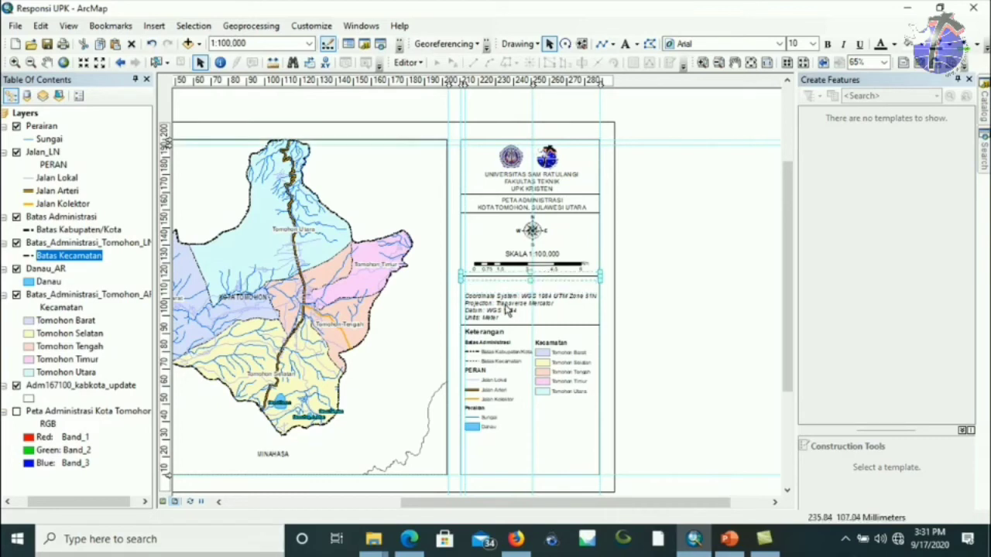
{"action": "left_click", "coordinate": [513, 331]}
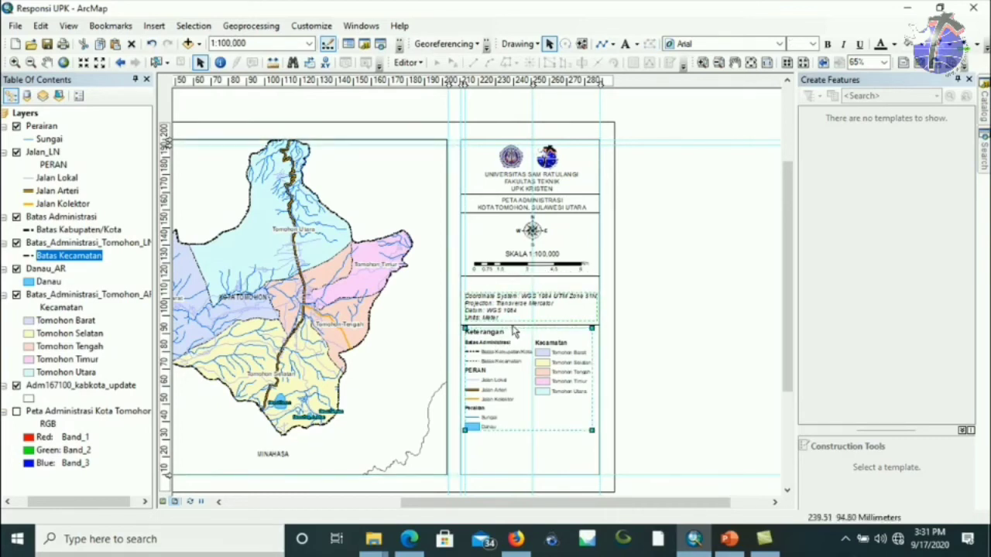
{"action": "left_click_drag", "start_coordinate": [504, 349], "coordinate": [497, 336]}
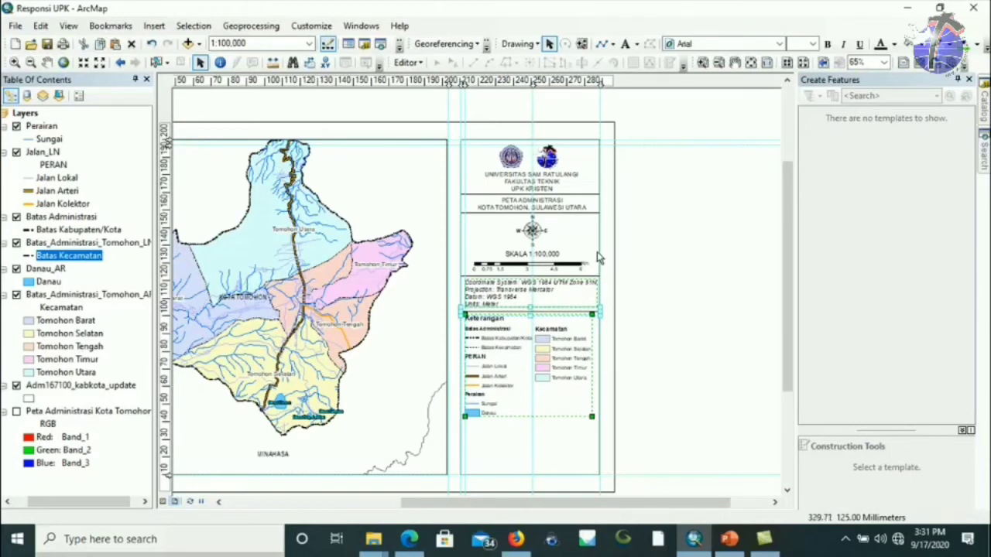
{"action": "left_click", "coordinate": [670, 262]}
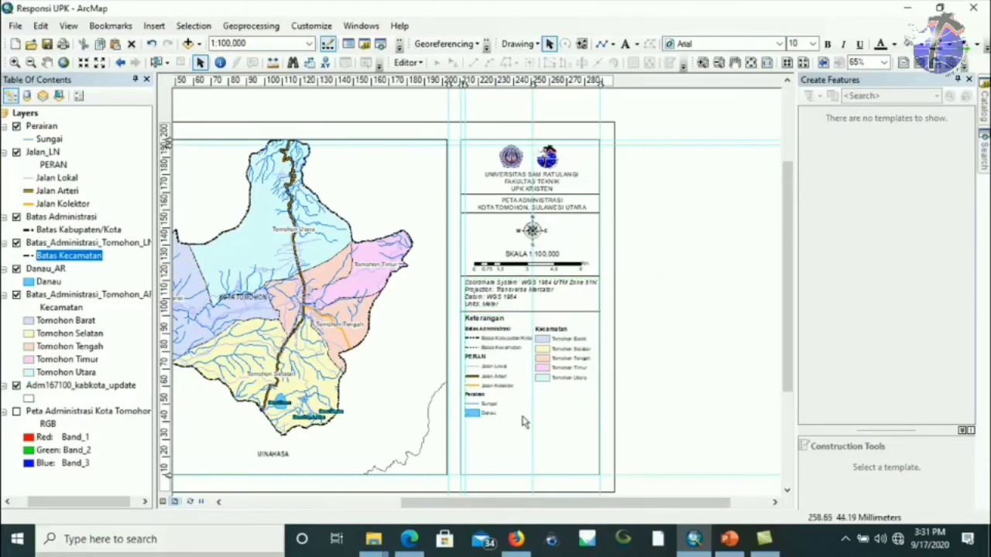
Shrink the north arrow and reposition the scale bar in the side panel.
{"action": "left_click", "coordinate": [532, 240]}
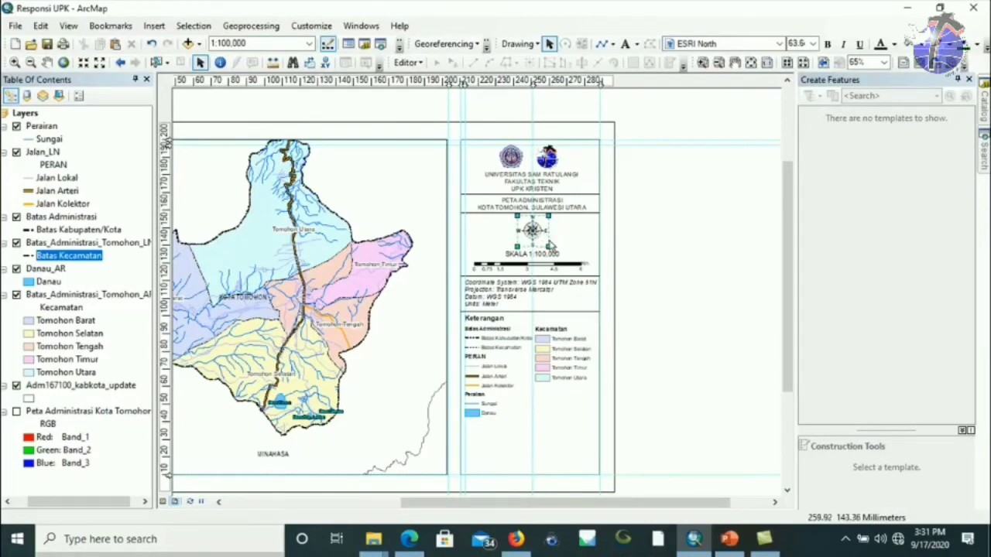
{"action": "left_click_drag", "start_coordinate": [547, 246], "coordinate": [537, 235]}
{"action": "left_click", "coordinate": [532, 261]}
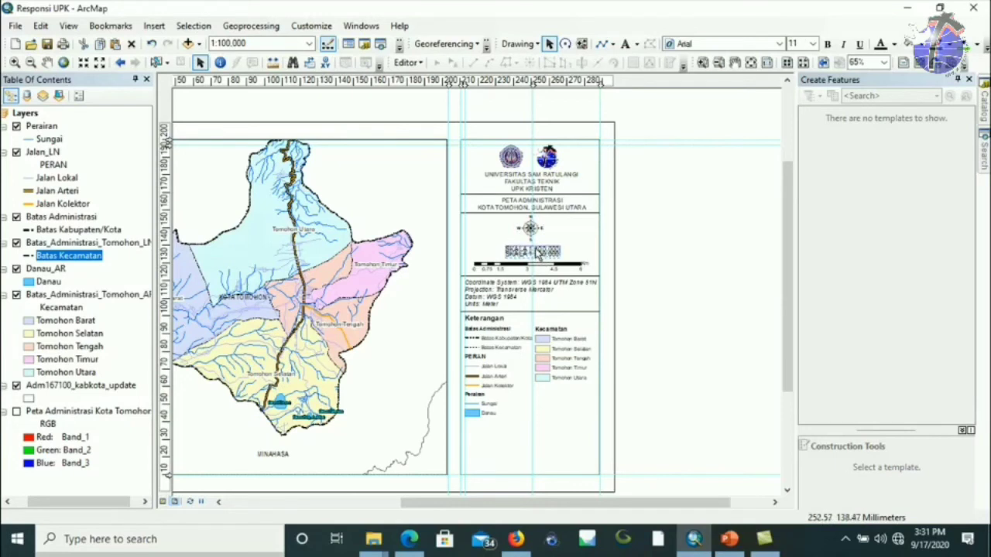
{"action": "left_click", "coordinate": [534, 267]}
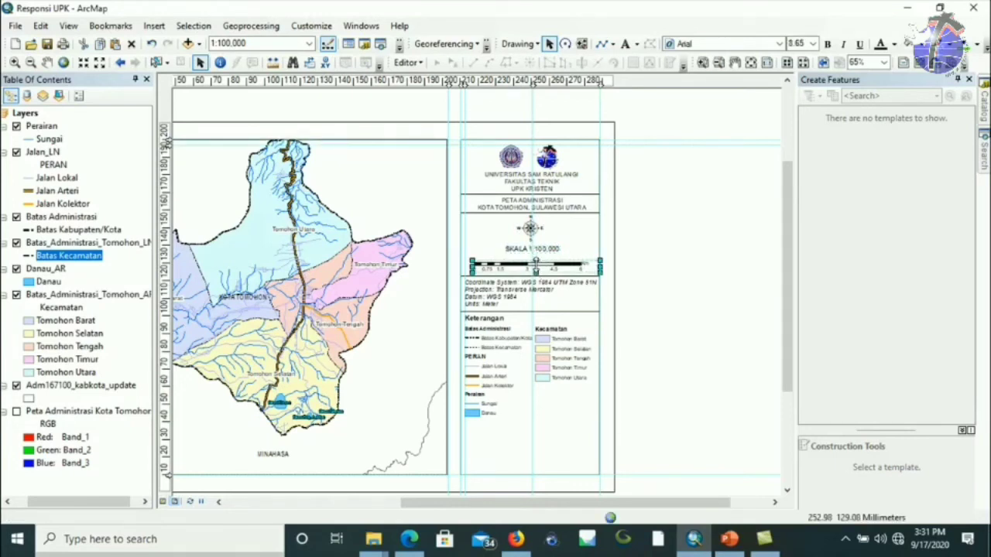
{"action": "left_click_drag", "start_coordinate": [537, 262], "coordinate": [548, 258]}
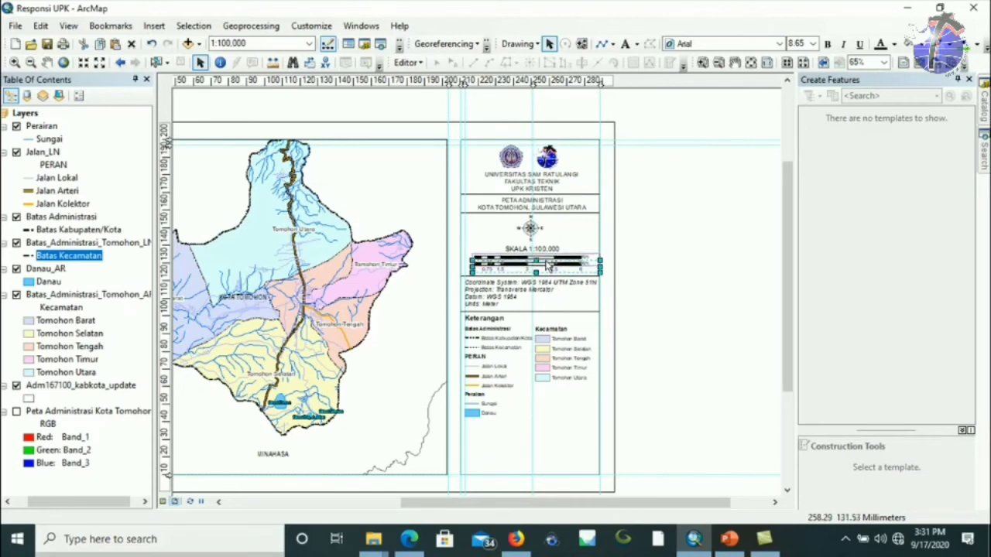
Move the coordinate-system note down, then reposition and shrink the Keterangan legend to fit its box.
{"action": "left_click", "coordinate": [496, 277]}
{"action": "left_click_drag", "start_coordinate": [496, 277], "coordinate": [502, 297]}
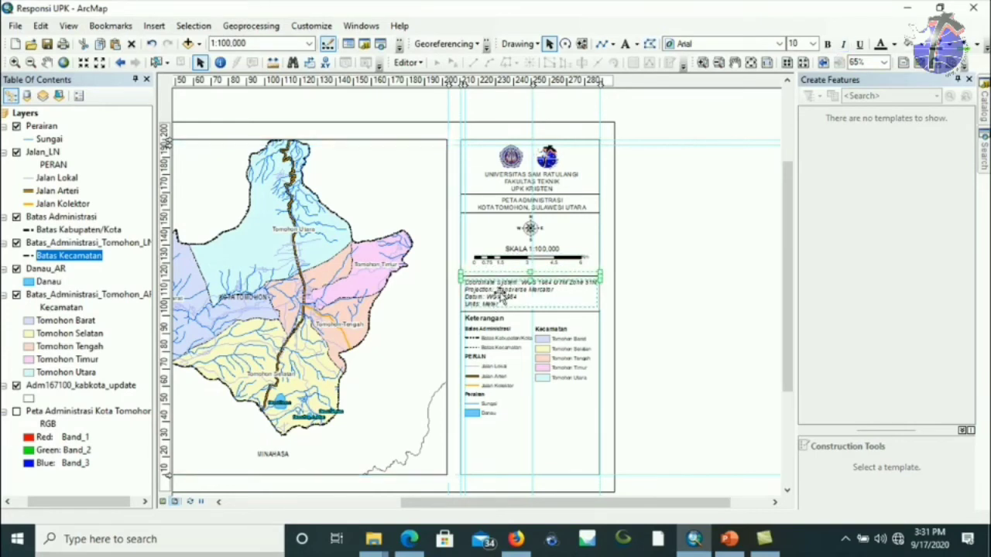
{"action": "left_click", "coordinate": [520, 317]}
{"action": "mouse_move", "coordinate": [520, 316]}
{"action": "left_mouse_down"}
{"action": "mouse_move", "coordinate": [515, 336]}
{"action": "mouse_move", "coordinate": [512, 325]}
{"action": "left_mouse_up"}
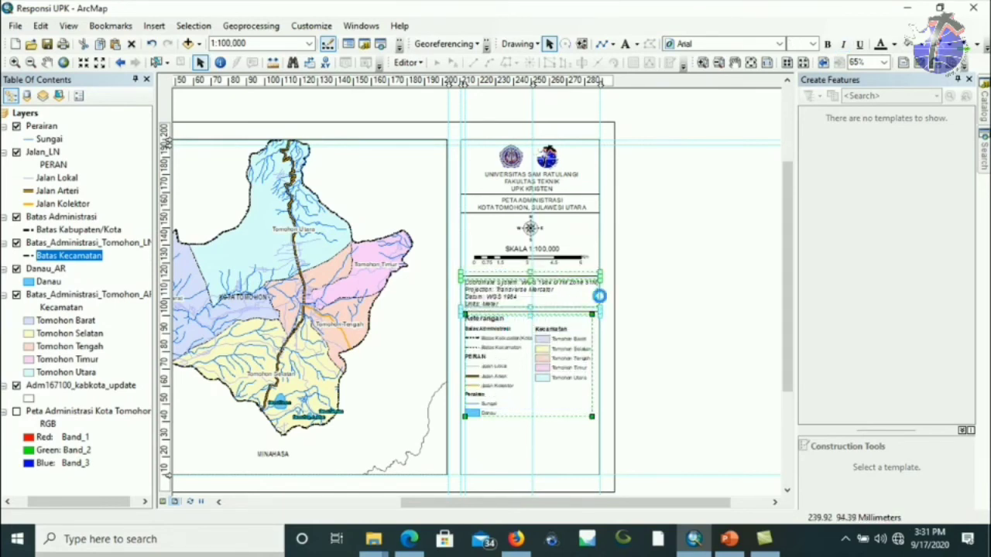
{"action": "left_click", "coordinate": [736, 261]}
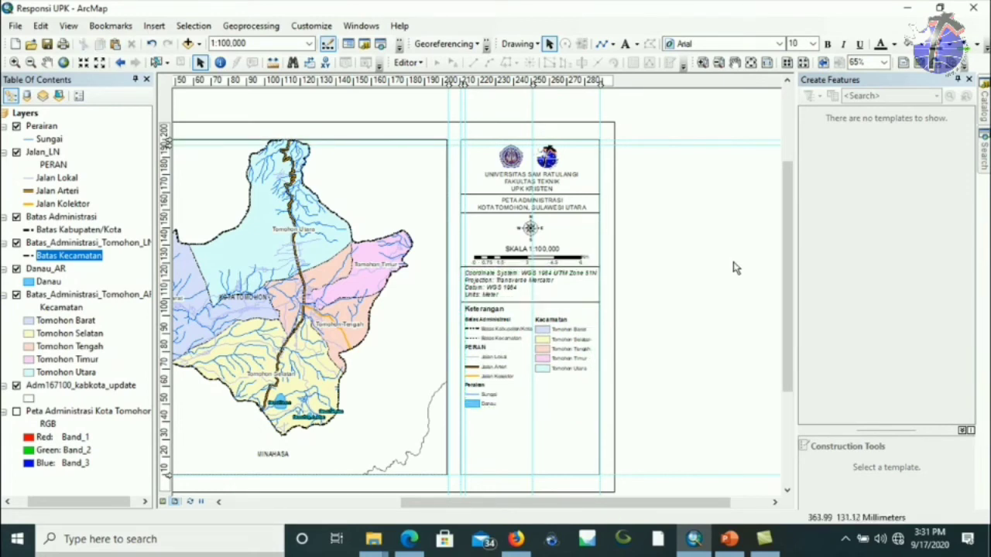
{"action": "left_click", "coordinate": [585, 403]}
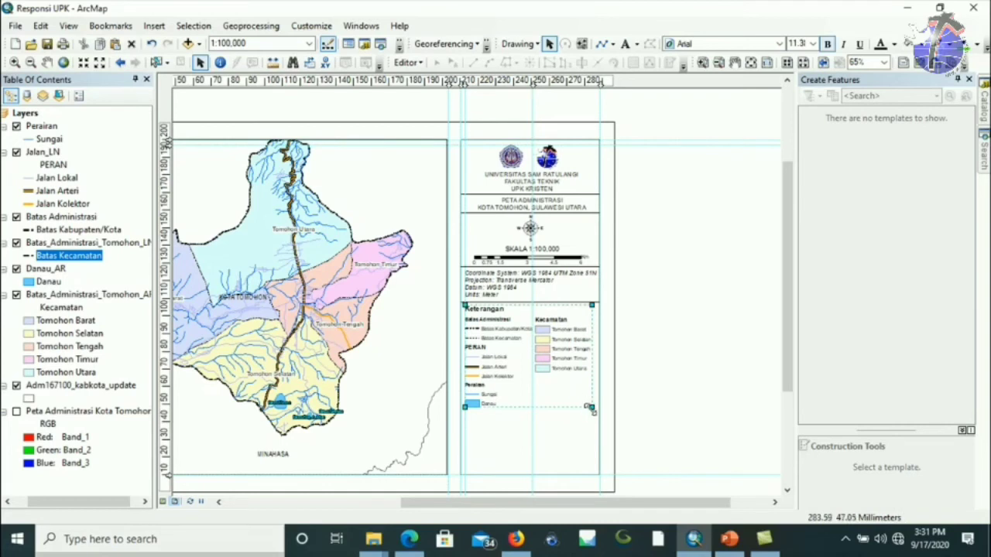
{"action": "left_click_drag", "start_coordinate": [585, 403], "coordinate": [586, 409]}
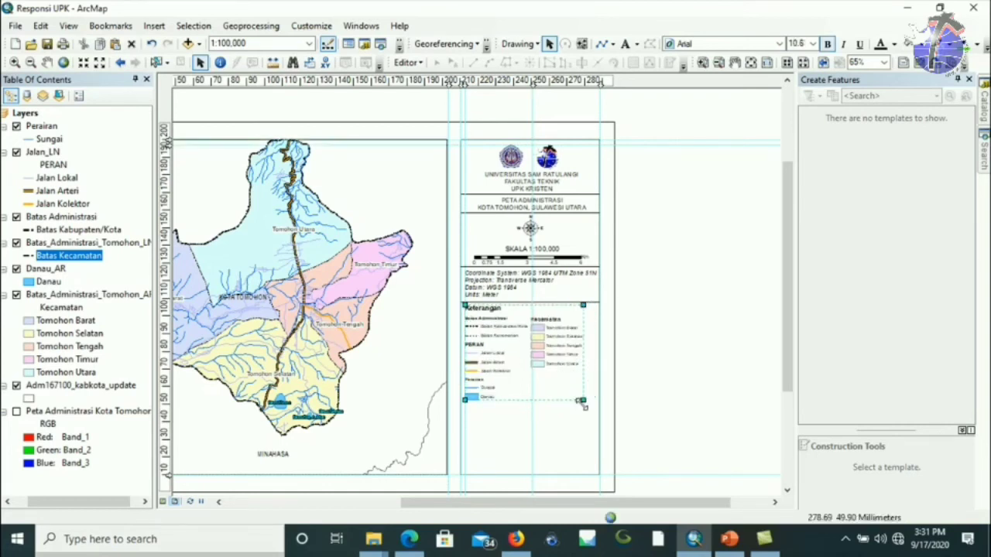
{"action": "left_click", "coordinate": [672, 304]}
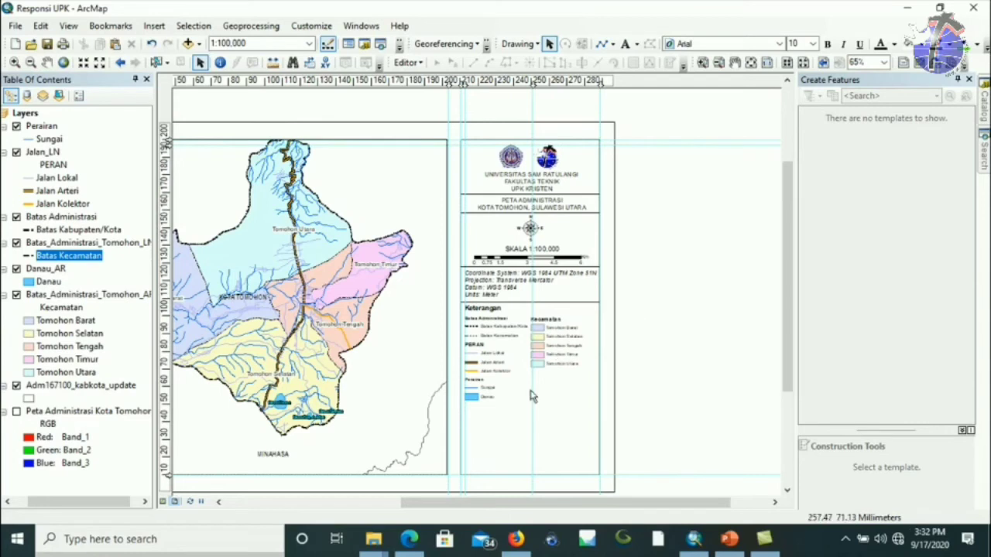
{"action": "left_click_drag", "start_coordinate": [490, 504], "coordinate": [452, 503]}
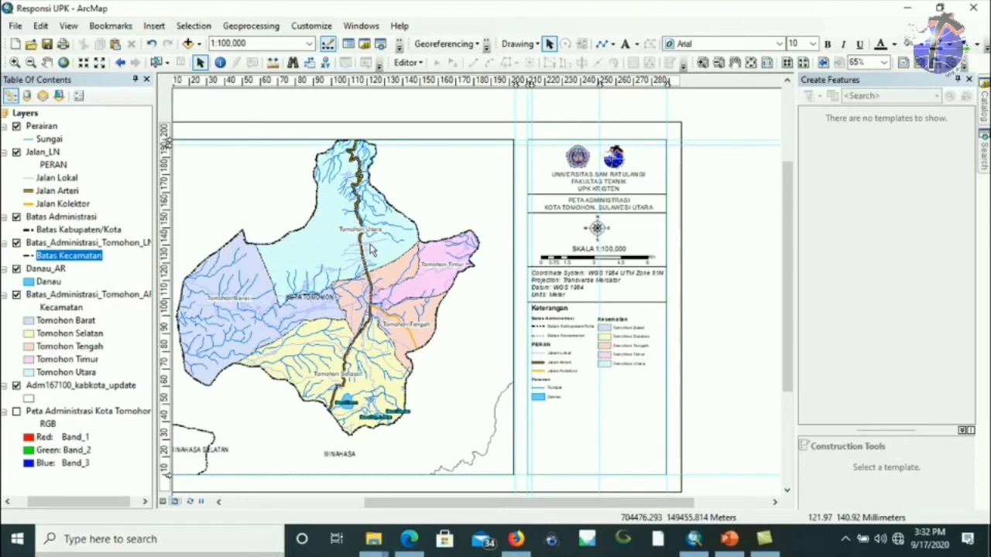
{"action": "left_click", "coordinate": [299, 263]}
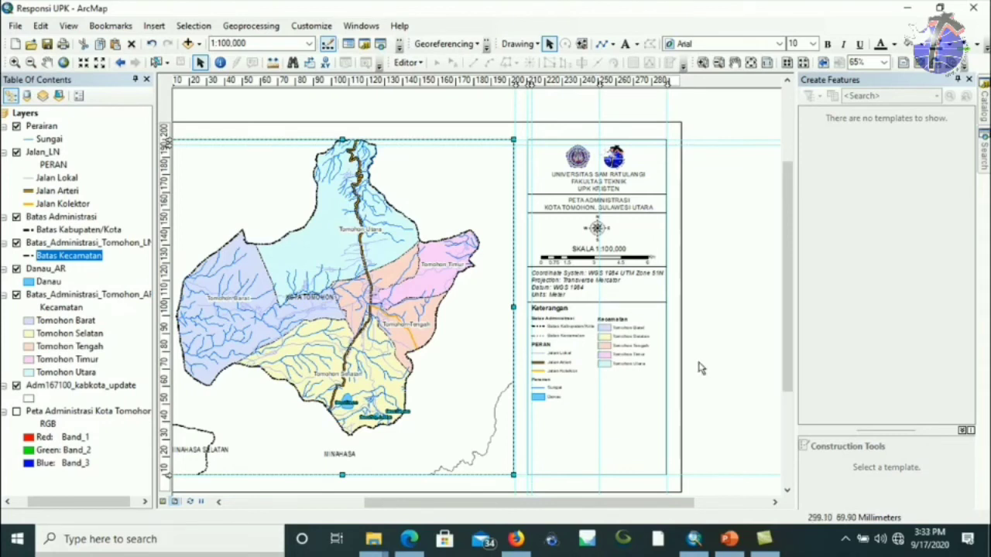
{"action": "left_click_drag", "start_coordinate": [783, 260], "coordinate": [785, 276]}
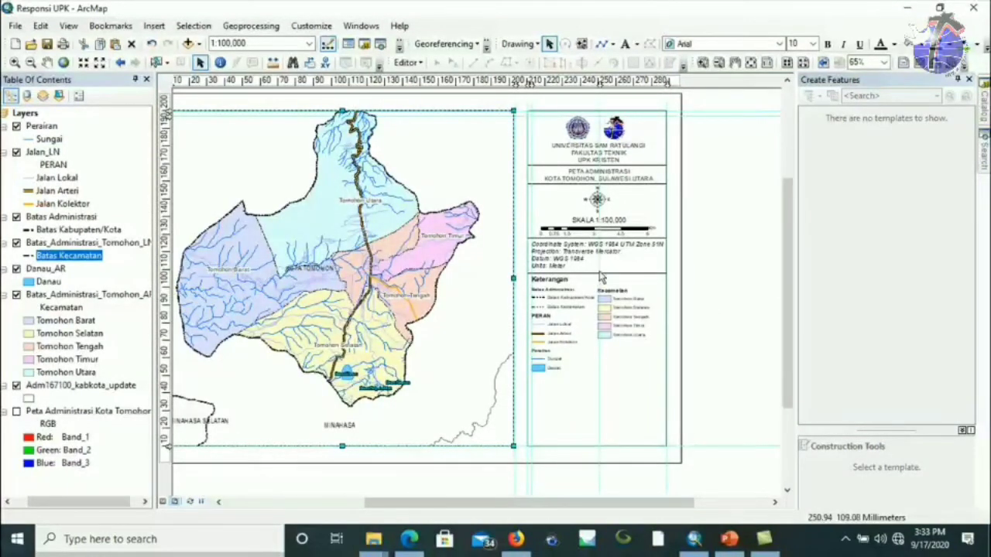
Shrink the legend and set the coordinate-system note to font size 9.
{"action": "left_click", "coordinate": [566, 346]}
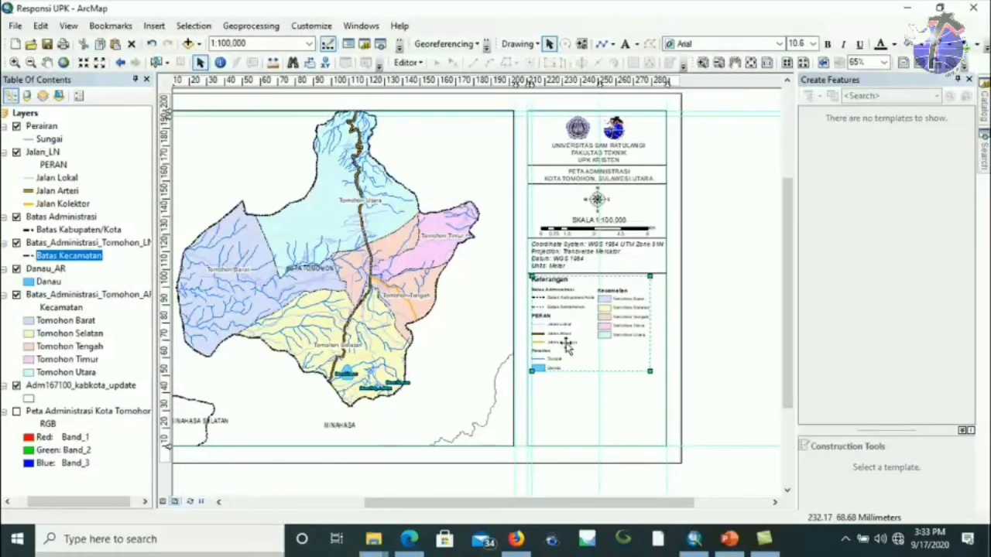
{"action": "left_click_drag", "start_coordinate": [654, 375], "coordinate": [651, 356]}
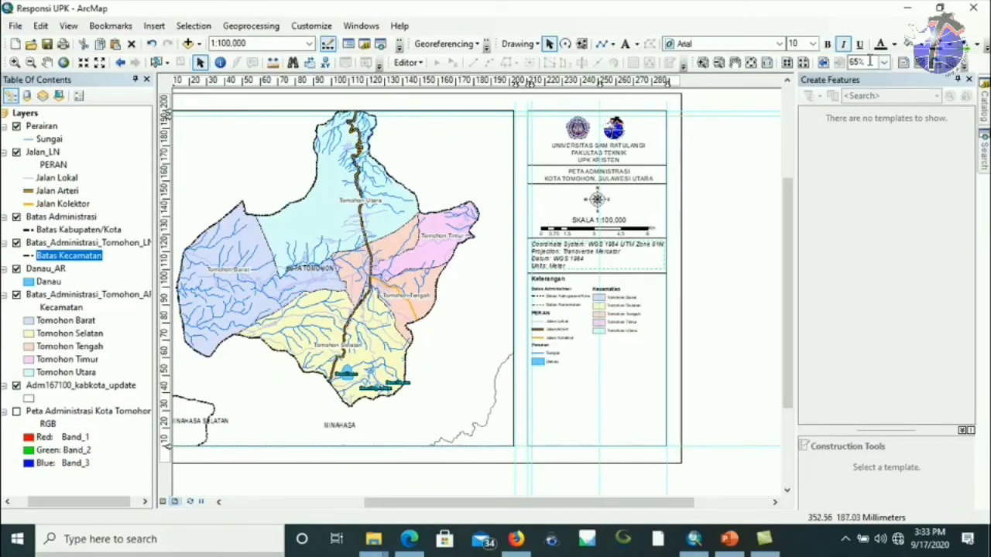
{"action": "left_click", "coordinate": [812, 43]}
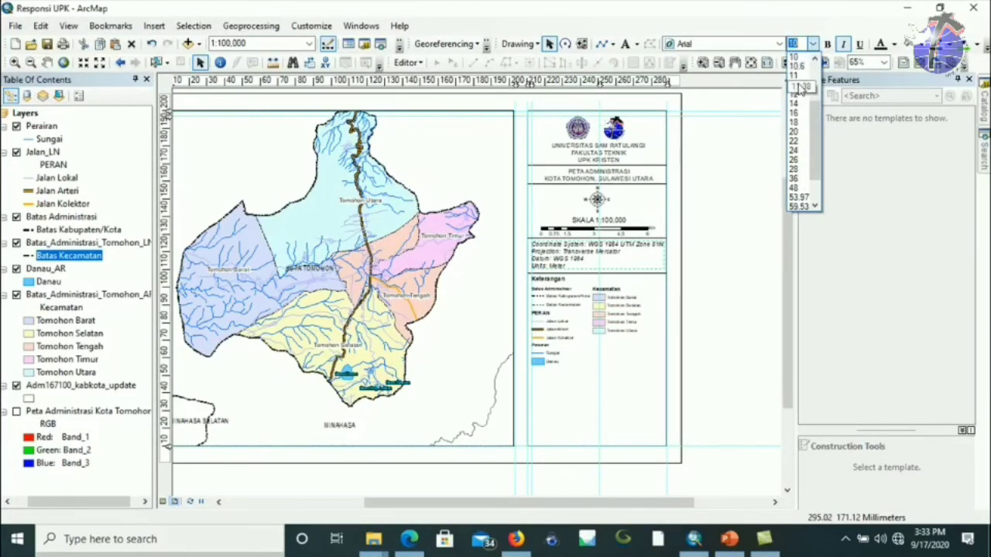
{"action": "left_click", "coordinate": [812, 44]}
{"action": "type", "text": "9"}
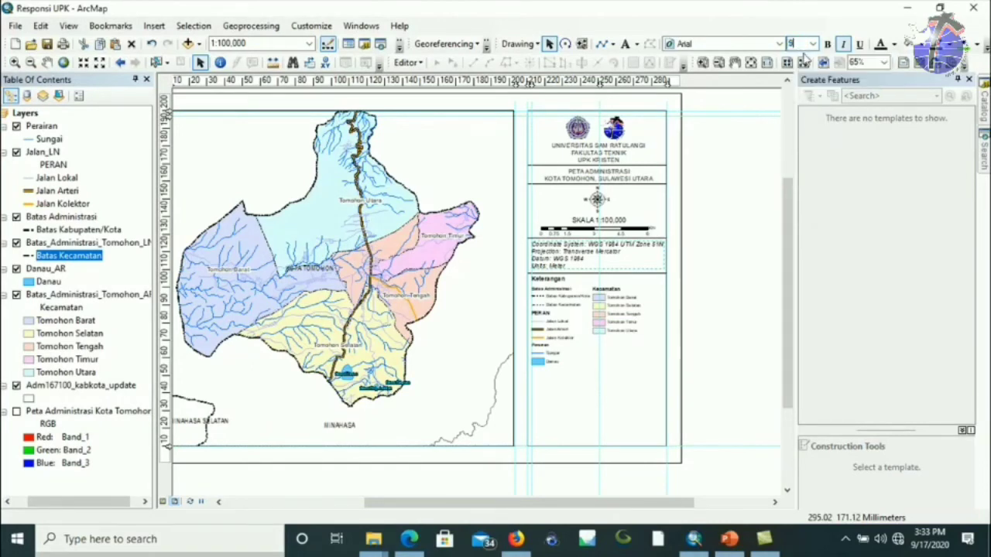
{"action": "key", "text": "Return"}
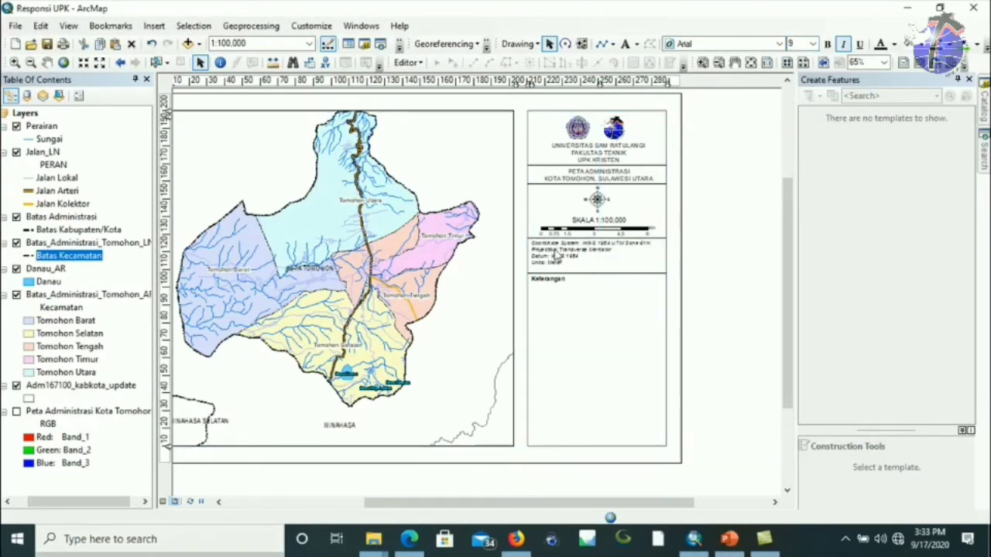
Stretch the legend's top edge so it fills its side-panel box.
{"action": "left_click", "coordinate": [574, 271]}
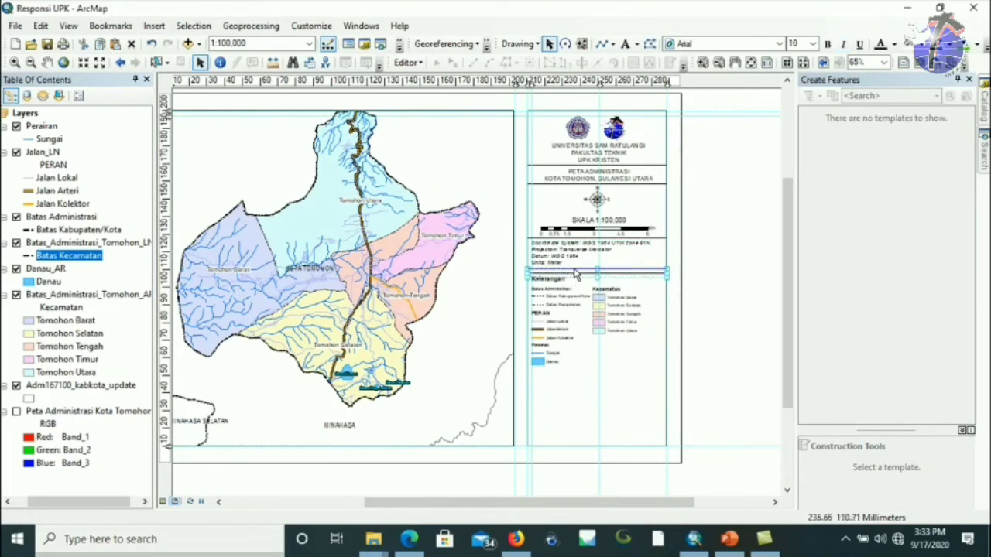
{"action": "left_click_drag", "start_coordinate": [573, 268], "coordinate": [576, 311]}
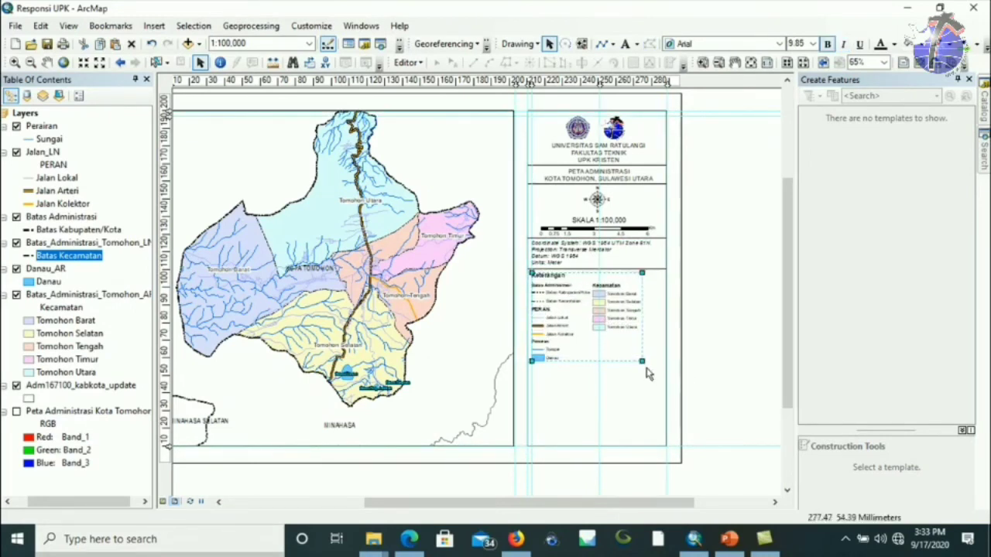
{"action": "left_click", "coordinate": [697, 283]}
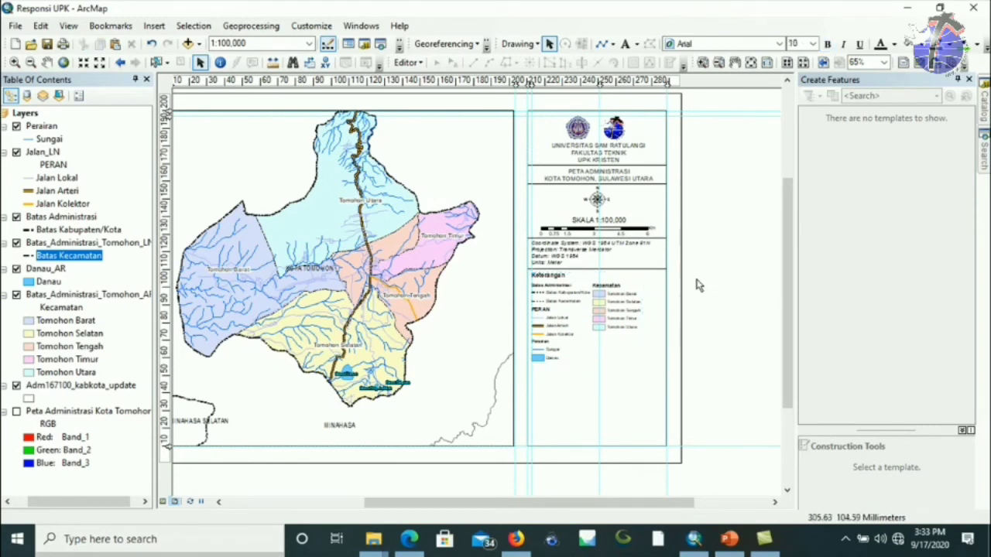
Set the map title and university name text to font size 9.
{"action": "left_click", "coordinate": [606, 178]}
{"action": "left_click", "coordinate": [812, 44]}
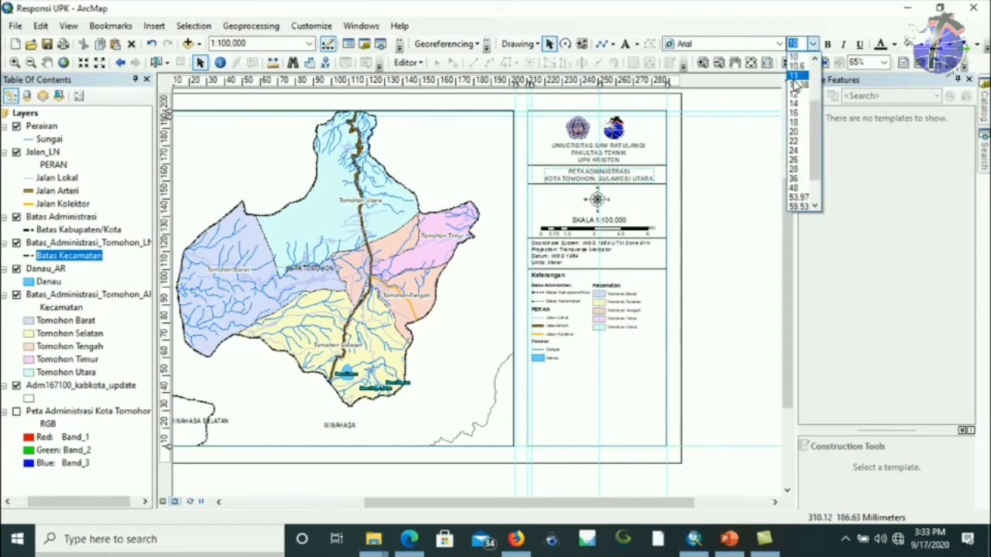
{"action": "left_click", "coordinate": [793, 43]}
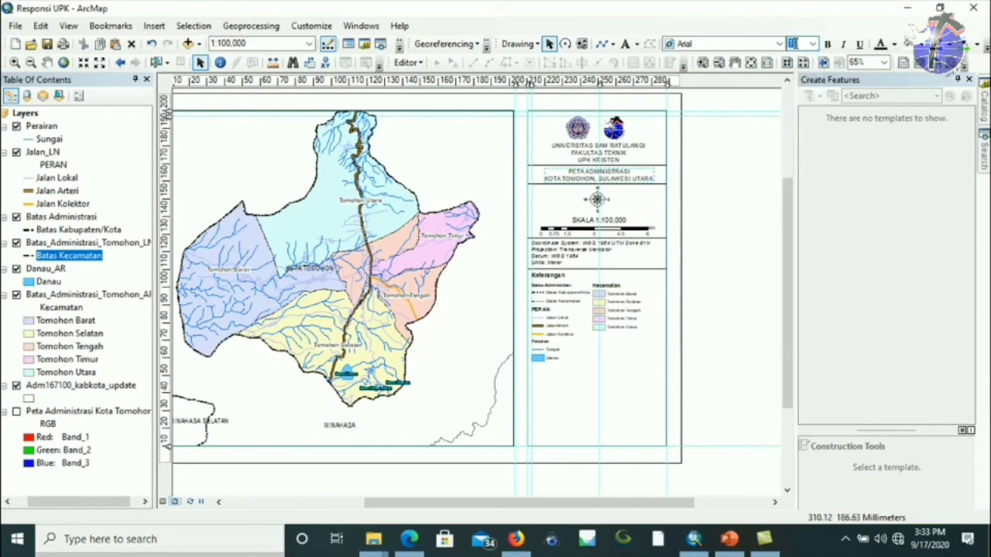
{"action": "type", "text": "9"}
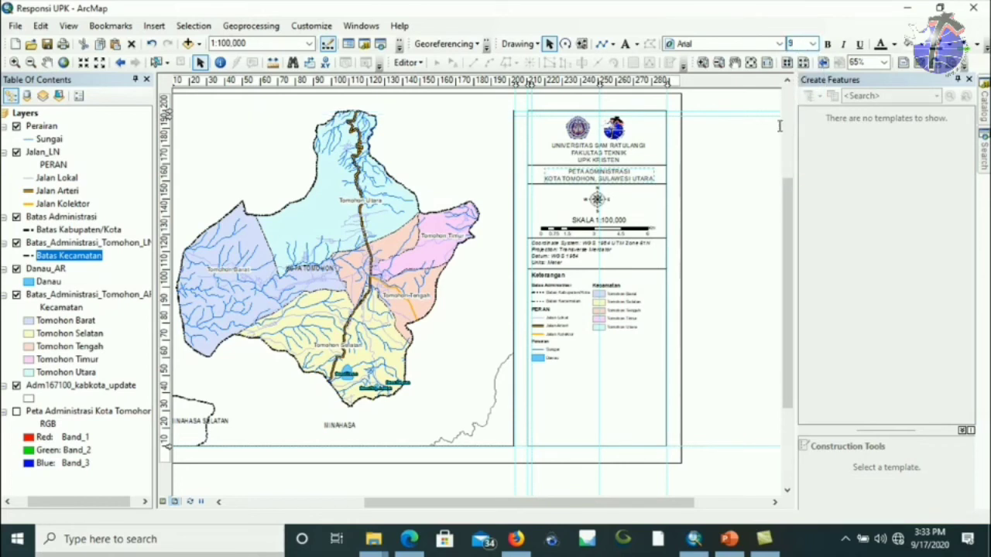
{"action": "key", "text": "Return"}
{"action": "left_click", "coordinate": [717, 149]}
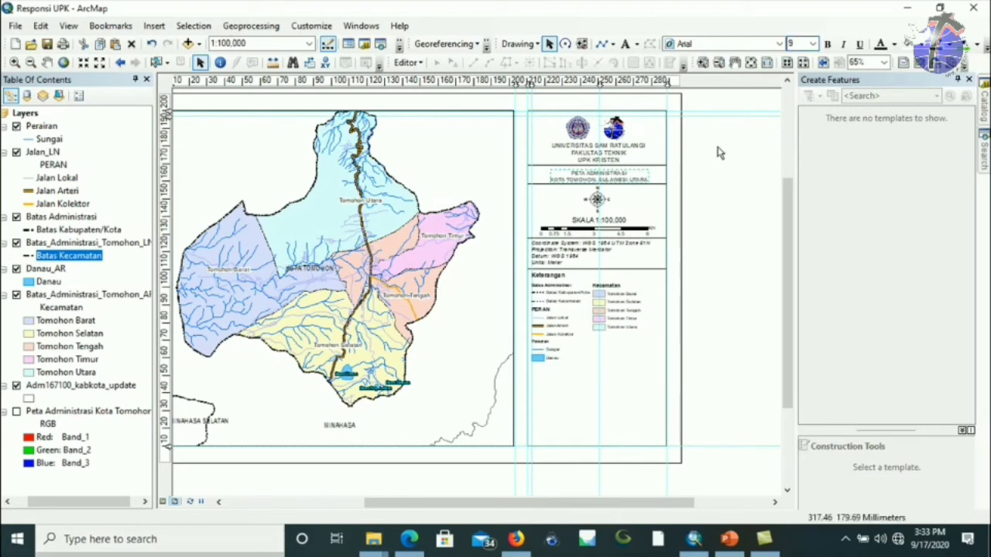
{"action": "left_click", "coordinate": [589, 158]}
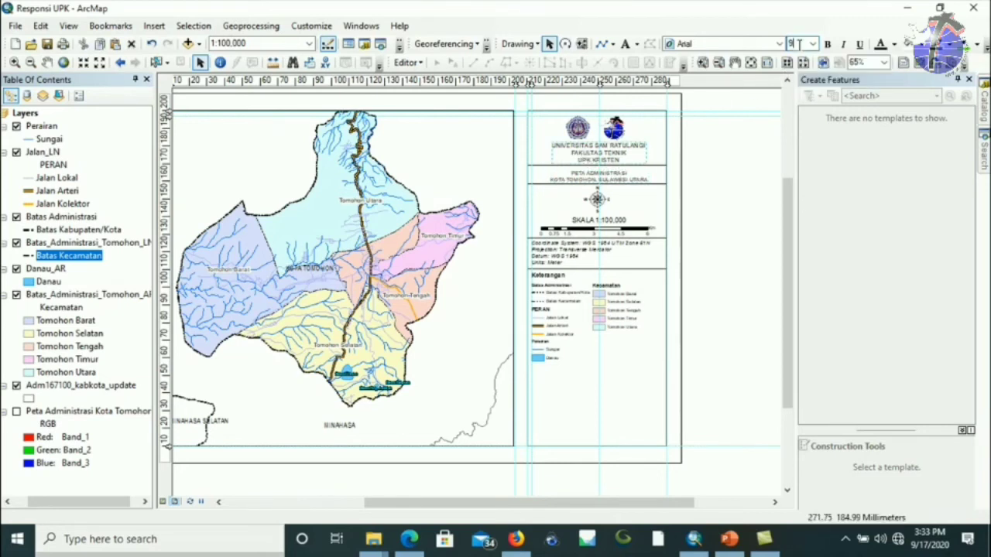
{"action": "key", "text": "Return"}
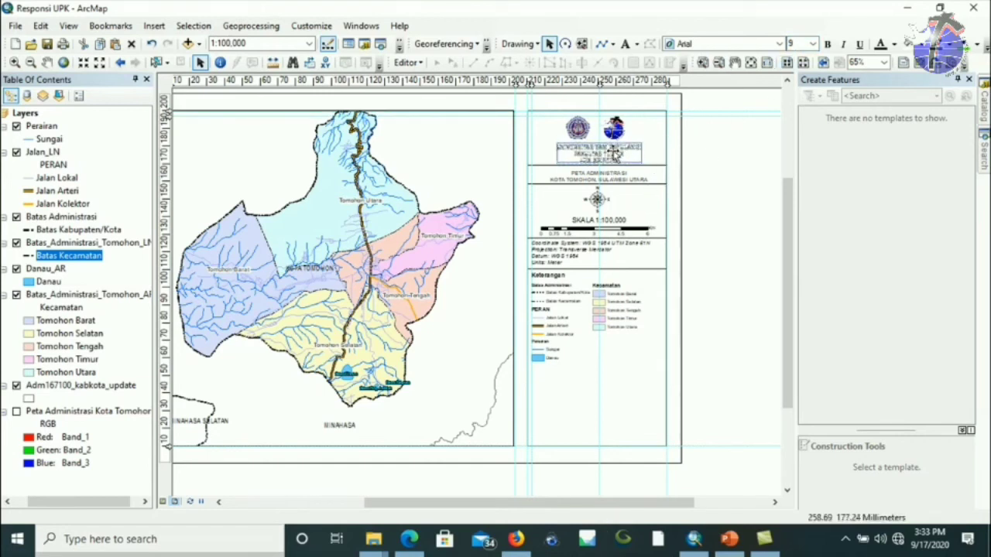
Nudge the right university logo and the university name text block into place.
{"action": "left_click", "coordinate": [579, 130]}
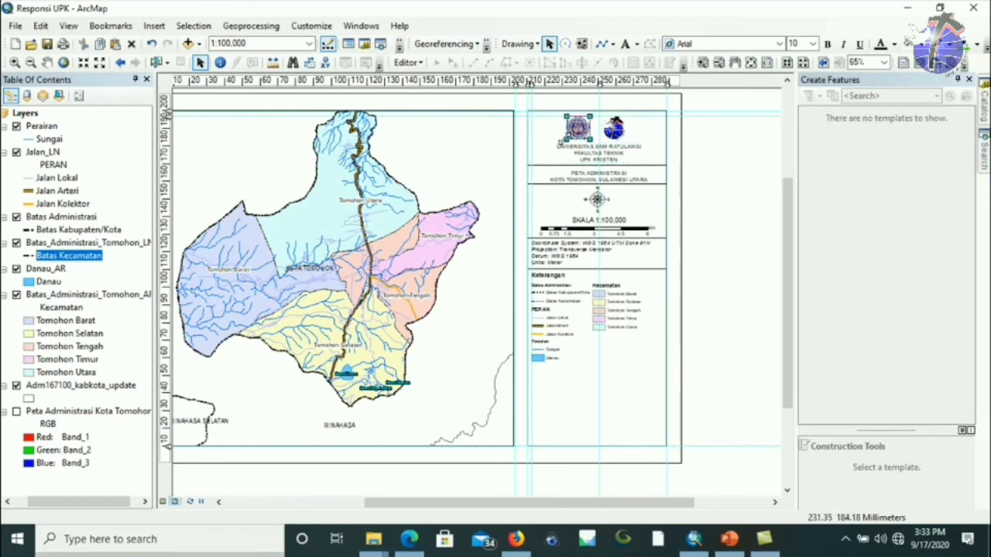
{"action": "left_click", "coordinate": [622, 136]}
{"action": "left_click_drag", "start_coordinate": [621, 136], "coordinate": [618, 135]}
{"action": "left_click", "coordinate": [612, 154]}
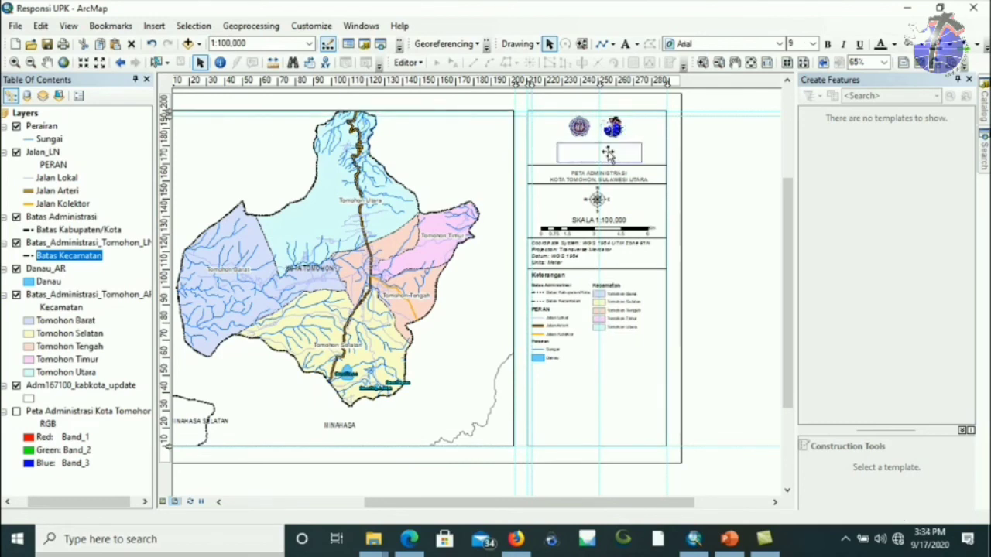
{"action": "left_click_drag", "start_coordinate": [611, 154], "coordinate": [611, 153]}
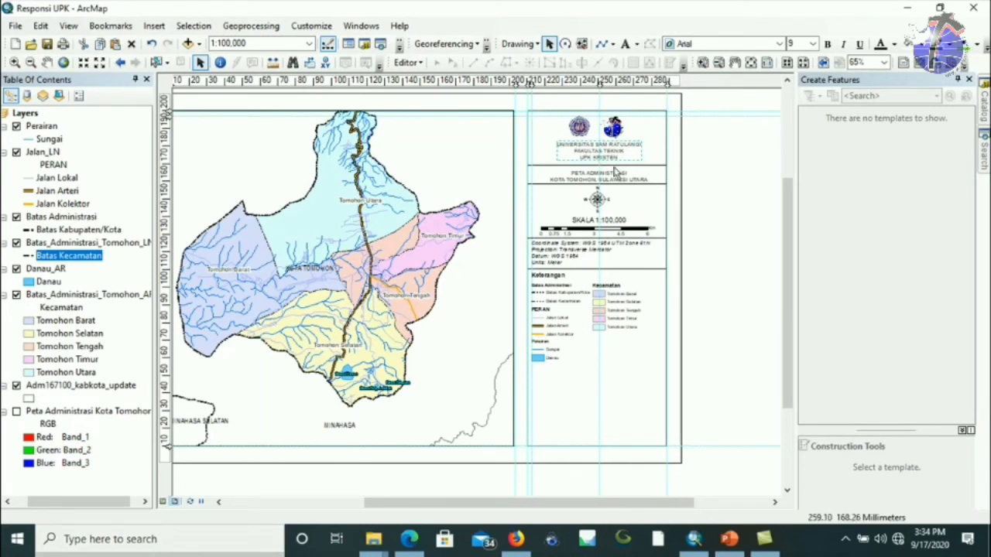
{"action": "left_click", "coordinate": [611, 168]}
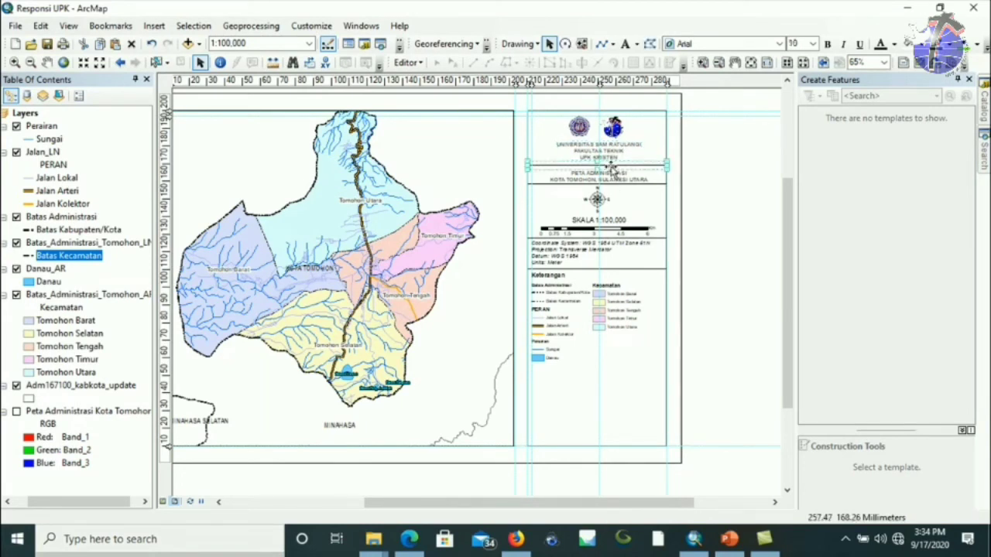
{"action": "left_click", "coordinate": [609, 179]}
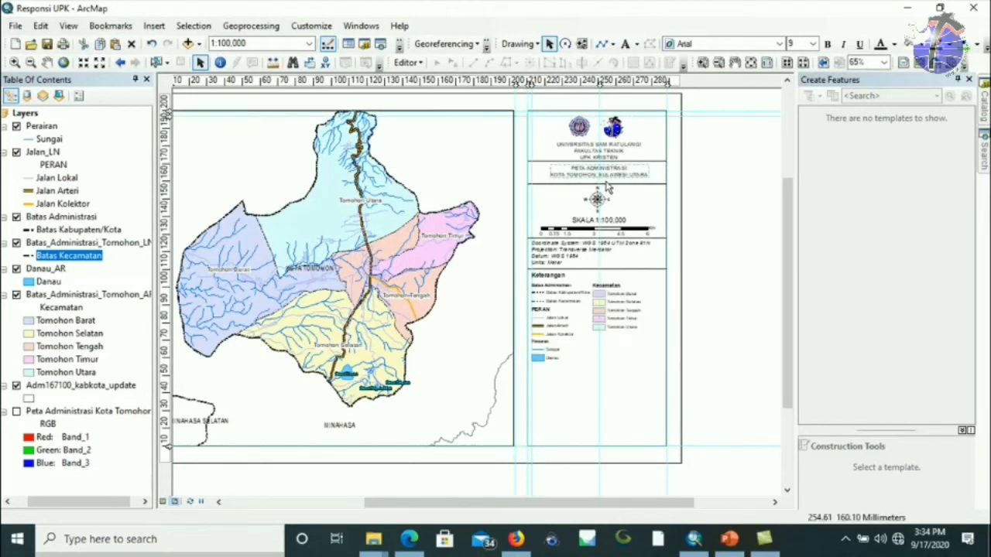
Nudge the north arrow, scale bar and coordinate note together into alignment.
{"action": "left_click", "coordinate": [600, 192]}
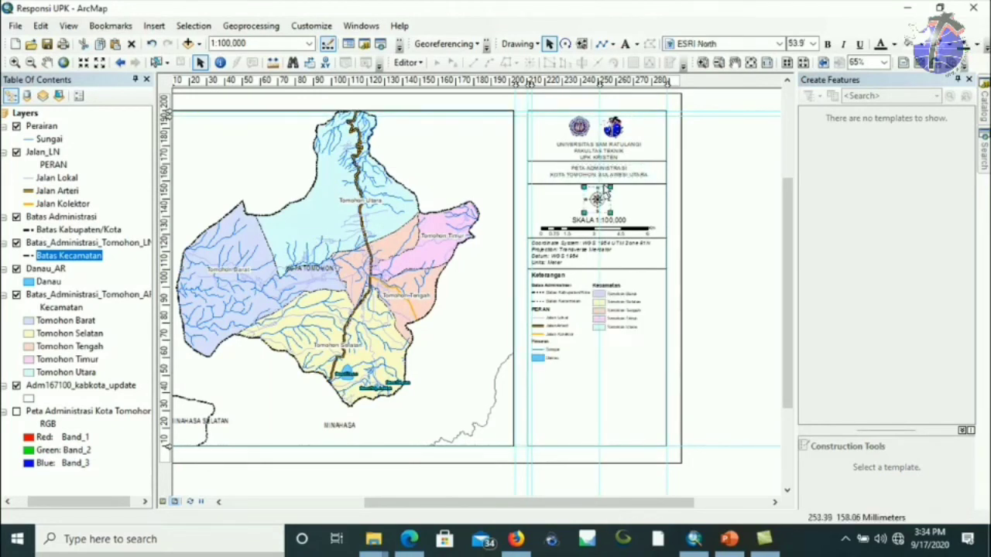
{"action": "left_click", "coordinate": [627, 185]}
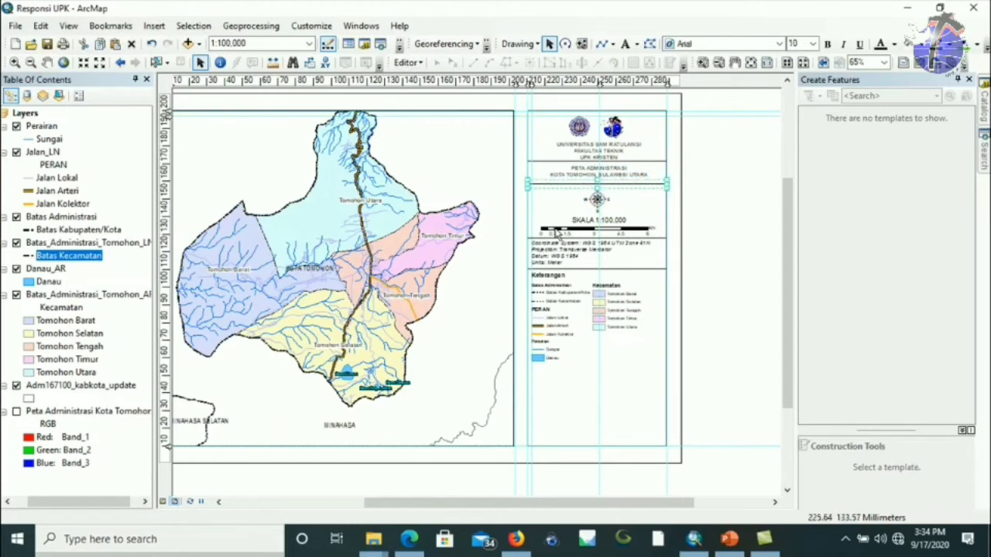
{"action": "left_click", "coordinate": [597, 200], "text": "shift"}
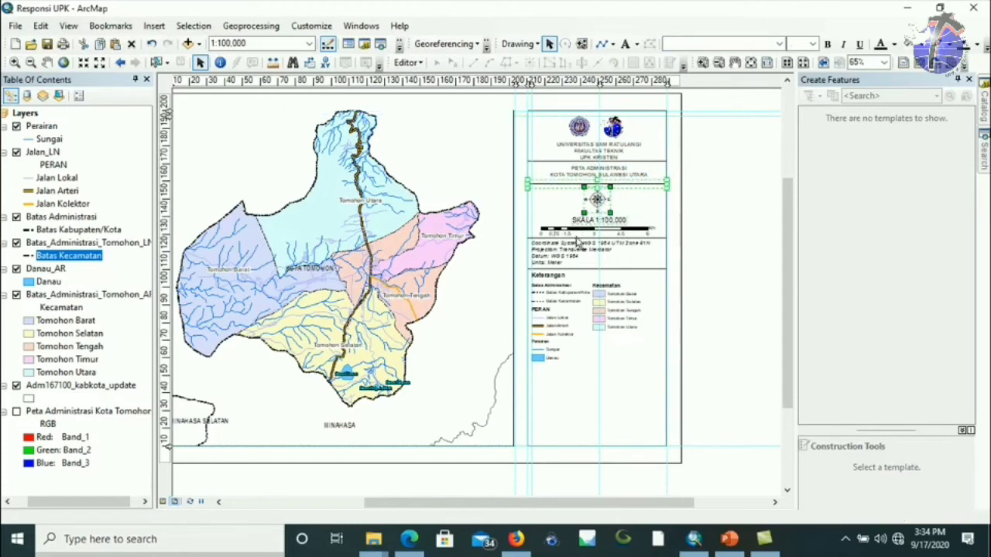
{"action": "left_click", "coordinate": [545, 232], "text": "shift"}
{"action": "left_click", "coordinate": [551, 261], "text": "shift"}
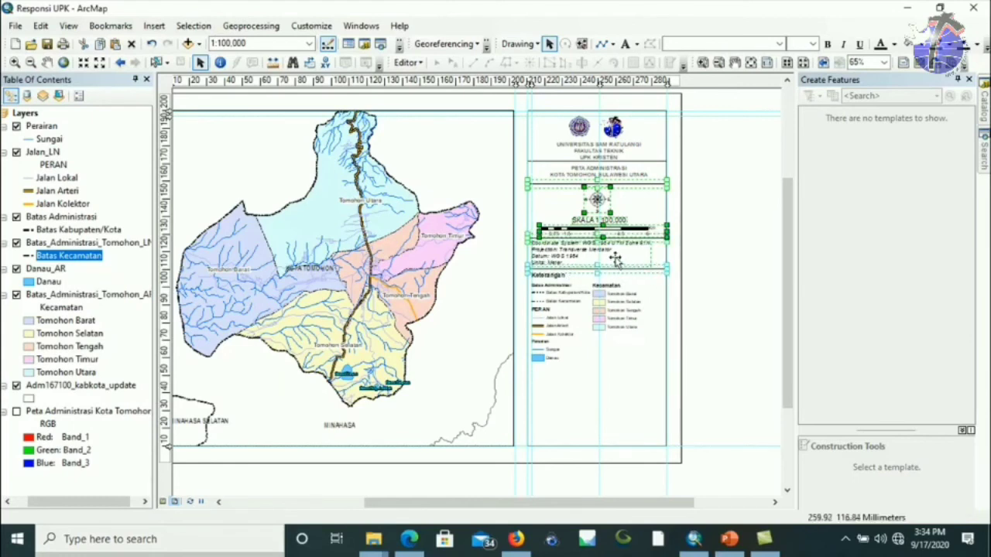
{"action": "left_click_drag", "start_coordinate": [616, 260], "coordinate": [617, 255]}
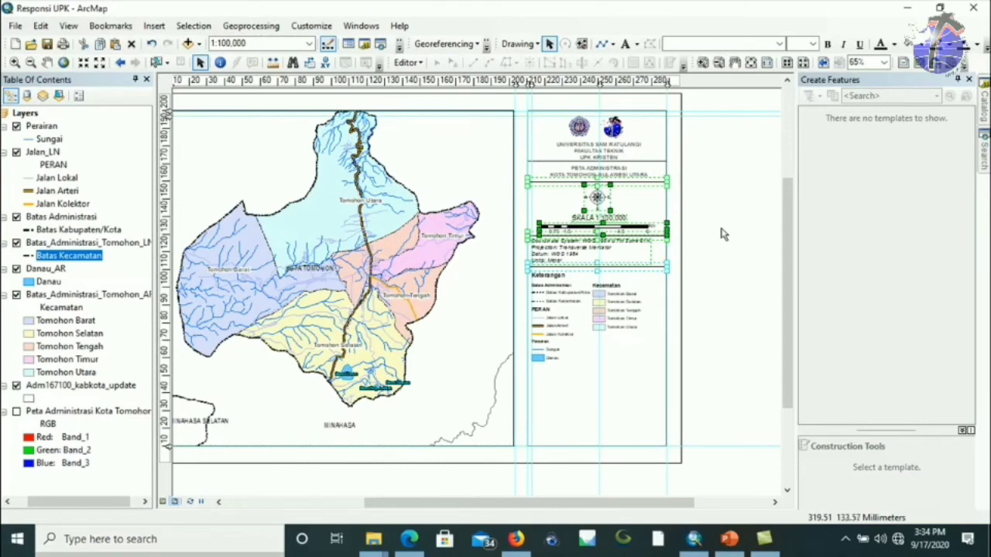
{"action": "left_click", "coordinate": [721, 233]}
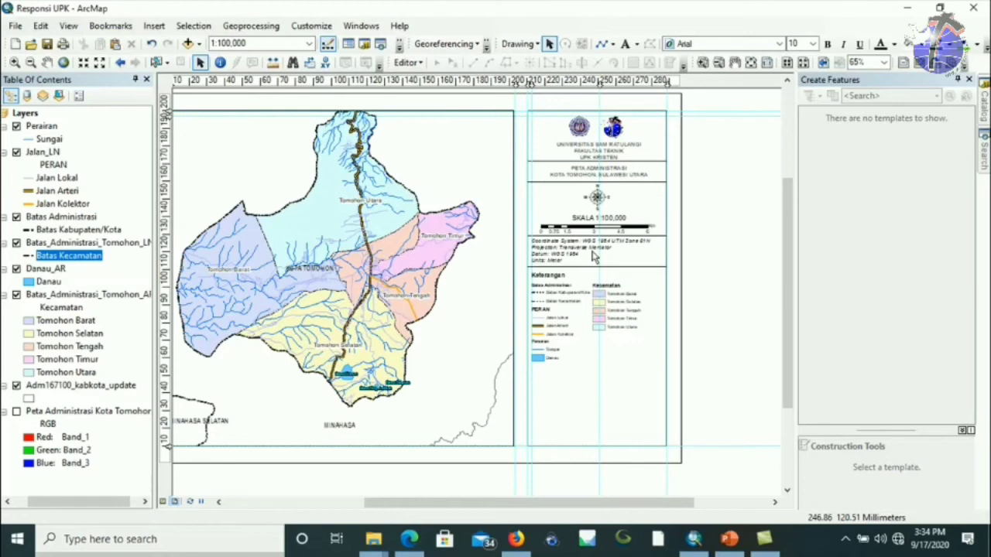
Move the divider line above the Keterangan legend down below the legend.
{"action": "left_click", "coordinate": [569, 313]}
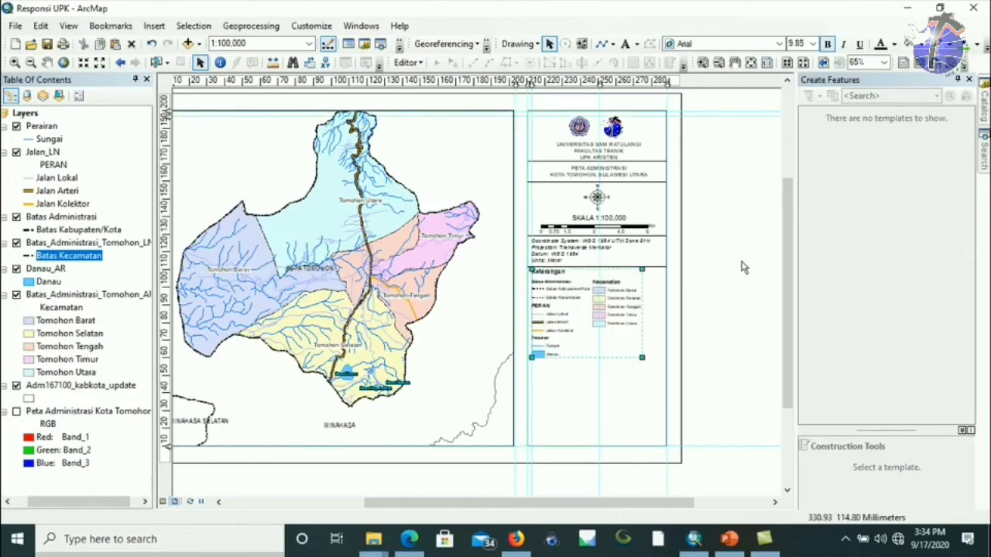
{"action": "left_click", "coordinate": [759, 290]}
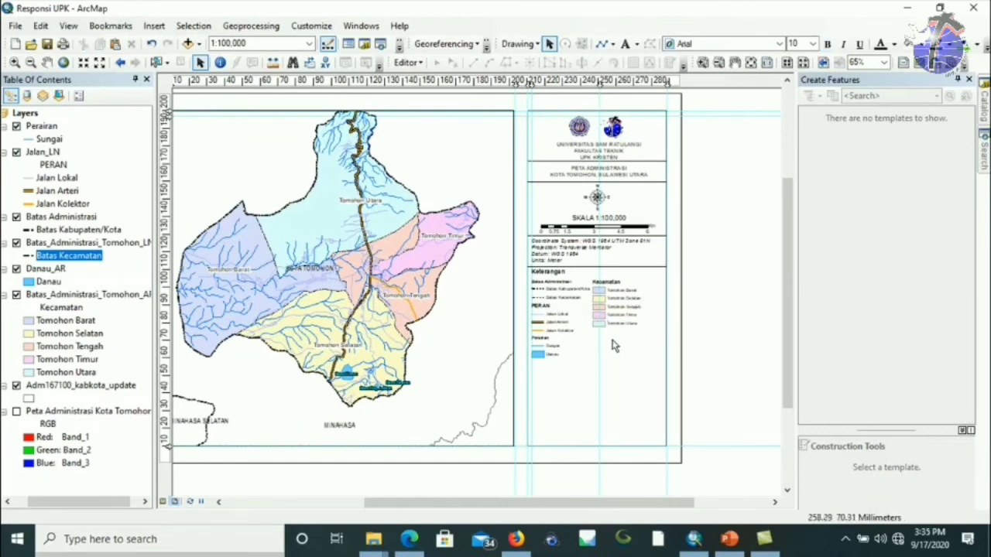
{"action": "left_click", "coordinate": [608, 268]}
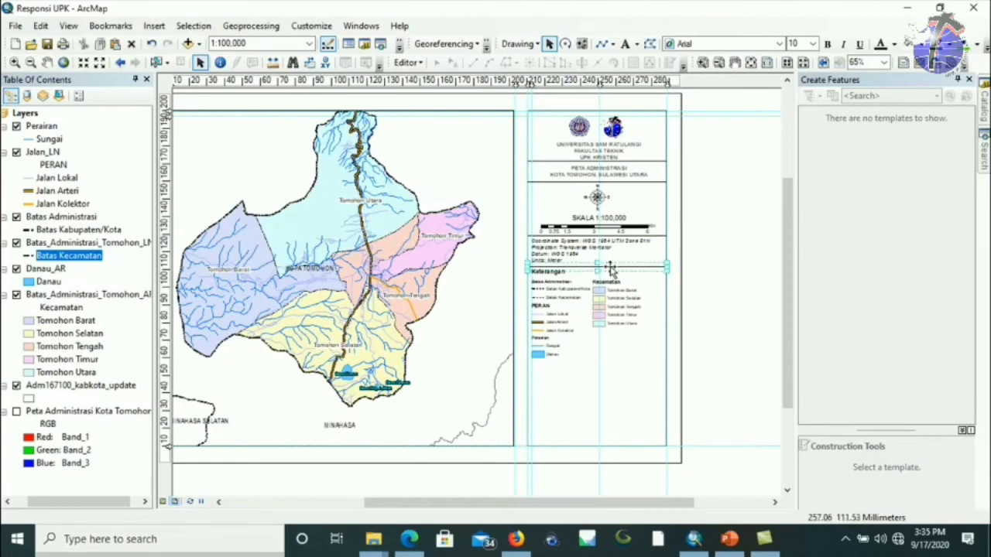
{"action": "left_click_drag", "start_coordinate": [612, 270], "coordinate": [603, 361]}
Insert a New Data Frame, then move and resize it into the empty box beneath the legend.
{"action": "left_click", "coordinate": [724, 290]}
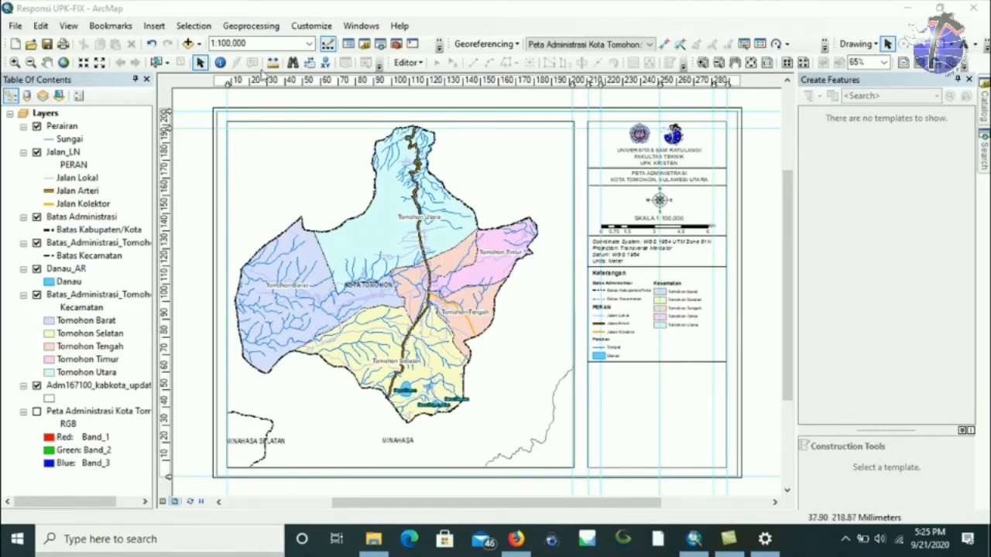
{"action": "left_click", "coordinate": [154, 26]}
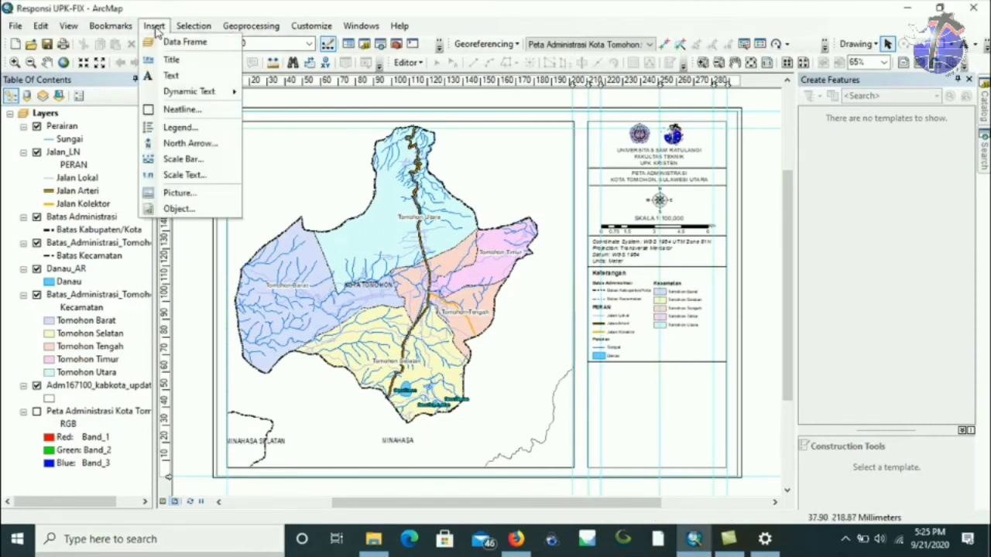
{"action": "left_click", "coordinate": [159, 45]}
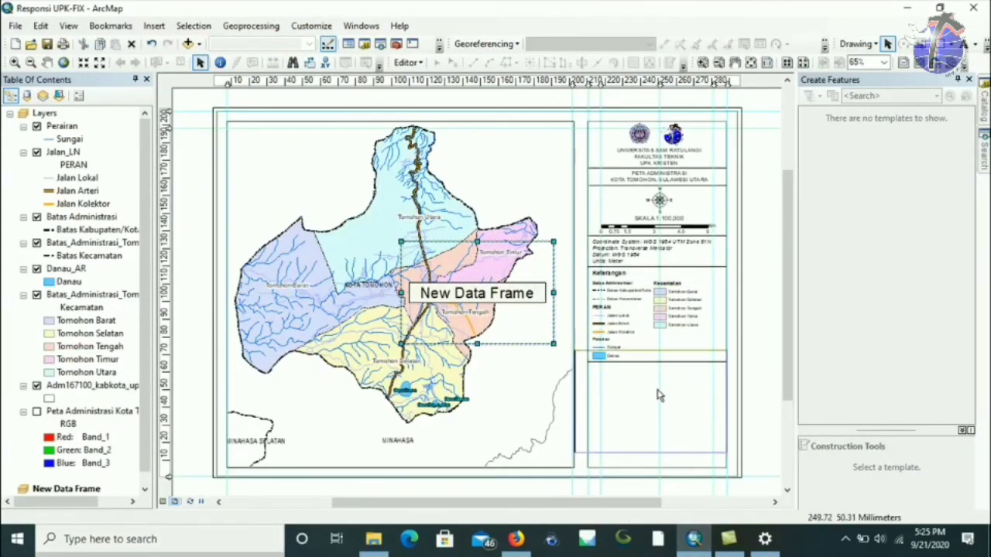
{"action": "key", "text": "Delete"}
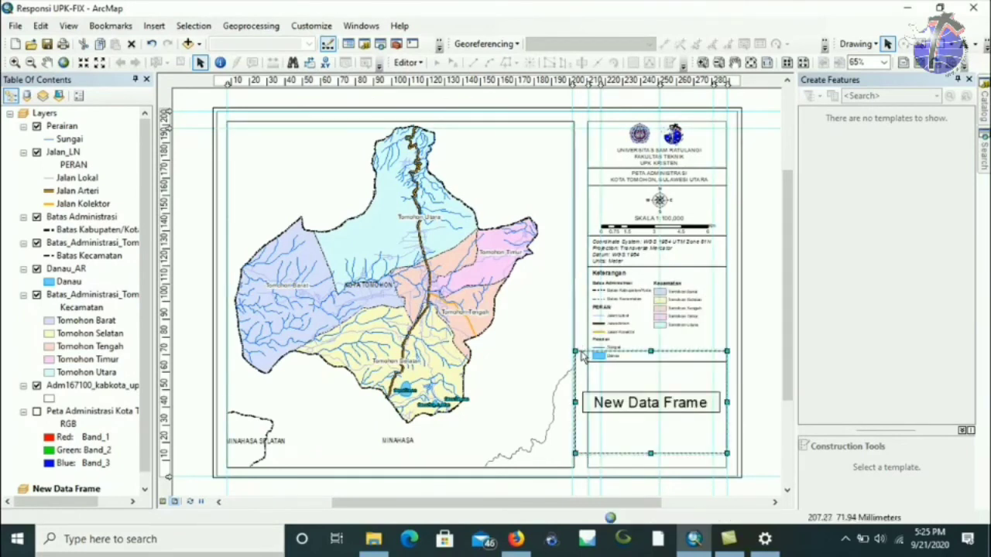
{"action": "left_click_drag", "start_coordinate": [574, 351], "coordinate": [599, 350]}
{"action": "left_click_drag", "start_coordinate": [602, 451], "coordinate": [601, 439]}
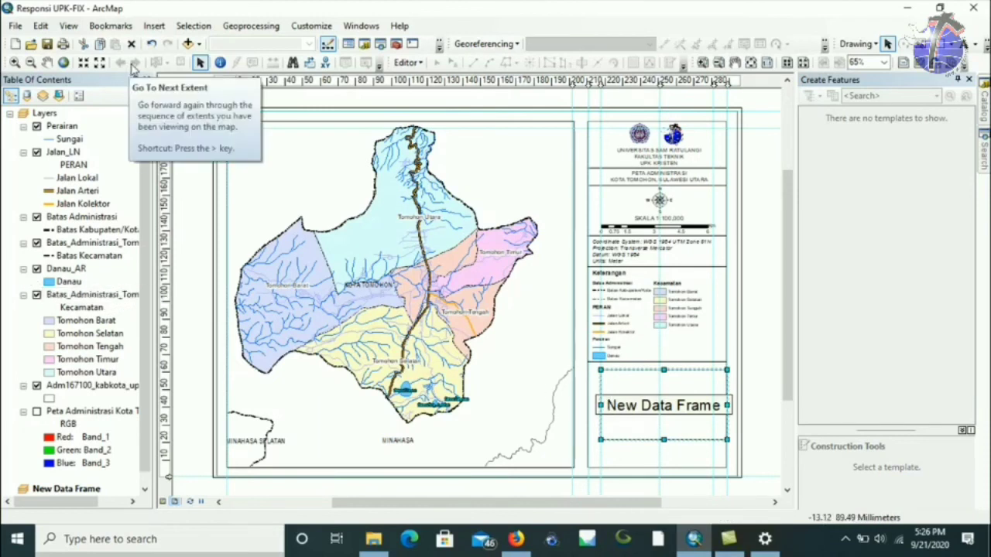
Add Adm167100_kabkota_update.shp from UPK > UNTUK PESERTA to the new data frame.
{"action": "left_click", "coordinate": [189, 44]}
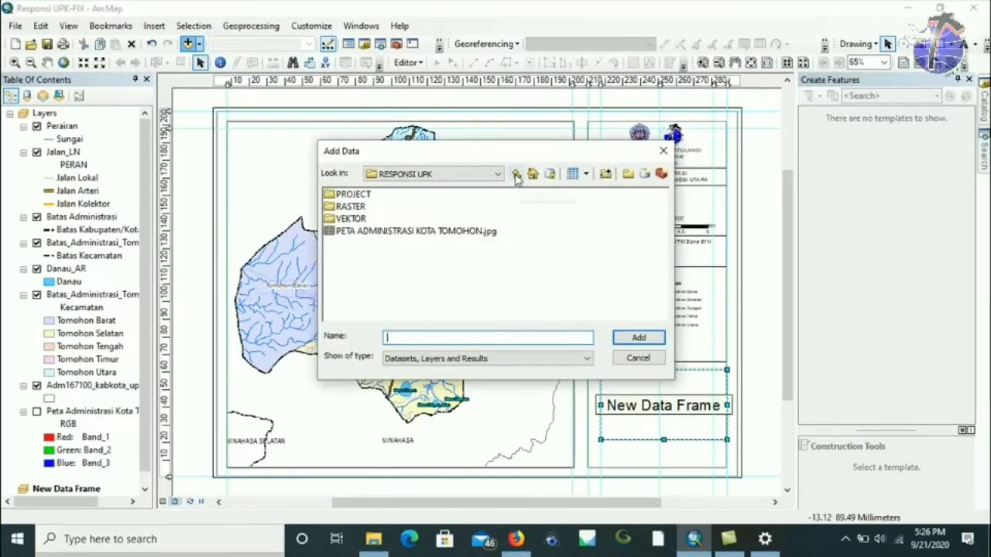
{"action": "left_click", "coordinate": [516, 174]}
{"action": "double_click", "coordinate": [357, 243]}
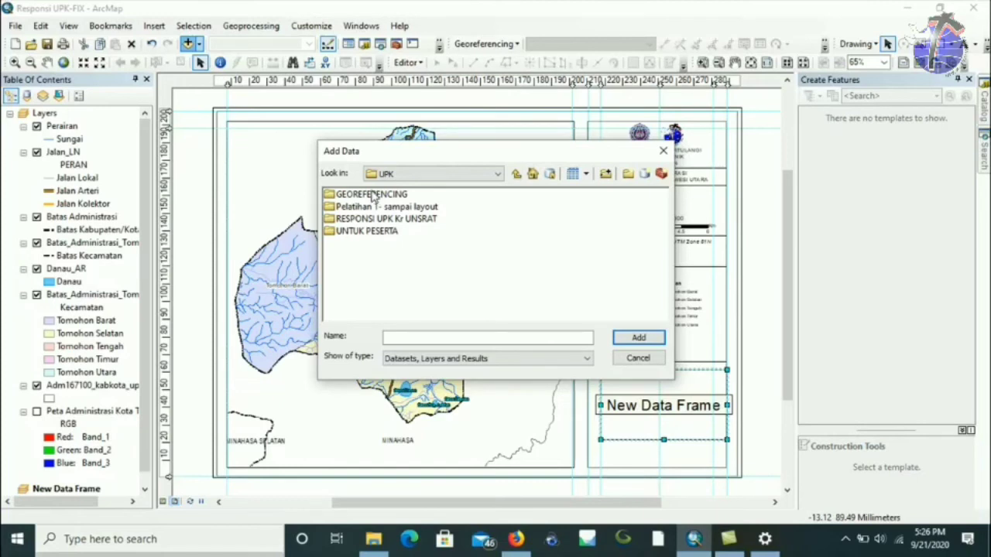
{"action": "double_click", "coordinate": [358, 230]}
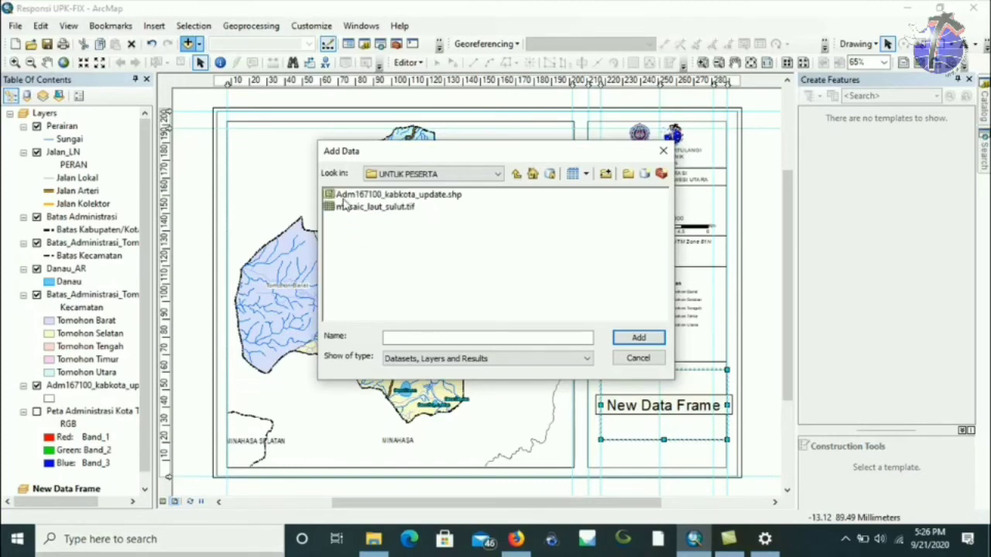
{"action": "left_click", "coordinate": [371, 194]}
{"action": "left_click", "coordinate": [636, 339]}
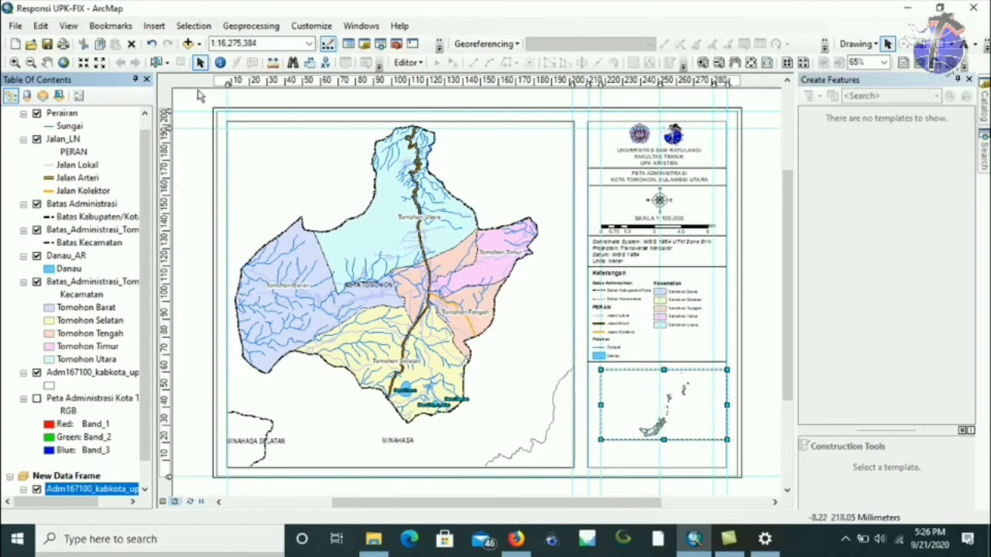
Add the mosaic_laut_sulut.tif raster to the inset data frame.
{"action": "left_click", "coordinate": [187, 44]}
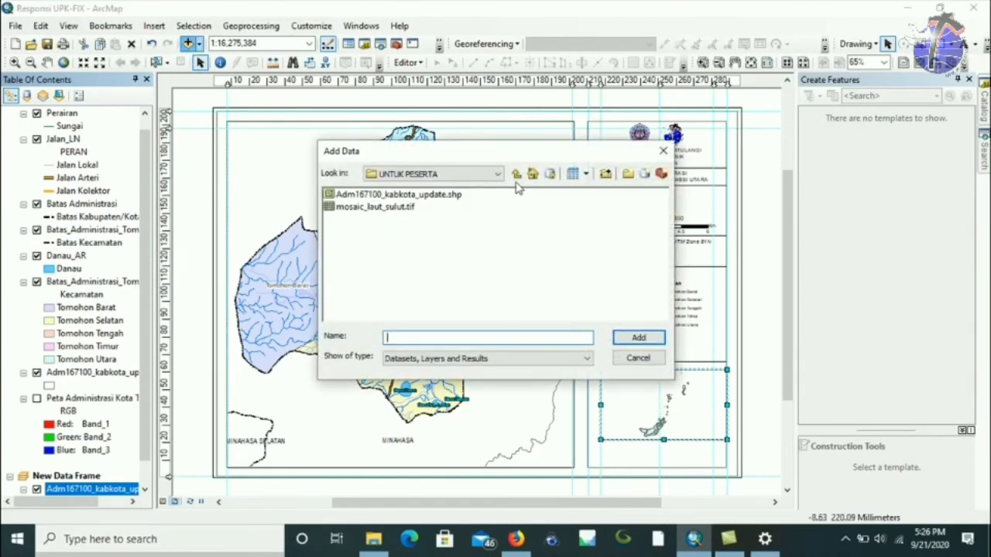
{"action": "left_click", "coordinate": [382, 215]}
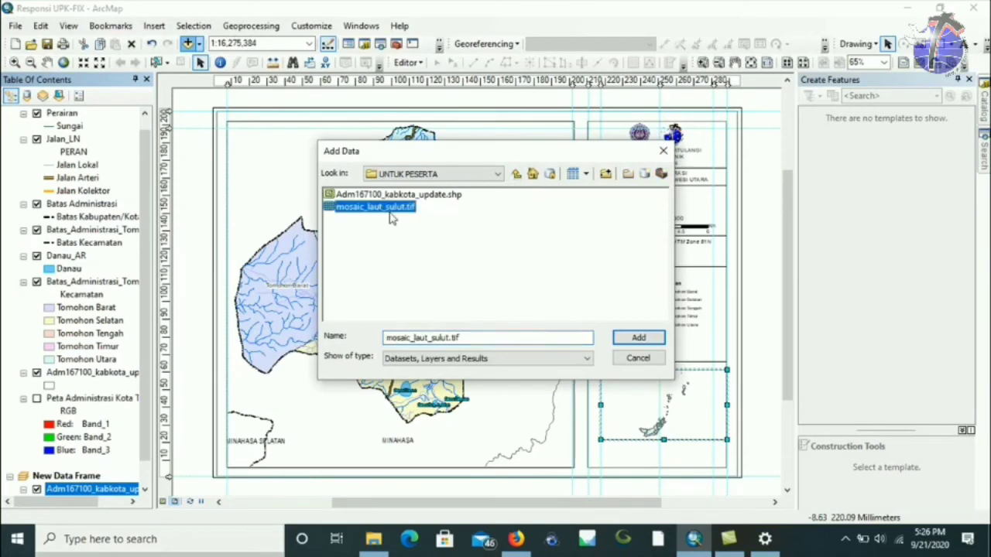
{"action": "left_click", "coordinate": [640, 340]}
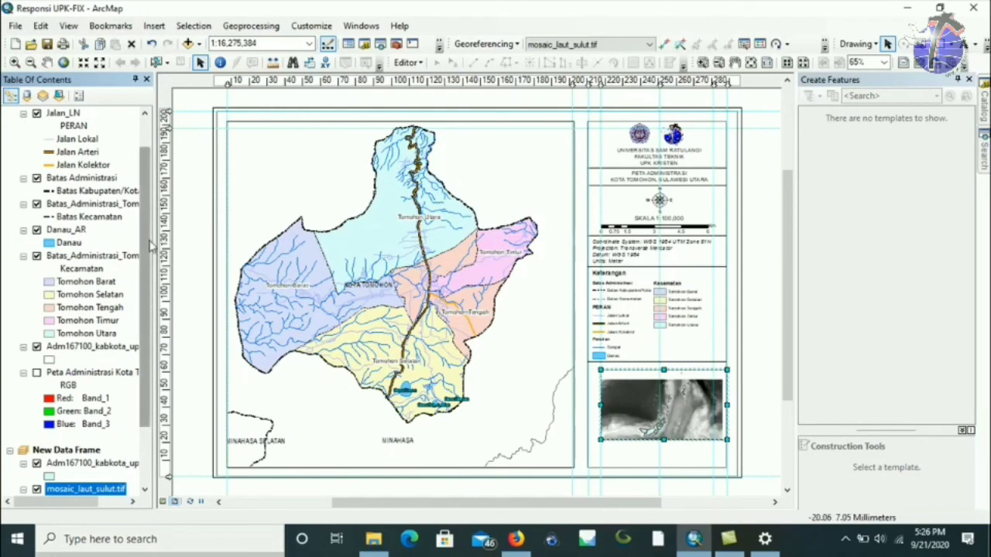
Add Batas_Administrasi_Tomohon_AR.shp from RESPONSI UPK > VEKTOR to the inset frame.
{"action": "left_click", "coordinate": [187, 43]}
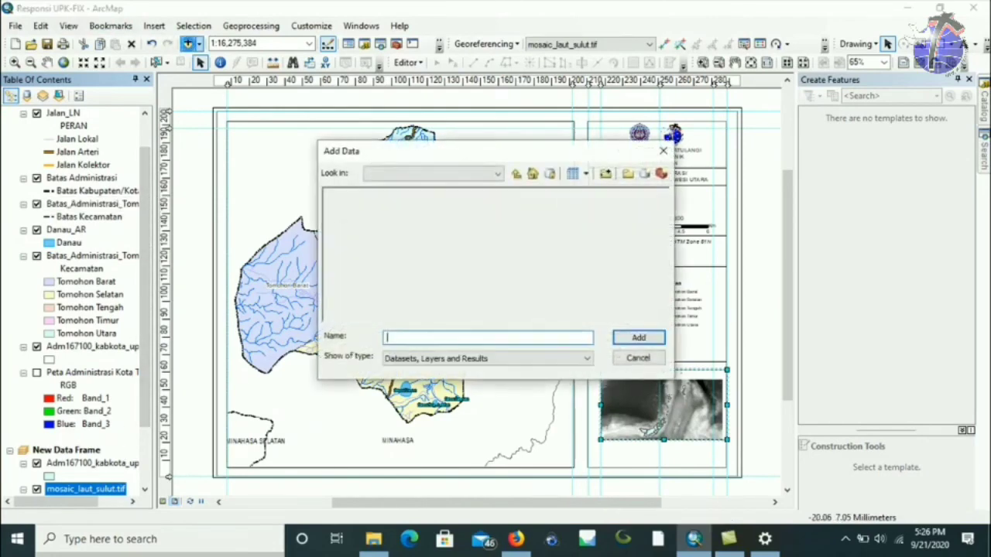
{"action": "left_click", "coordinate": [516, 175]}
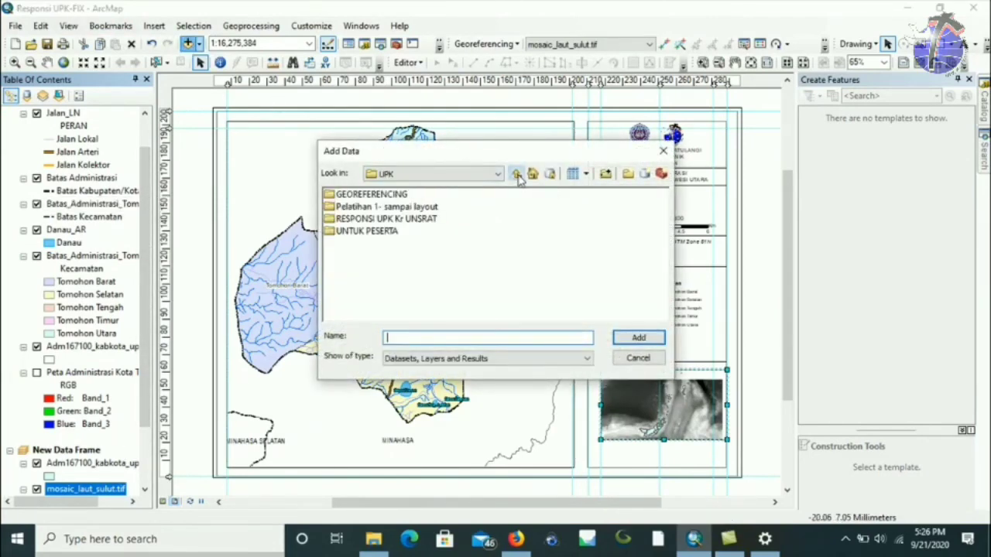
{"action": "left_click", "coordinate": [516, 175]}
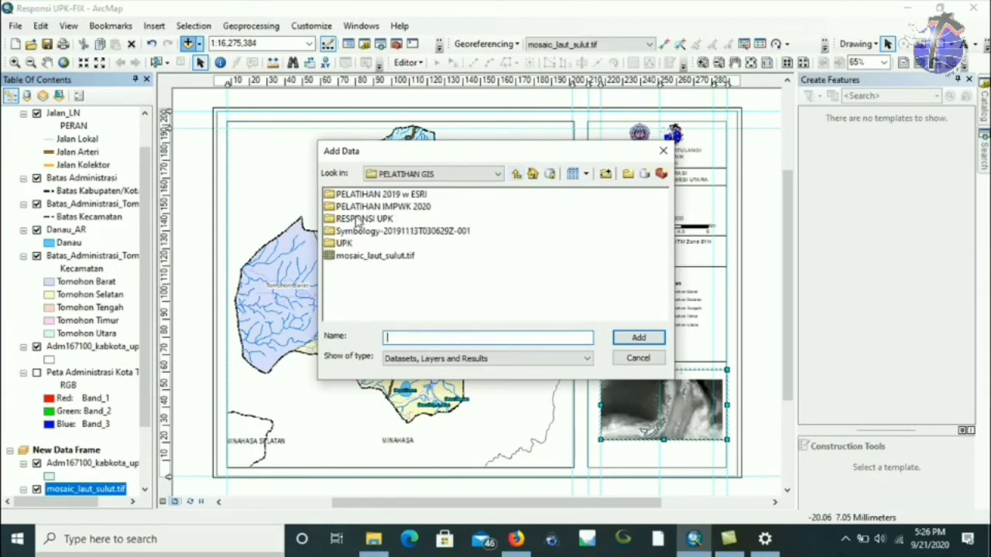
{"action": "double_click", "coordinate": [355, 219]}
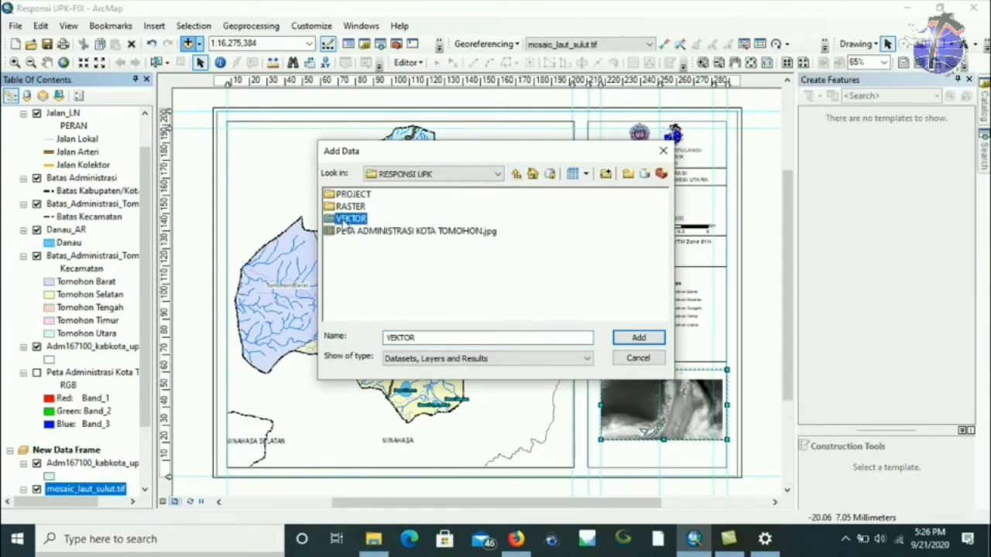
{"action": "double_click", "coordinate": [348, 219]}
{"action": "left_click", "coordinate": [376, 197]}
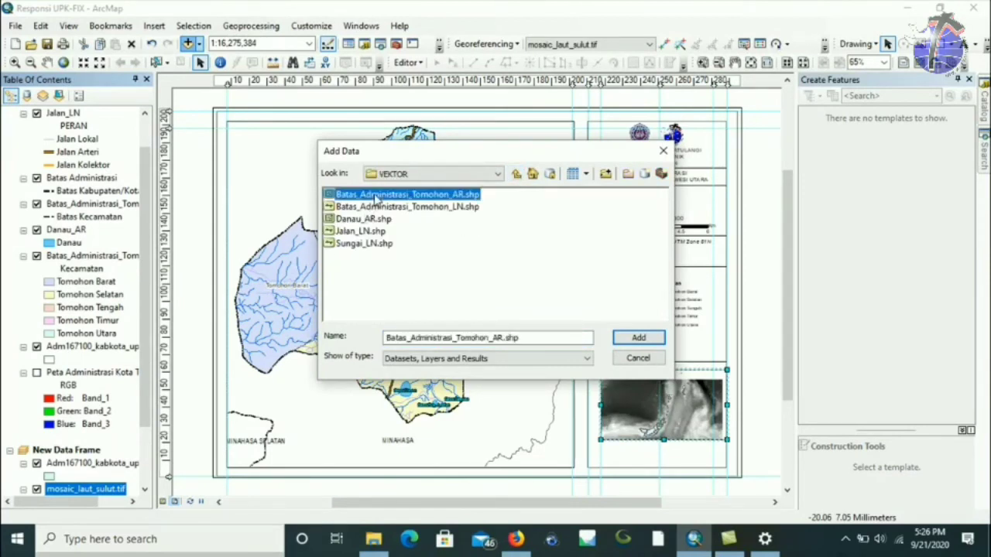
{"action": "left_click", "coordinate": [639, 338]}
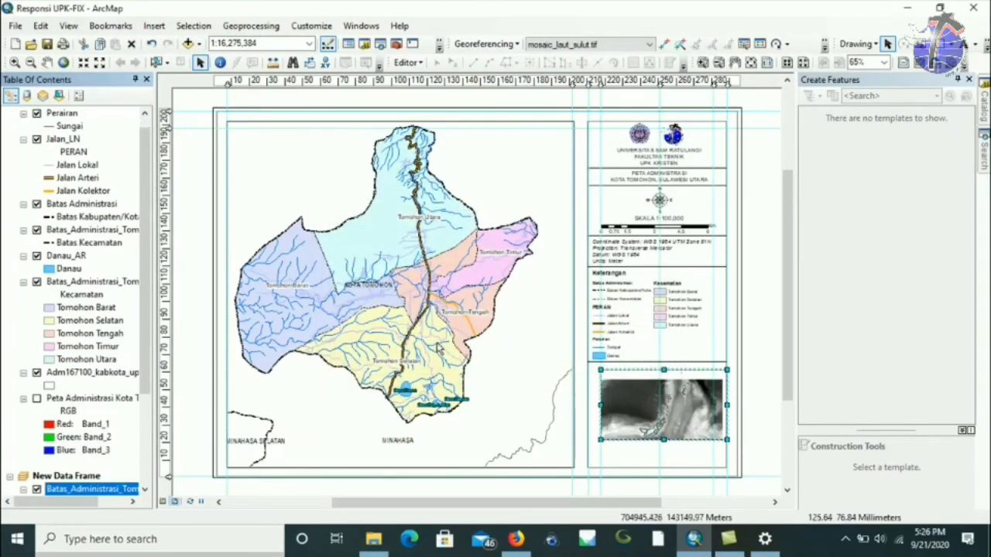
{"action": "left_click_drag", "start_coordinate": [137, 336], "coordinate": [139, 421]}
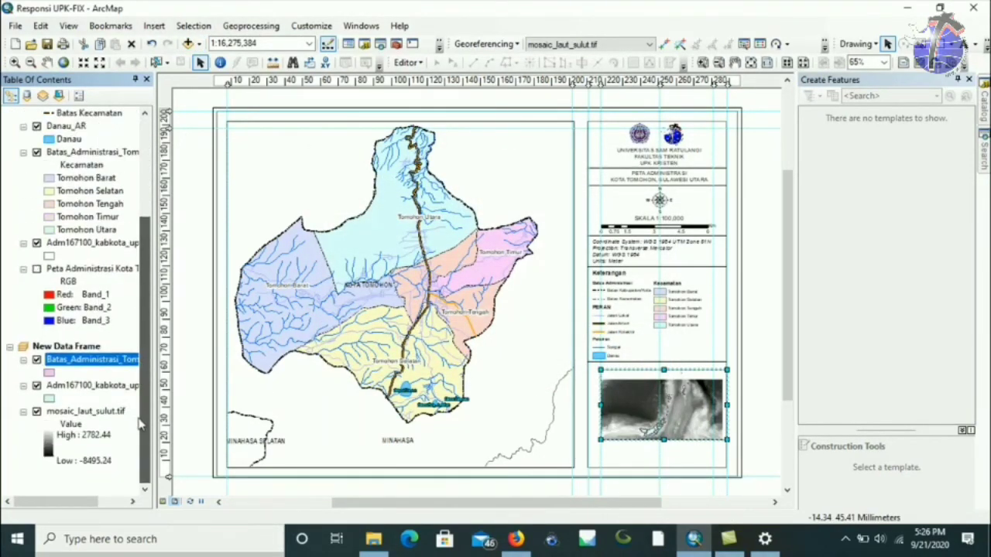
Apply an inverted light-to-dark blue colour ramp to the mosaic_laut_sulut.tif raster.
{"action": "left_click", "coordinate": [48, 454]}
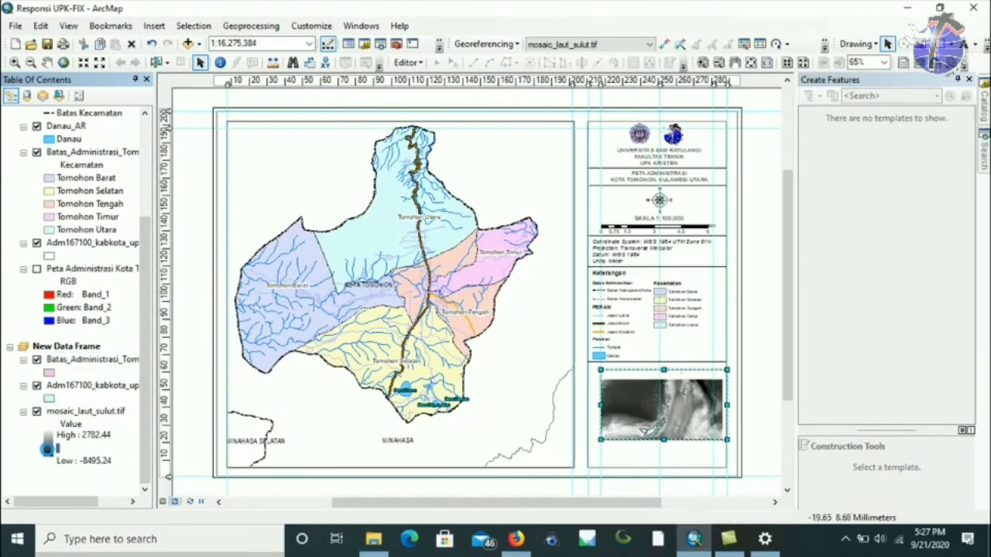
{"action": "left_click_drag", "start_coordinate": [89, 447], "coordinate": [180, 322]}
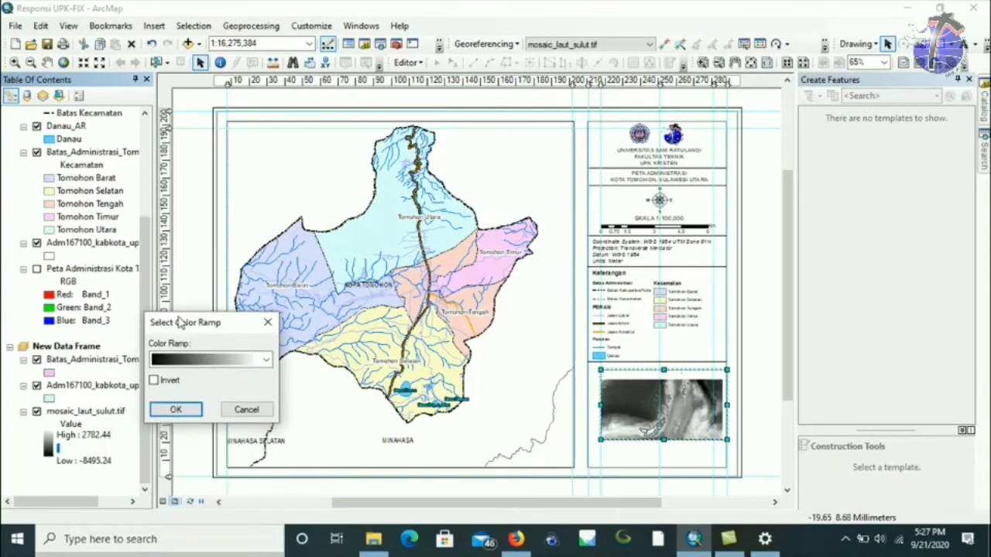
{"action": "left_click", "coordinate": [207, 365]}
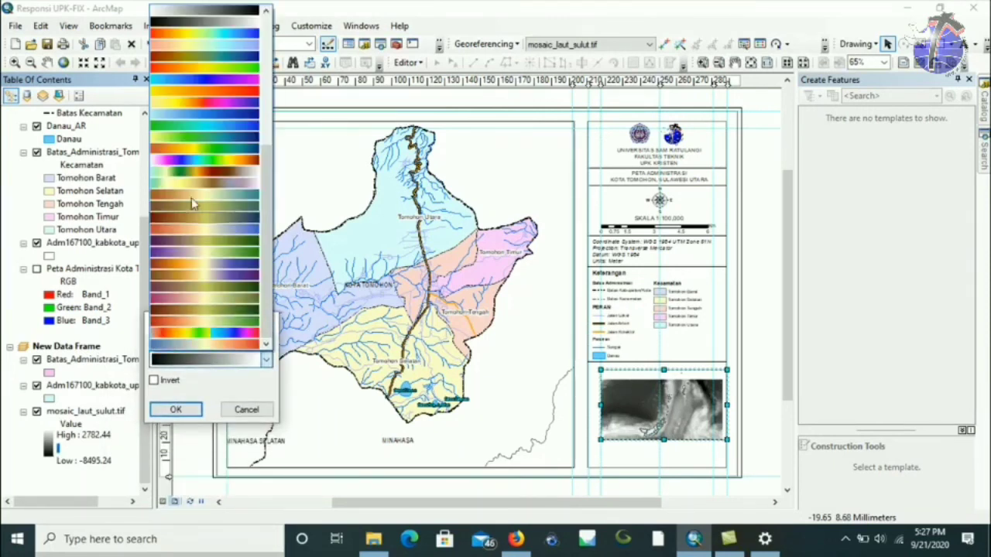
{"action": "left_click", "coordinate": [208, 122]}
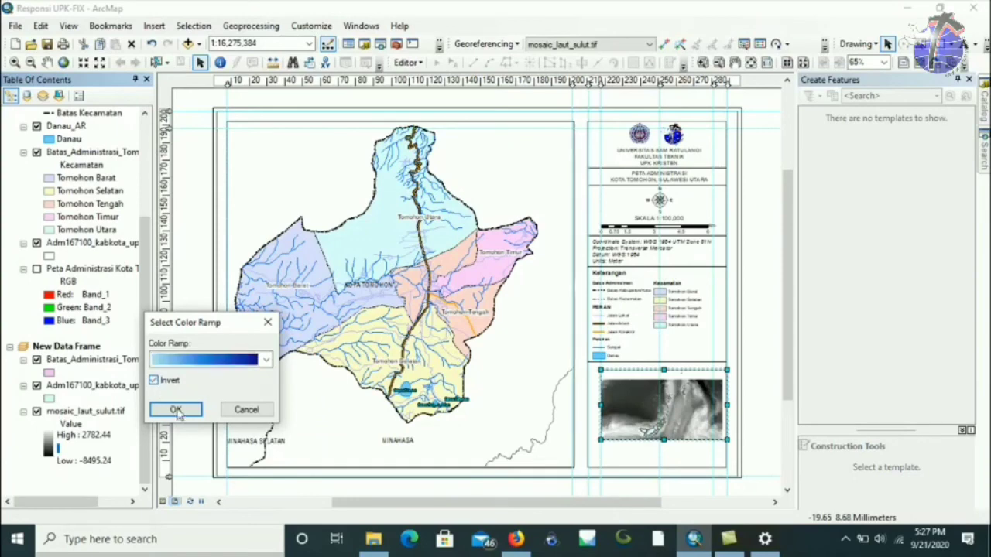
{"action": "left_click", "coordinate": [176, 409]}
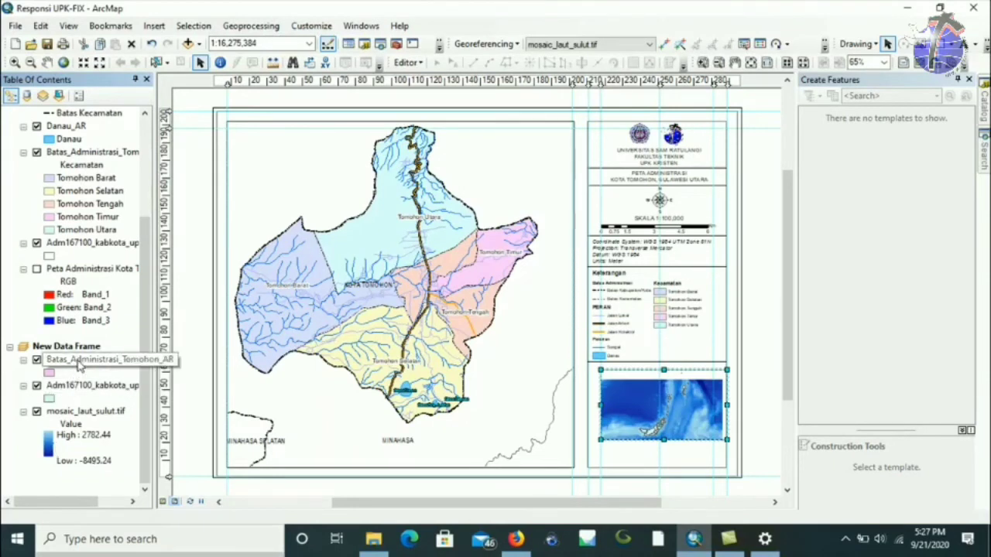
Zoom the inset to the Tomohon layer, then zoom out stepwise to 1:5,000,000.
{"action": "right_click", "coordinate": [77, 367]}
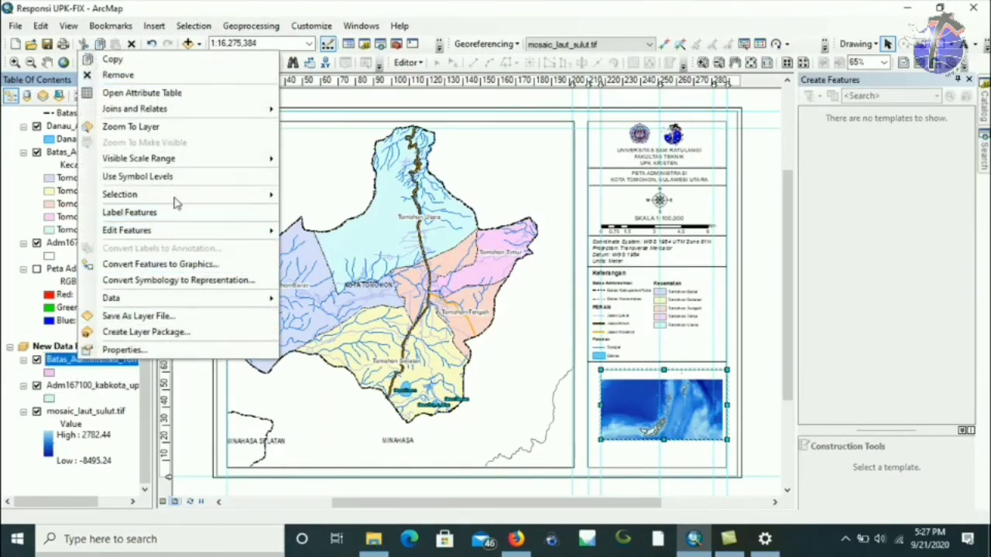
{"action": "left_click", "coordinate": [196, 127]}
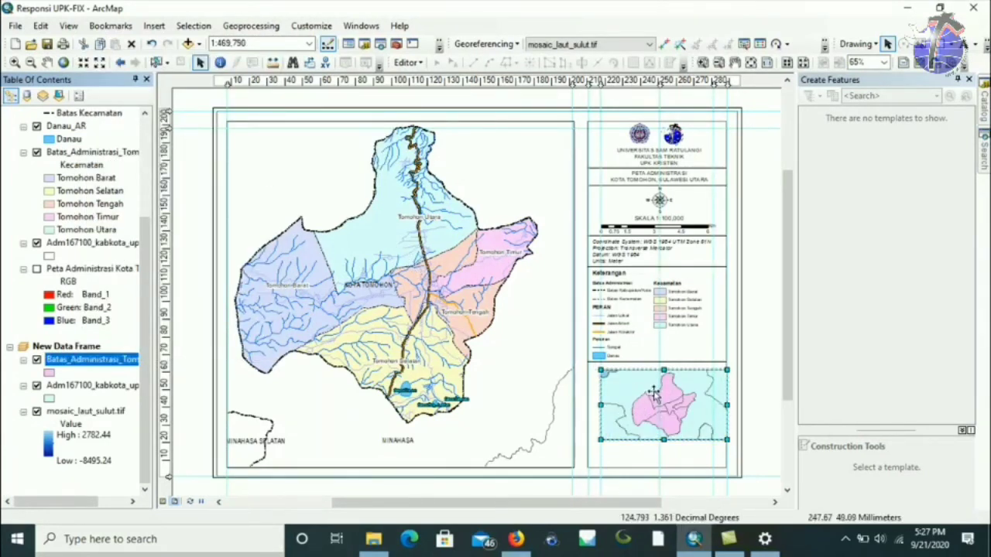
{"action": "left_click", "coordinate": [100, 69]}
{"action": "left_click", "coordinate": [100, 69]}
{"action": "left_click", "coordinate": [100, 69]}
{"action": "left_click", "coordinate": [100, 69]}
{"action": "left_click", "coordinate": [100, 69]}
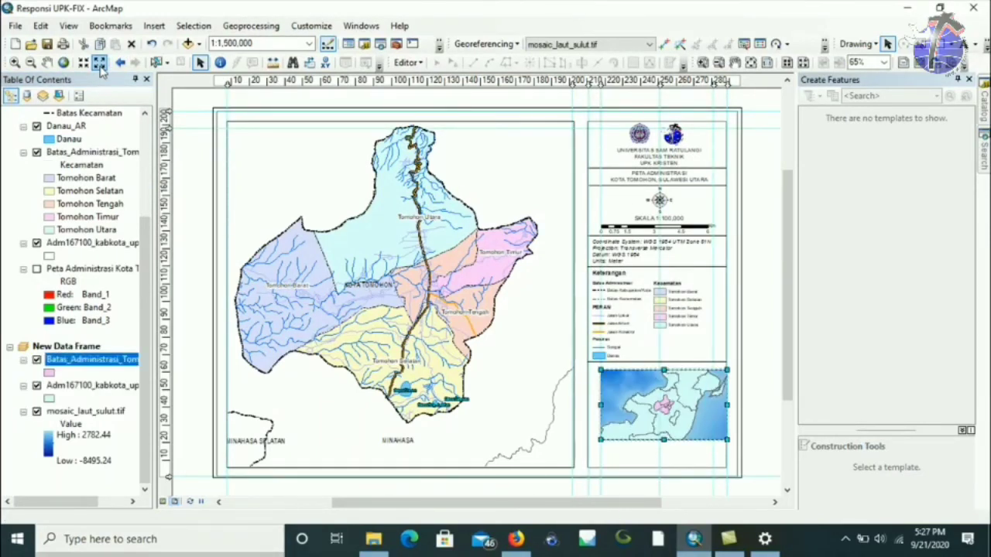
{"action": "left_click", "coordinate": [99, 68]}
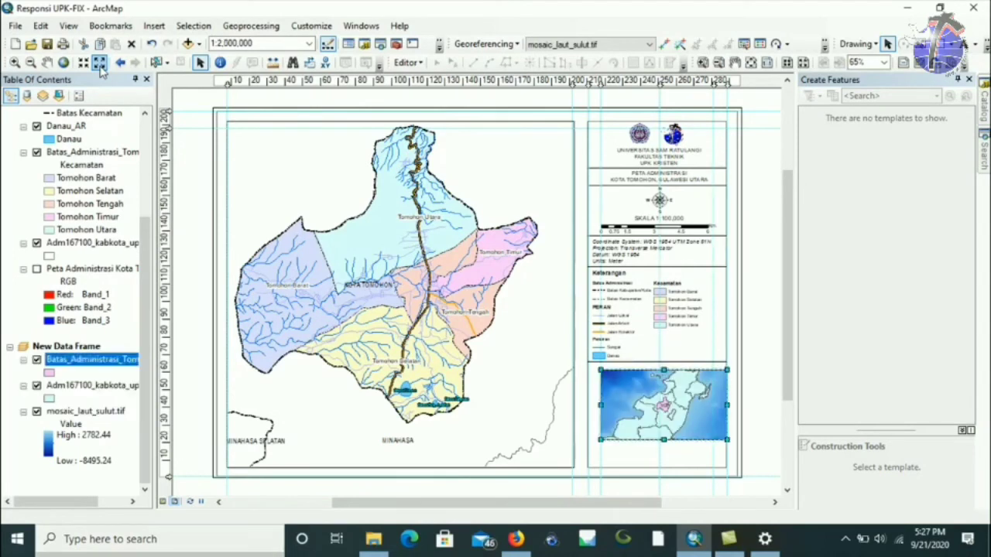
{"action": "left_click", "coordinate": [100, 68]}
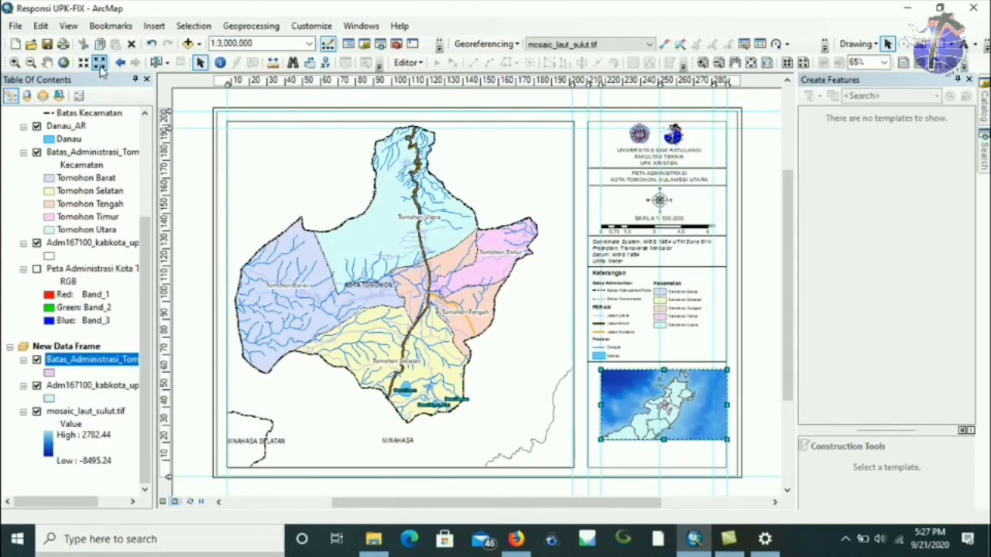
{"action": "left_click", "coordinate": [99, 68]}
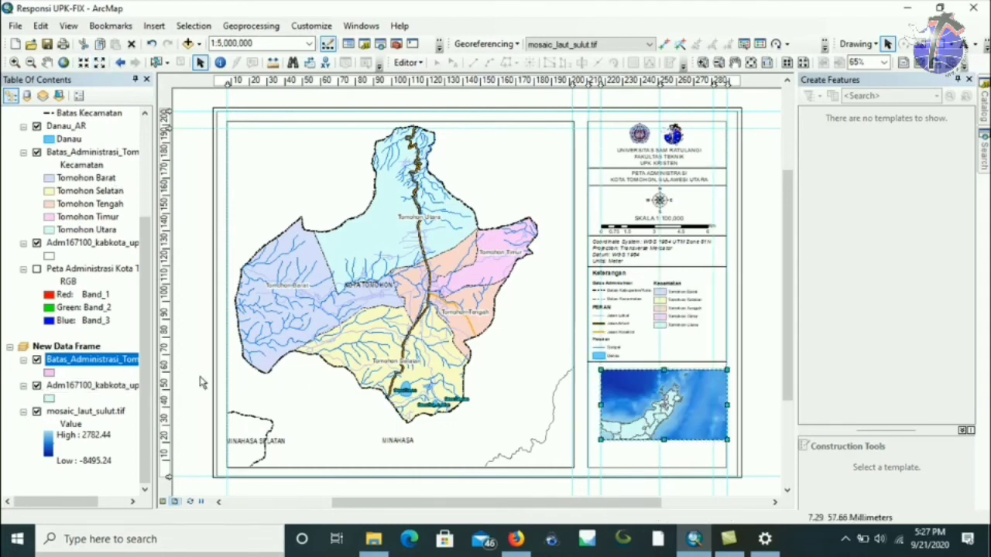
Give the inset map a red extent indicator that shows the main Layers data frame's extent.
{"action": "right_click", "coordinate": [673, 392]}
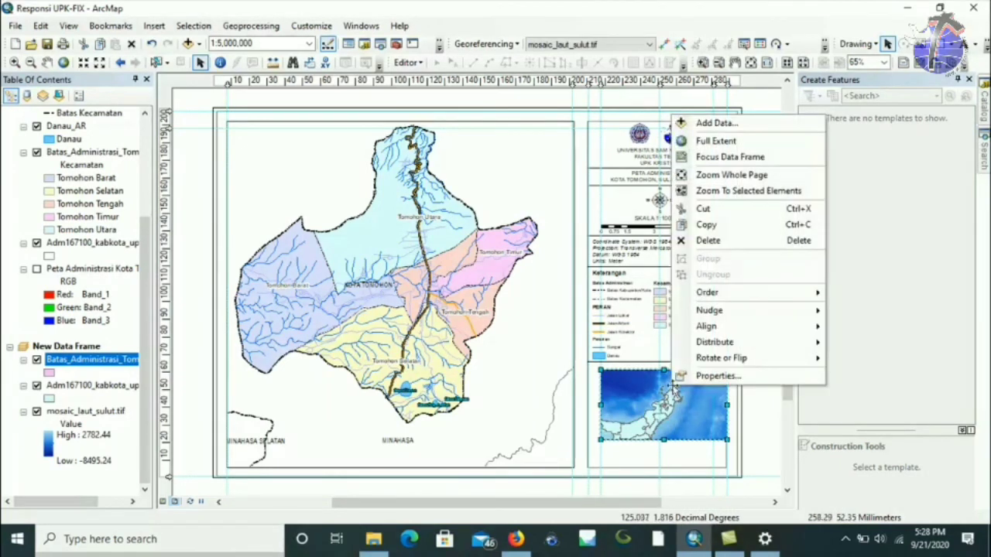
{"action": "left_click", "coordinate": [720, 376]}
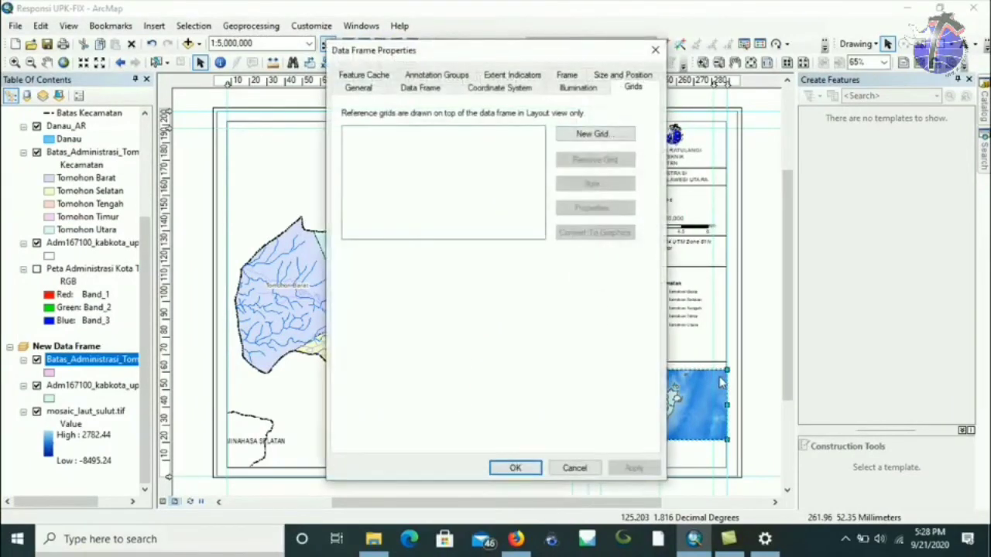
{"action": "left_click", "coordinate": [517, 77]}
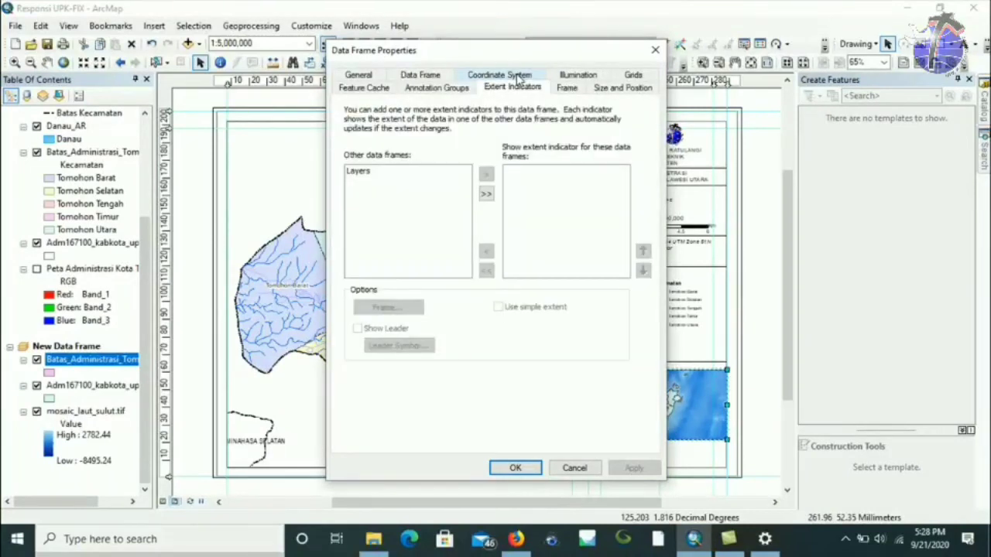
{"action": "left_click", "coordinate": [356, 172]}
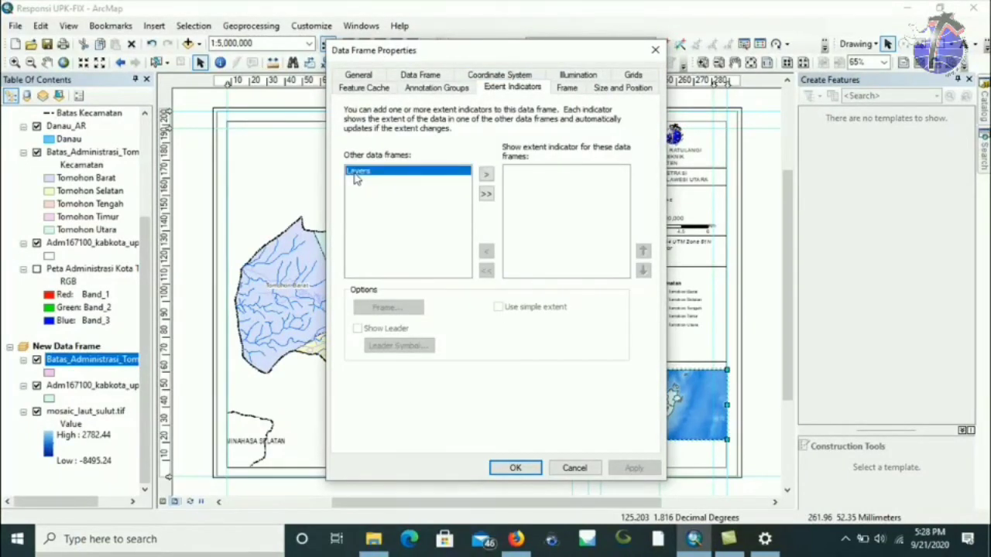
{"action": "left_click", "coordinate": [486, 175]}
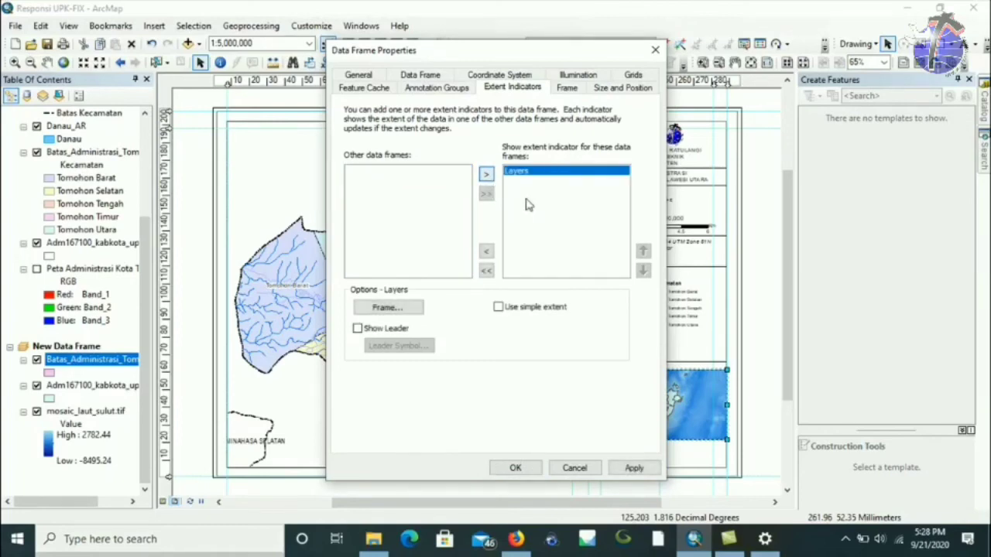
{"action": "left_click", "coordinate": [516, 468]}
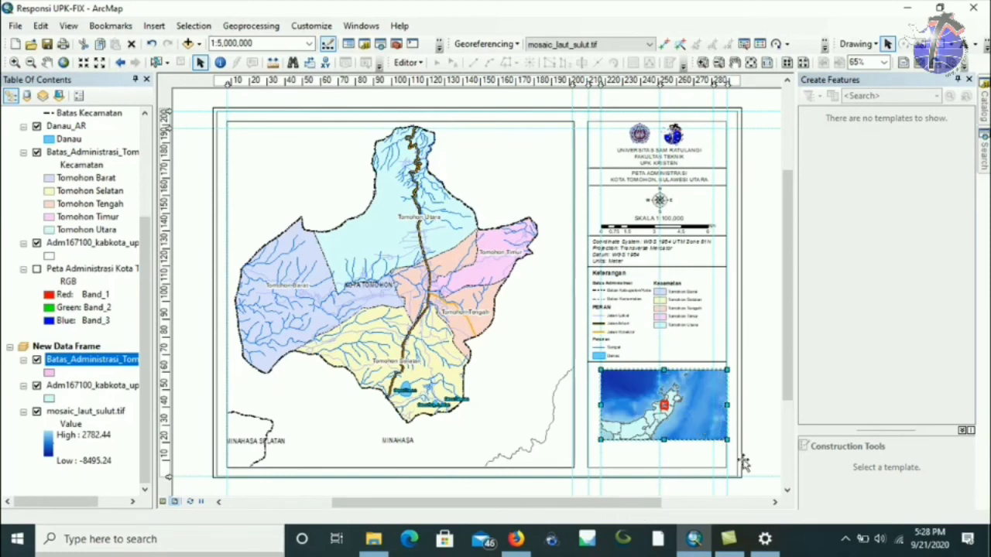
Nudge the inset frame left, shrink it from its corner, and select the SKALA scale text to copy.
{"action": "key", "text": "Left"}
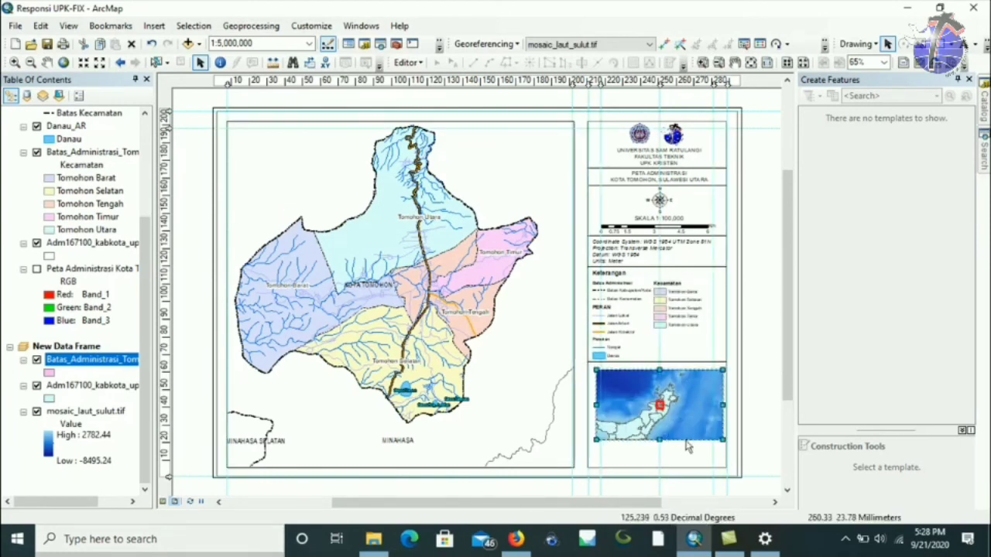
{"action": "left_click_drag", "start_coordinate": [722, 442], "coordinate": [714, 427]}
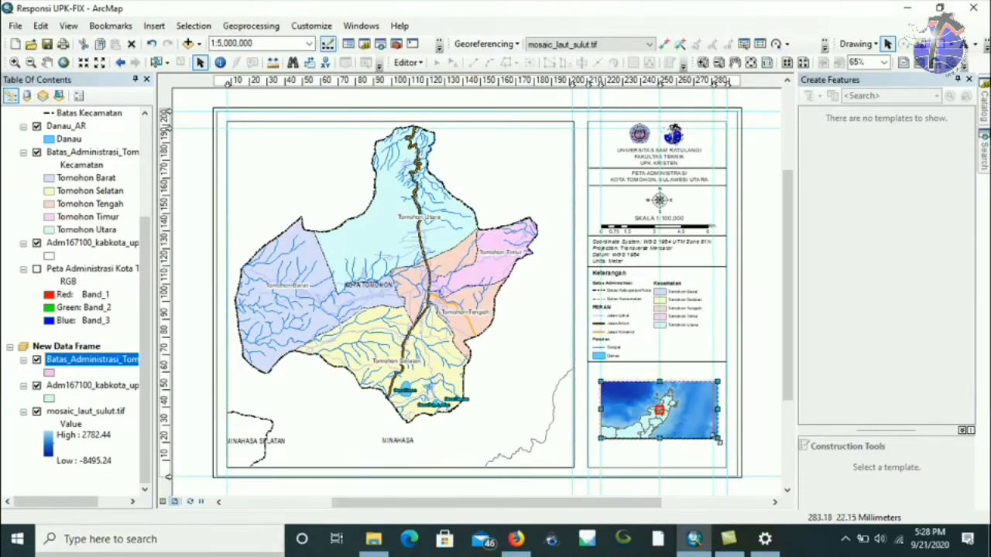
{"action": "left_click_drag", "start_coordinate": [715, 438], "coordinate": [713, 441]}
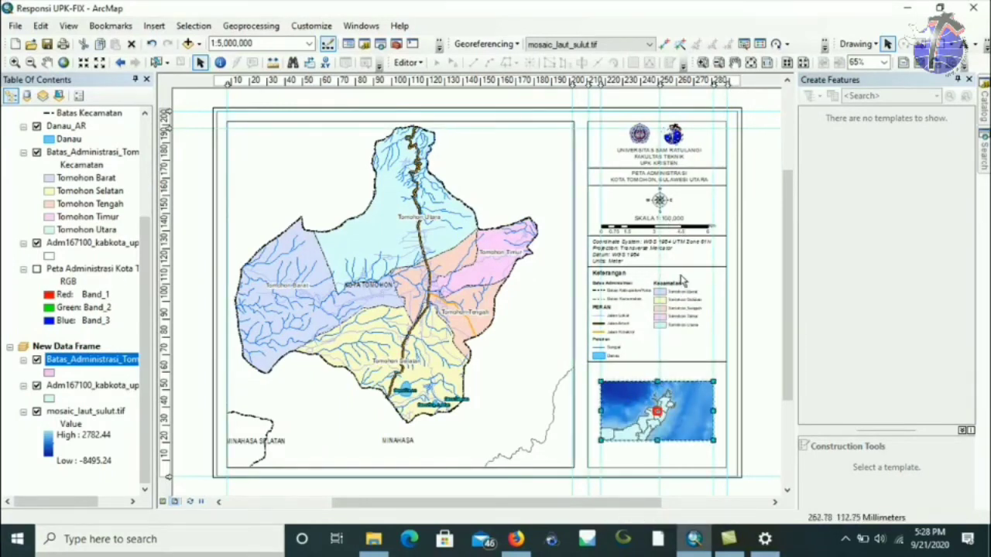
{"action": "left_click", "coordinate": [656, 221]}
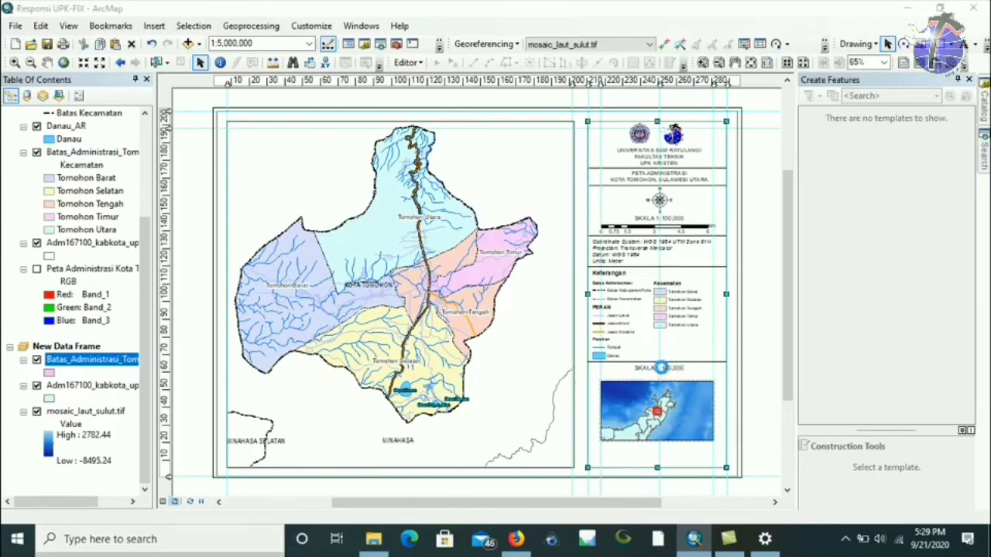
Change the copied text to a centre-aligned 'INSET PETA' and centre it above the inset map.
{"action": "double_click", "coordinate": [658, 368]}
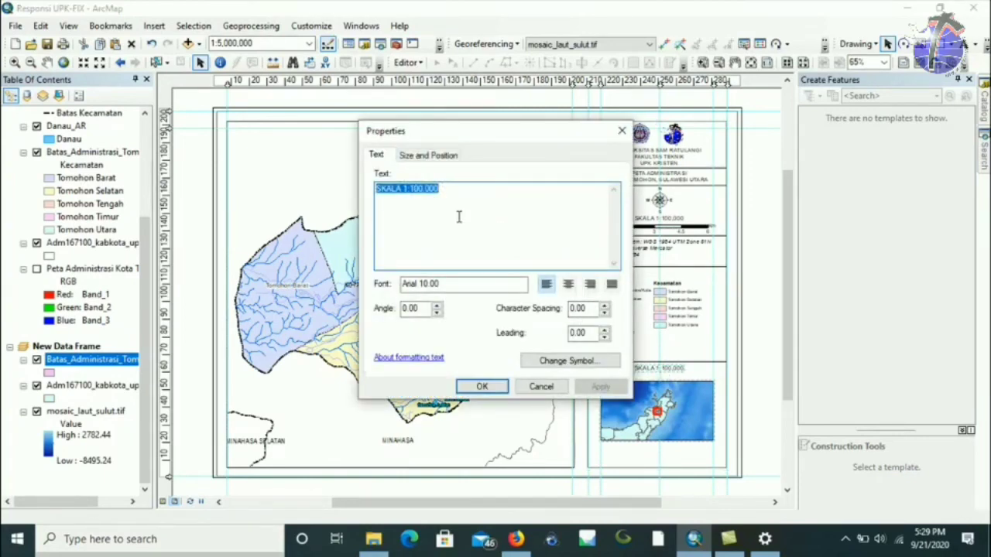
{"action": "type", "text": "INSET PETA"}
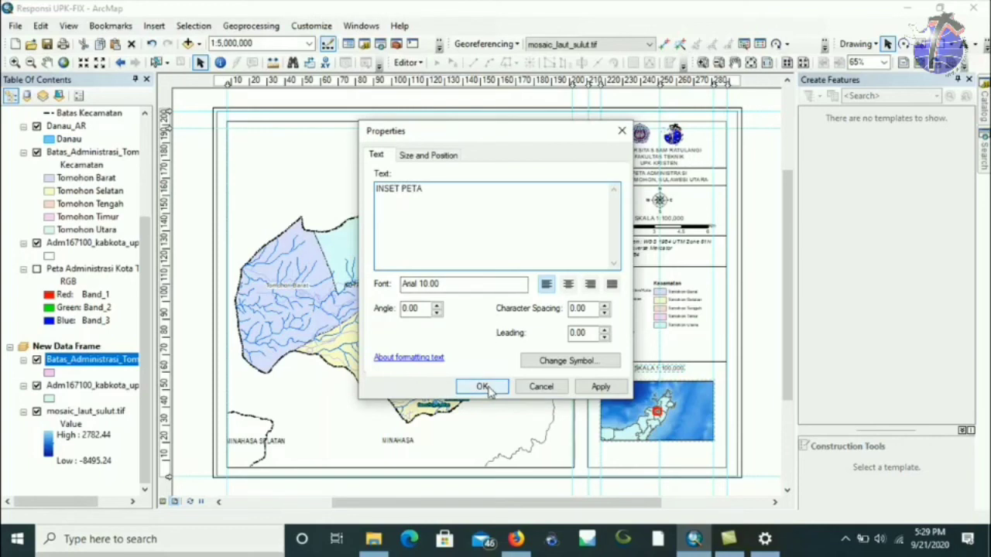
{"action": "left_click", "coordinate": [568, 285]}
{"action": "left_click", "coordinate": [485, 390]}
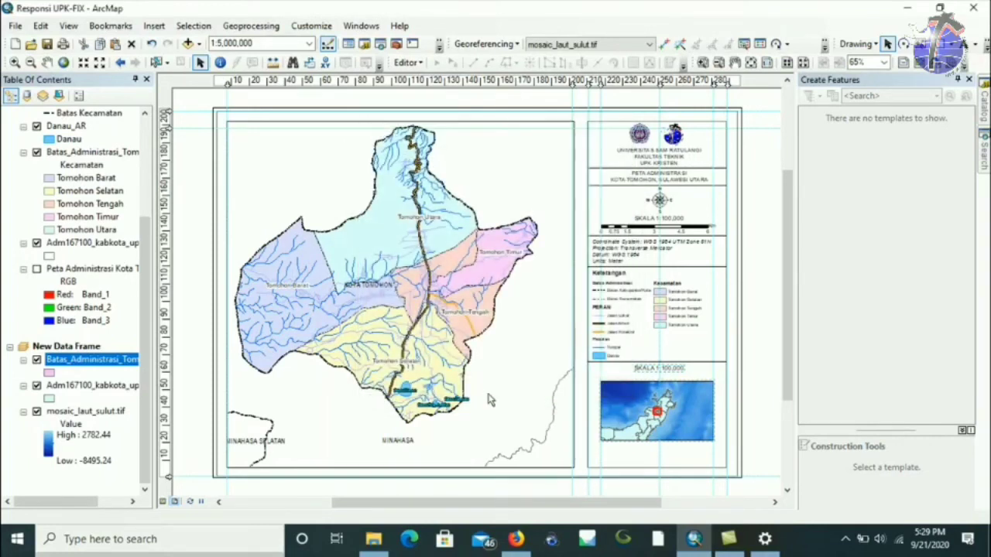
{"action": "left_click_drag", "start_coordinate": [641, 371], "coordinate": [663, 372]}
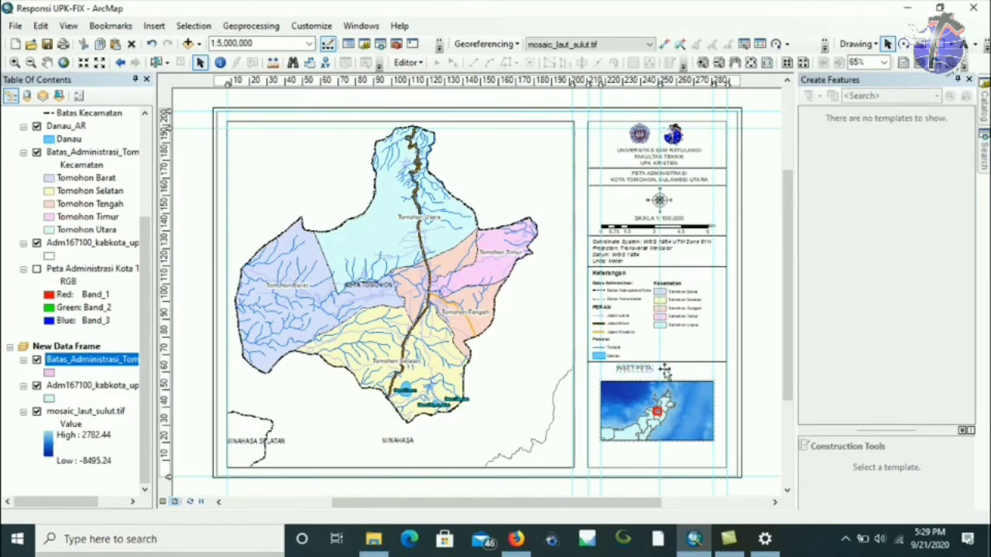
{"action": "left_click", "coordinate": [627, 407]}
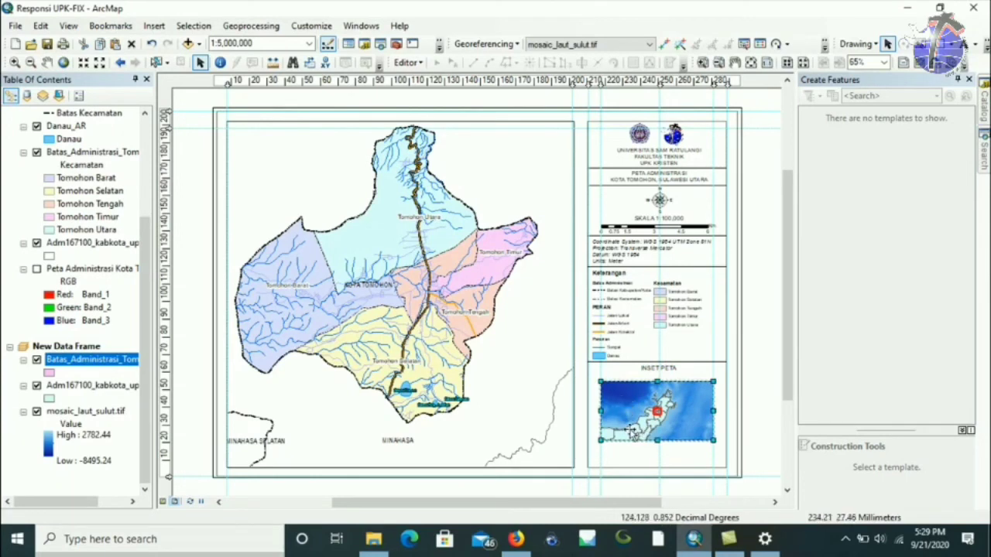
Create a new graticule on the inset map, with parallel and meridian degree intervals set to 0.
{"action": "right_click", "coordinate": [683, 426]}
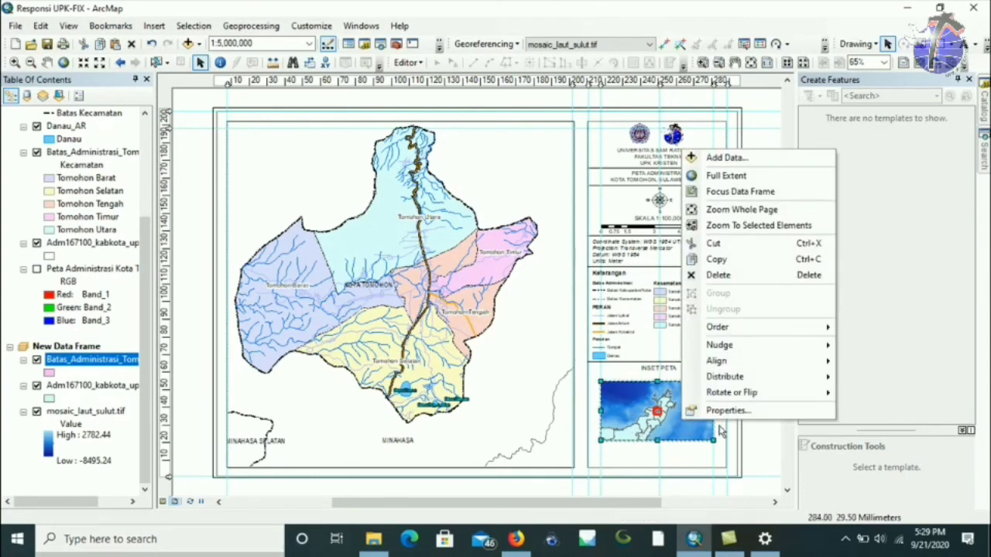
{"action": "left_click", "coordinate": [734, 418]}
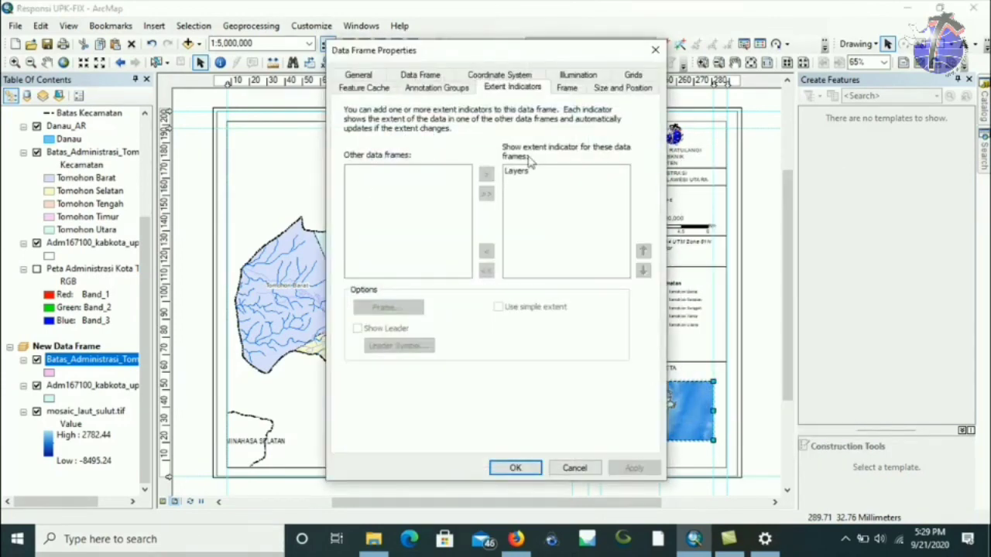
{"action": "left_click", "coordinate": [640, 75]}
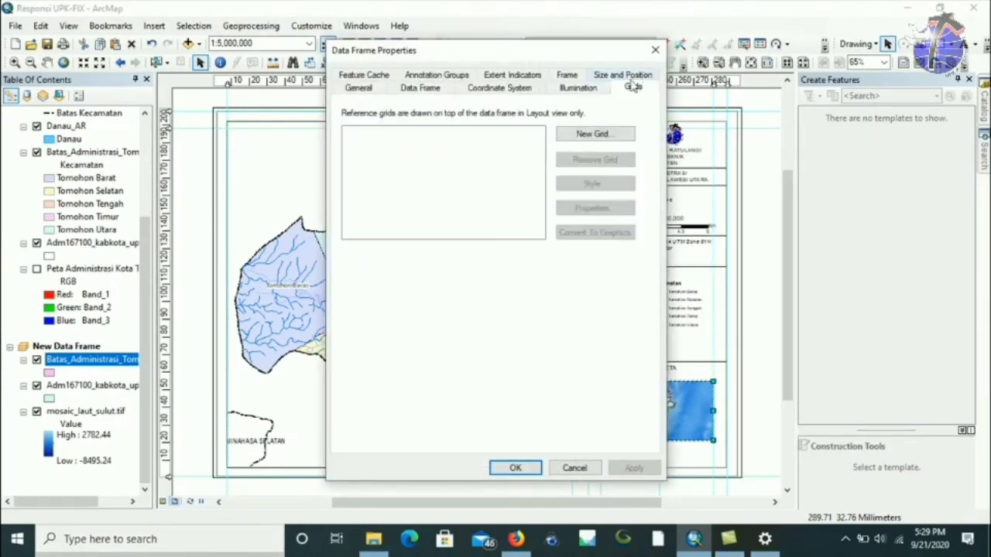
{"action": "left_click", "coordinate": [600, 134]}
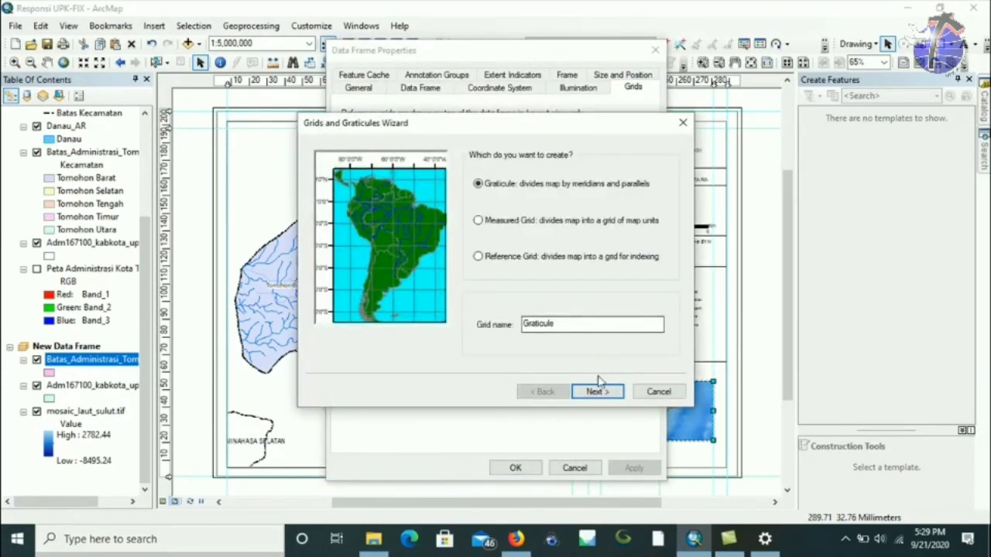
{"action": "left_click", "coordinate": [596, 392]}
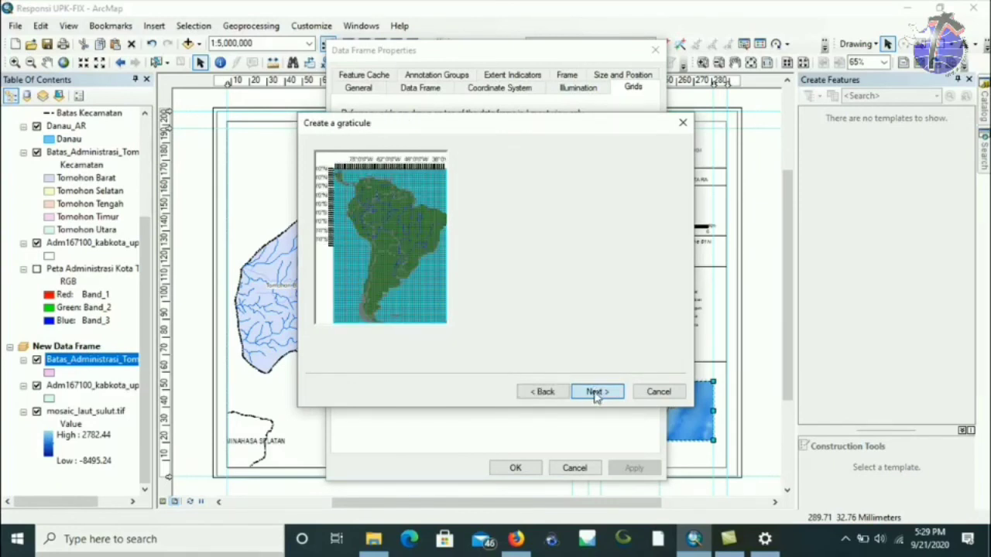
{"action": "double_click", "coordinate": [565, 293]}
{"action": "type", "text": "0"}
{"action": "double_click", "coordinate": [566, 321]}
{"action": "type", "text": "0"}
{"action": "double_click", "coordinate": [600, 292]}
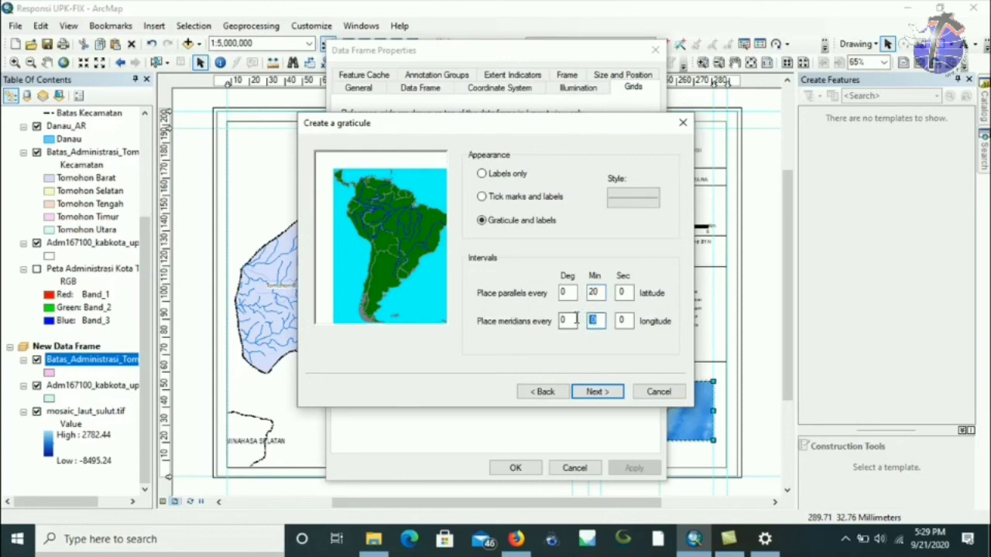
{"action": "left_click", "coordinate": [596, 392]}
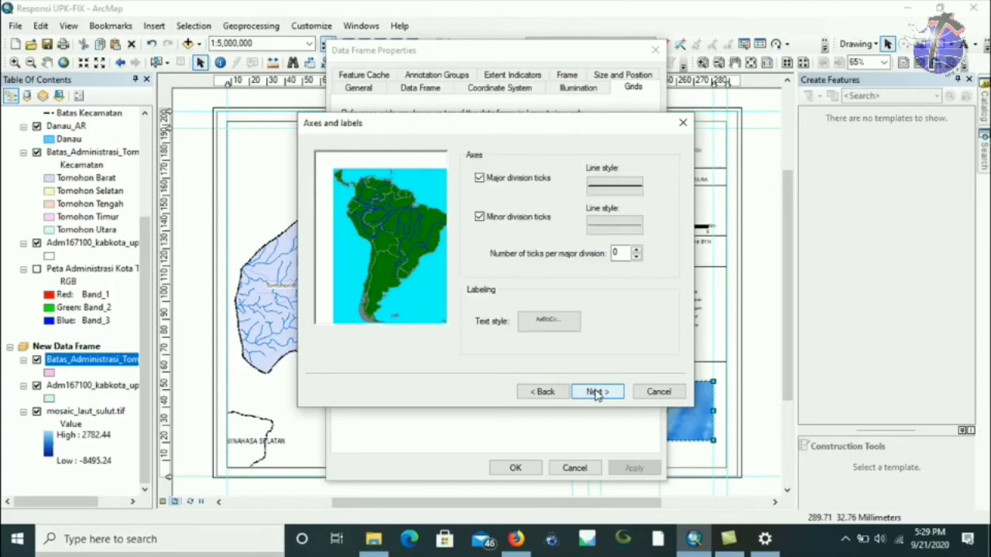
{"action": "left_click", "coordinate": [596, 392]}
{"action": "left_click", "coordinate": [596, 392]}
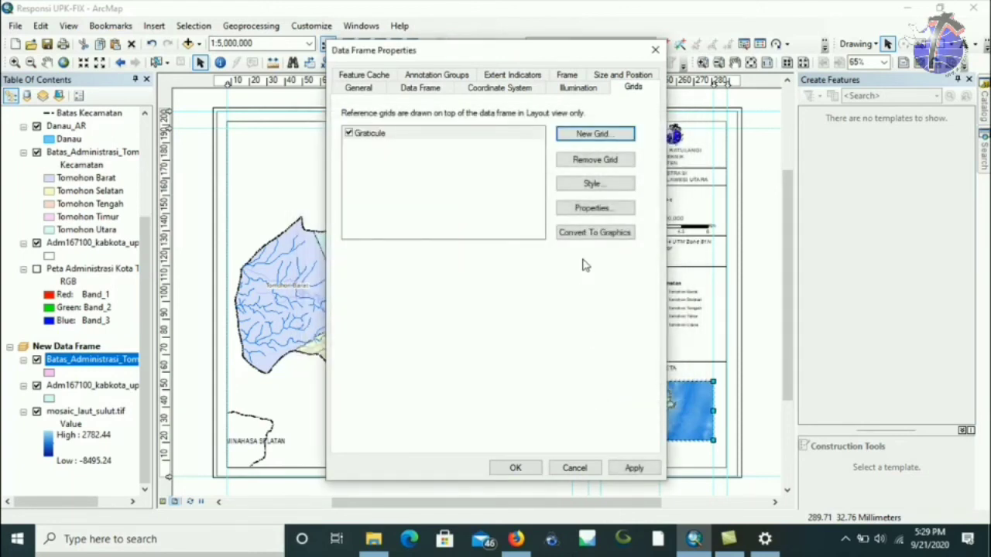
Add left and right vertical labels to the inset graticule and apply it.
{"action": "left_click", "coordinate": [593, 208]}
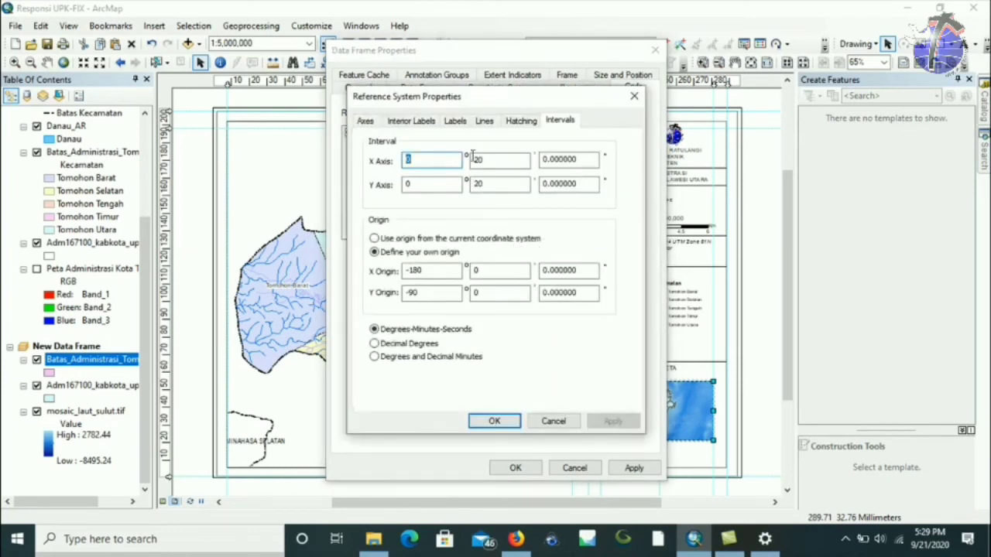
{"action": "left_click", "coordinate": [455, 122]}
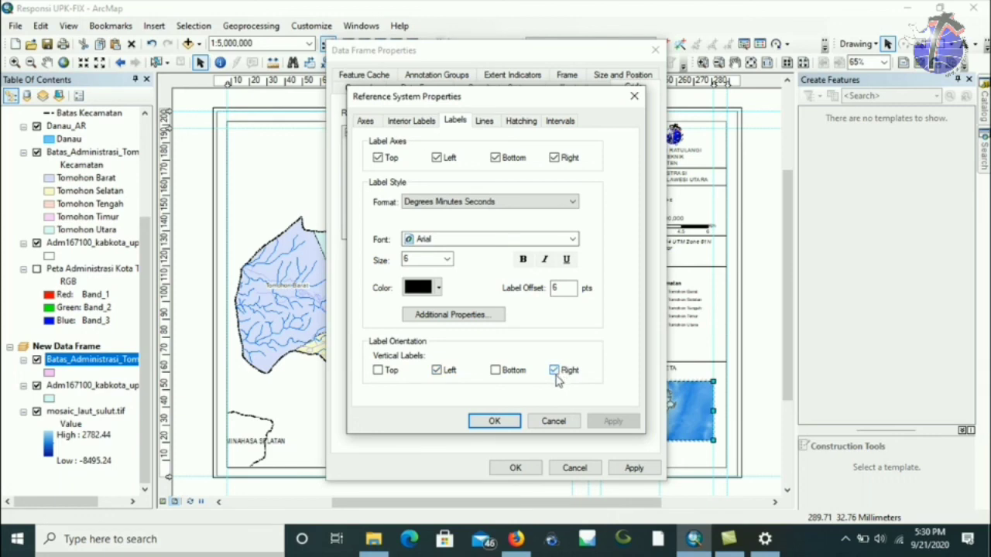
{"action": "left_click", "coordinate": [505, 425]}
{"action": "left_click", "coordinate": [517, 468]}
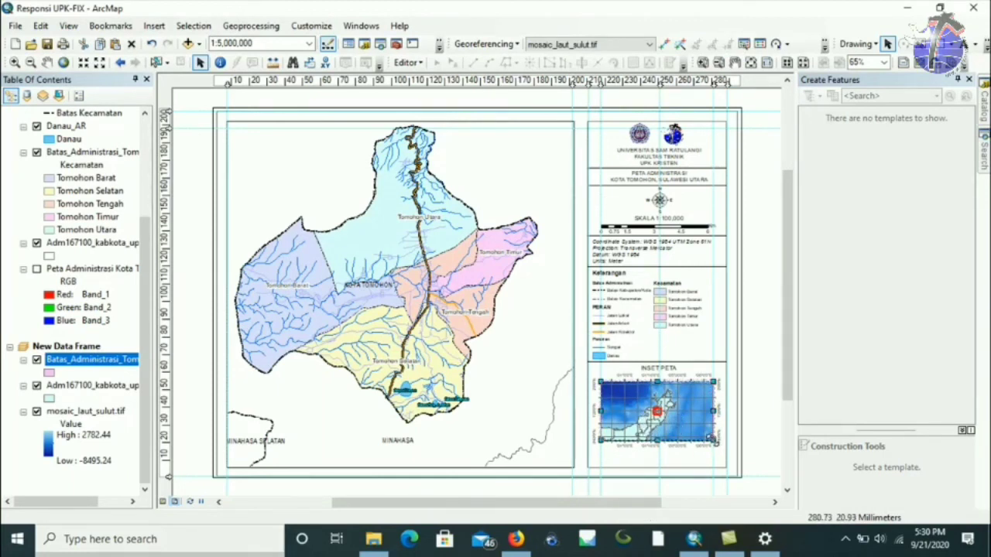
Make the inset frame slightly shorter and activate the main Tomohon map frame.
{"action": "left_click_drag", "start_coordinate": [739, 424], "coordinate": [741, 423]}
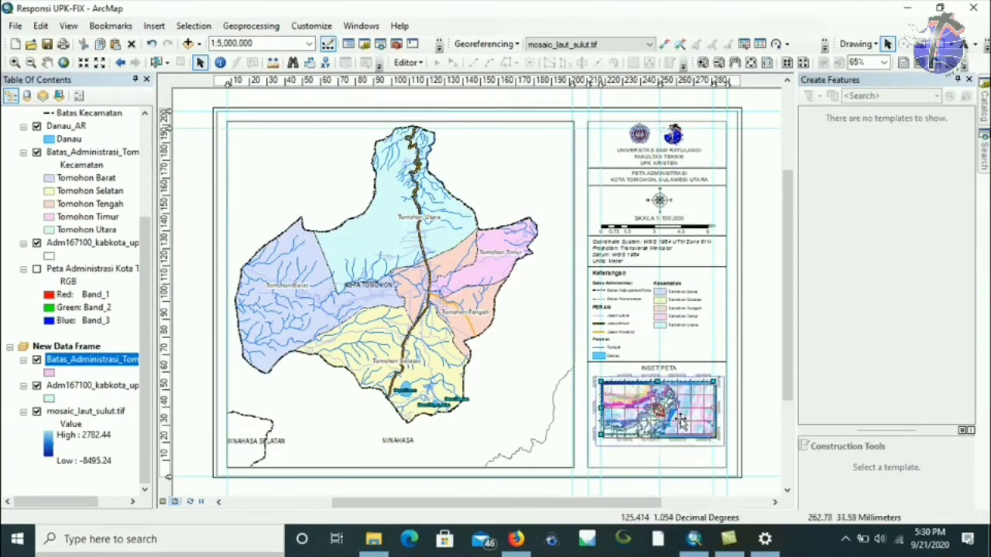
{"action": "left_click", "coordinate": [759, 374]}
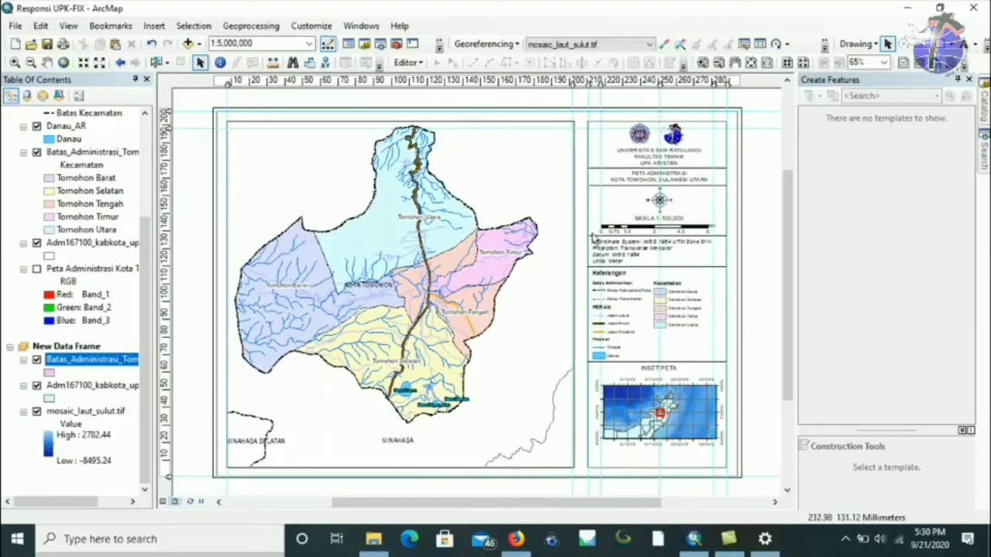
{"action": "left_click", "coordinate": [608, 410]}
{"action": "key", "text": "Delete"}
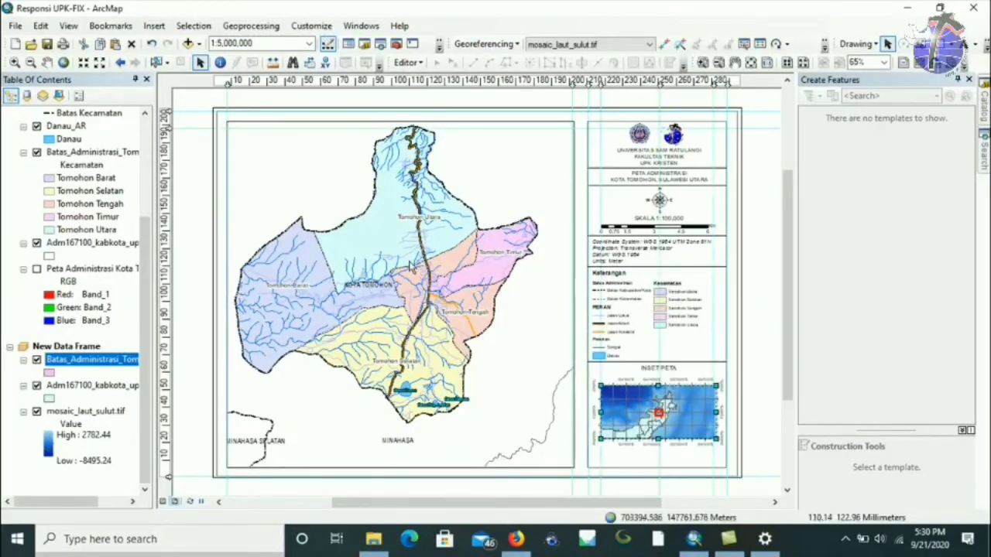
{"action": "left_click", "coordinate": [409, 263]}
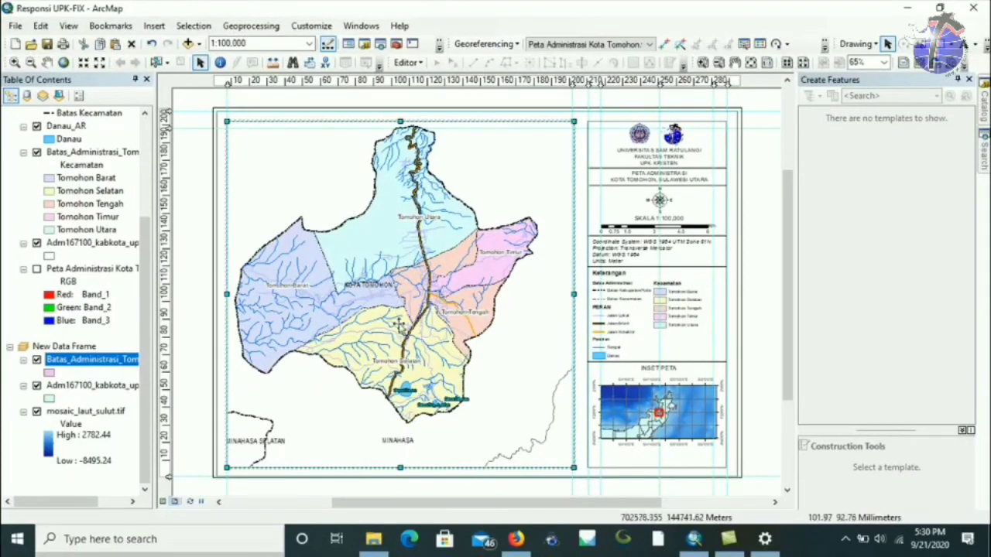
Create a graticule on the main map with 0°3'0" intervals for parallels and meridians.
{"action": "right_click", "coordinate": [536, 268]}
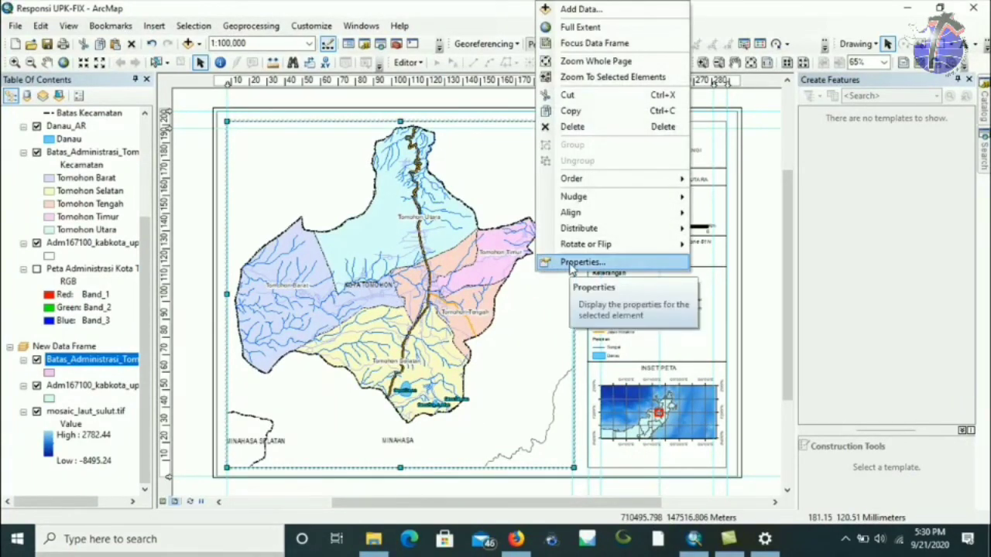
{"action": "left_click", "coordinate": [571, 265]}
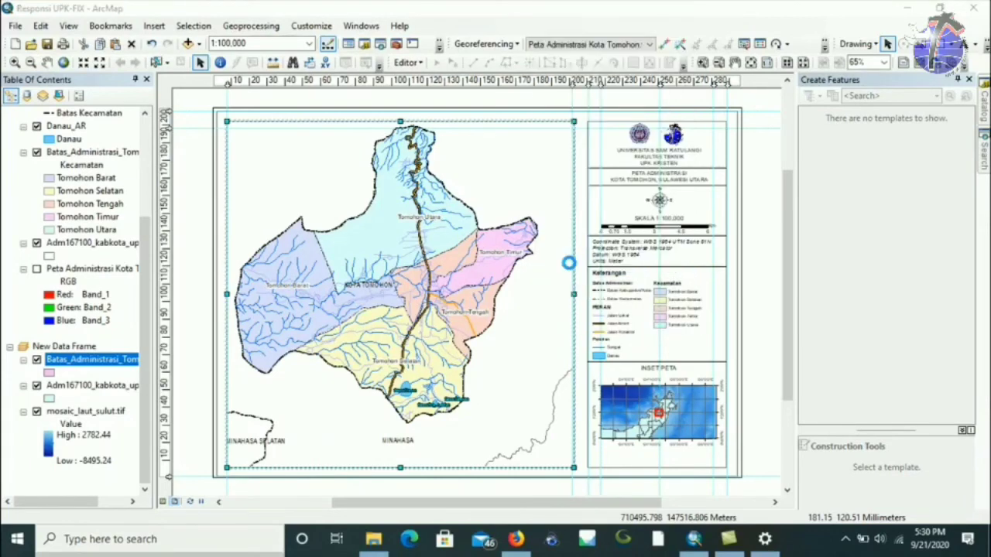
{"action": "left_click", "coordinate": [594, 135]}
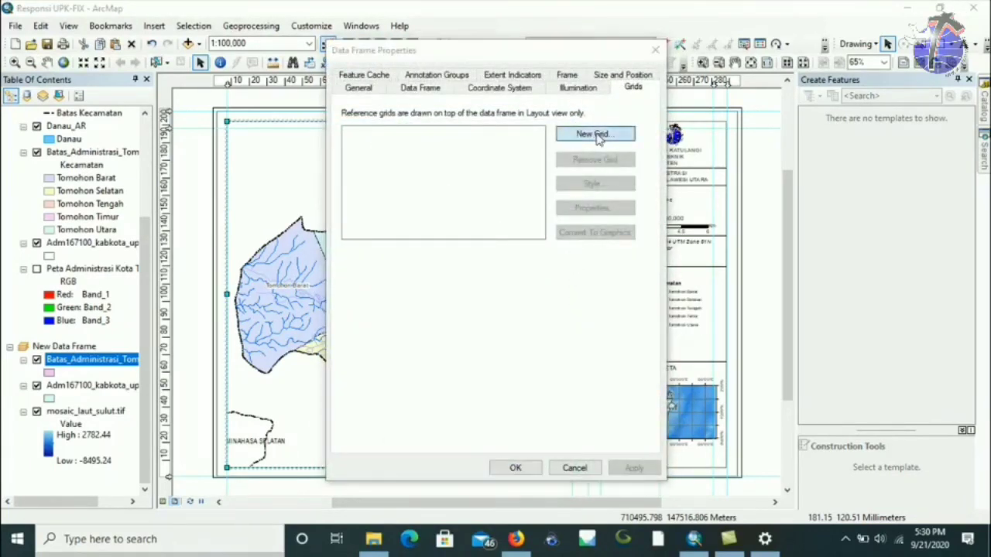
{"action": "left_click", "coordinate": [596, 392]}
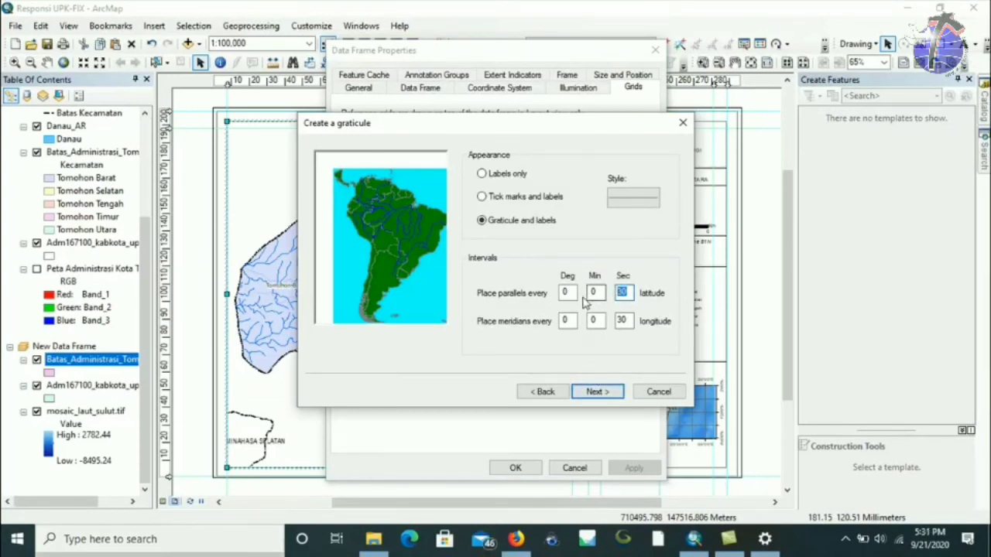
{"action": "key", "text": "Tab"}
{"action": "key", "text": "Tab"}
{"action": "key", "text": "Tab"}
{"action": "type", "text": "0"}
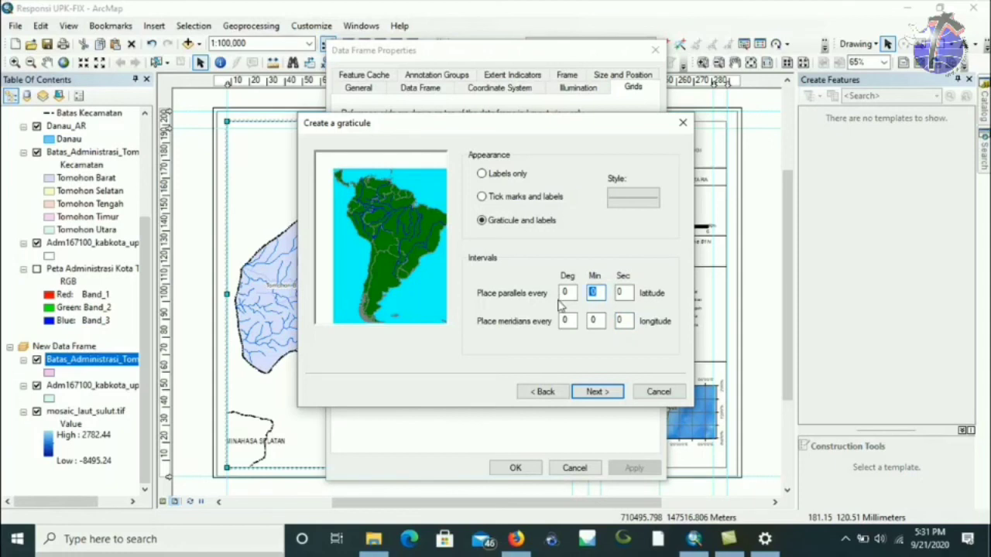
{"action": "type", "text": "3"}
{"action": "double_click", "coordinate": [594, 319]}
{"action": "type", "text": "3"}
{"action": "left_click", "coordinate": [597, 394]}
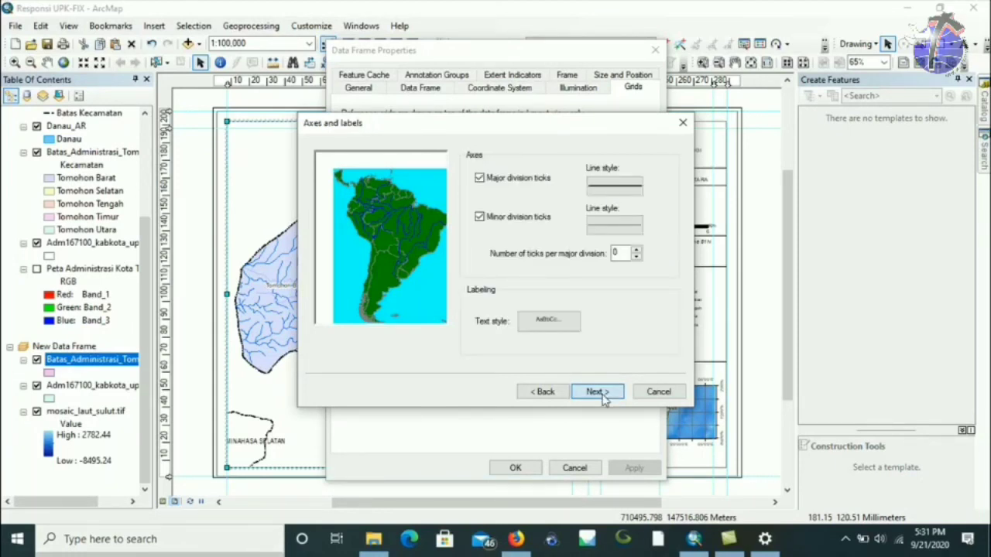
{"action": "left_click", "coordinate": [603, 397]}
{"action": "left_click", "coordinate": [598, 393]}
Add vertical labels on the left side of the main map's graticule and apply it.
{"action": "left_click", "coordinate": [580, 207]}
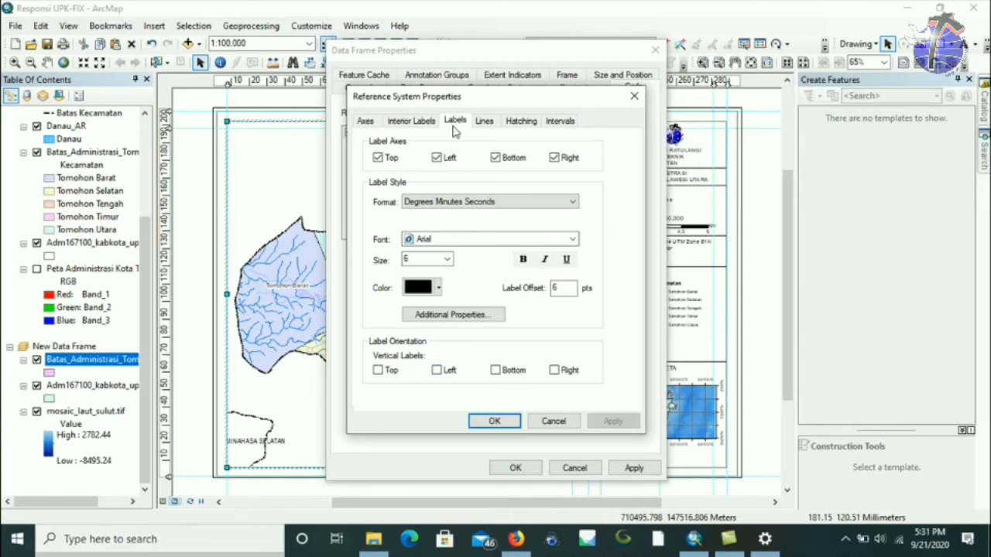
{"action": "left_click", "coordinate": [436, 370]}
{"action": "left_click", "coordinate": [494, 421]}
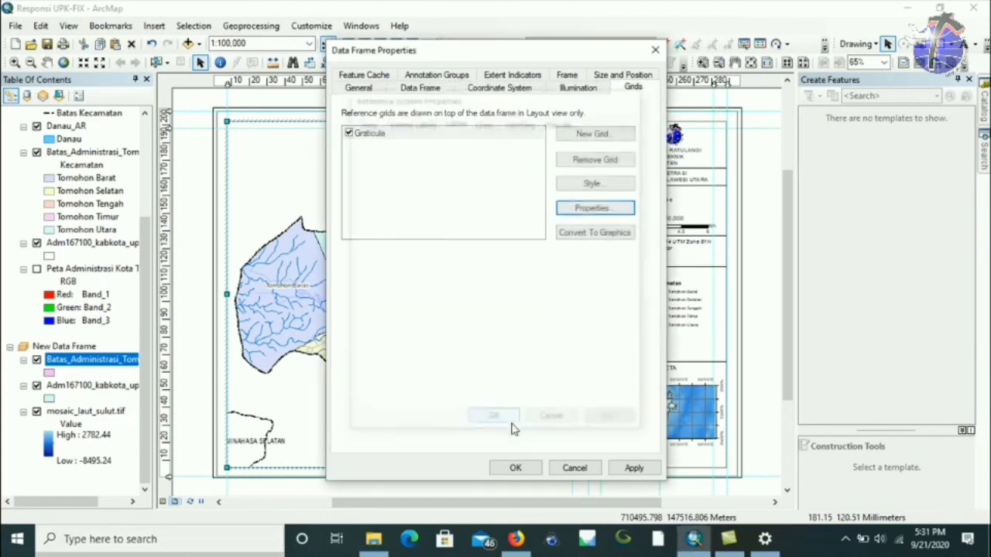
{"action": "left_click", "coordinate": [515, 469]}
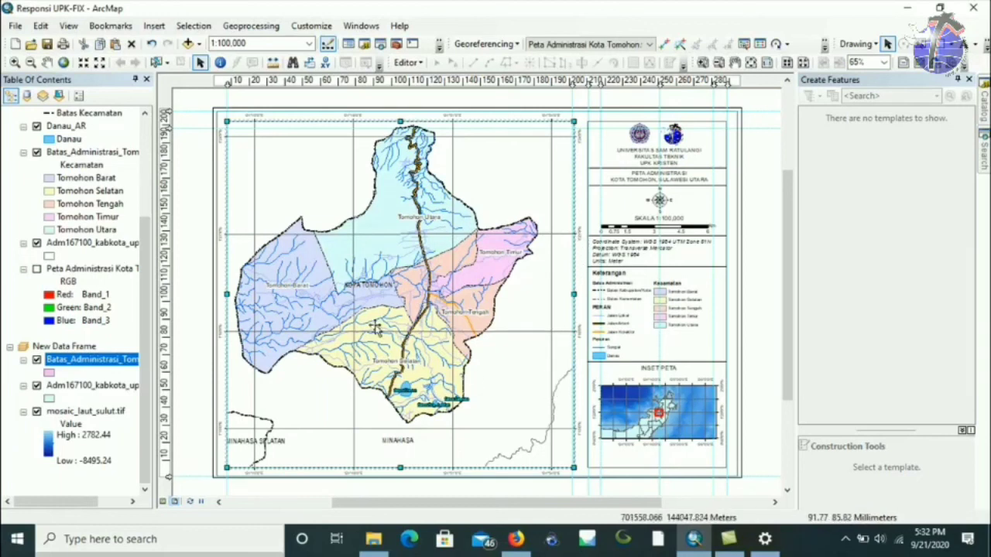
Pan the Tomohon map slightly right and down within its frame.
{"action": "left_click", "coordinate": [47, 62]}
{"action": "left_click_drag", "start_coordinate": [391, 304], "coordinate": [425, 328]}
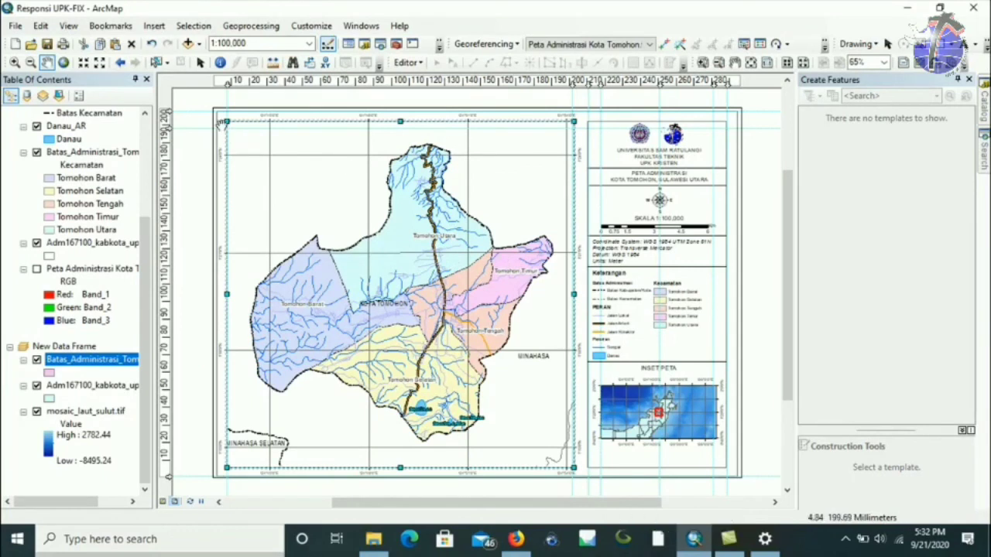
{"action": "left_click", "coordinate": [200, 62]}
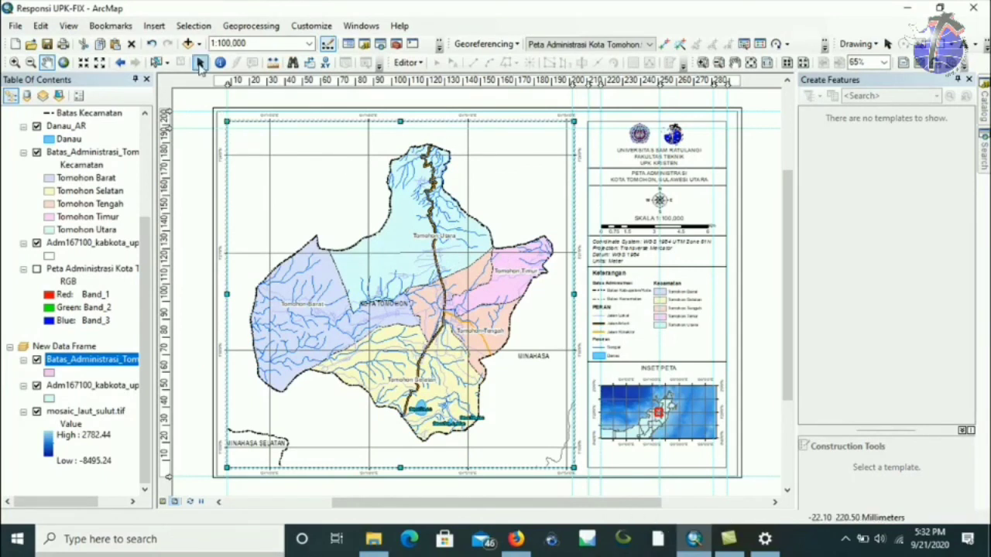
Place a copy of the INSET PETA title below the inset map.
{"action": "left_click", "coordinate": [682, 364]}
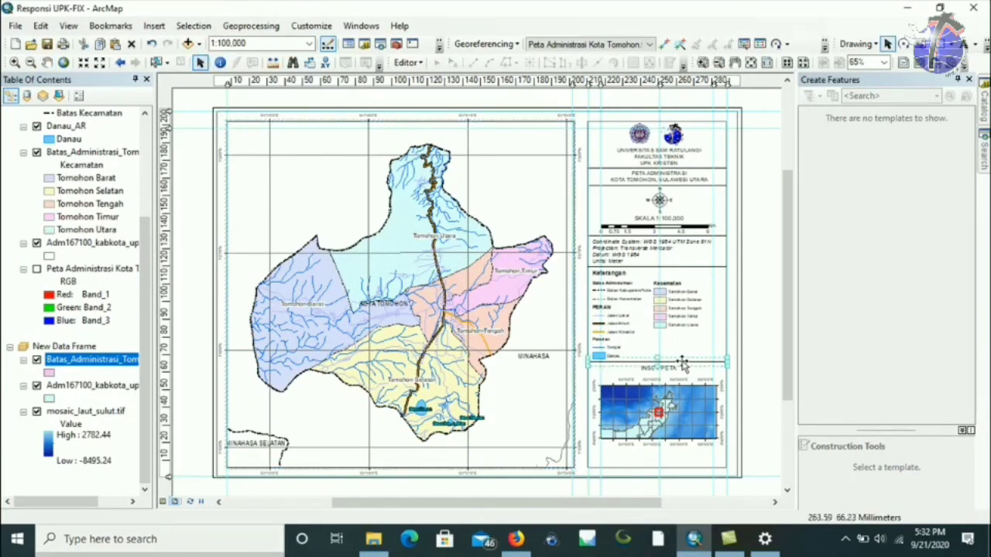
{"action": "left_click_drag", "start_coordinate": [682, 363], "coordinate": [681, 376]}
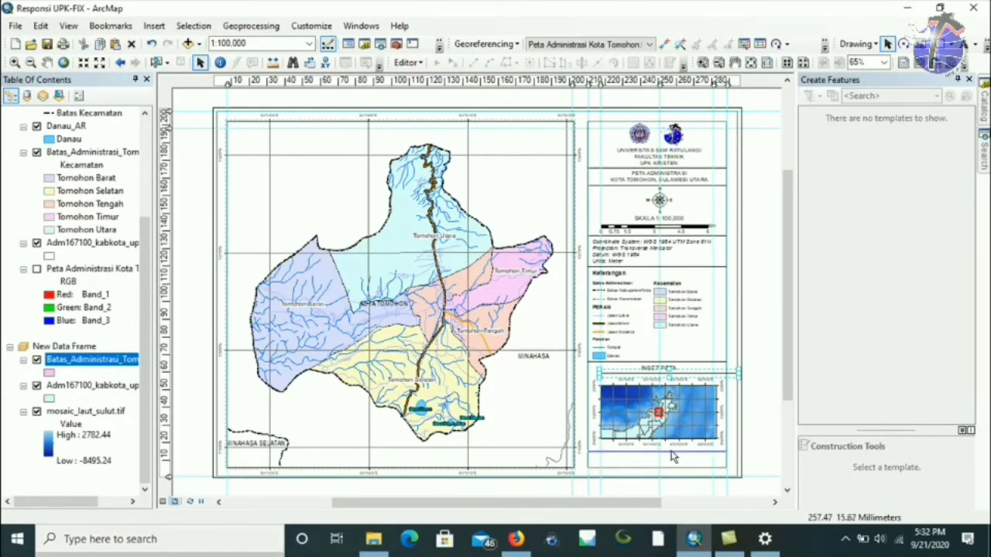
{"action": "left_click", "coordinate": [647, 389]}
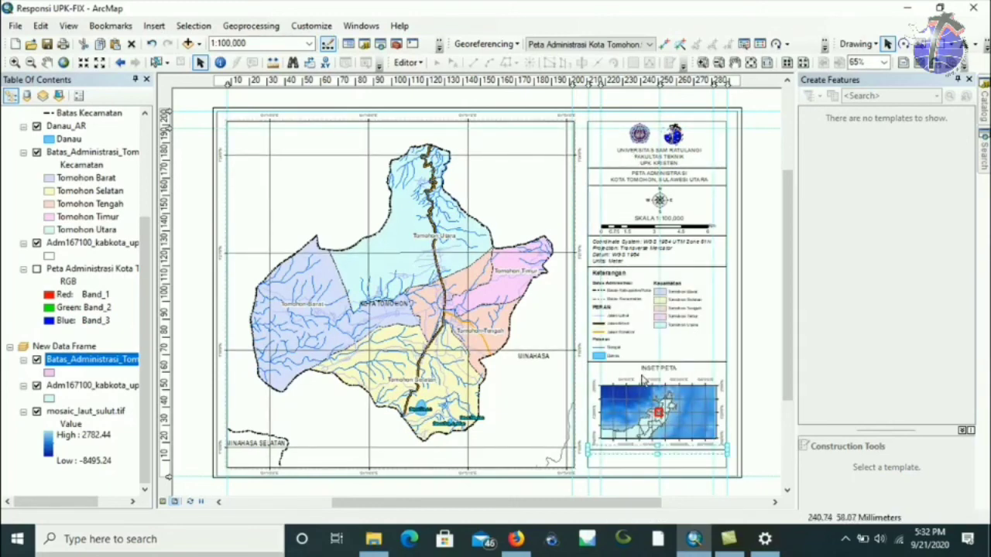
{"action": "left_click", "coordinate": [651, 373]}
{"action": "left_click", "coordinate": [648, 371]}
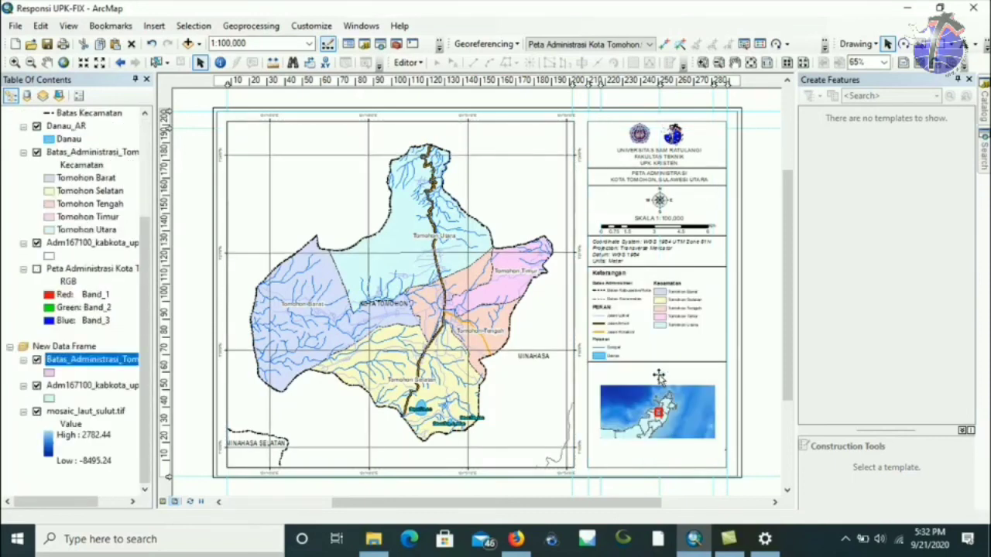
{"action": "left_click_drag", "start_coordinate": [658, 377], "coordinate": [621, 460]}
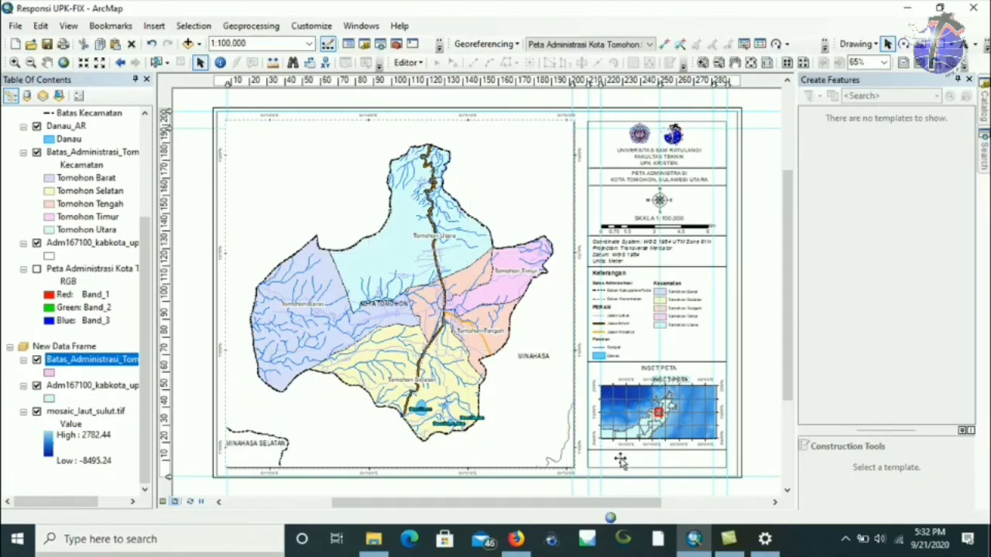
Change the copied text to 'Sumber Peta: Data RTRW Provinsi Sulawesi Utara Tahun 2014-2034'.
{"action": "double_click", "coordinate": [619, 461]}
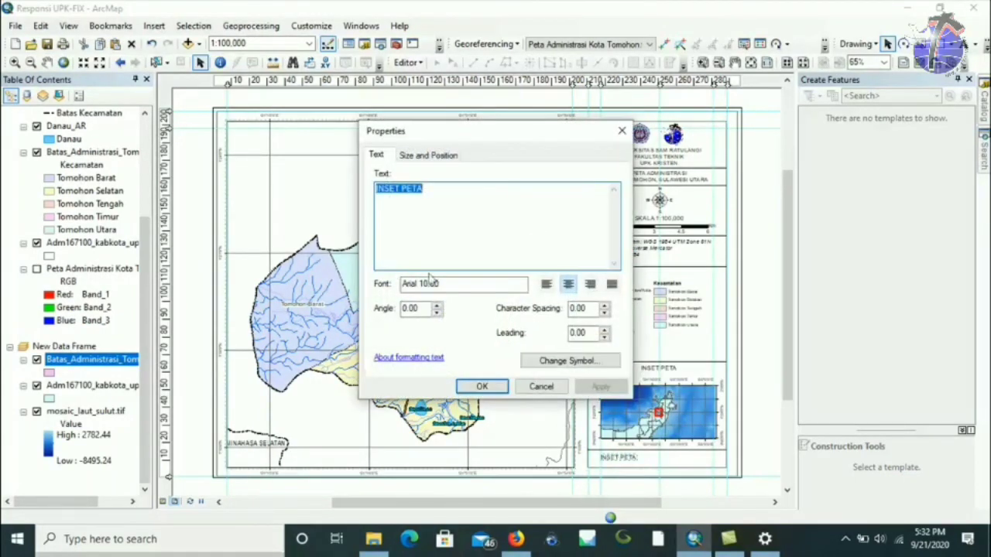
{"action": "type", "text": "su"}
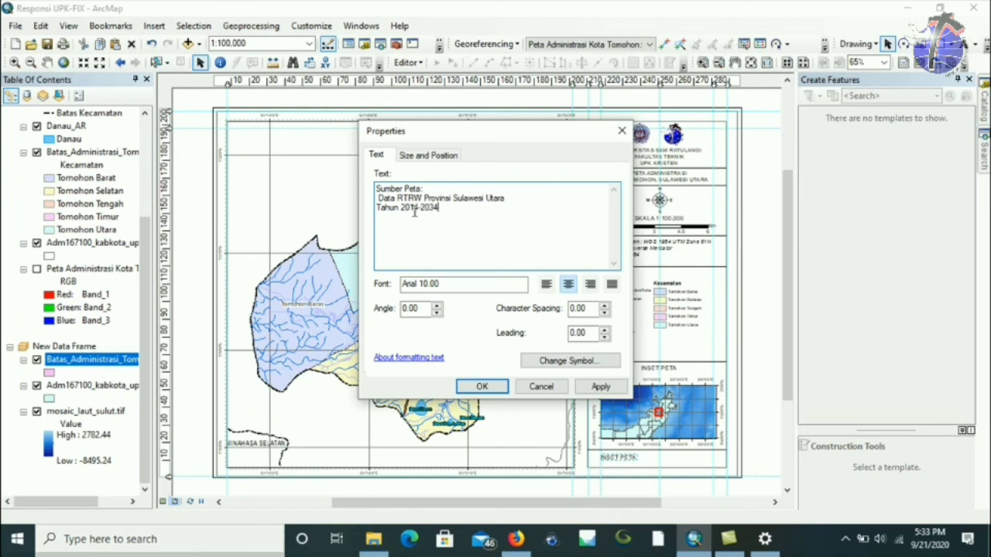
{"action": "left_click", "coordinate": [481, 386]}
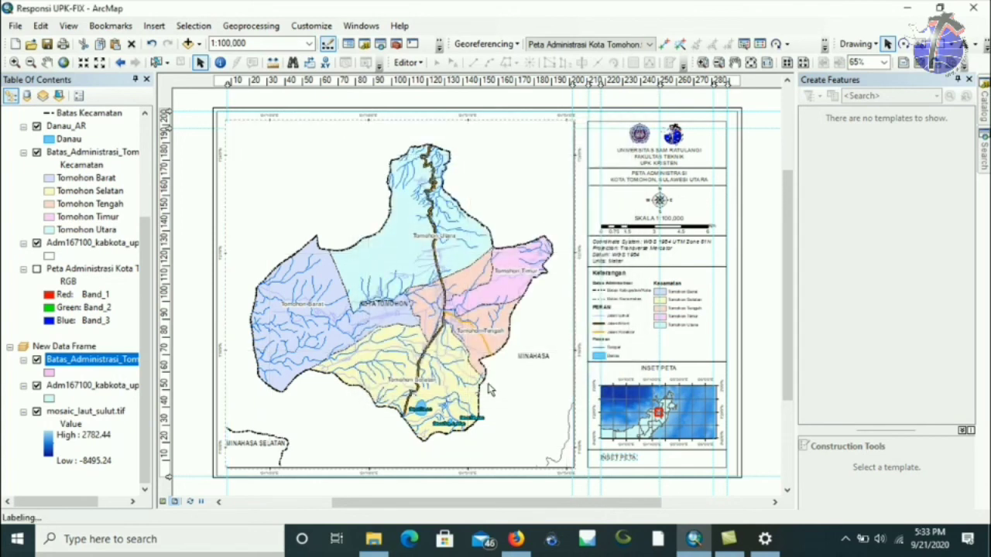
{"action": "left_click_drag", "start_coordinate": [624, 467], "coordinate": [667, 463]}
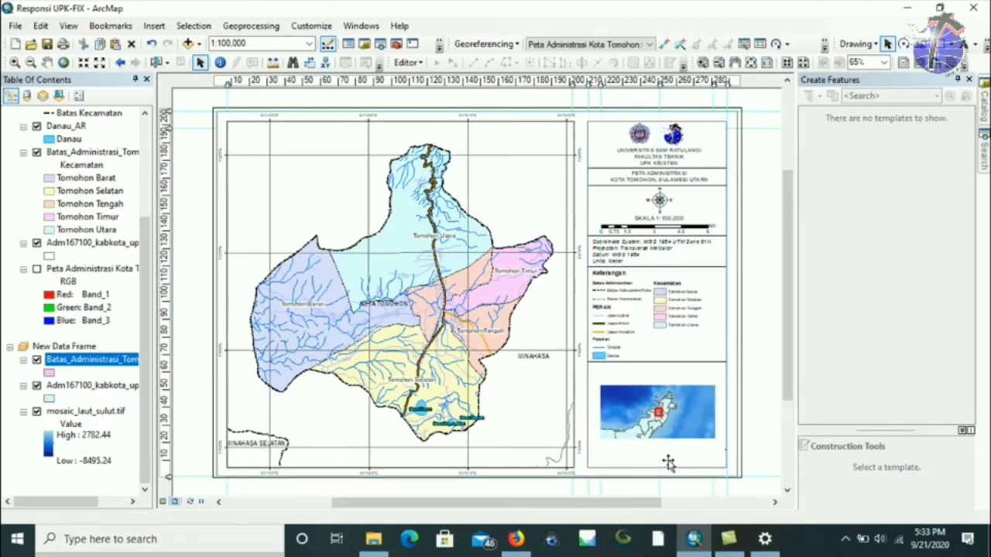
Left-align the source note and move it under the inset map.
{"action": "double_click", "coordinate": [667, 463]}
{"action": "left_click", "coordinate": [546, 285]}
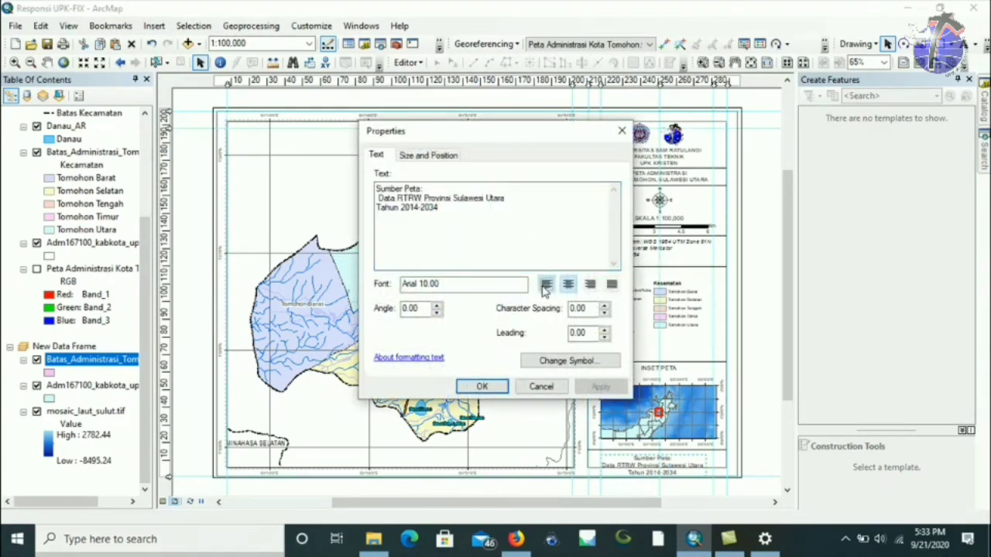
{"action": "left_click", "coordinate": [481, 386]}
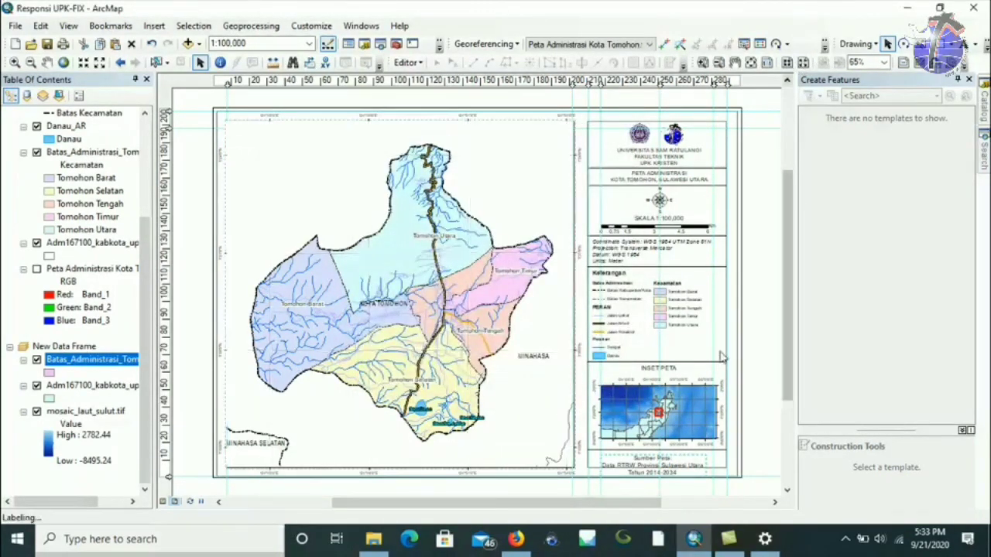
{"action": "left_click_drag", "start_coordinate": [674, 462], "coordinate": [634, 441]}
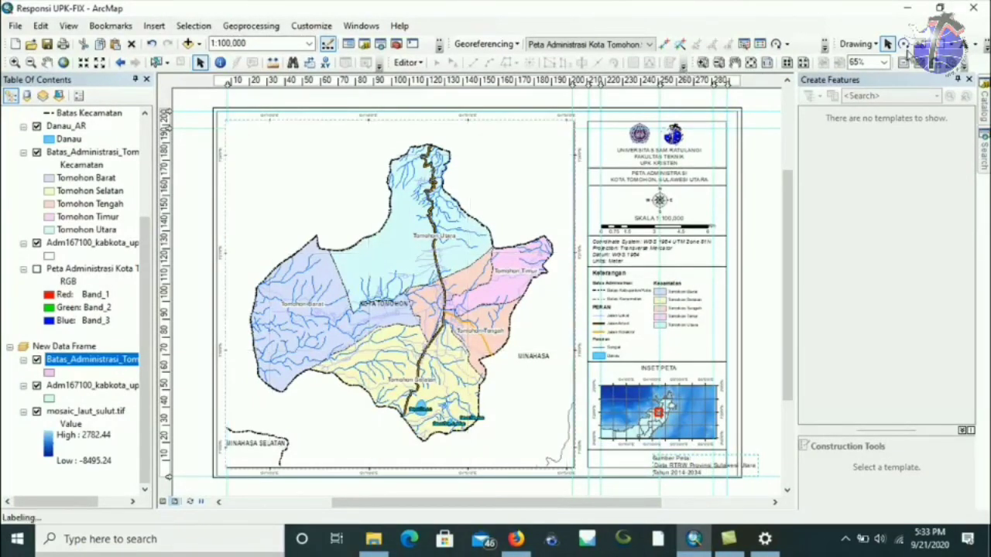
Set the source note's font size to 9 and move it left.
{"action": "left_click", "coordinate": [972, 45]}
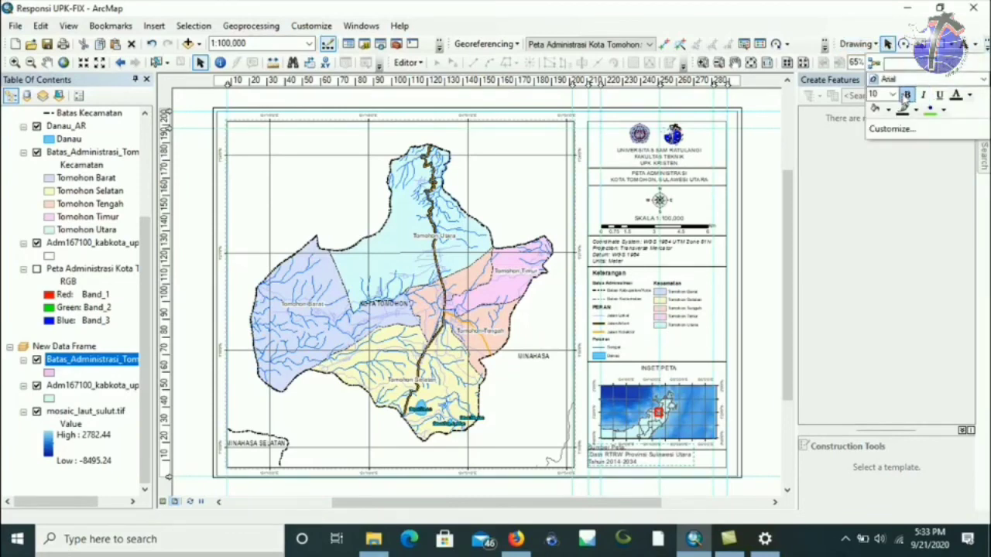
{"action": "left_click", "coordinate": [853, 112]}
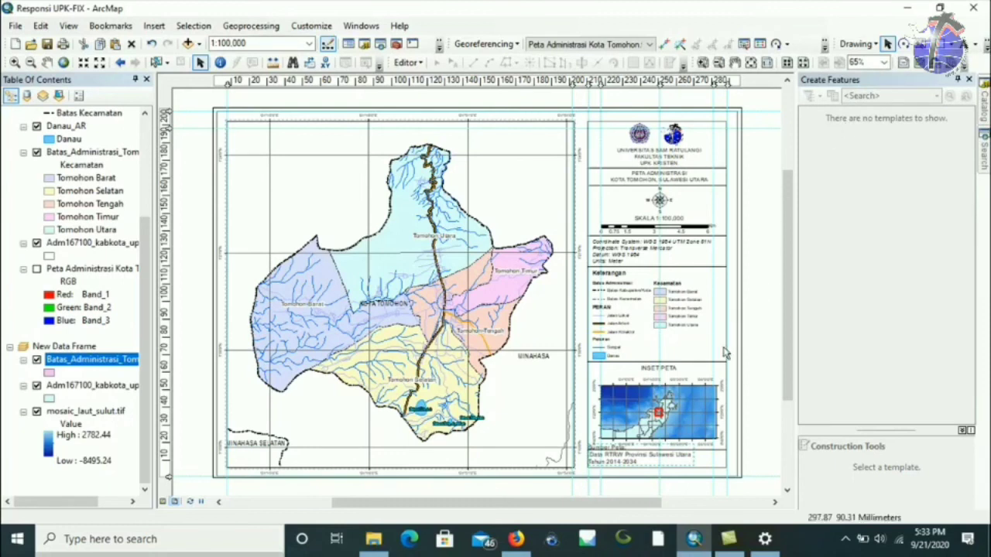
{"action": "left_click", "coordinate": [974, 44]}
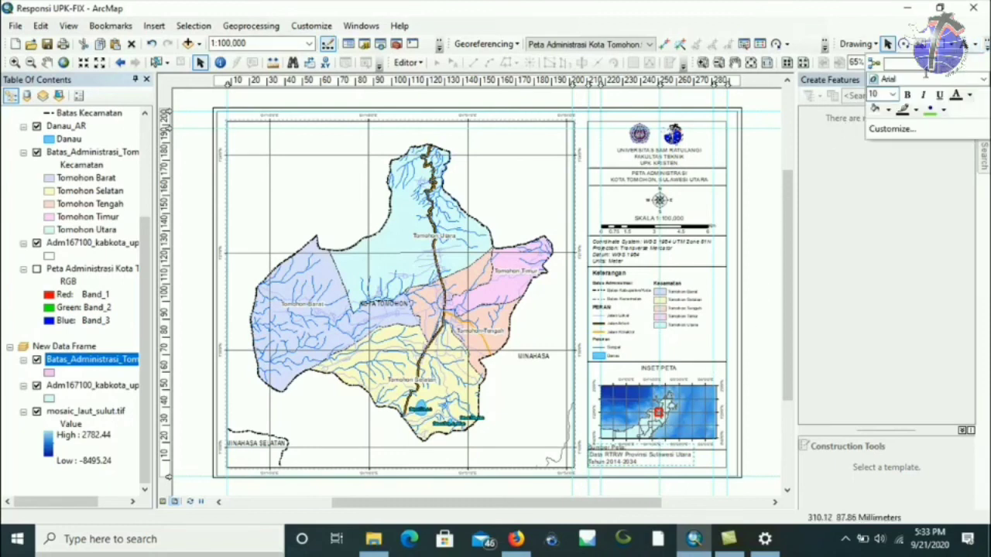
{"action": "left_click", "coordinate": [883, 93]}
{"action": "type", "text": "9"}
{"action": "key", "text": "Return"}
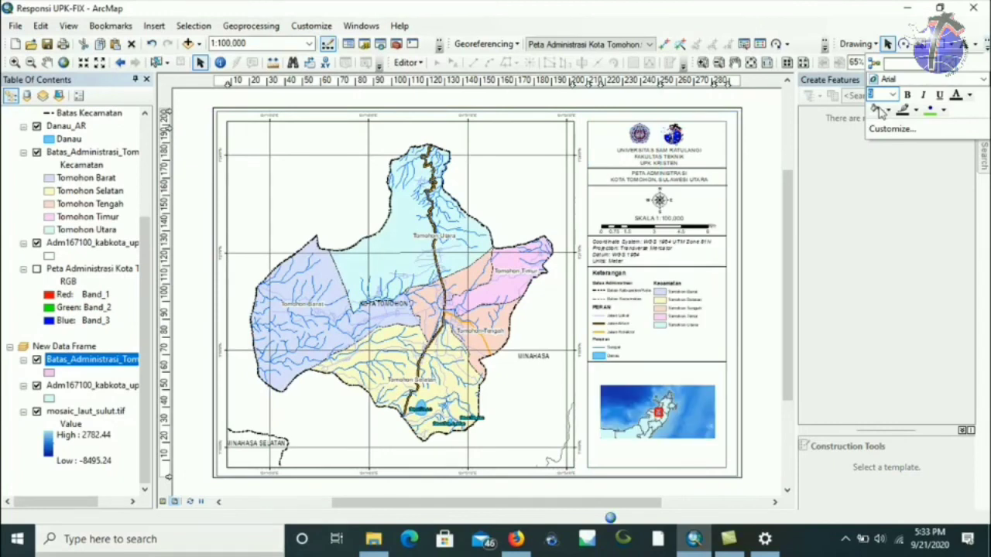
{"action": "left_click", "coordinate": [650, 462]}
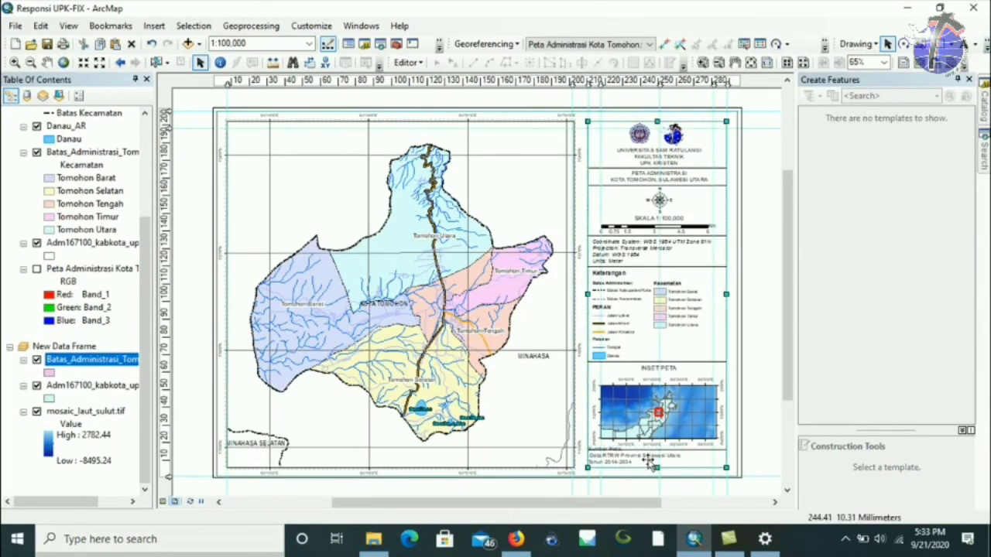
{"action": "left_click_drag", "start_coordinate": [644, 461], "coordinate": [621, 462]}
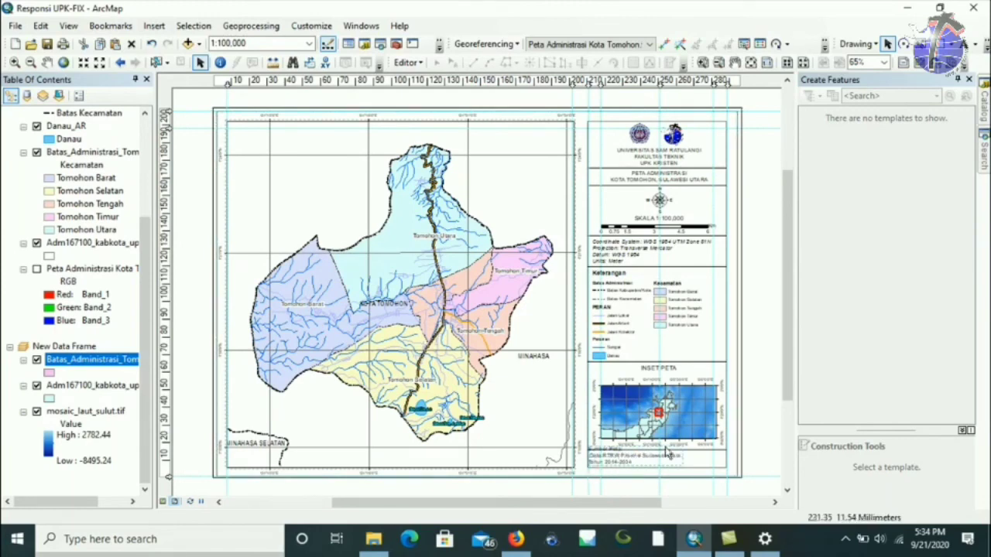
Join 'Tahun' onto the data line of the source note and move the note upward.
{"action": "double_click", "coordinate": [623, 464]}
{"action": "left_click", "coordinate": [377, 208]}
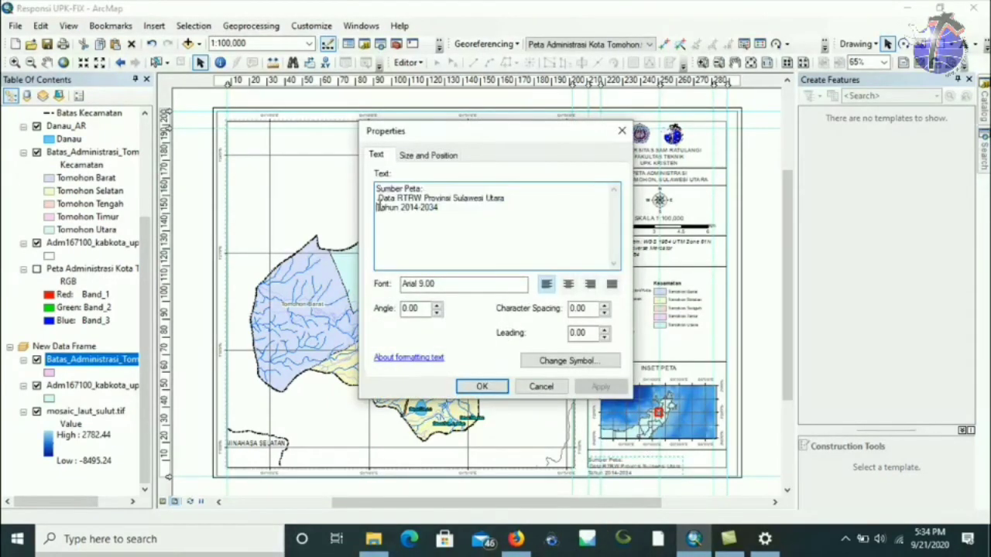
{"action": "key", "text": "BackSpace"}
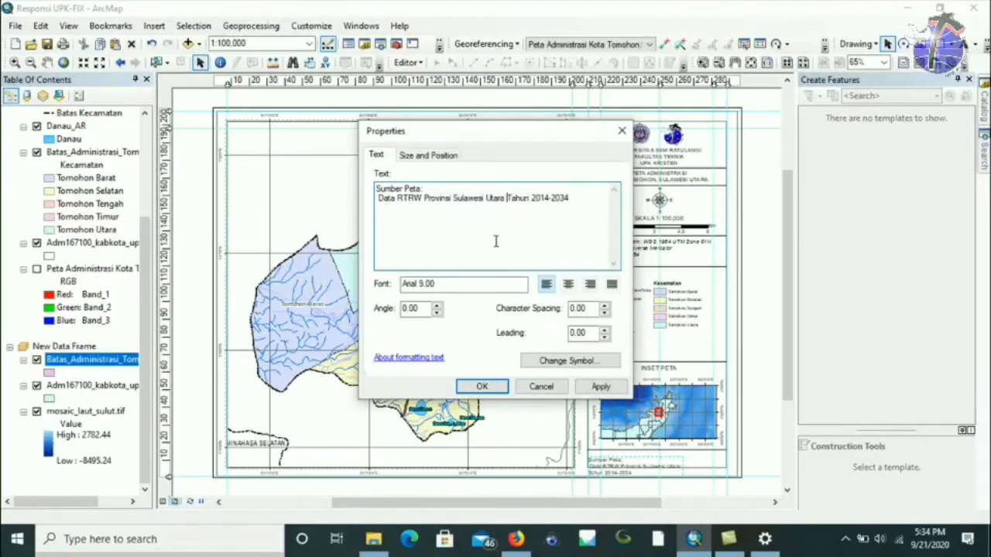
{"action": "left_click", "coordinate": [483, 386]}
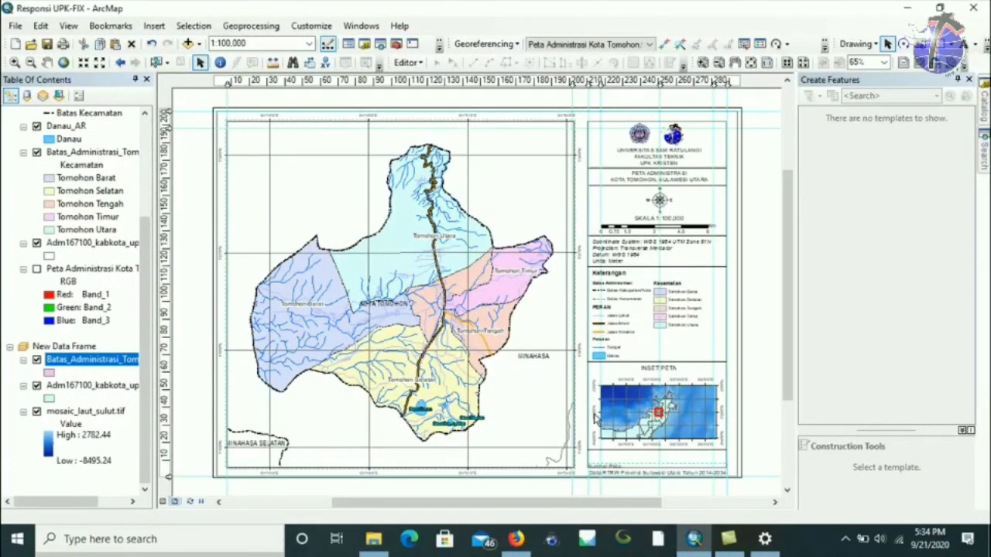
{"action": "left_click_drag", "start_coordinate": [661, 477], "coordinate": [659, 461]}
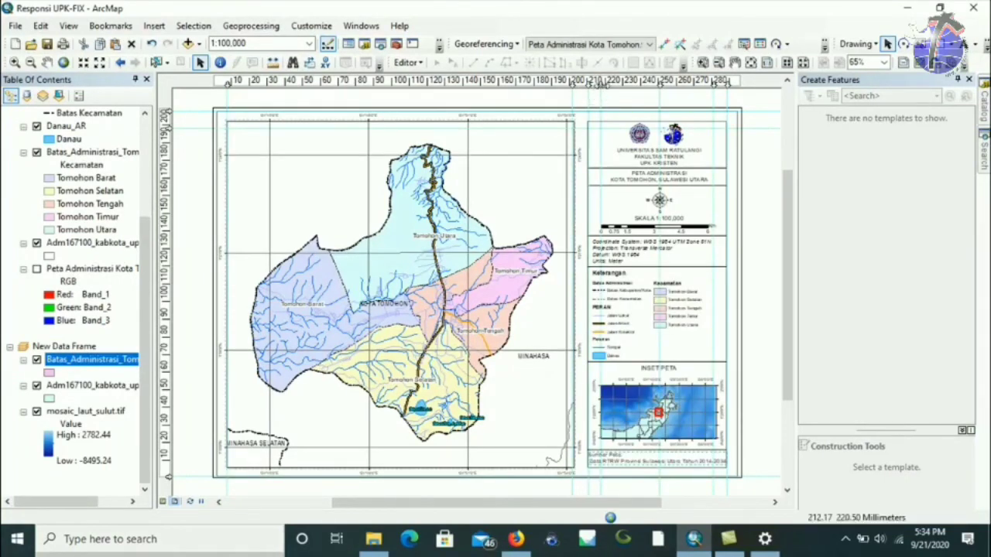
Add a vertical ruler guide at 214.30 mm beside the side panel.
{"action": "left_click_drag", "start_coordinate": [597, 82], "coordinate": [602, 91]}
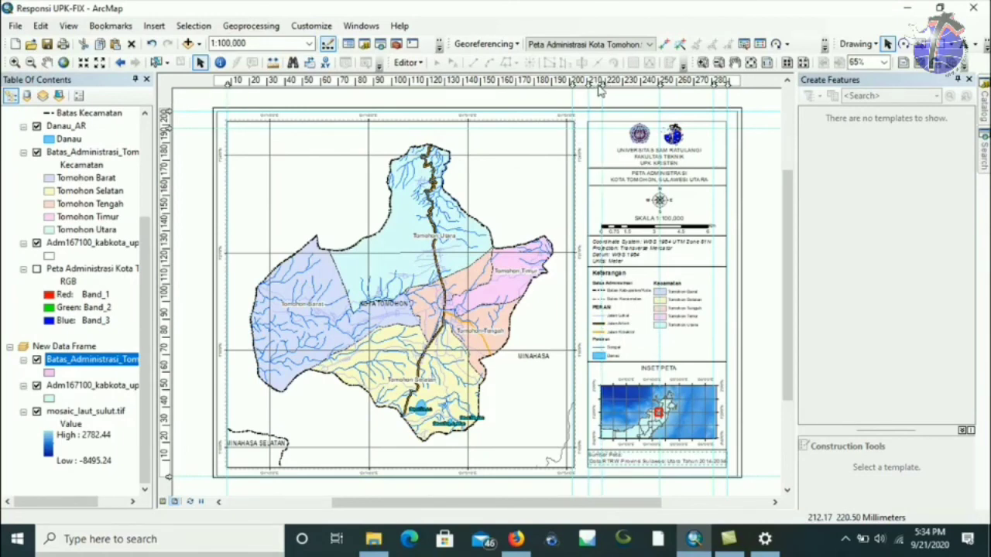
{"action": "left_click", "coordinate": [596, 81]}
{"action": "left_click_drag", "start_coordinate": [595, 82], "coordinate": [593, 83]}
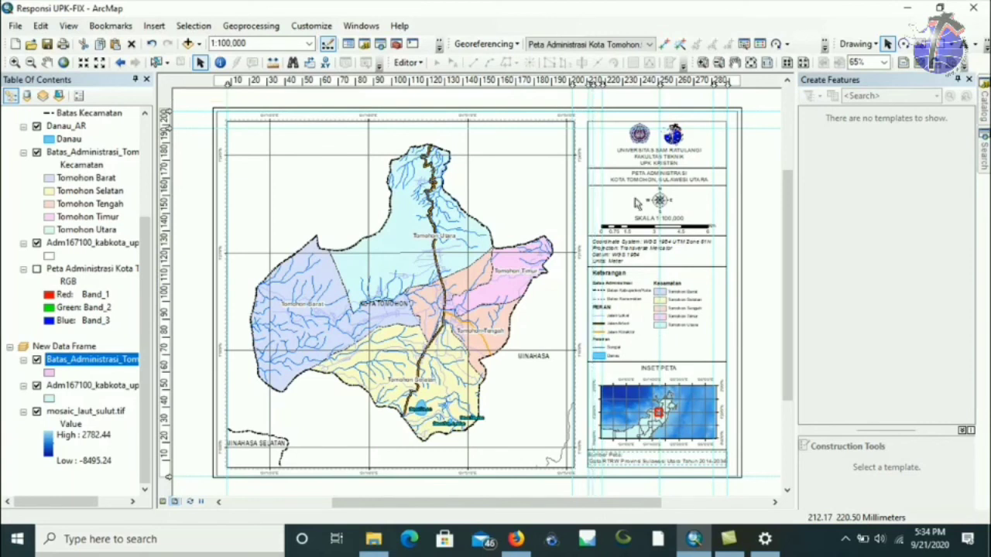
{"action": "left_click", "coordinate": [628, 460]}
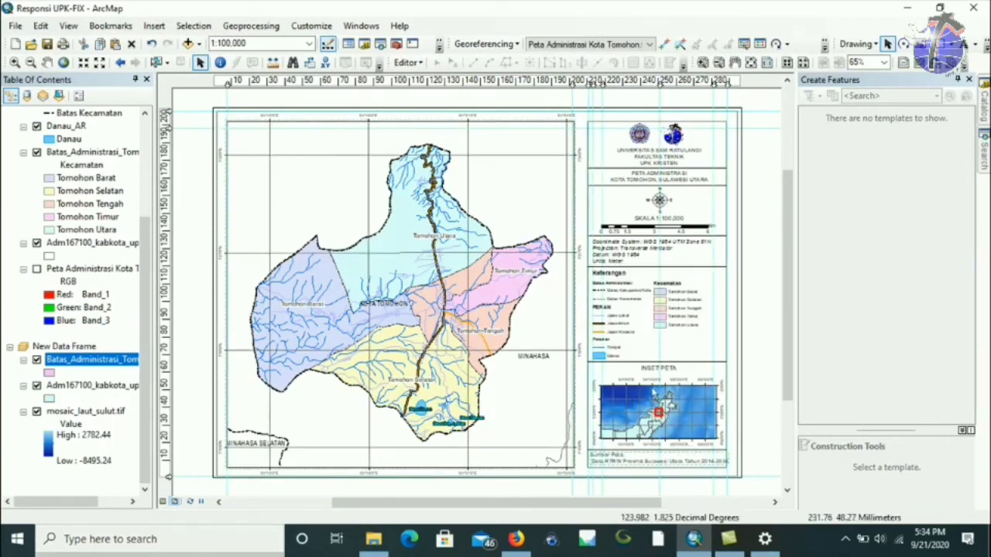
{"action": "left_click", "coordinate": [655, 416]}
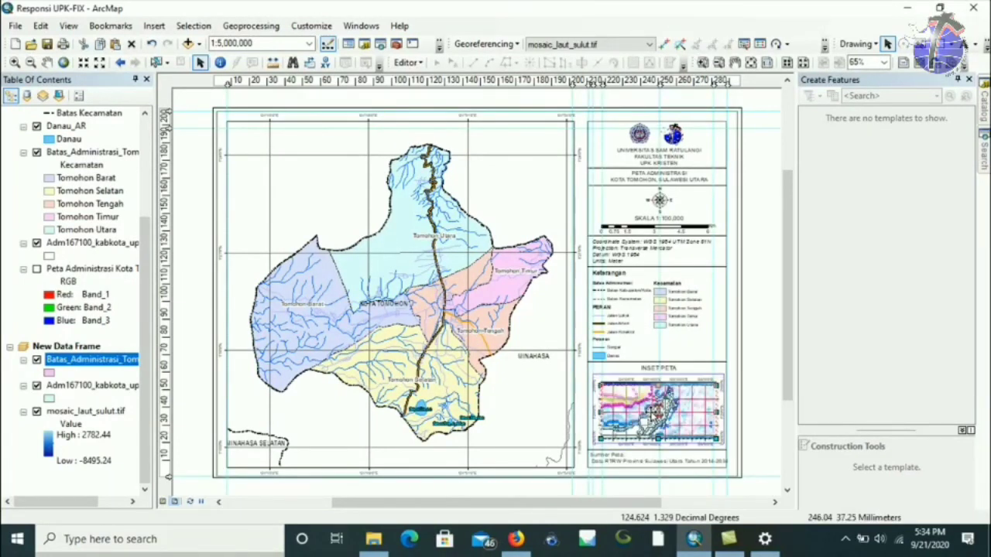
Move the Sumber Peta note and put 'Tahun 2014-2034' back on its own line.
{"action": "left_click", "coordinate": [635, 452]}
{"action": "mouse_move", "coordinate": [635, 452]}
{"action": "left_mouse_down"}
{"action": "mouse_move", "coordinate": [645, 442]}
{"action": "mouse_move", "coordinate": [635, 460]}
{"action": "mouse_move", "coordinate": [728, 459]}
{"action": "left_mouse_up"}
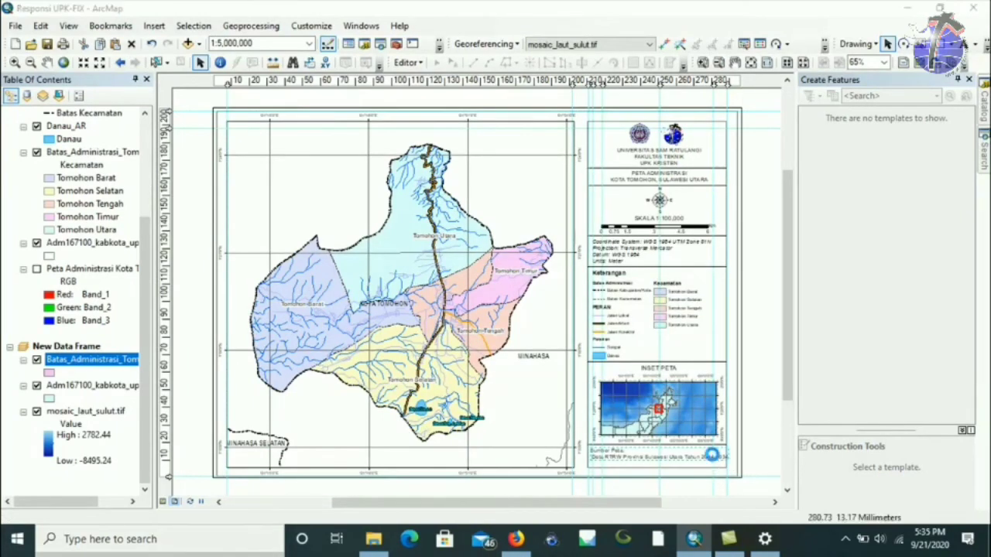
{"action": "double_click", "coordinate": [714, 459]}
{"action": "left_click", "coordinate": [536, 207]}
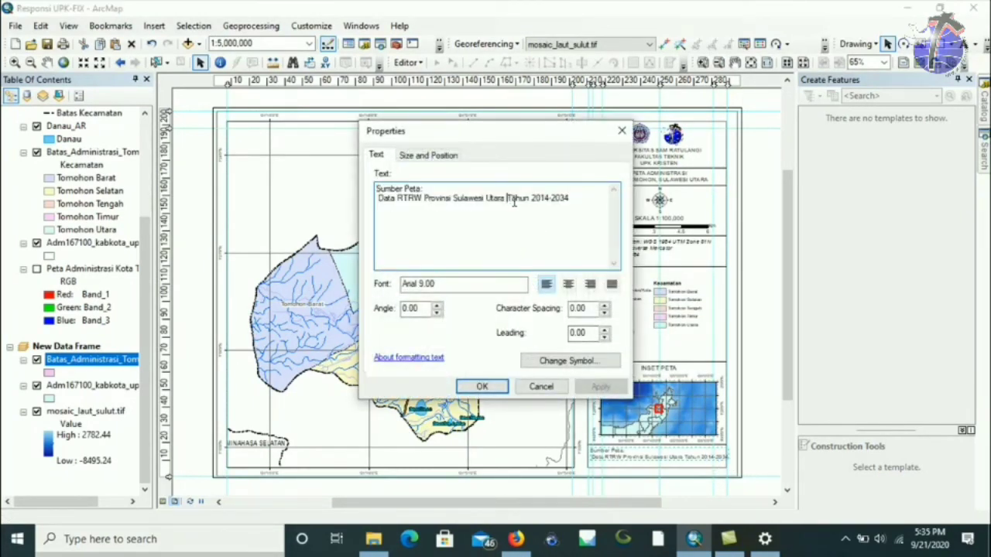
{"action": "key", "text": "Return"}
{"action": "left_click", "coordinate": [477, 386]}
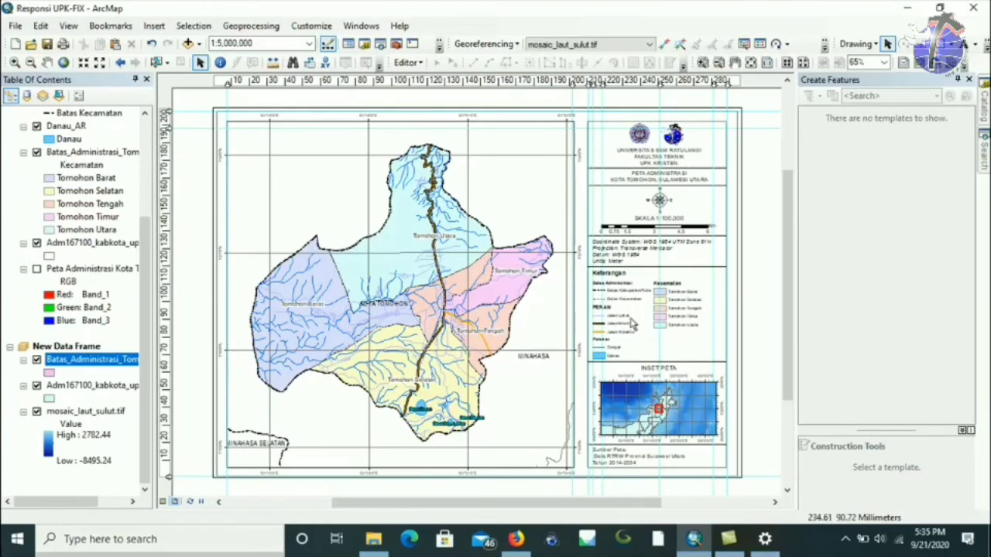
{"action": "left_click", "coordinate": [602, 312]}
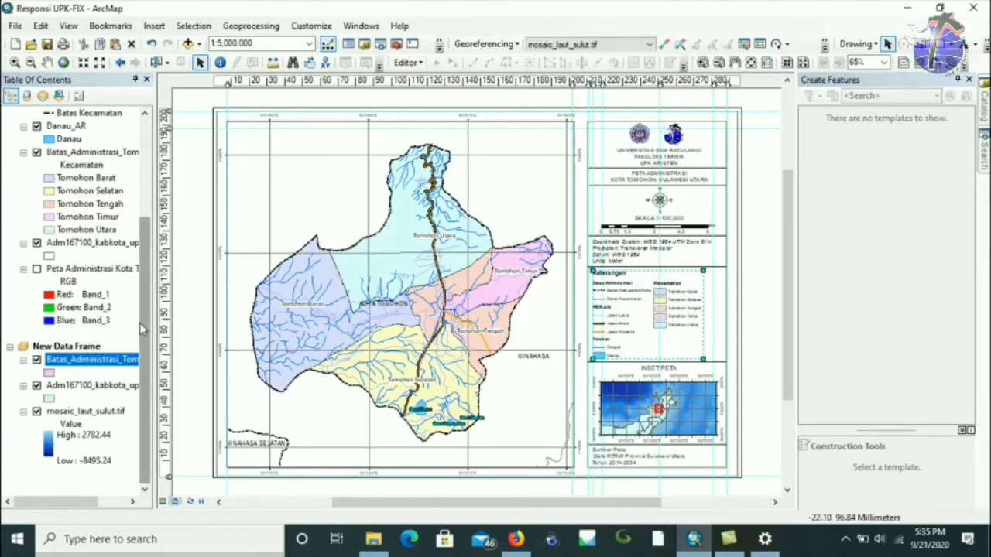
Rename the Jalan_LN layer's PERAN heading to 'Jaringan Jalan' in the Table of Contents.
{"action": "scroll", "coordinate": [146, 310], "scroll_direction": "up", "scroll_amount": 4}
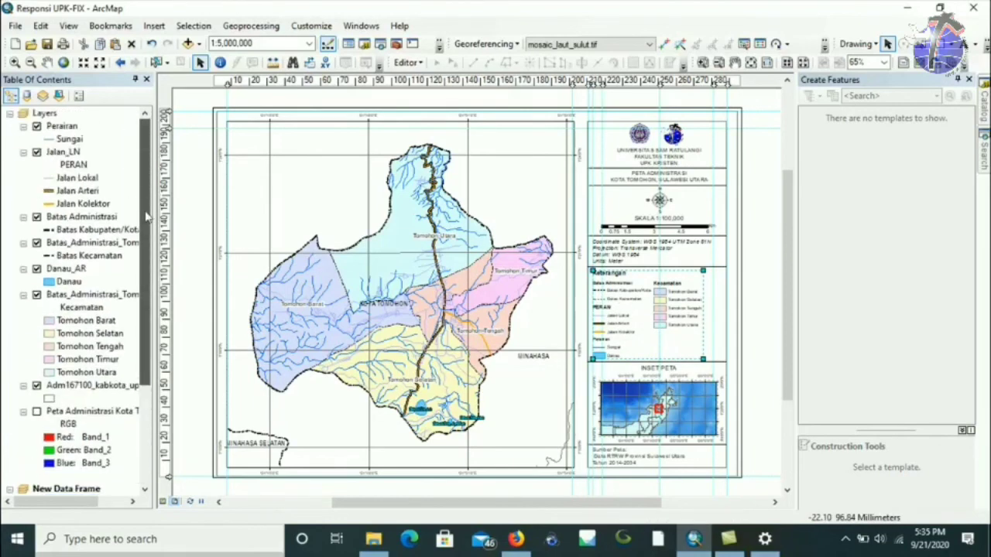
{"action": "left_click", "coordinate": [75, 165]}
{"action": "left_click", "coordinate": [78, 166]}
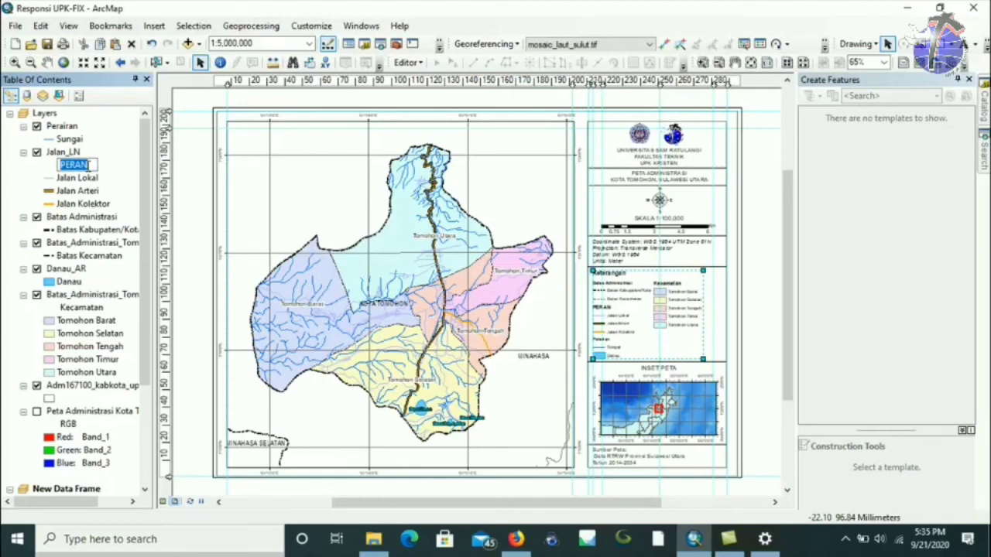
{"action": "type", "text": "Sistem Jaringan Jalan"}
{"action": "left_click", "coordinate": [70, 164]}
{"action": "key", "text": "BackSpace"}
{"action": "key", "text": "BackSpace"}
{"action": "key", "text": "BackSpace"}
{"action": "key", "text": "BackSpace"}
{"action": "key", "text": "BackSpace"}
{"action": "key", "text": "BackSpace"}
{"action": "key", "text": "BackSpace"}
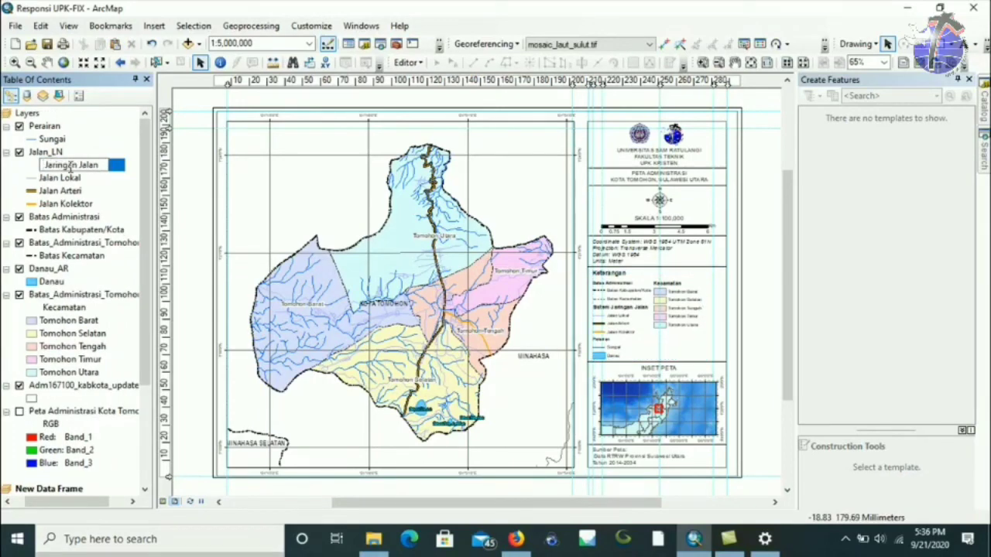
{"action": "key", "text": "Return"}
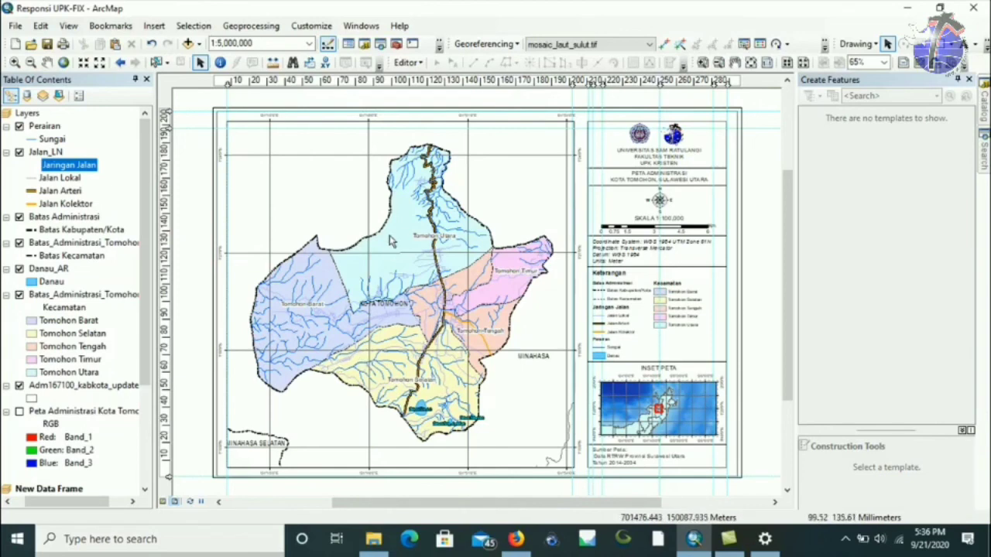
Start a map export and browse to the RESPONSI UPK folder inside PELATIHAN GIS.
{"action": "left_click", "coordinate": [14, 27]}
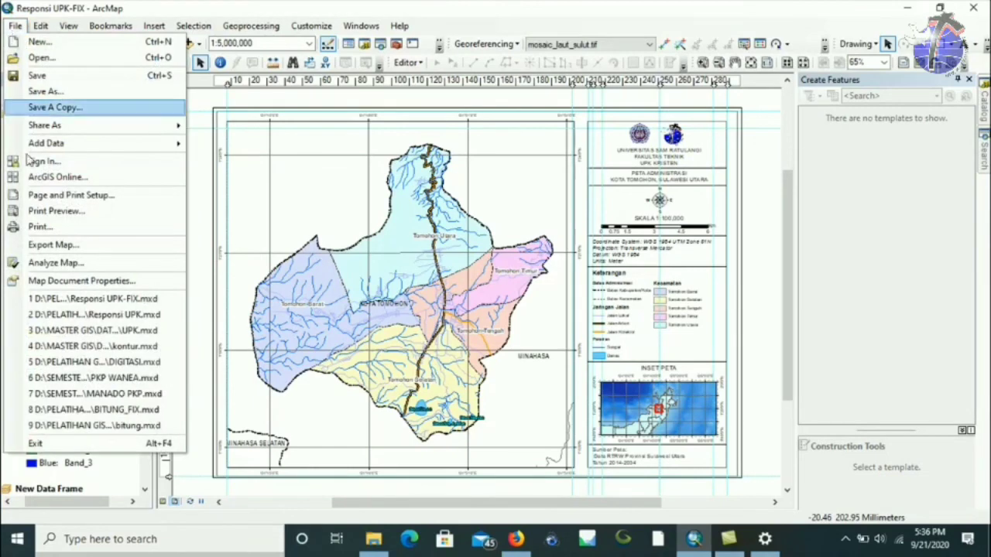
{"action": "left_click", "coordinate": [62, 244]}
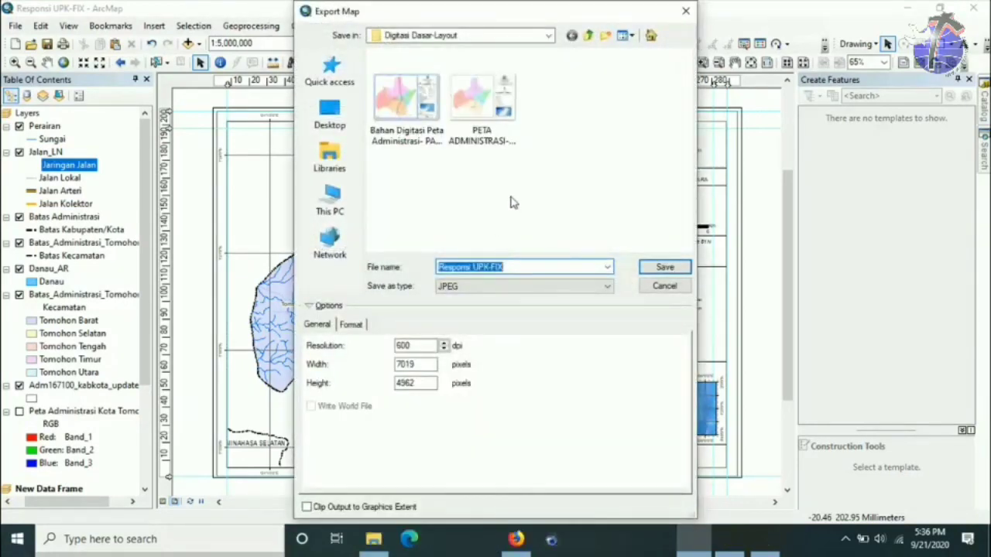
{"action": "left_click", "coordinate": [549, 36]}
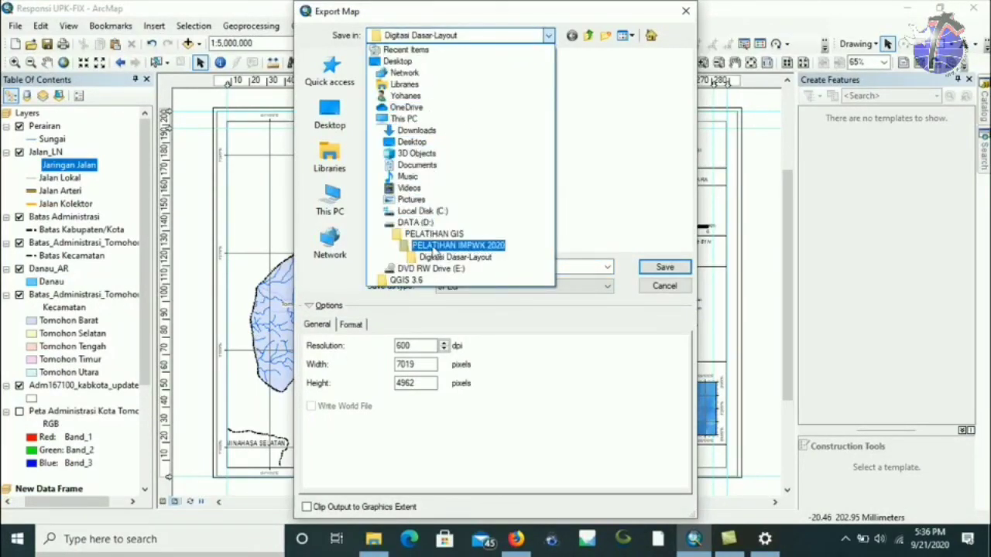
{"action": "left_click", "coordinate": [434, 235]}
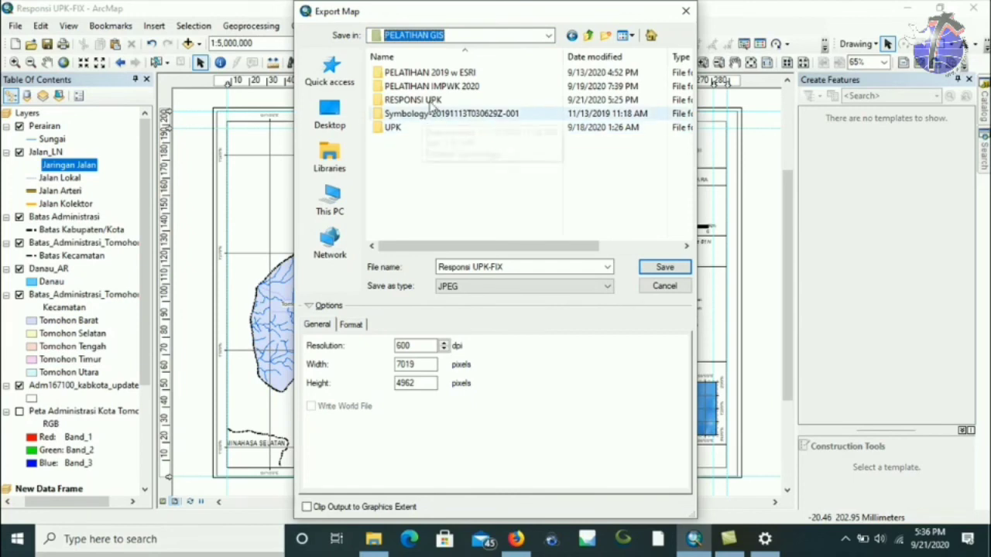
{"action": "double_click", "coordinate": [425, 101]}
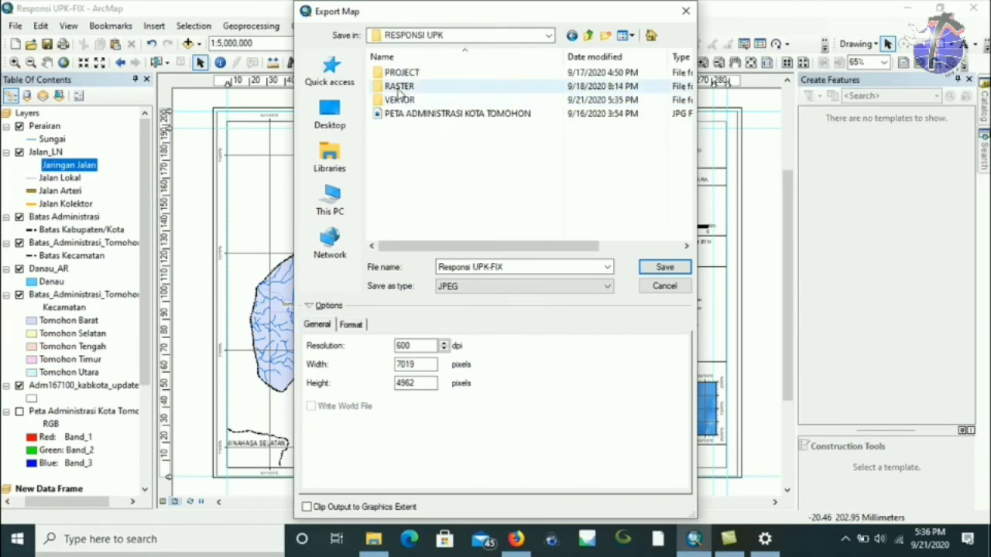
Name the file 'Peta Administrasi Tomohon- Responsi' and save it as a 600 dpi JPEG.
{"action": "left_click", "coordinate": [515, 266]}
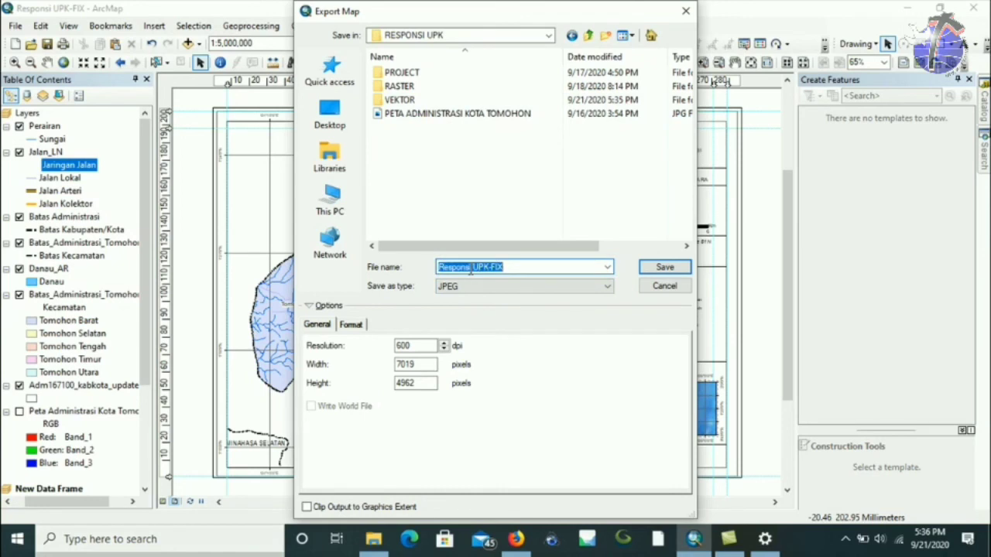
{"action": "type", "text": "Peta Adminis"}
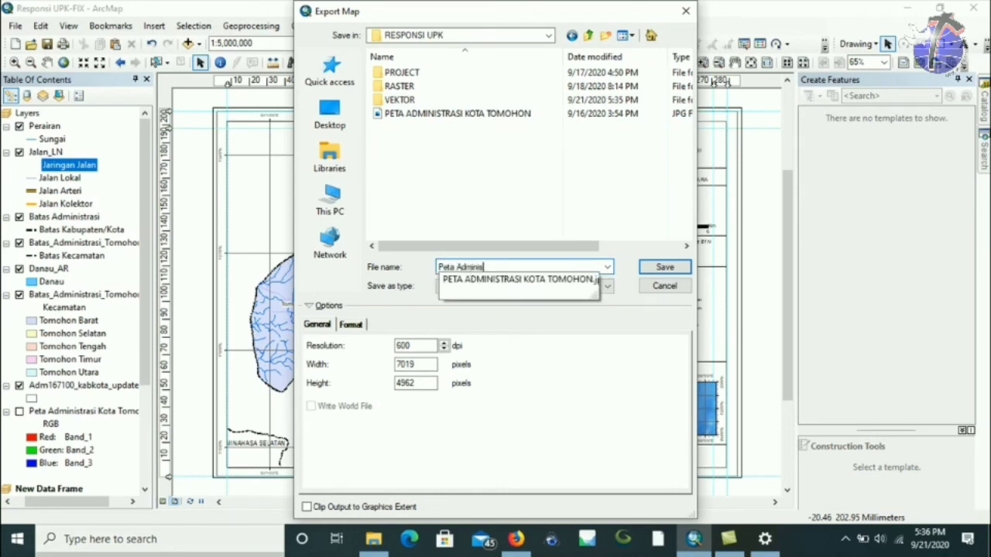
{"action": "type", "text": "trasi Tomohon- Responsi"}
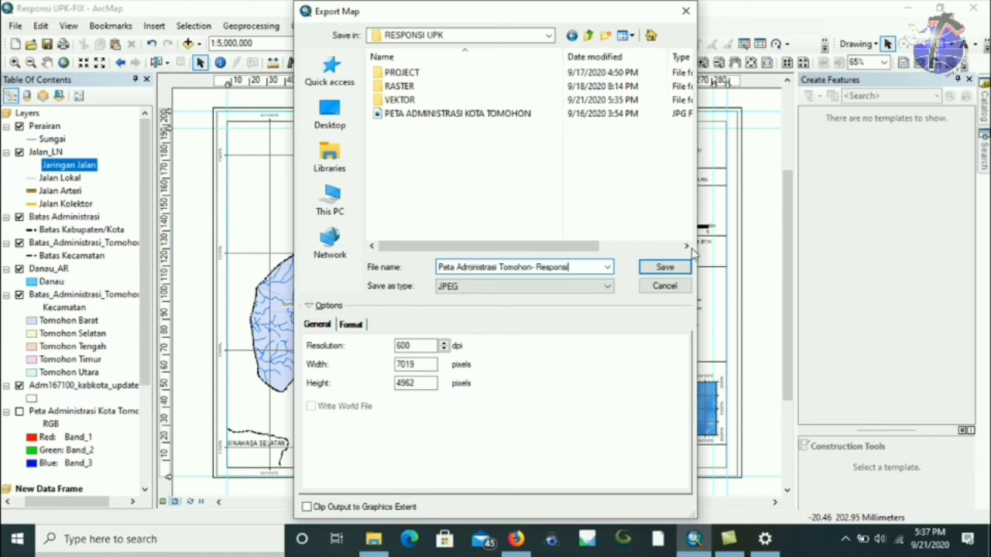
{"action": "left_click", "coordinate": [658, 270]}
{"action": "left_click", "coordinate": [658, 269]}
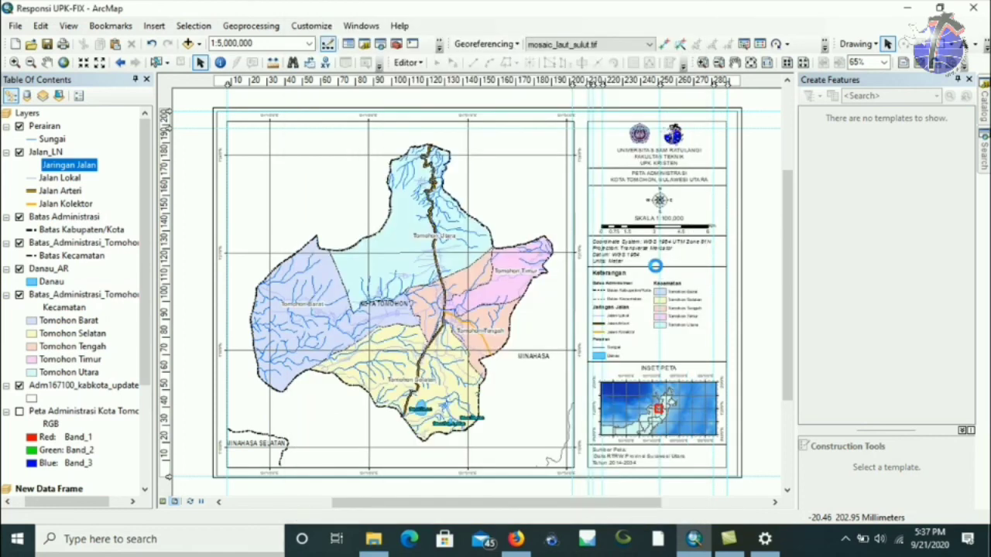